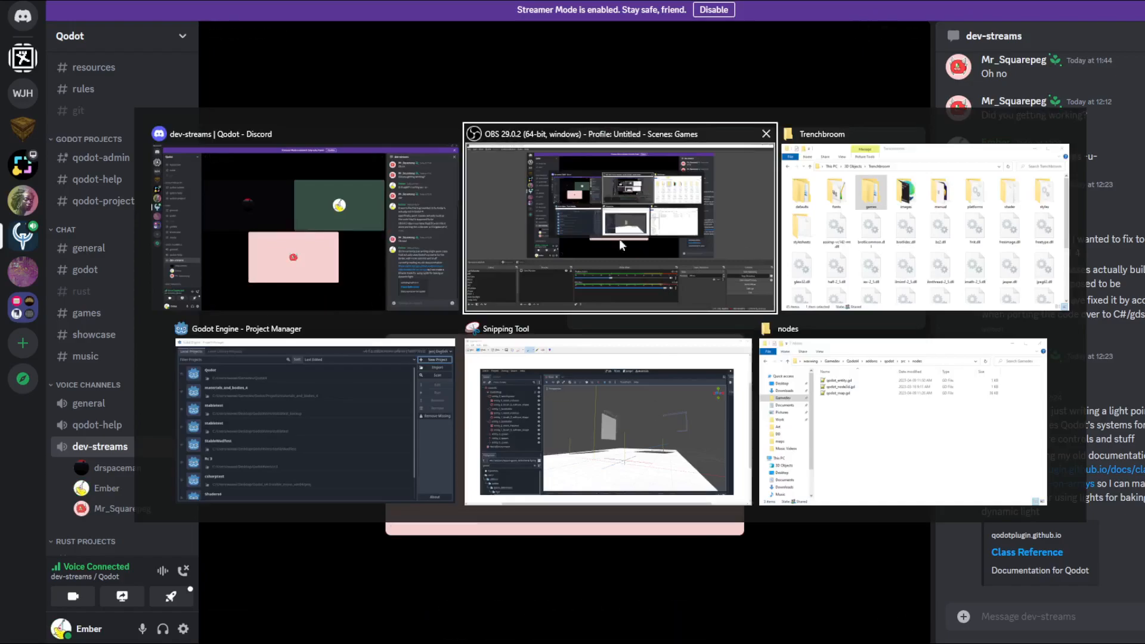
Share Screen 1 live to the dev-streams voice channel in Discord.
left_click(619, 238)
key("alt+Tab")
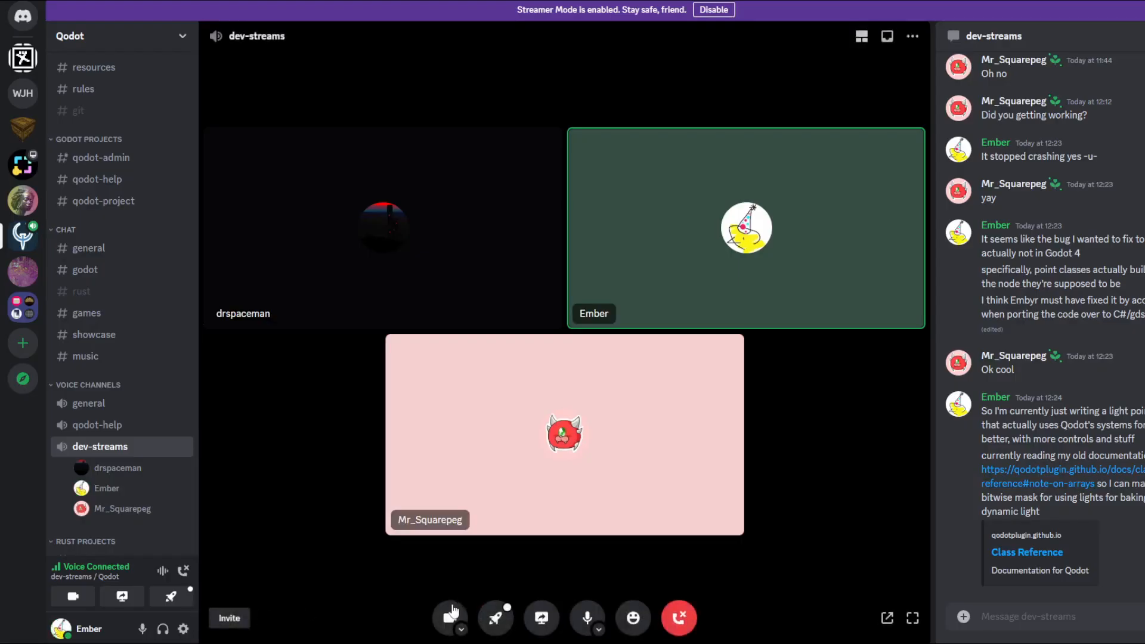
left_click(543, 620)
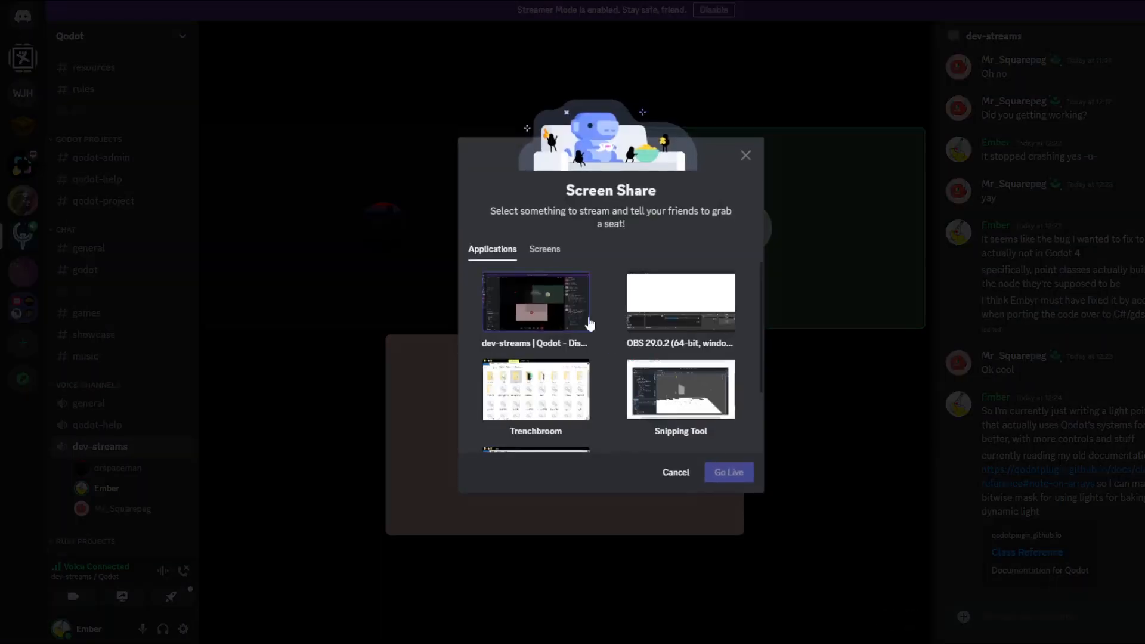
left_click(548, 251)
left_click(543, 320)
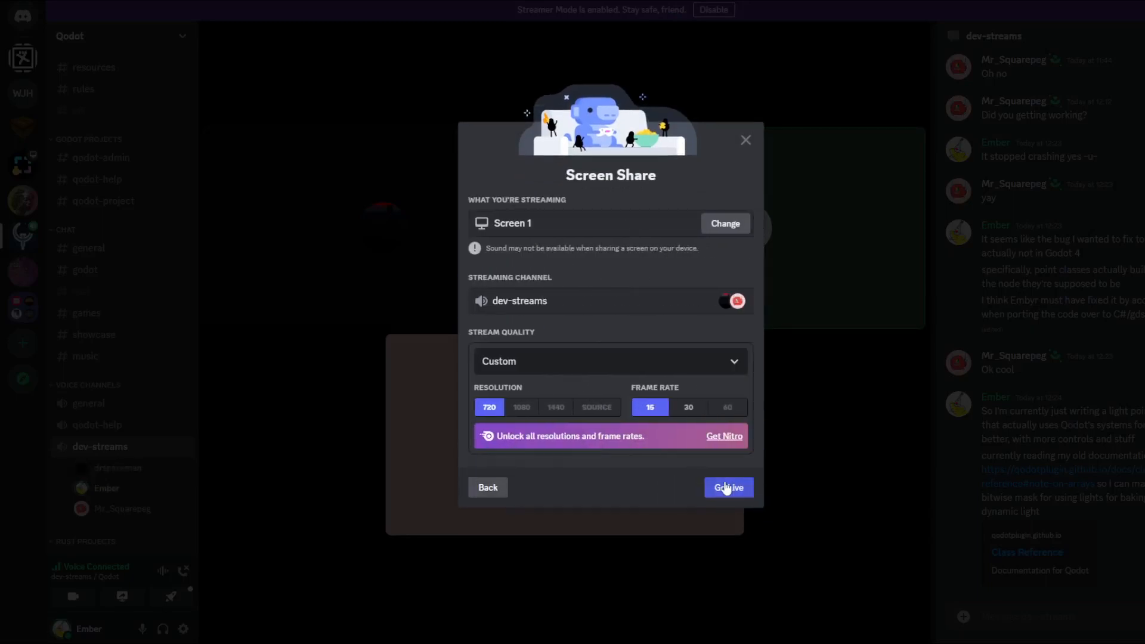
left_click(726, 487)
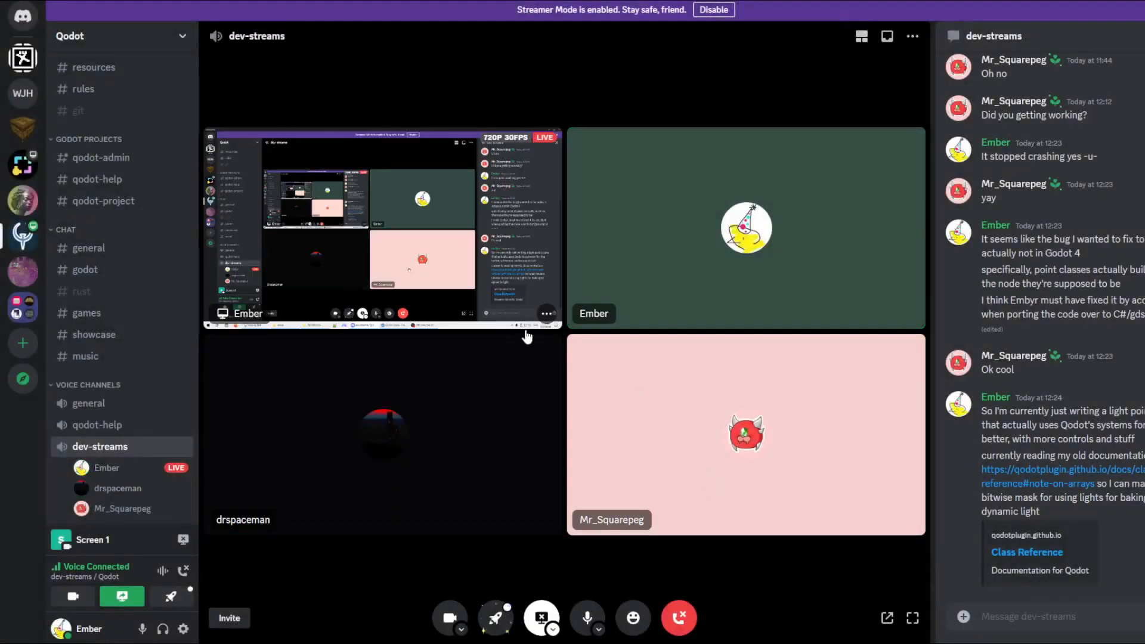
Switch to the Godot Project Manager and create the FGDTutorial project in its own new folder, using the Forward+ renderer.
key("alt+Tab")
left_click(381, 400)
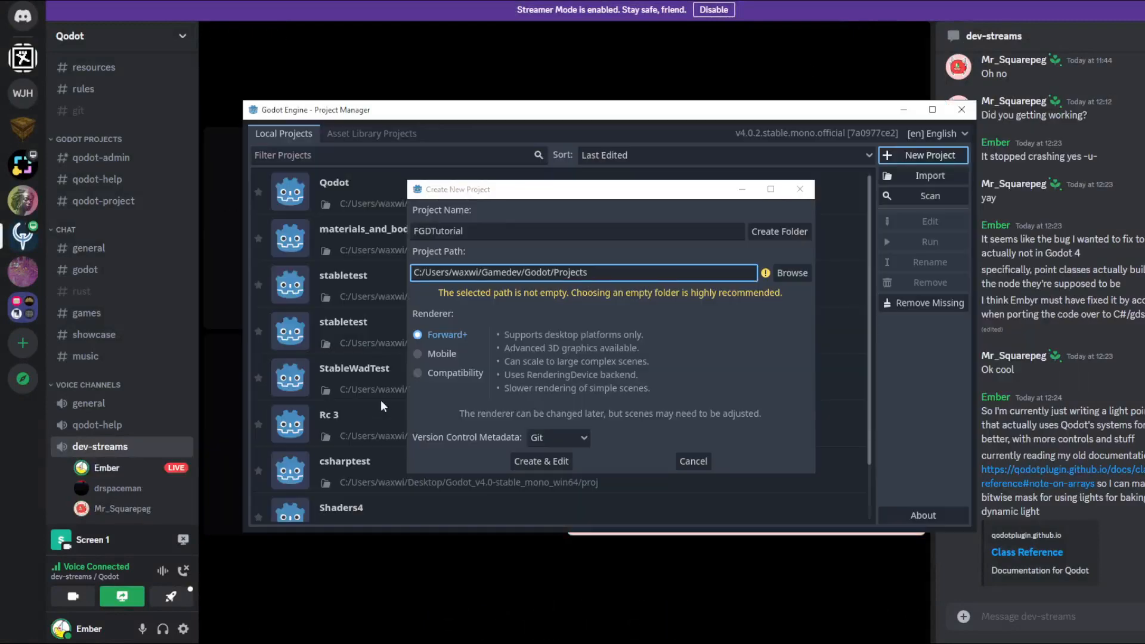
left_click(788, 230)
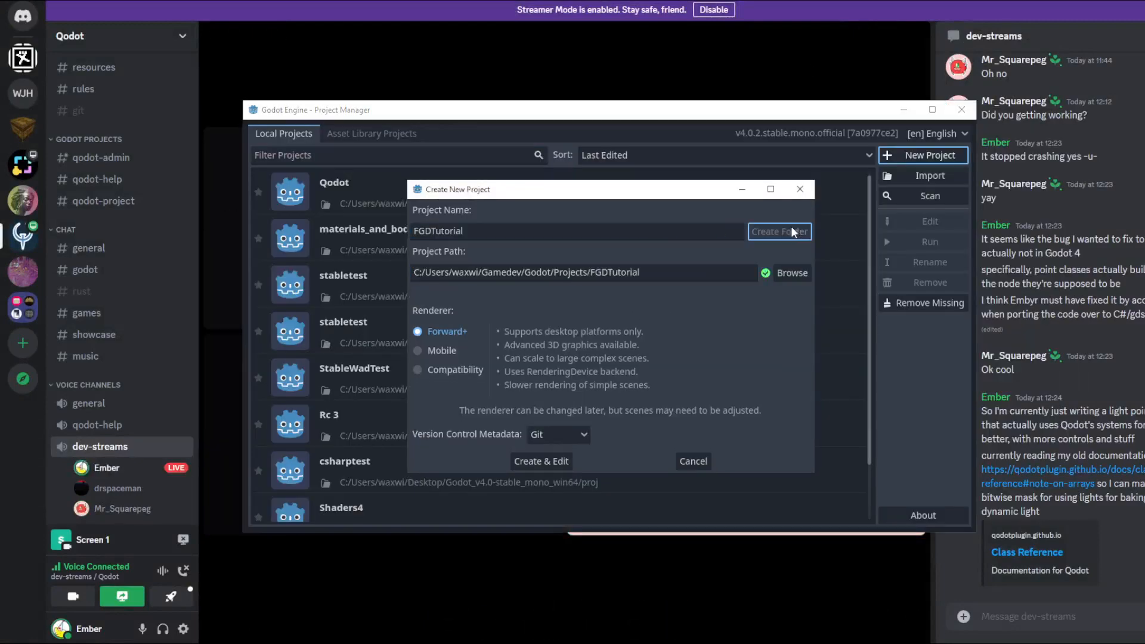
left_click(567, 457)
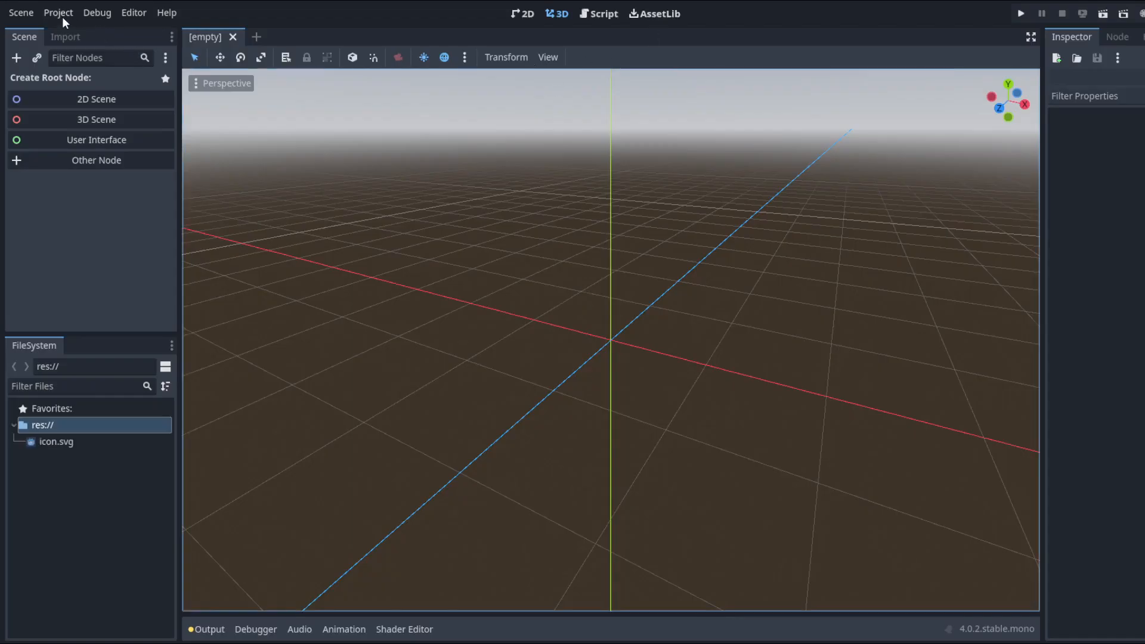
Create the C# solution for the new project and show the output log.
left_click(62, 16)
mouse_move(179, 168)
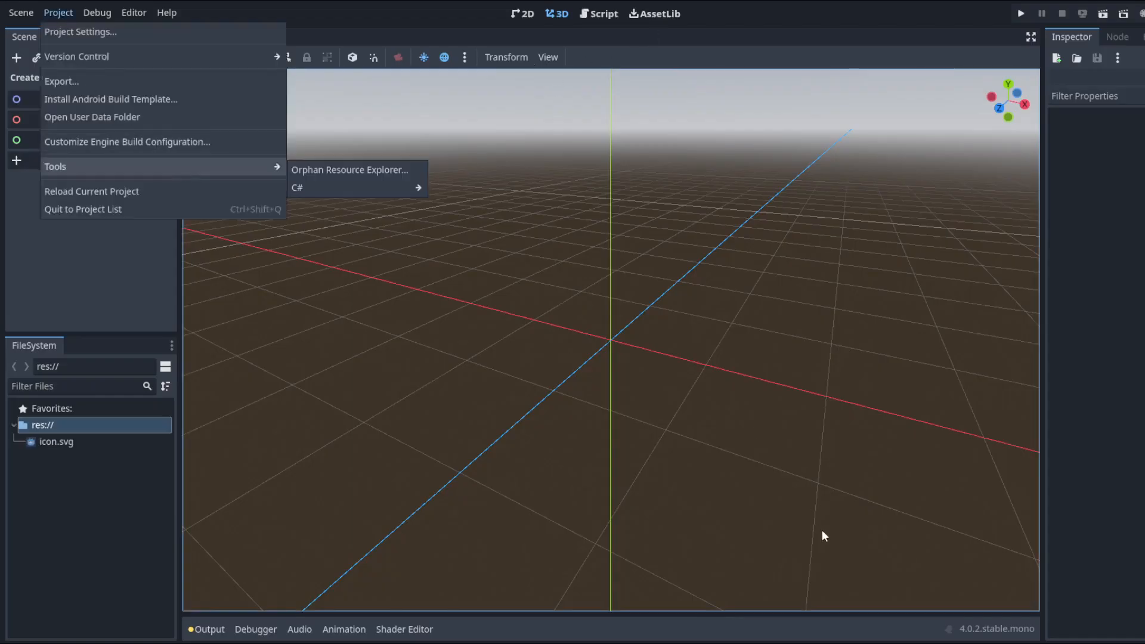
left_click(975, 617)
left_click(55, 13)
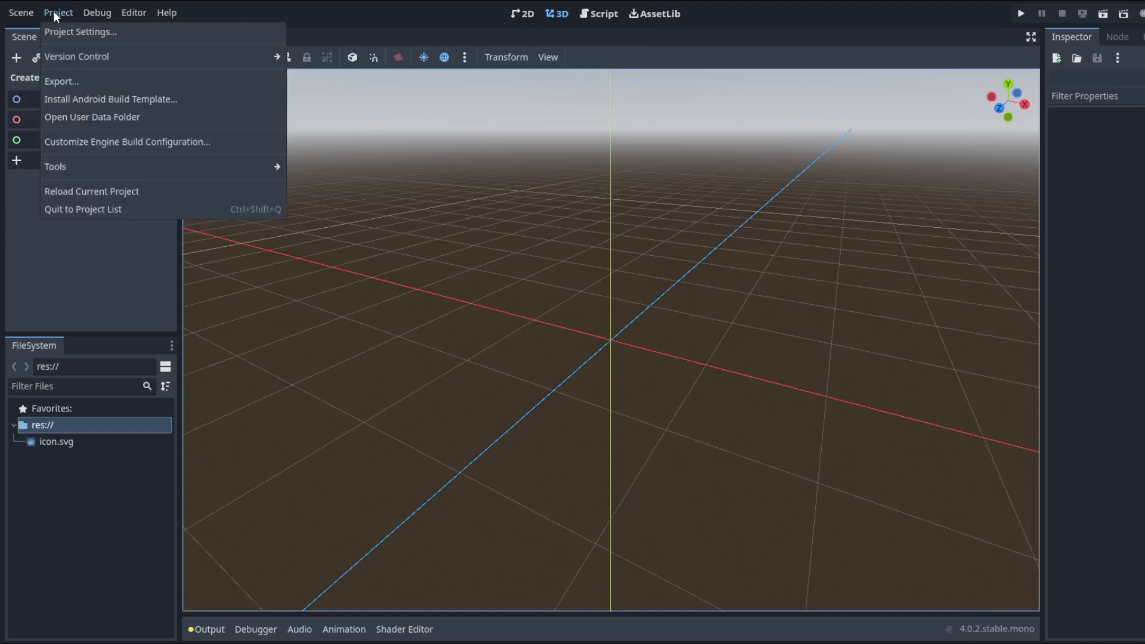
mouse_move(191, 171)
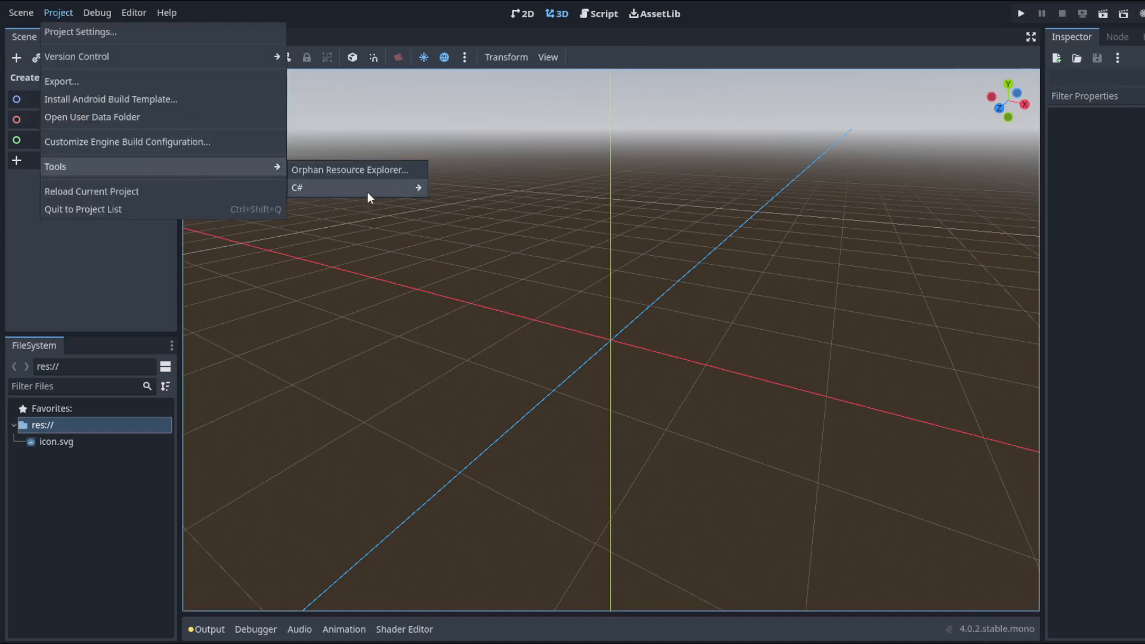
mouse_move(367, 192)
left_click(457, 192)
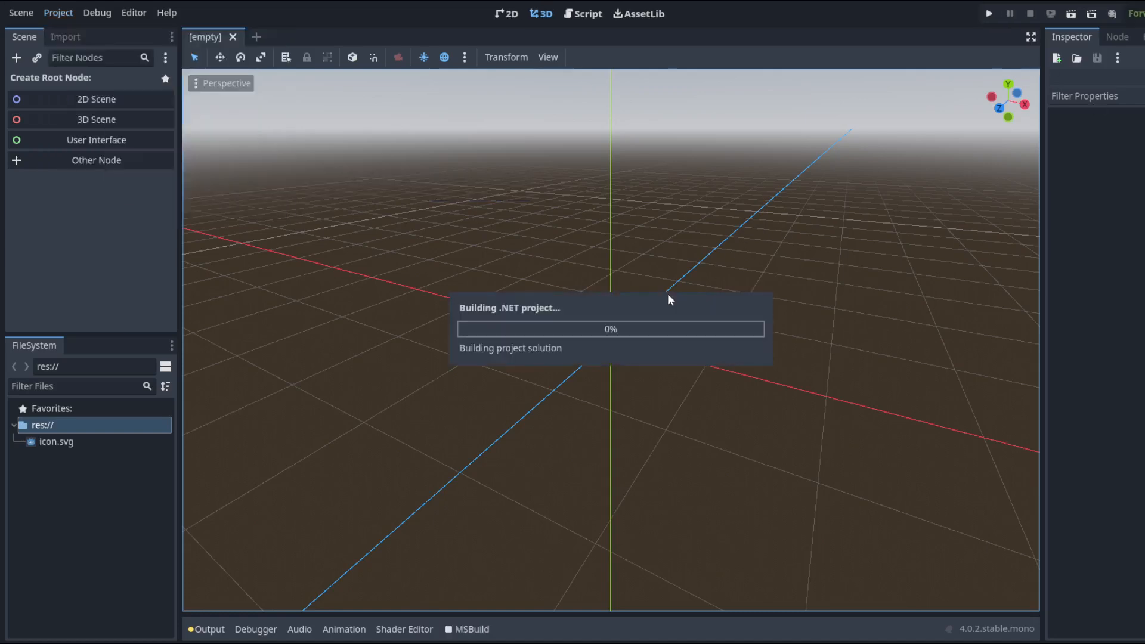
left_click(208, 630)
Check the recording in OBS and return to the Godot editor.
left_click(619, 641)
left_click(628, 642)
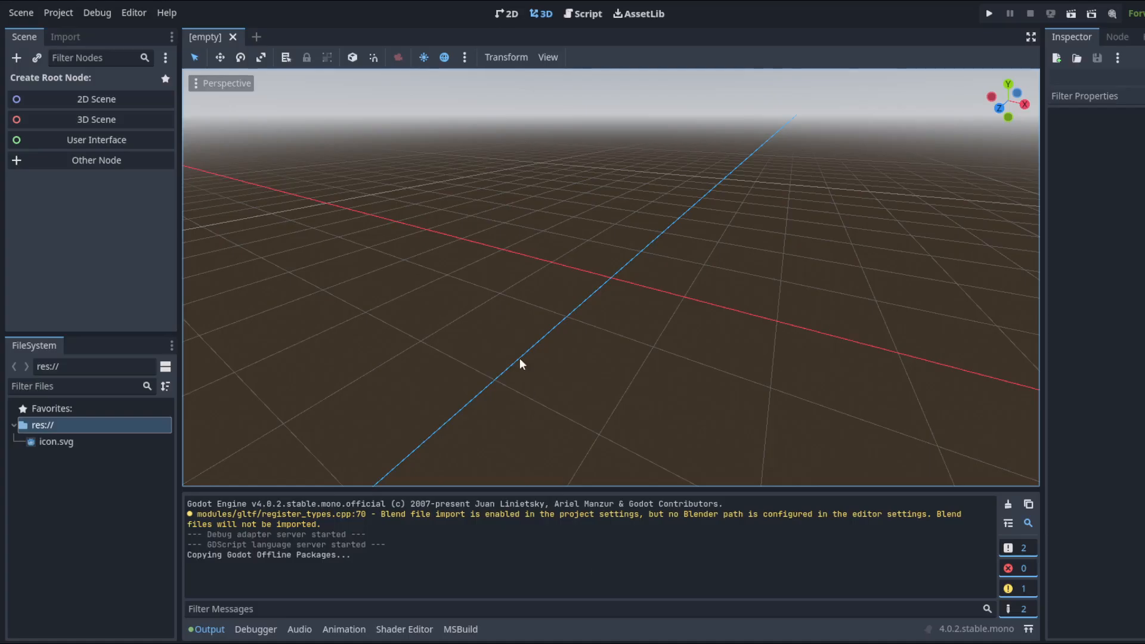
left_click(649, 641)
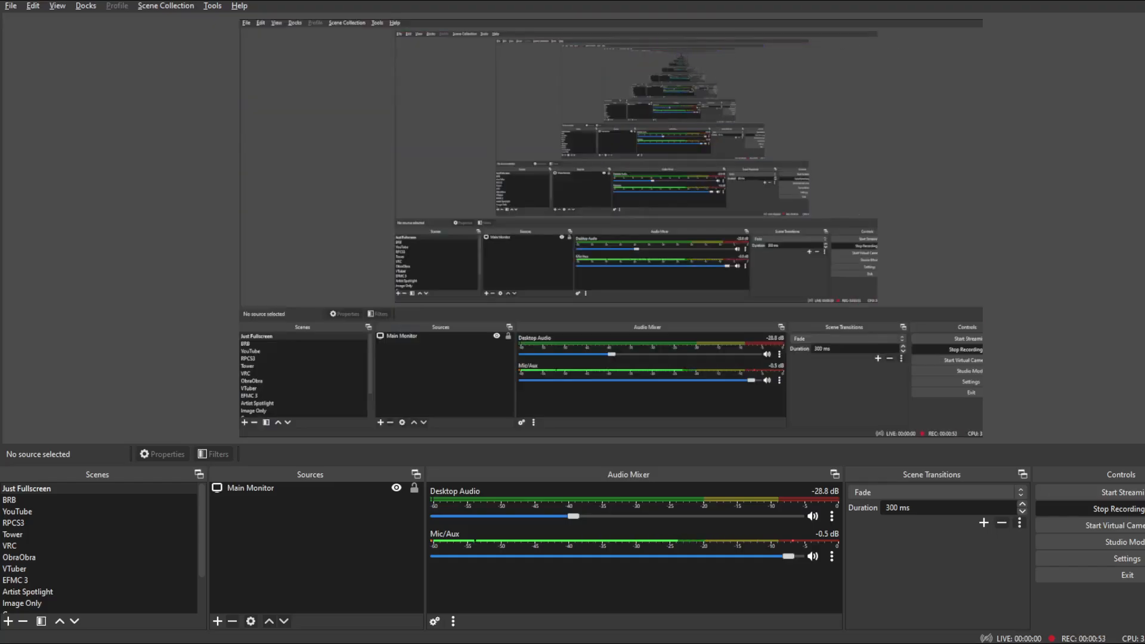
key("alt+Tab")
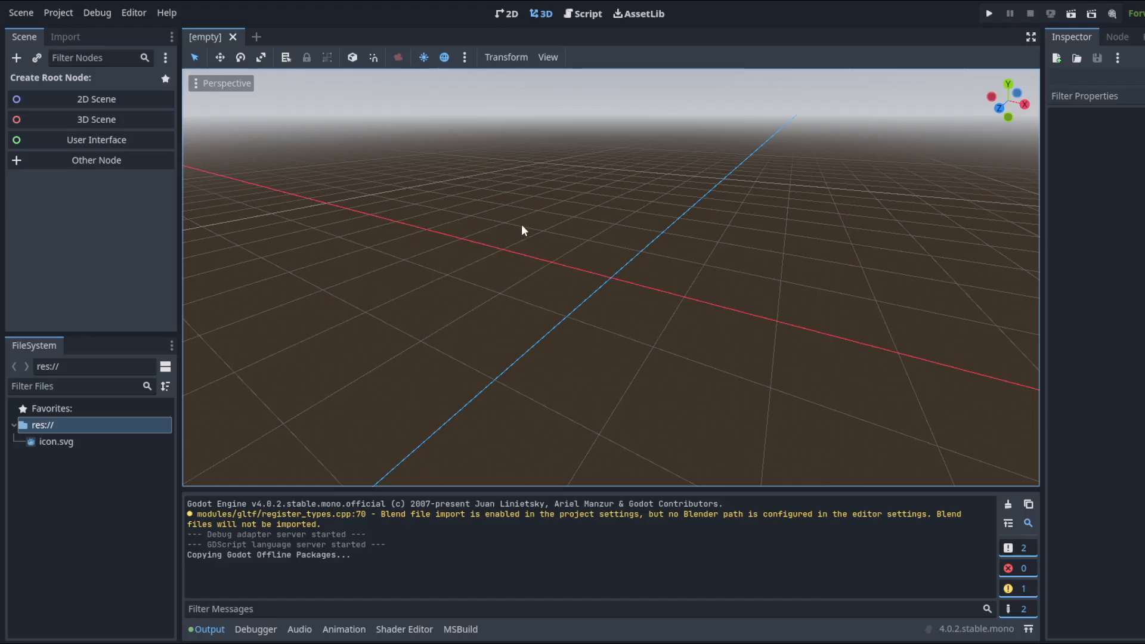
Search the asset library for "qodot" and download the Qodot 4 asset.
left_click(653, 15)
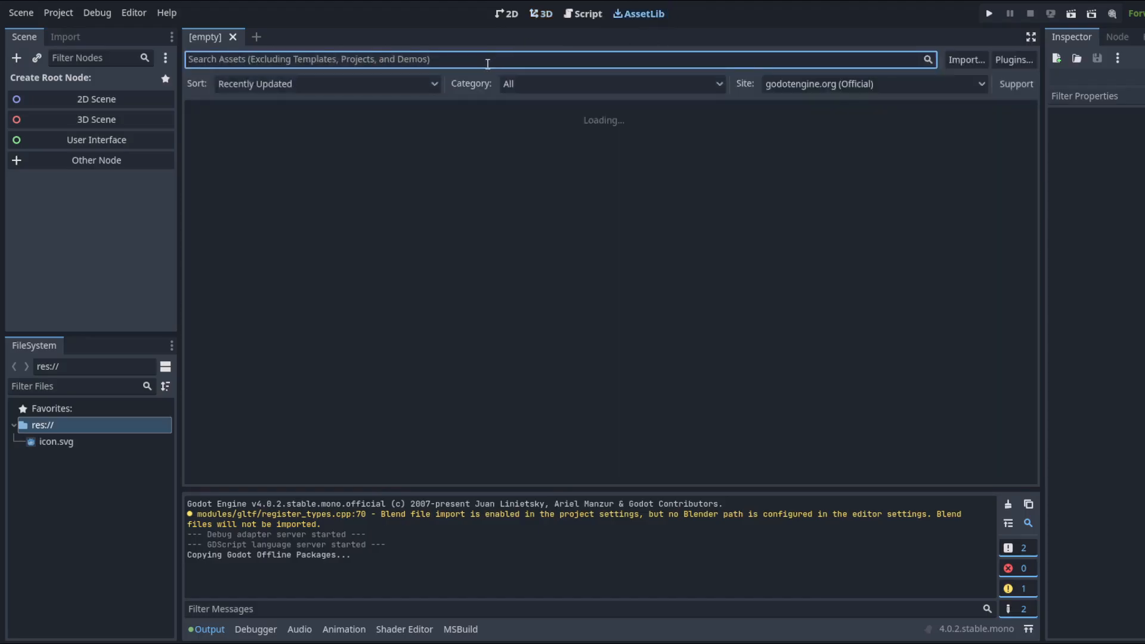
type("qodot")
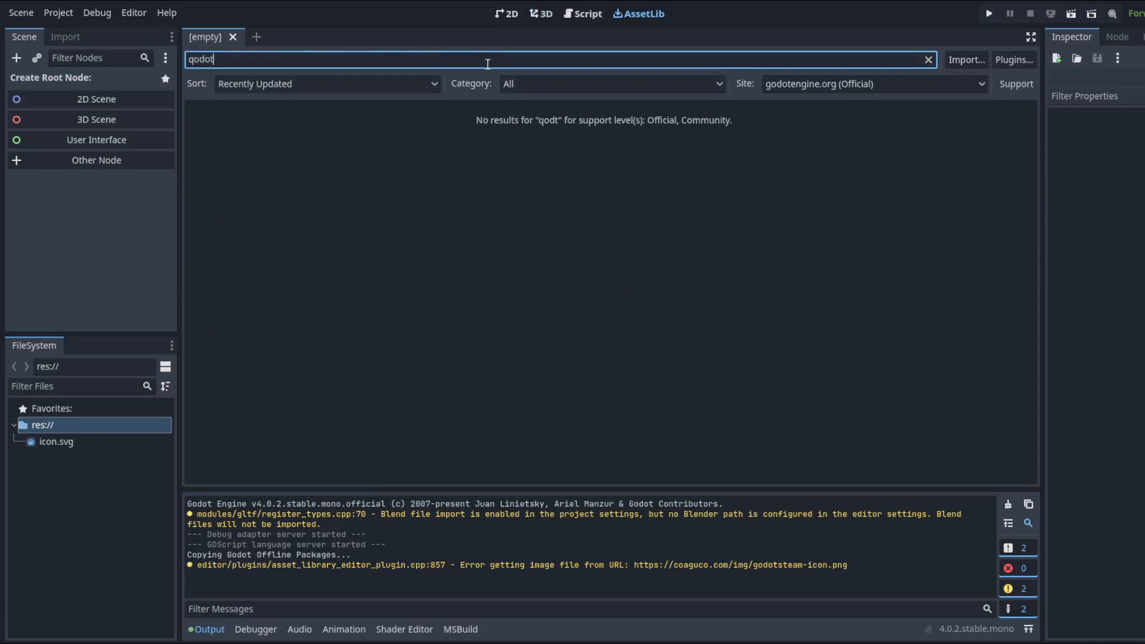
key("ctrl+a")
key("BackSpace")
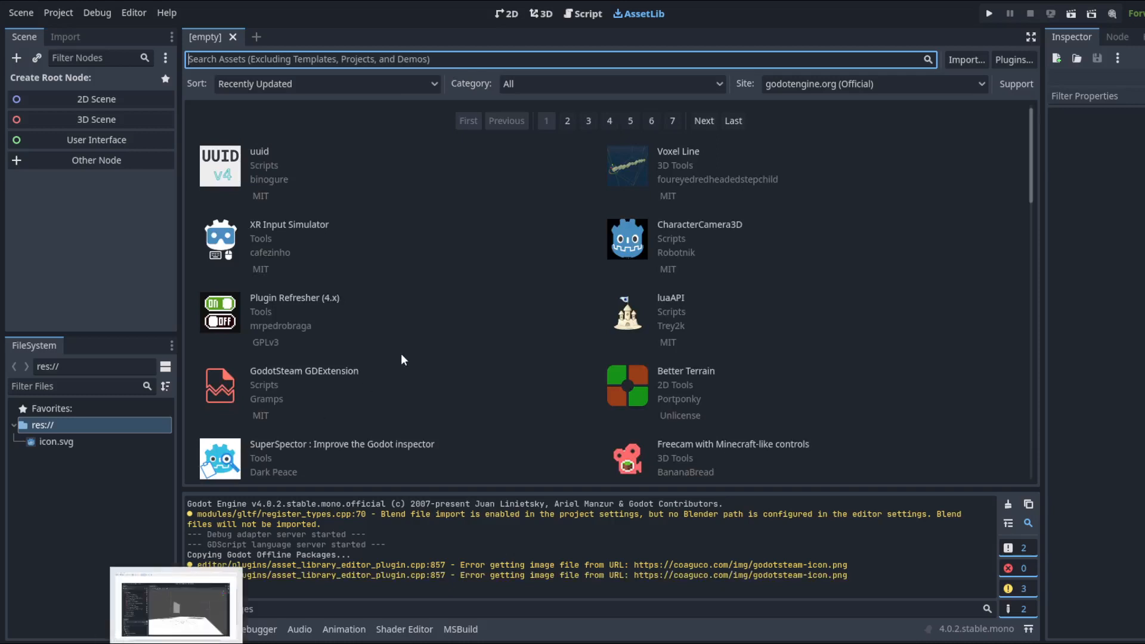
type("qodot")
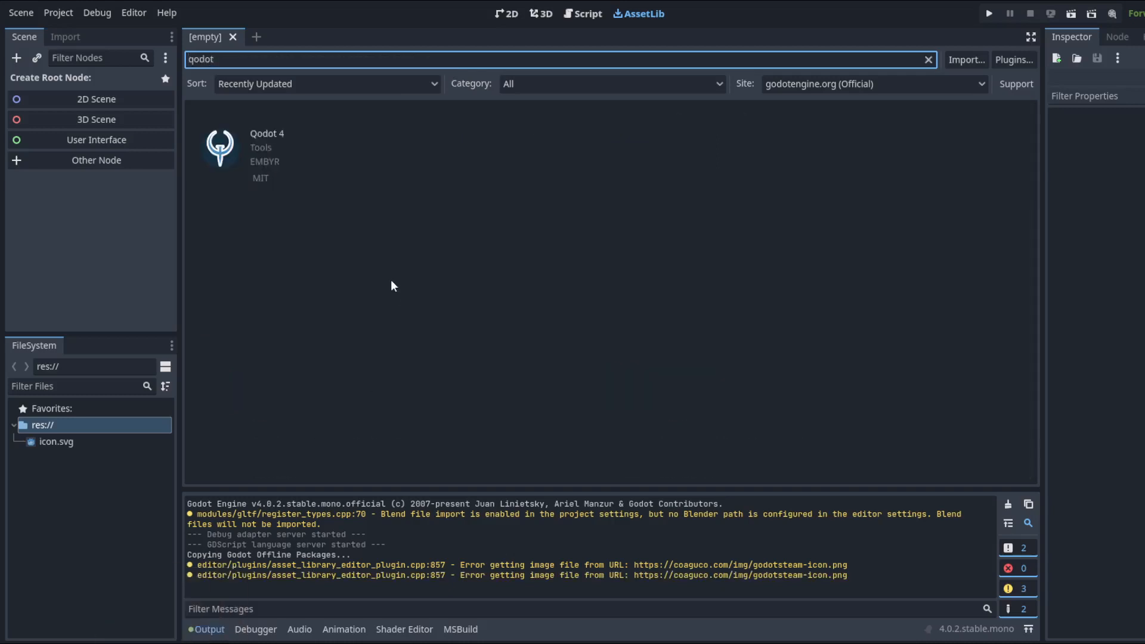
left_click(225, 162)
left_click(491, 486)
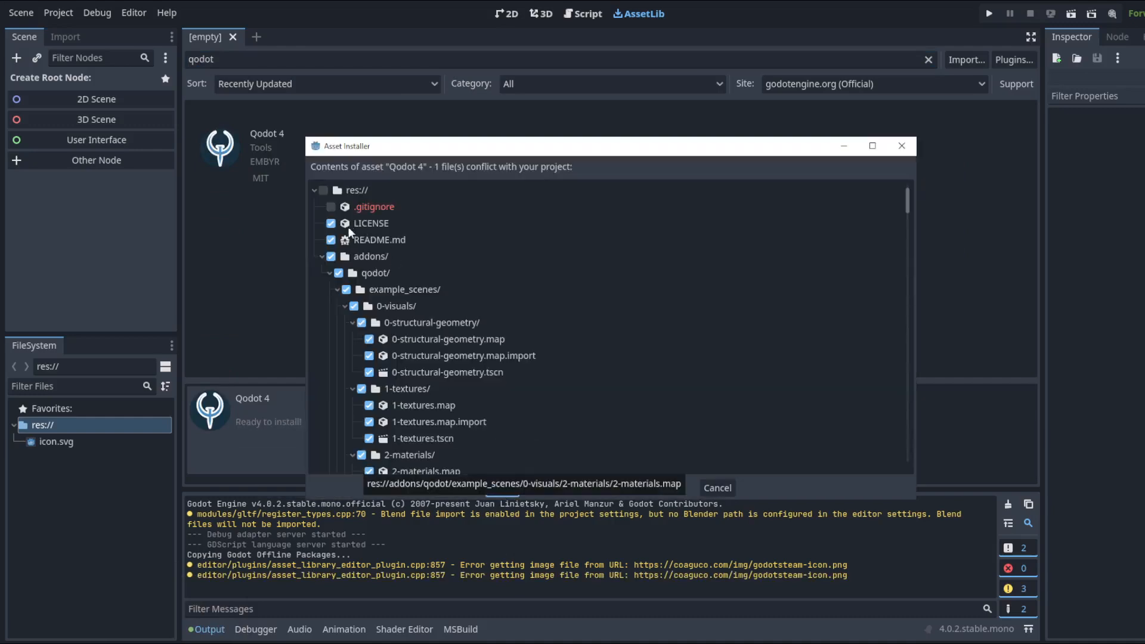
Exclude README.md, LICENSE and the example_scenes folder from the Qodot 4 installation.
left_click(331, 240)
left_click(331, 223)
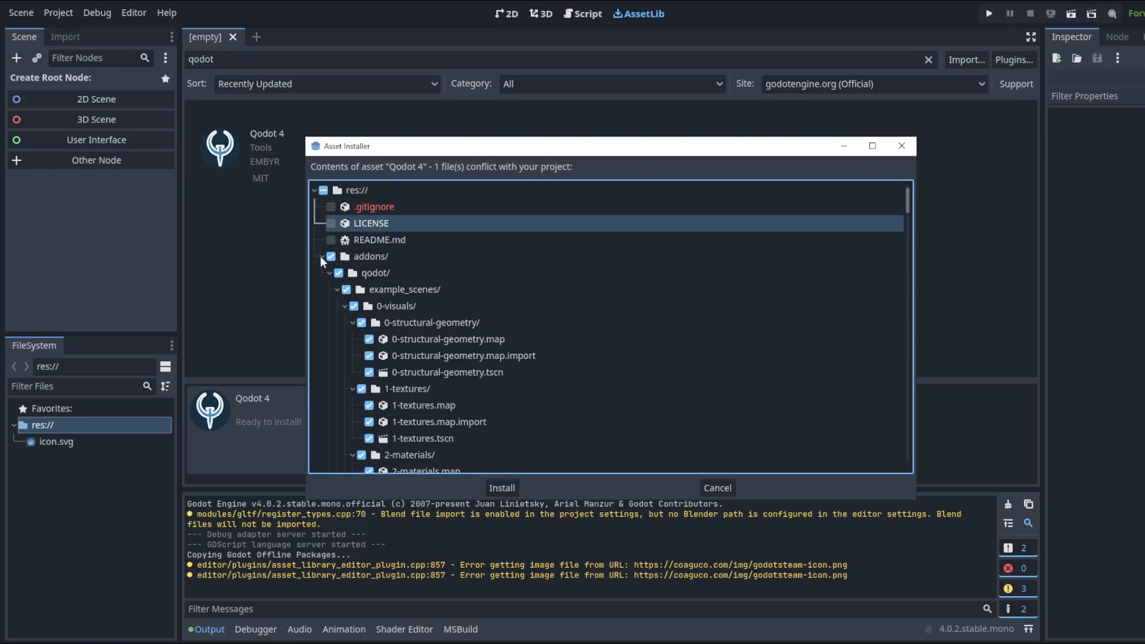
left_click(345, 289)
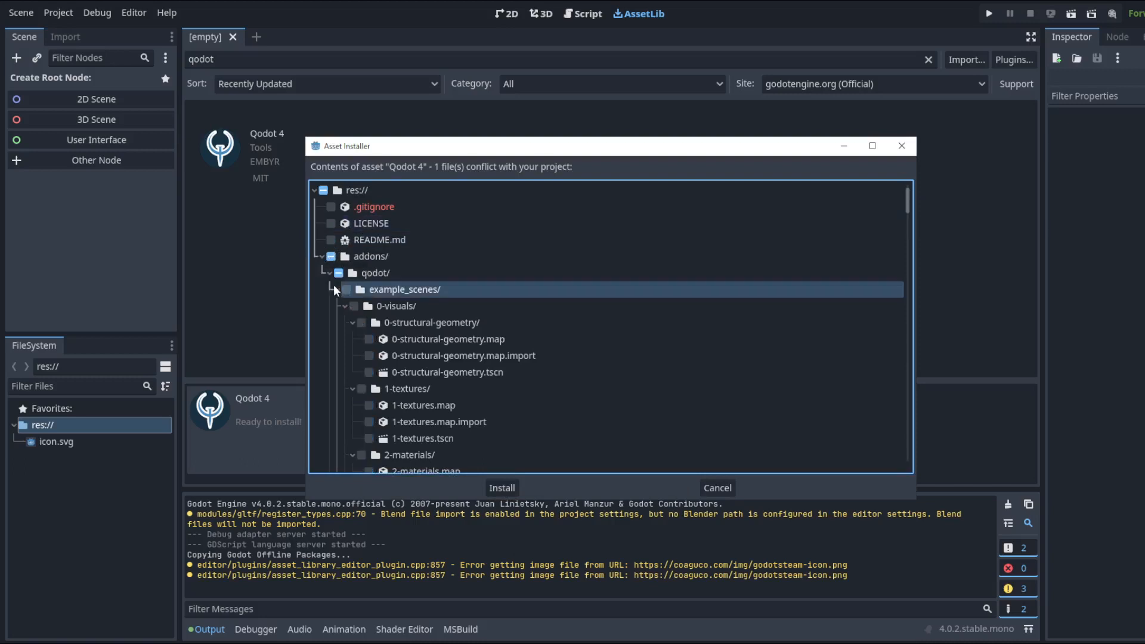
left_click(336, 289)
Collapse the remaining qodot subfolders to review the selection, and install the selected Qodot 4 files.
left_click(336, 306)
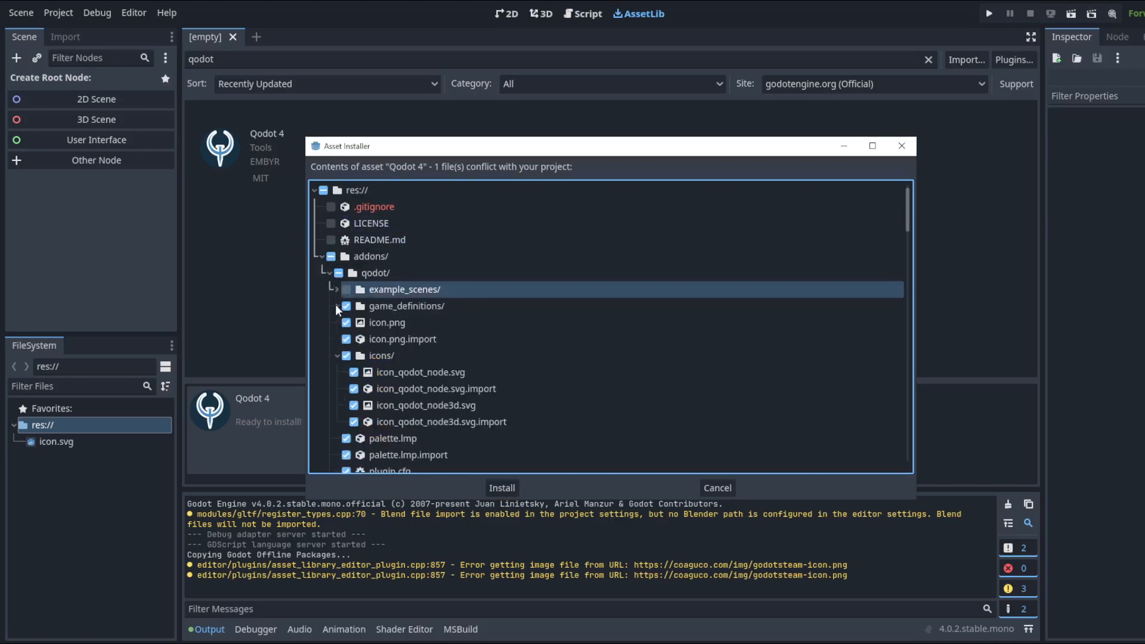
scroll(341, 372, "down", 1)
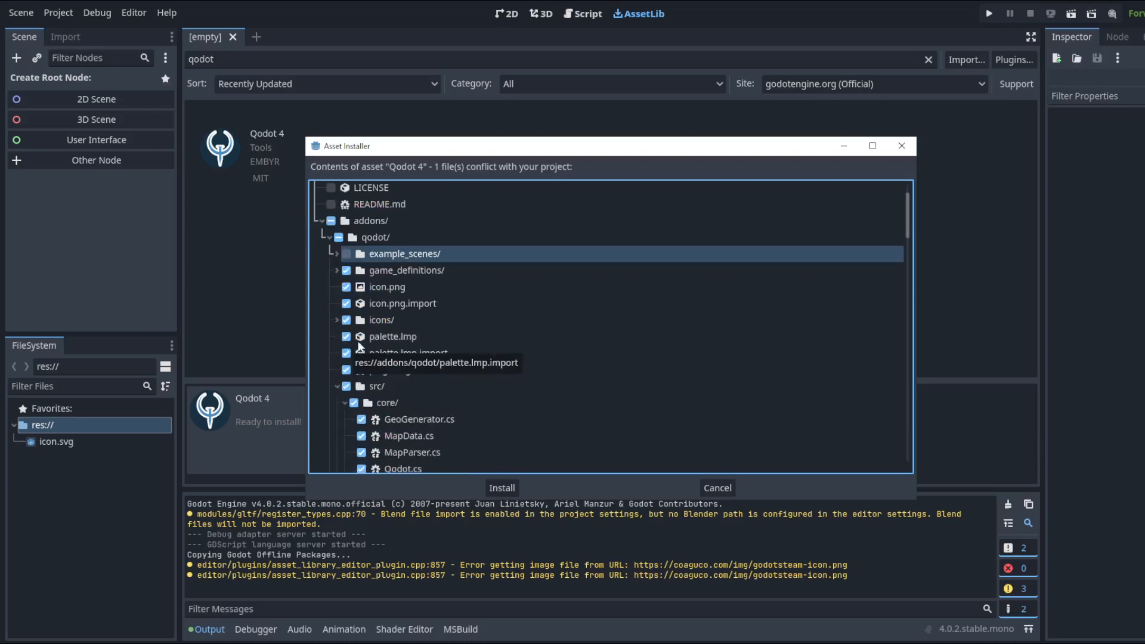
scroll(363, 345, "down", 1)
left_click(337, 350)
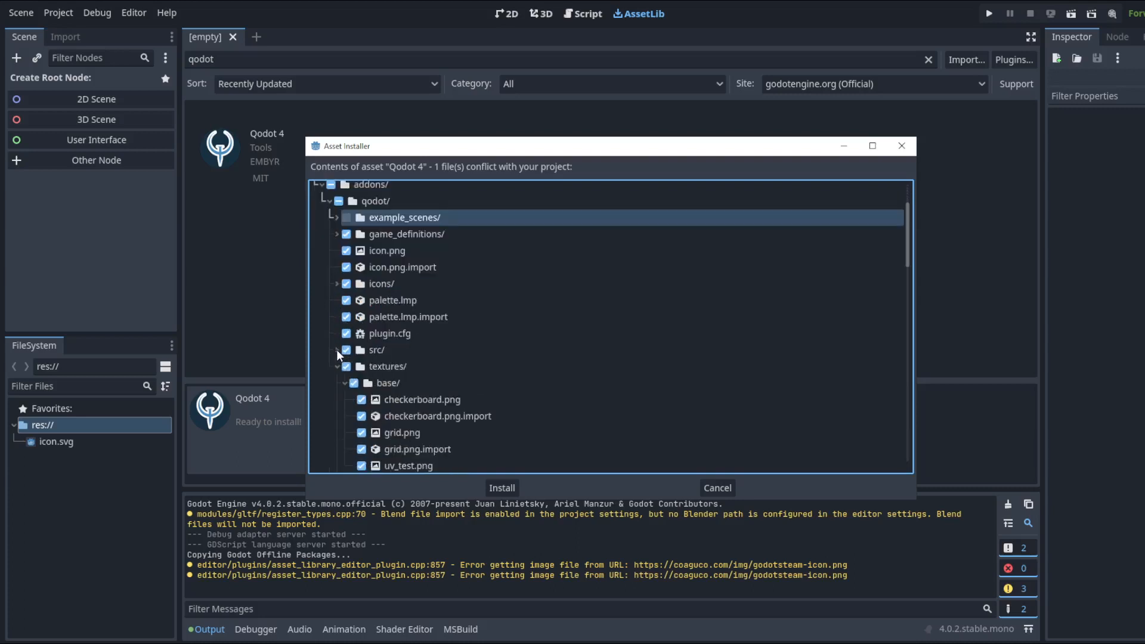
left_click(337, 366)
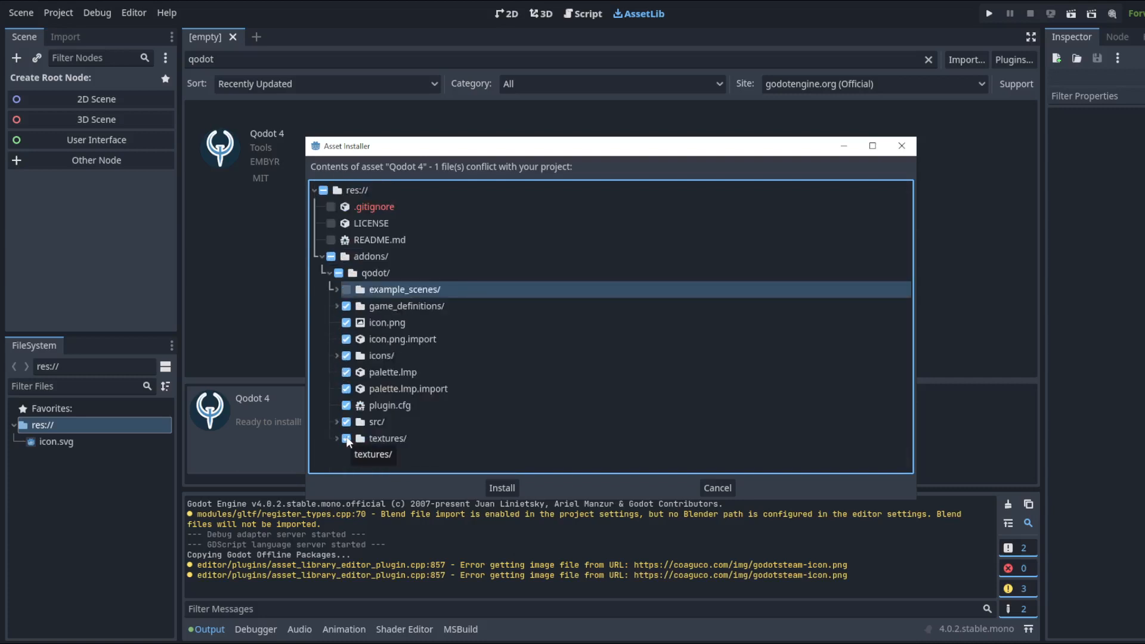
left_click(336, 439)
left_click(336, 368)
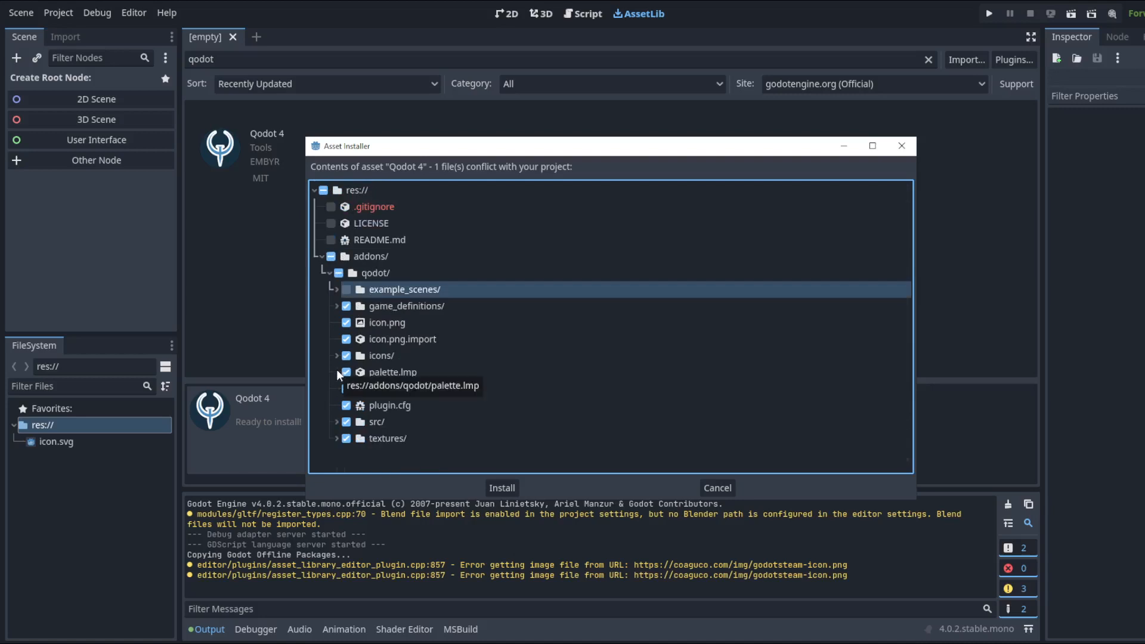
Inspect the FGDTutorial project folder on disk and expand addons in the editor's file tree to find the qodot folder.
key("alt+Tab")
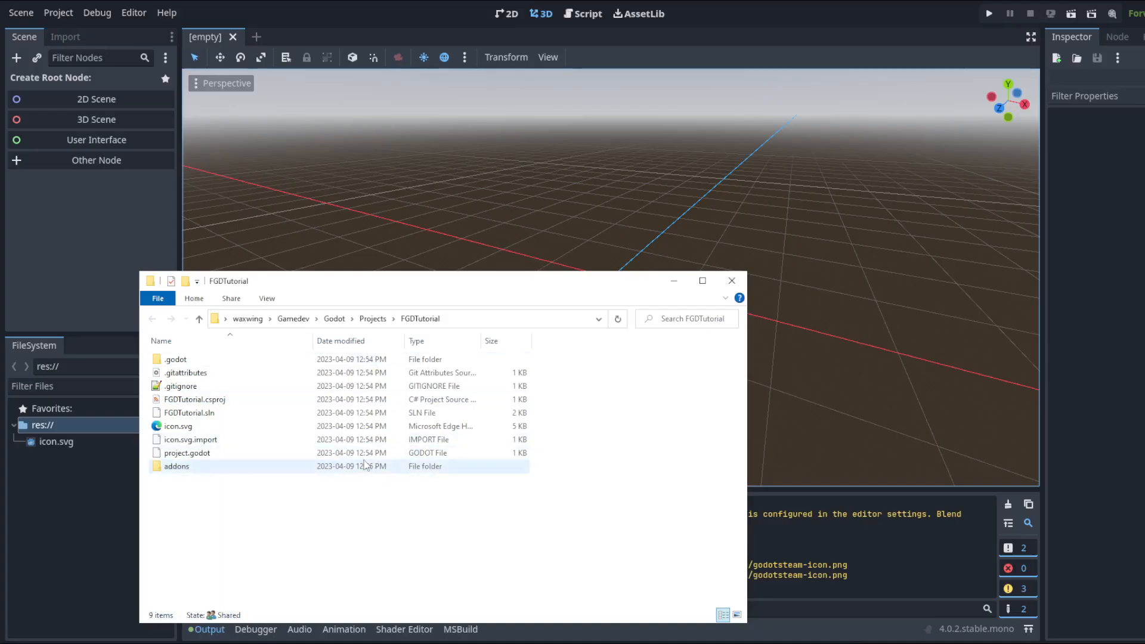
left_click(2, 535)
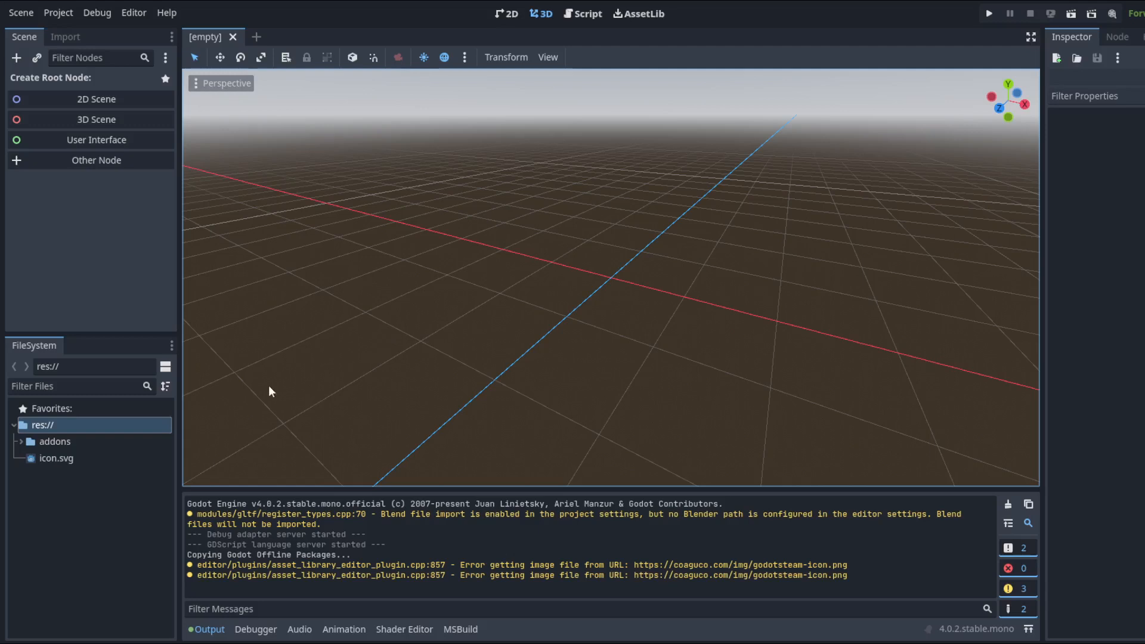
double_click(129, 446)
left_click(120, 457)
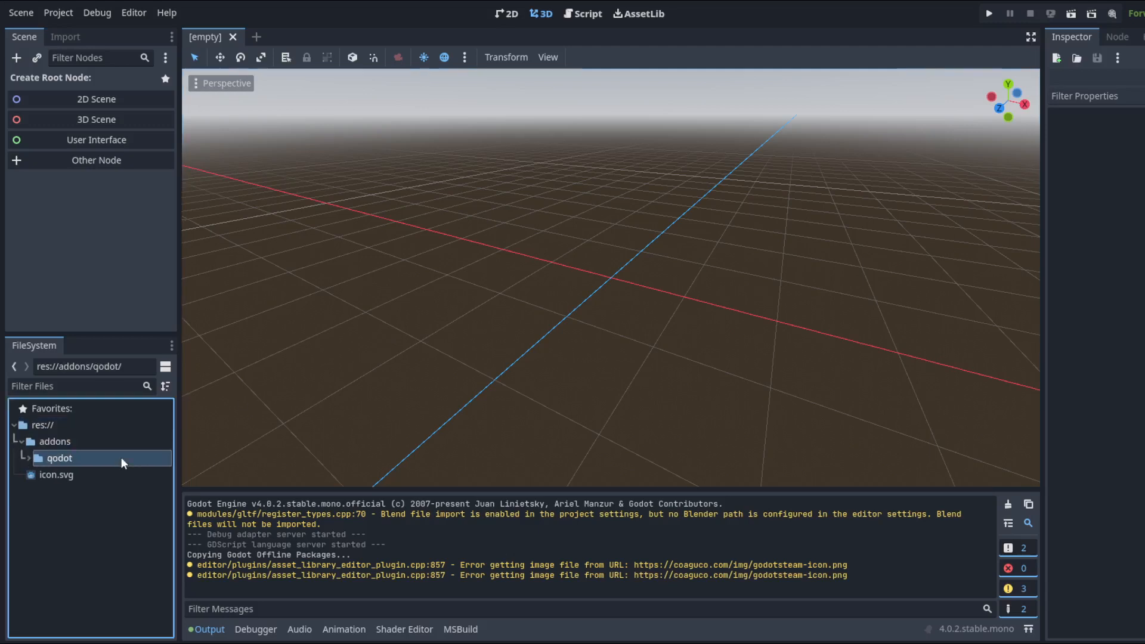
left_click(121, 442)
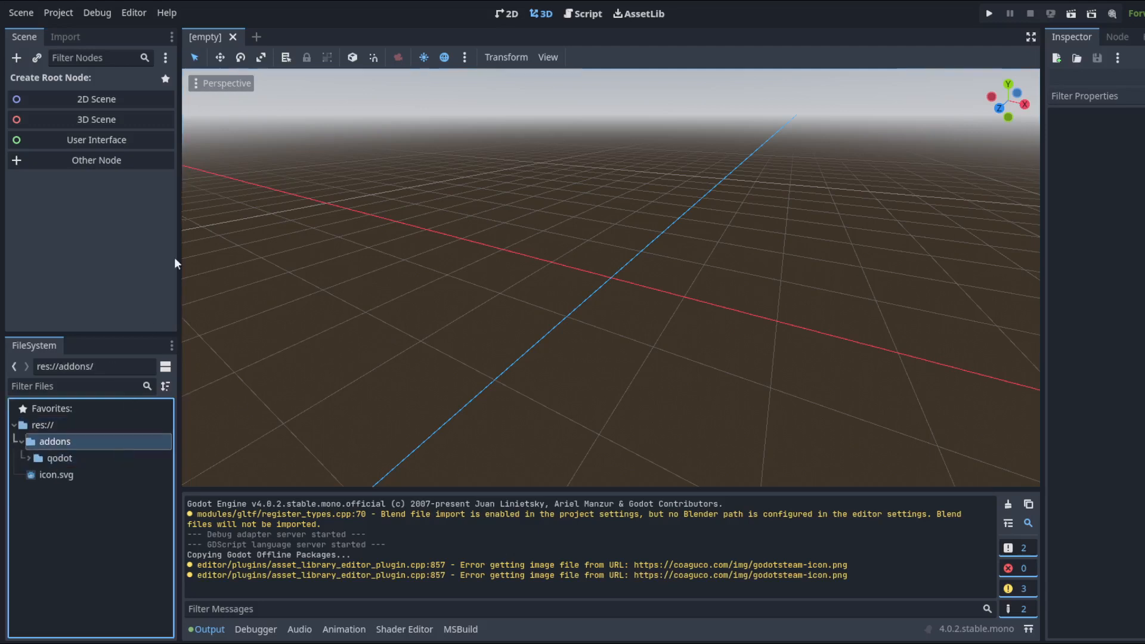
Enable the Qodot plugin in the project settings.
left_click(71, 14)
left_click(77, 30)
left_click(651, 121)
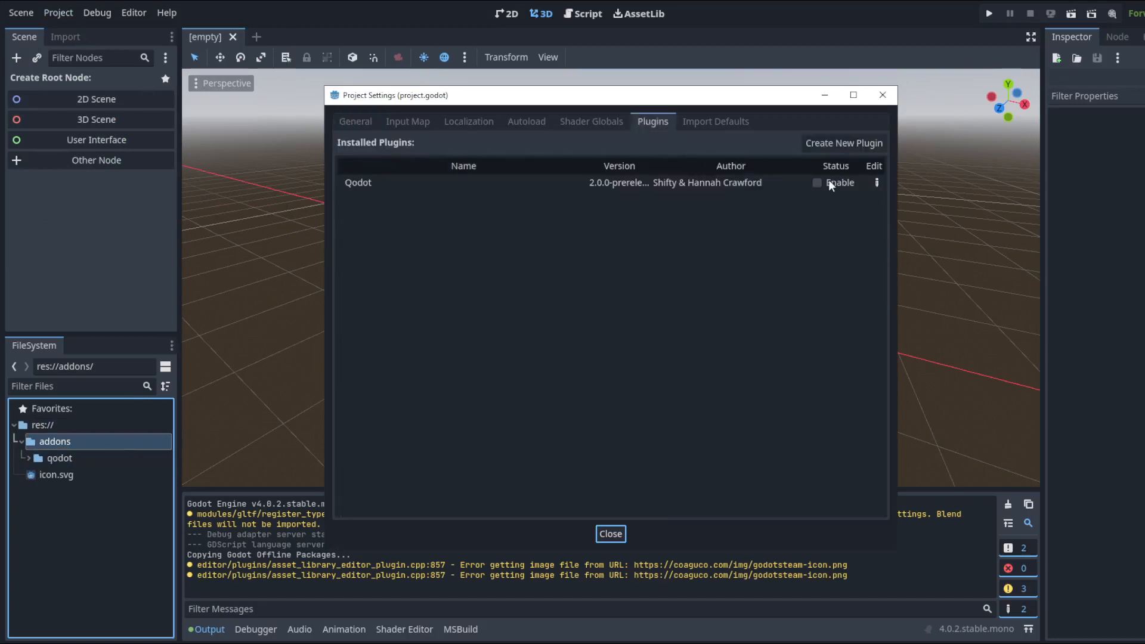
left_click(817, 183)
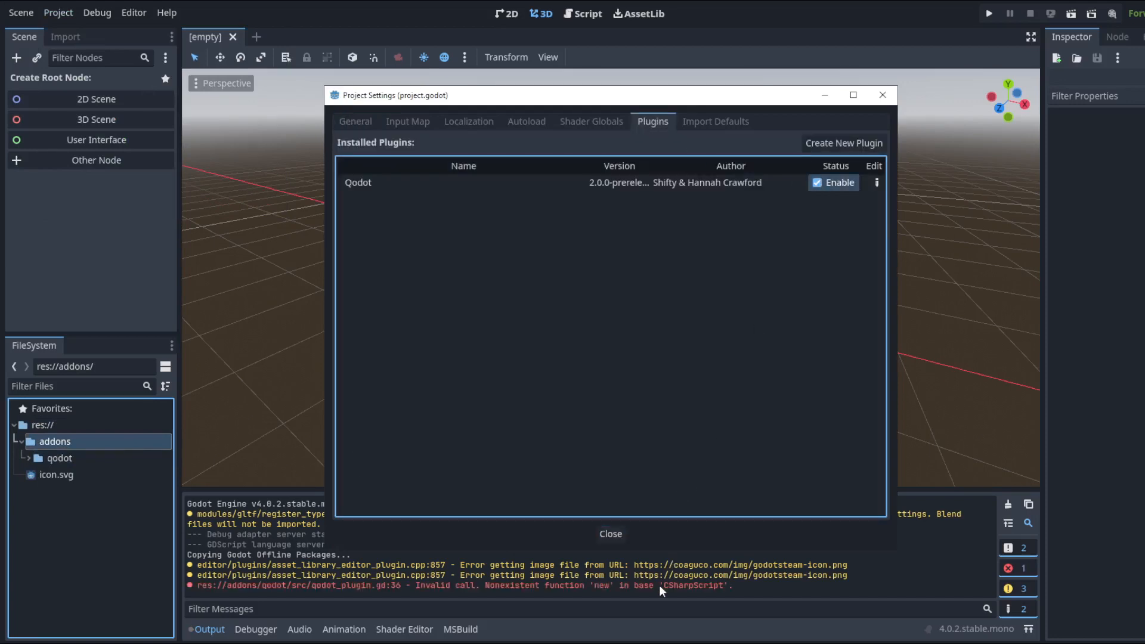
left_click(609, 534)
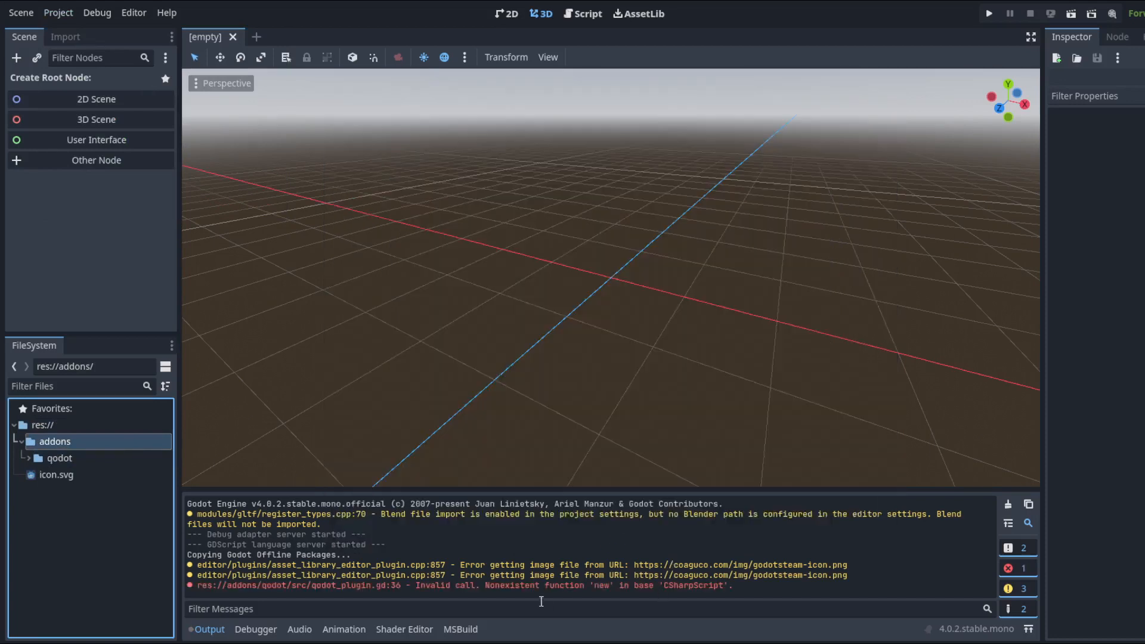
Examine the qodot_plugin.gd error in the output log, highlighting the function name it mentions.
right_click_drag(541, 409, 543, 409)
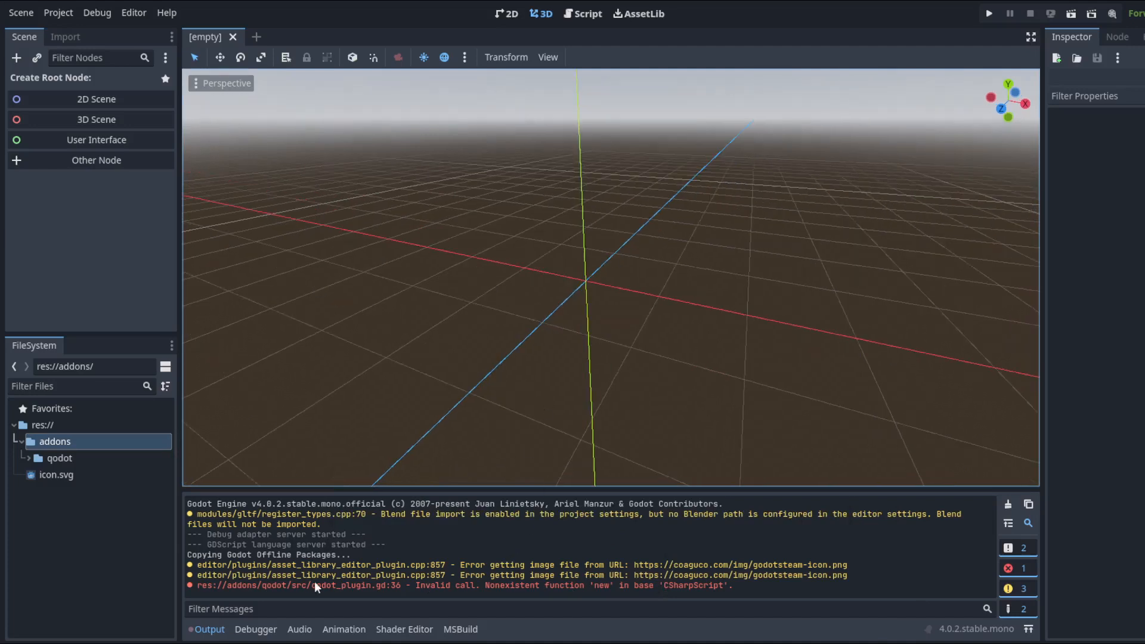
left_click_drag(314, 582, 597, 588)
double_click(600, 587)
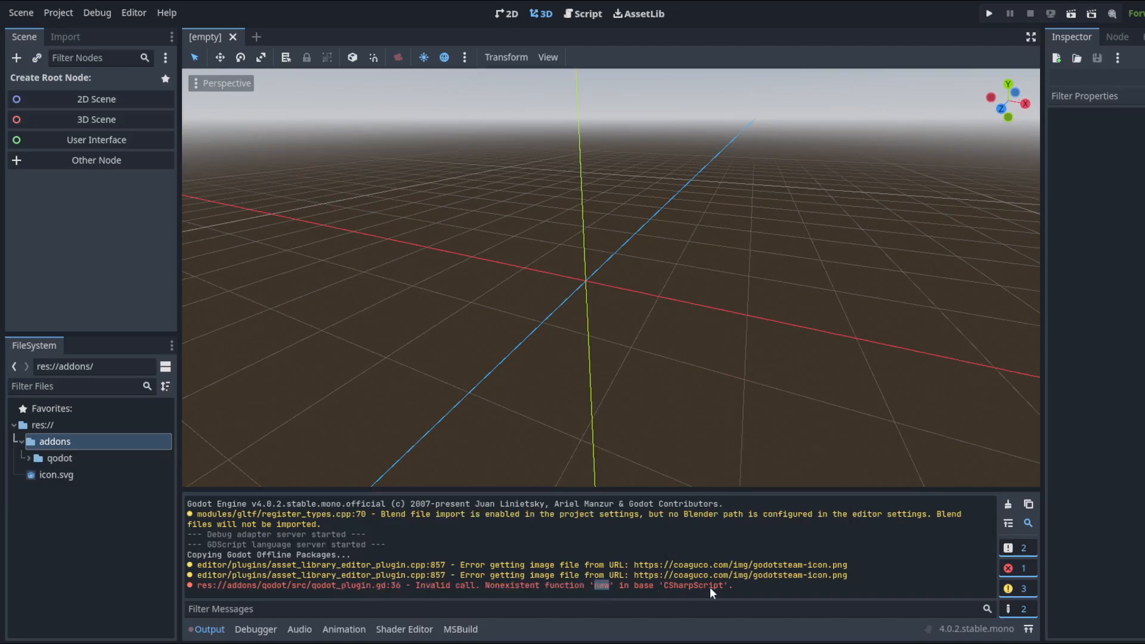
Quit to the project list, reopen the FGDTutorial project, and show the output log.
left_click(672, 401)
middle_click_drag(736, 305, 656, 315)
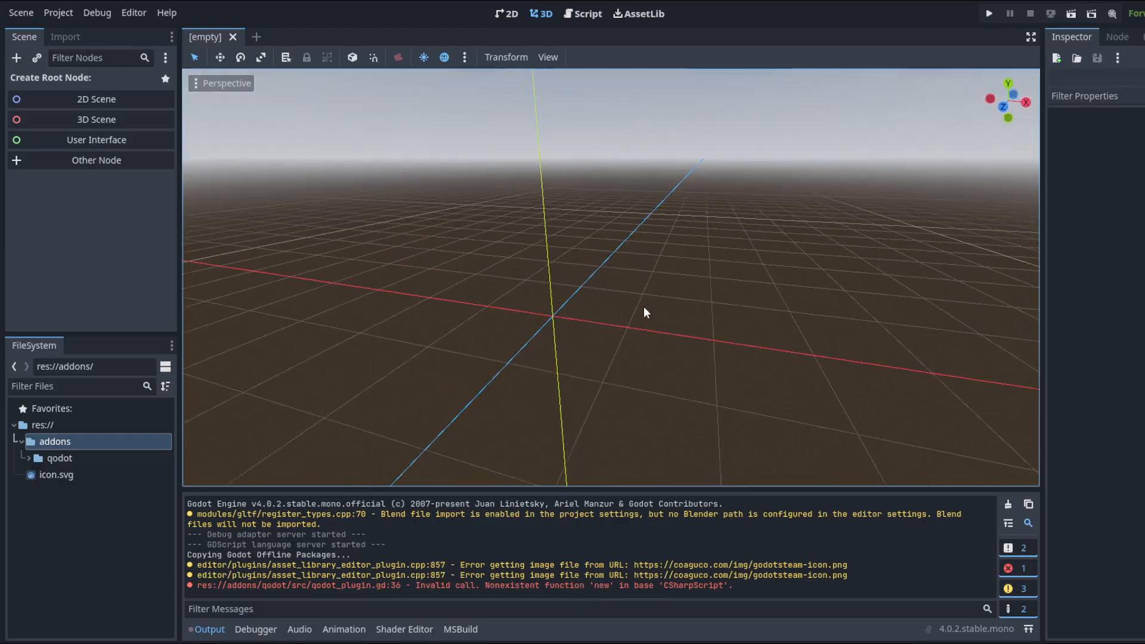
key("ctrl+shift+q")
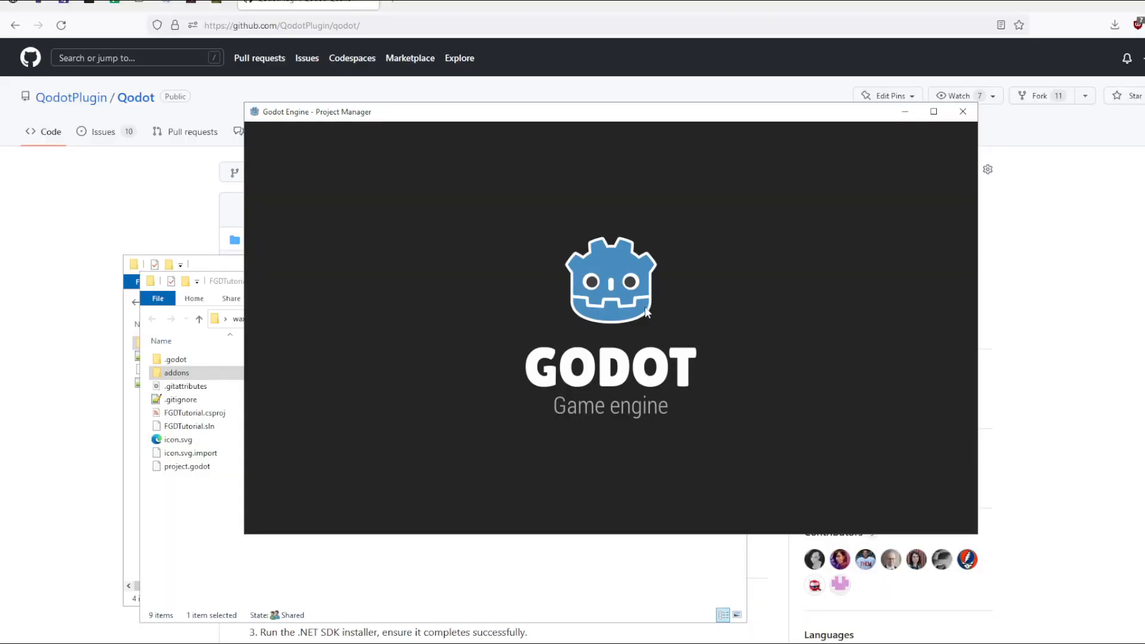
double_click(567, 200)
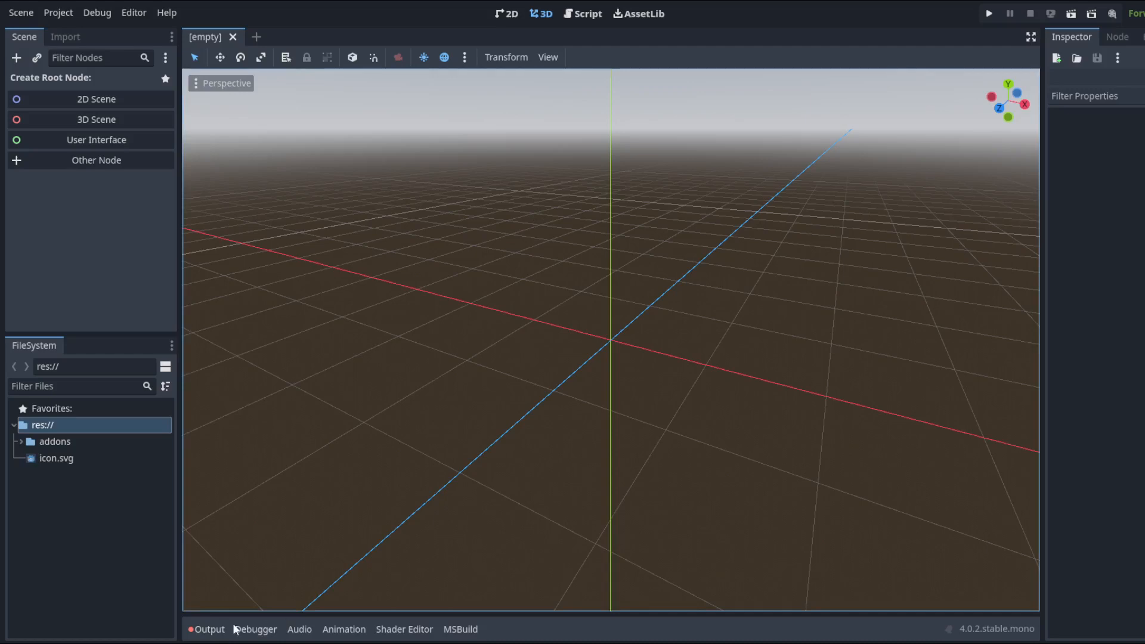
left_click(210, 630)
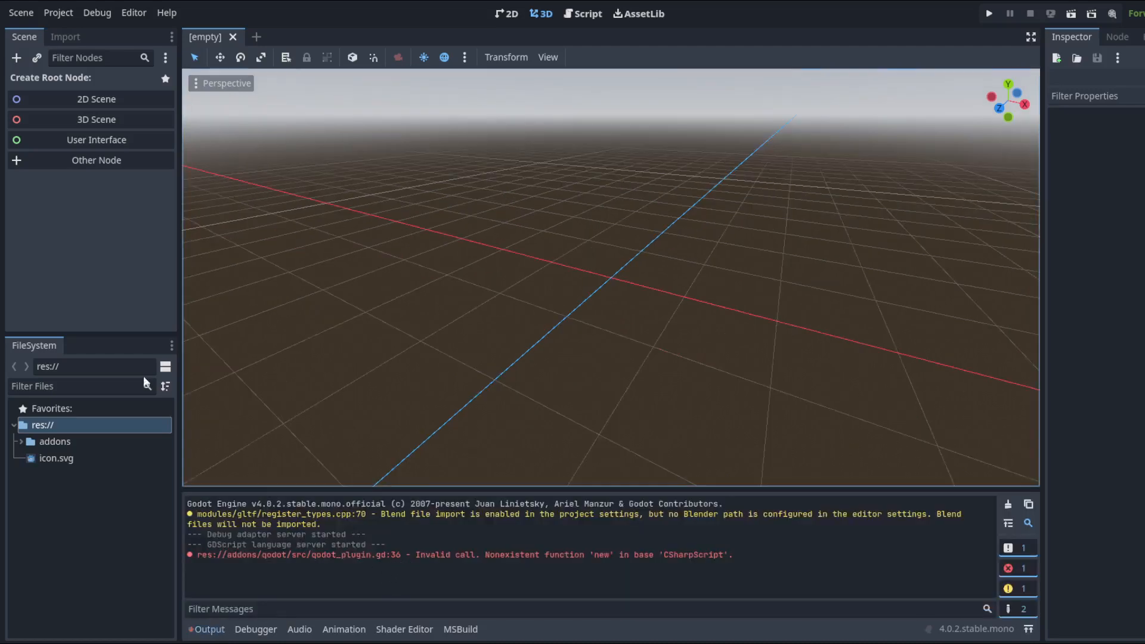
left_click(118, 382)
type("qpdt")
key("ctrl+a")
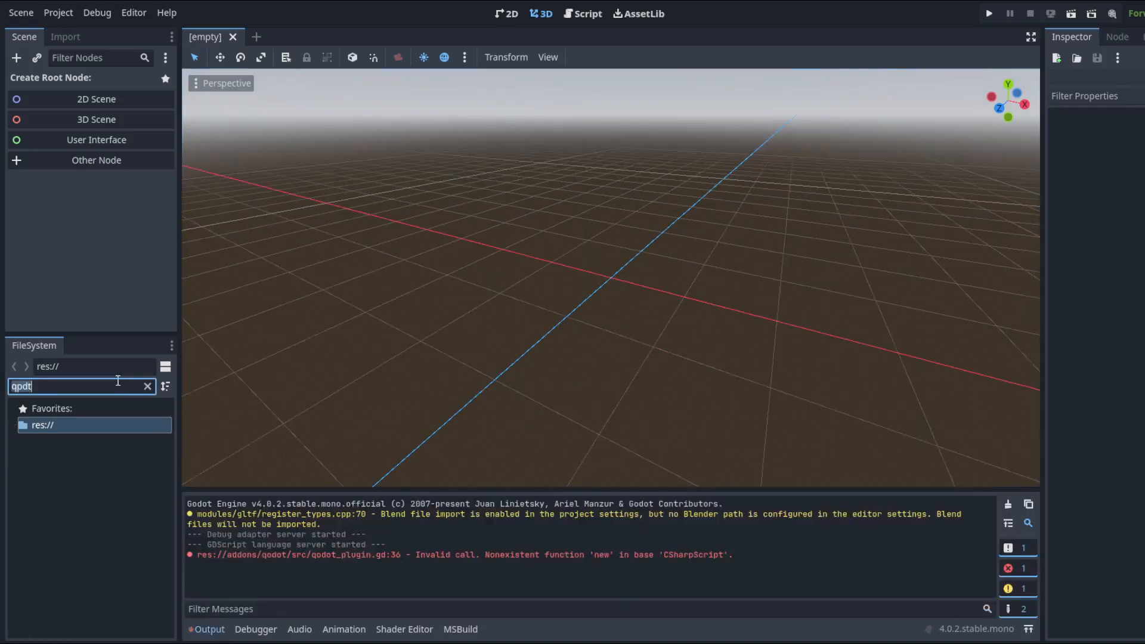
key("BackSpace")
Create a 3D scene root node and build the C# project.
left_click(96, 119)
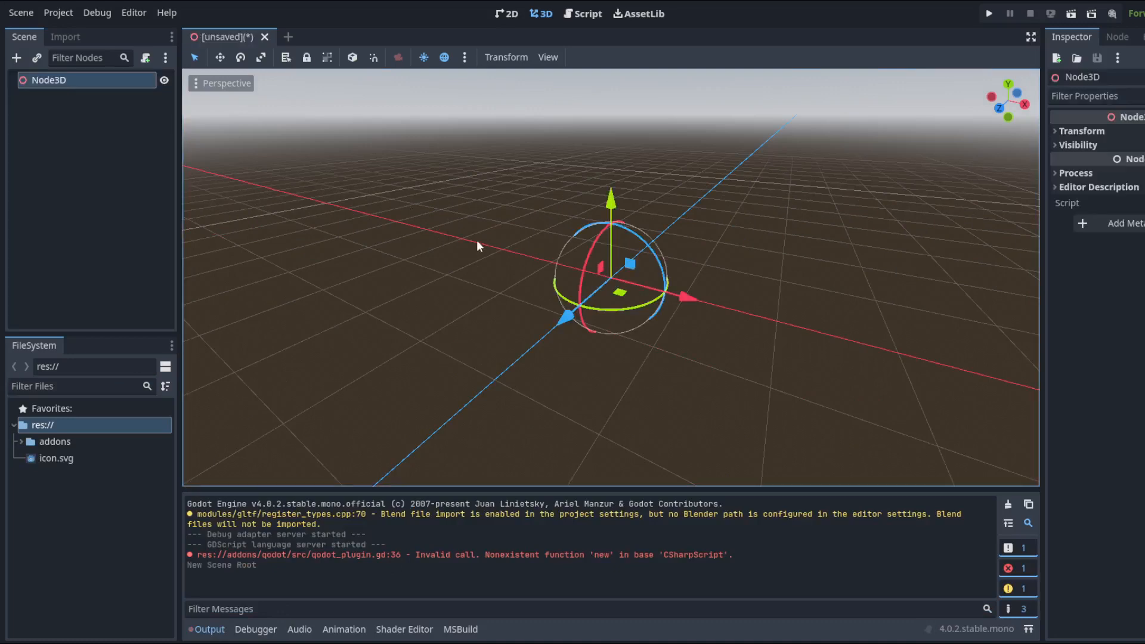
key("ctrl+a")
key("Escape")
key("alt+b")
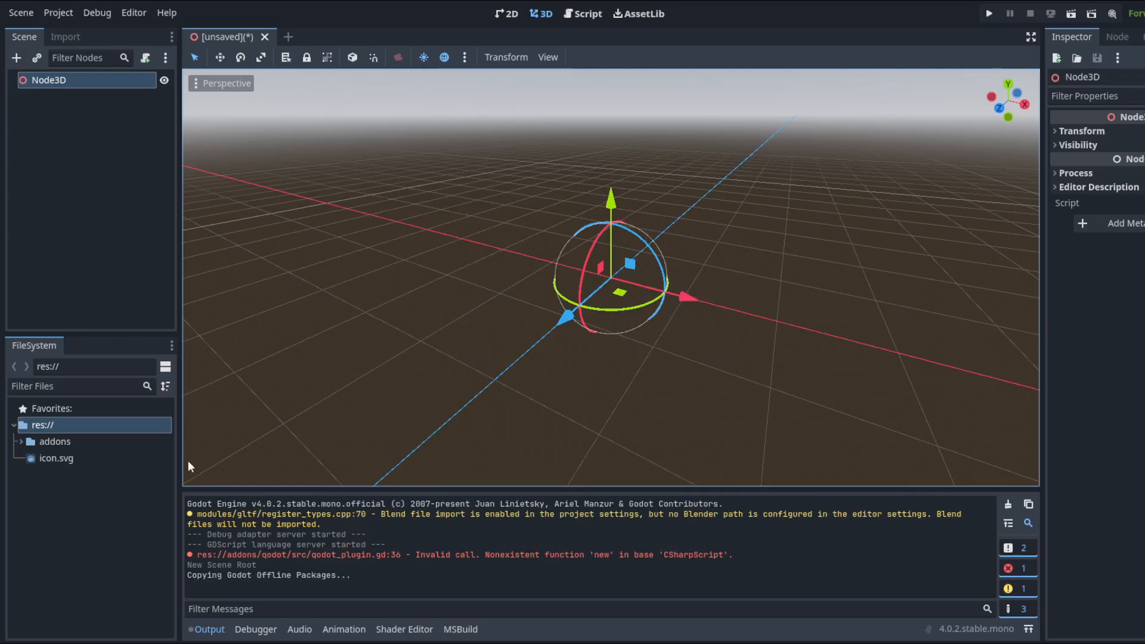
Add a QodotMap node as a child of the Node3D root.
left_click(95, 112)
left_click(96, 80)
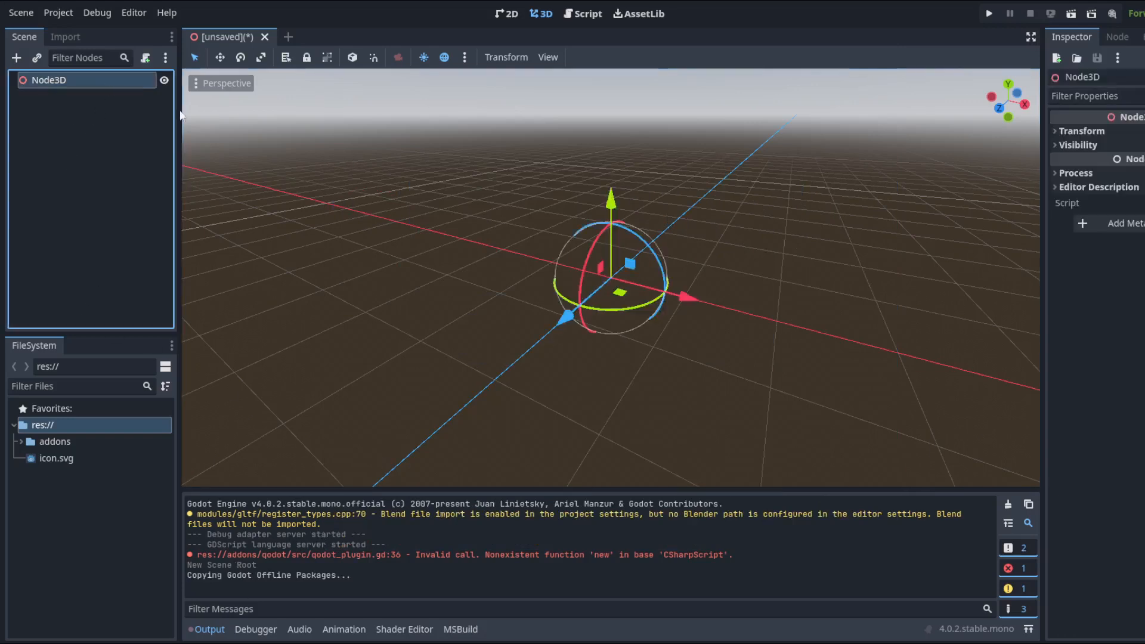
key("ctrl+a")
type("qpdpt")
key("ctrl+a")
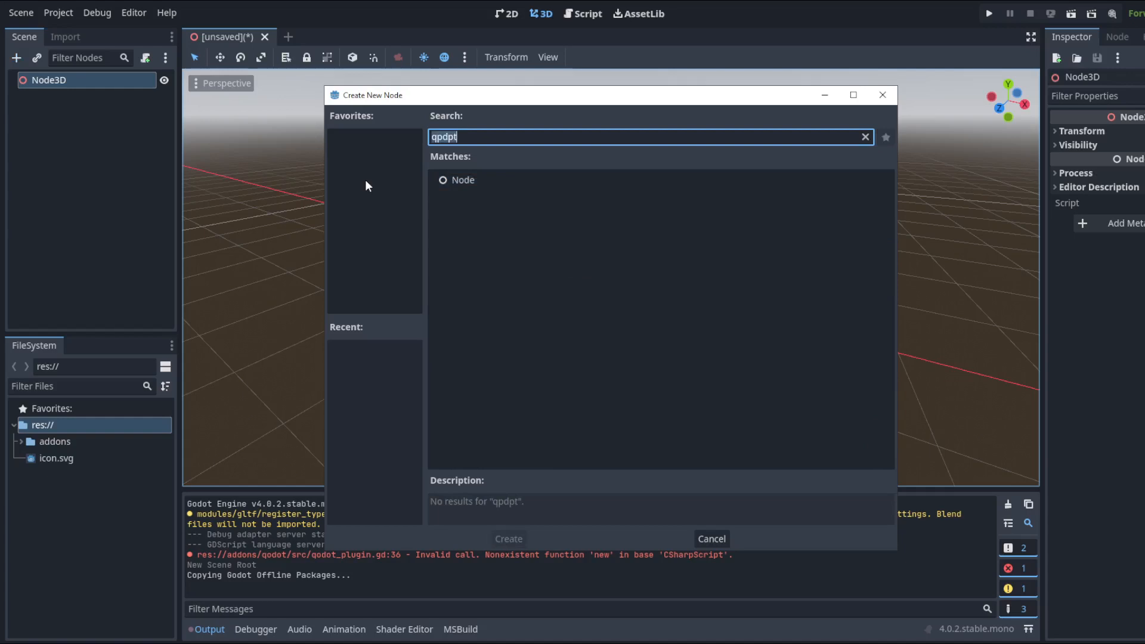
type("qodotm")
key("Return")
left_click(95, 117)
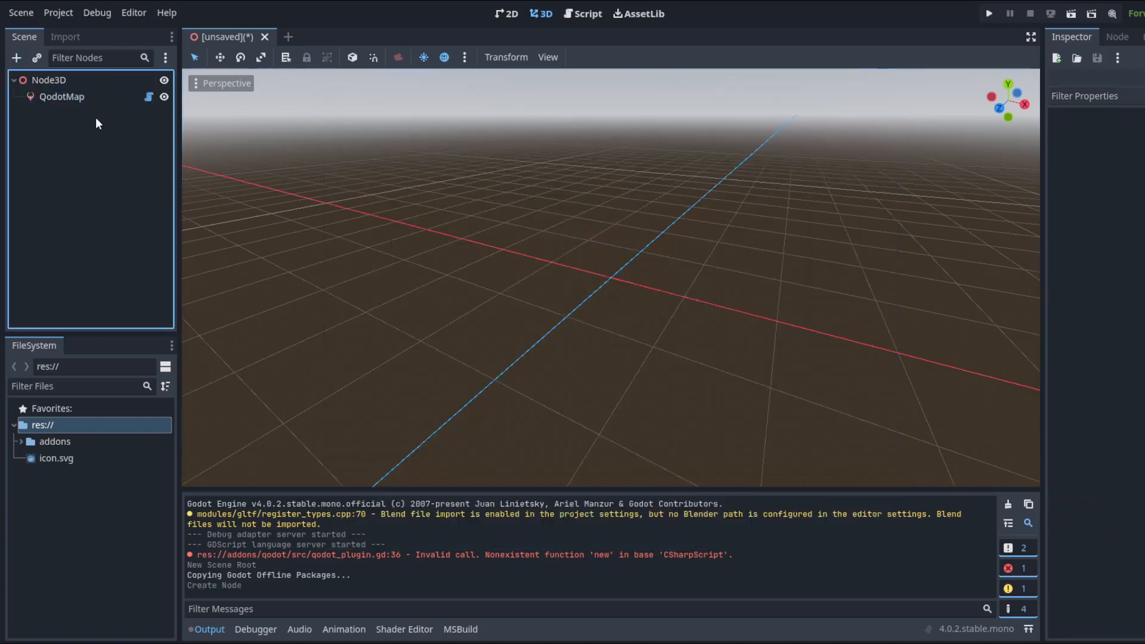
Examine the QodotMap node's properties, including Map File and Entity Fgd.
left_click(90, 95)
middle_click_drag(824, 193, 746, 193)
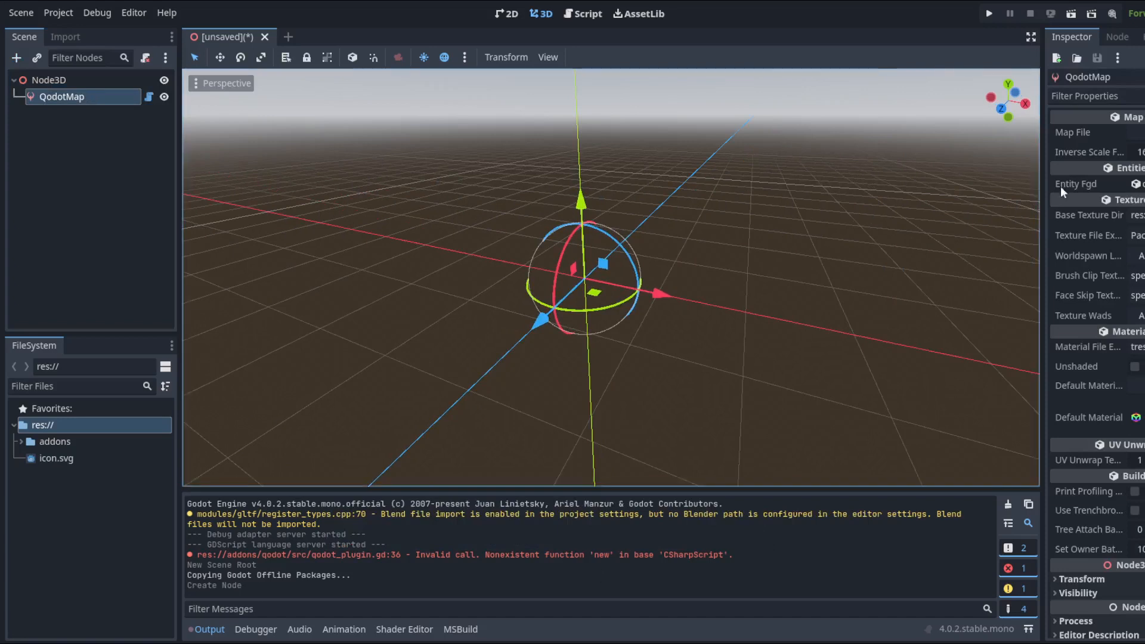
left_click(1136, 133)
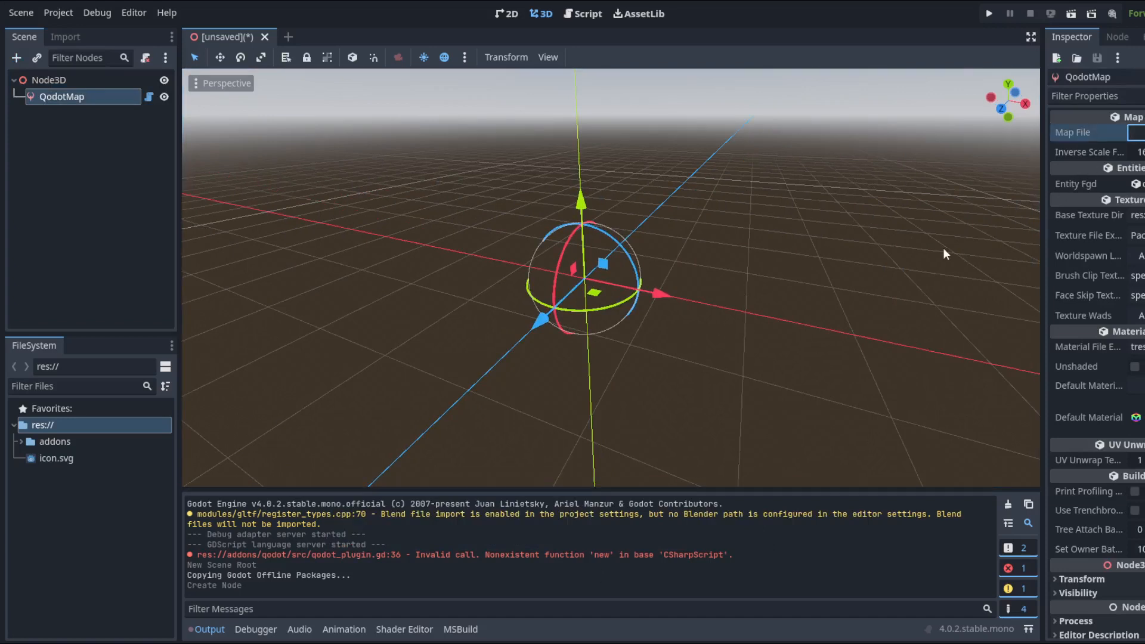
left_click(1113, 185)
middle_click_drag(775, 76, 758, 77)
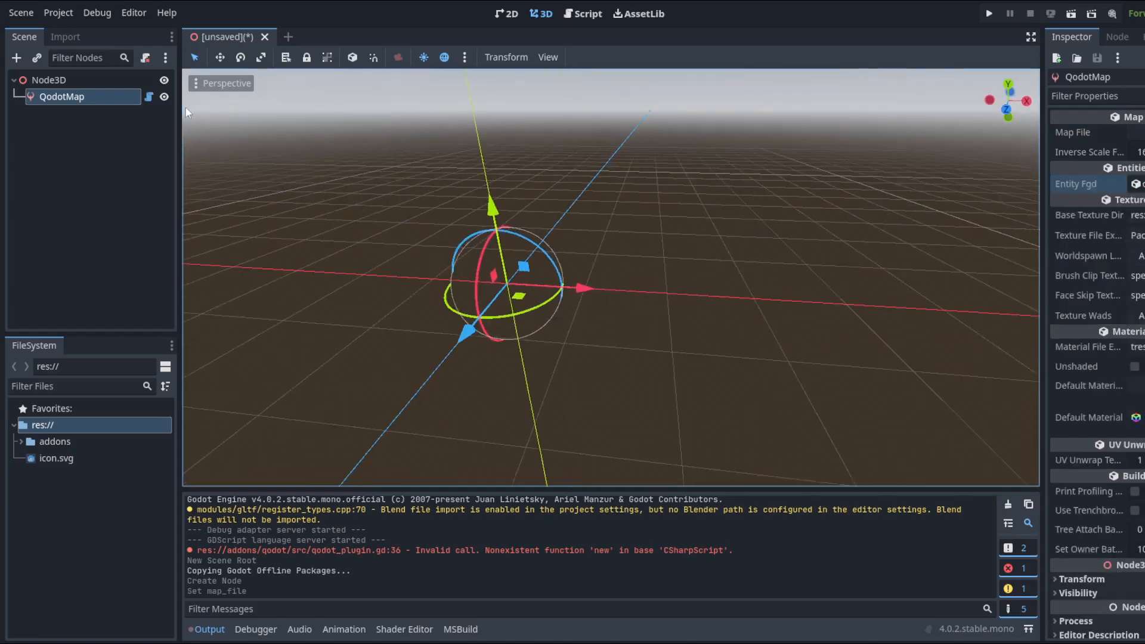
left_click(48, 80)
left_click(62, 97)
scroll(1064, 287, "down", 2)
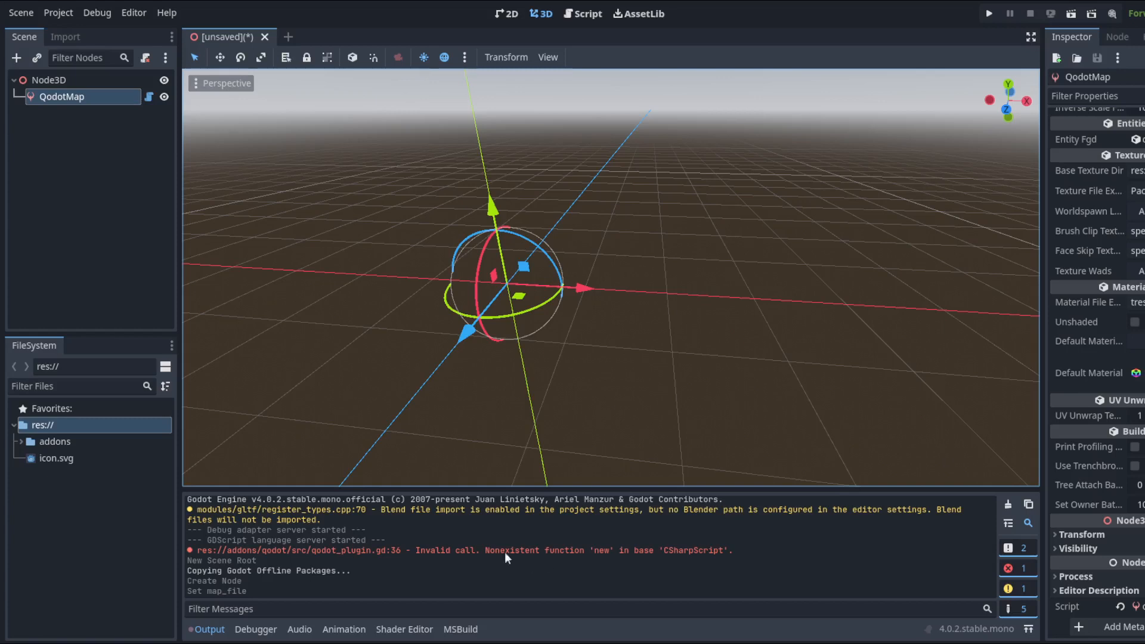
Filter the project files by "fgd" and look through the qodot addon's matching game definition and source folders.
left_click(87, 382)
type("qodot")
key("ctrl+BackSpace")
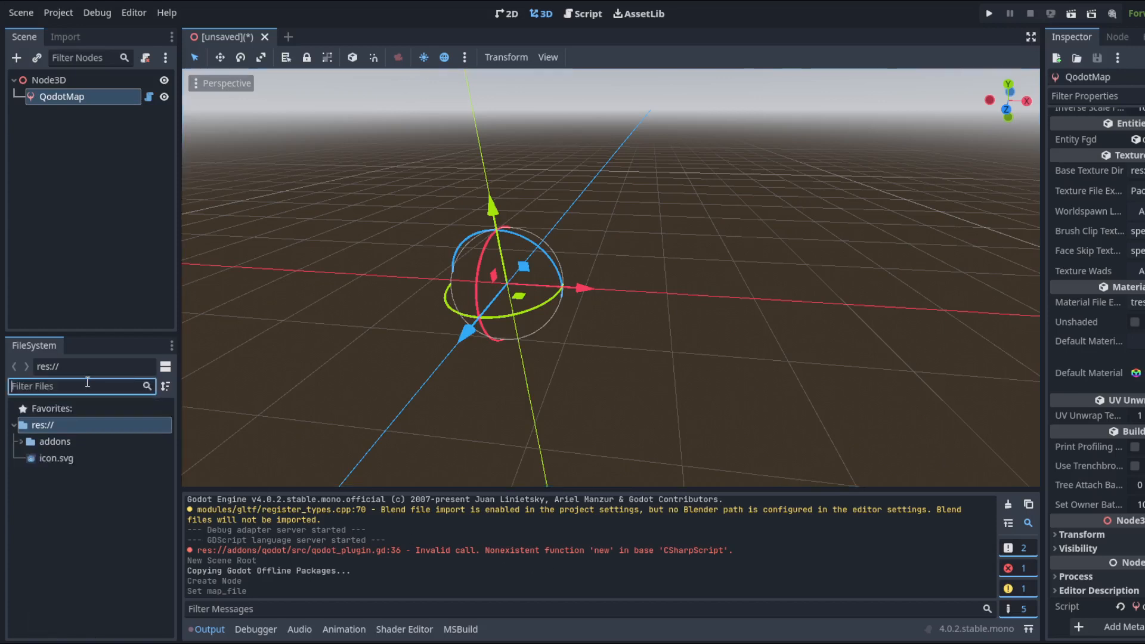
type("fgd")
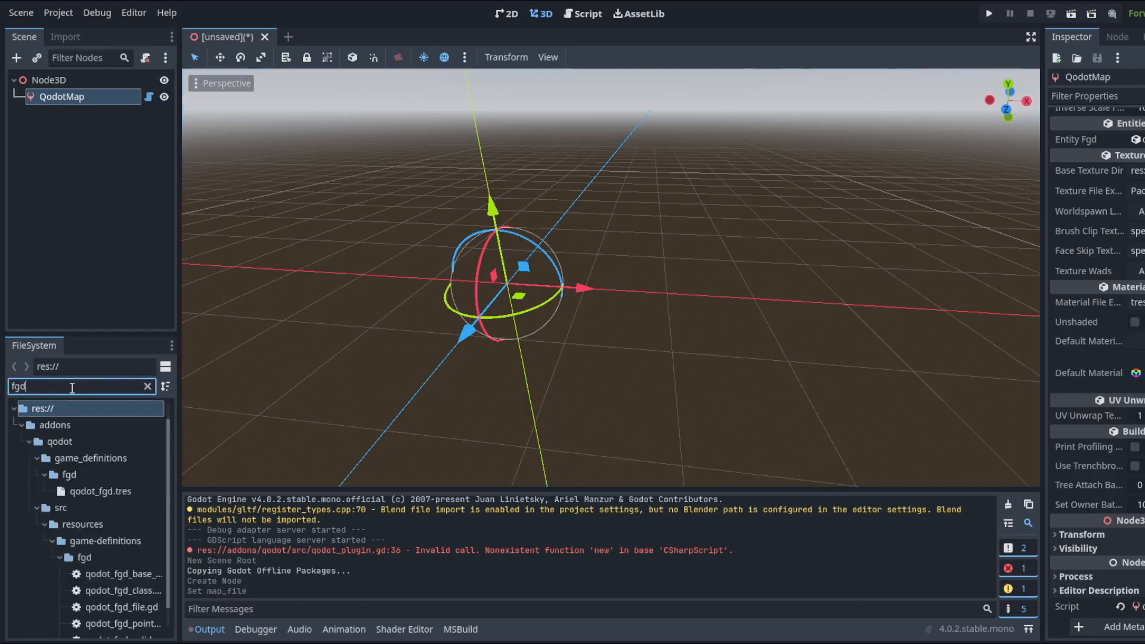
scroll(1062, 361, "up", 1)
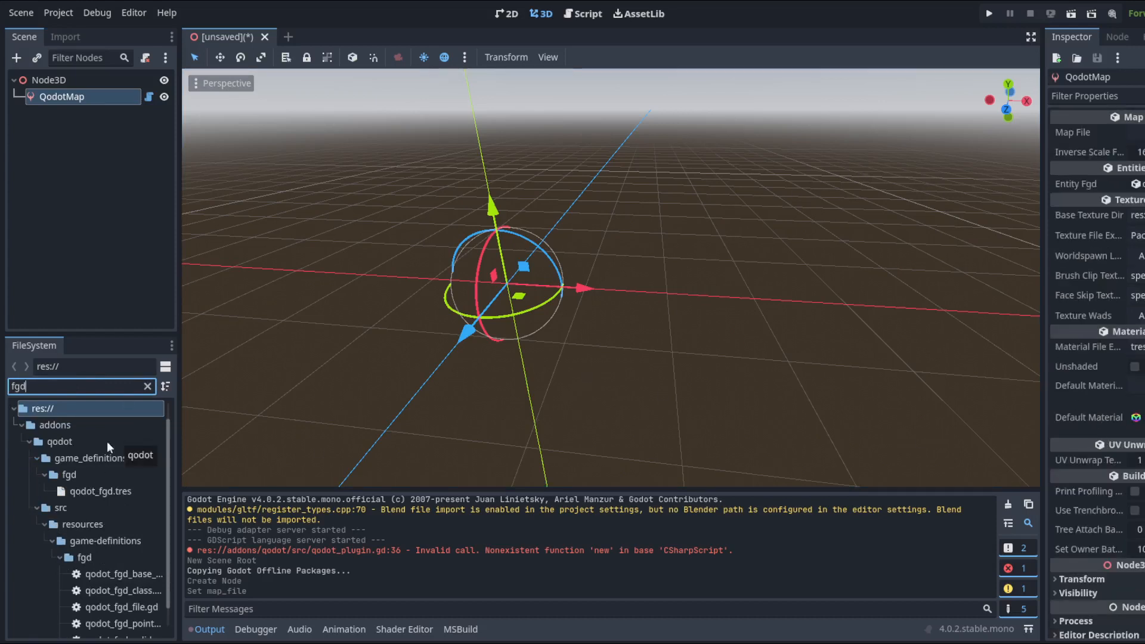
left_click(30, 442)
left_click(28, 458)
left_click(31, 506)
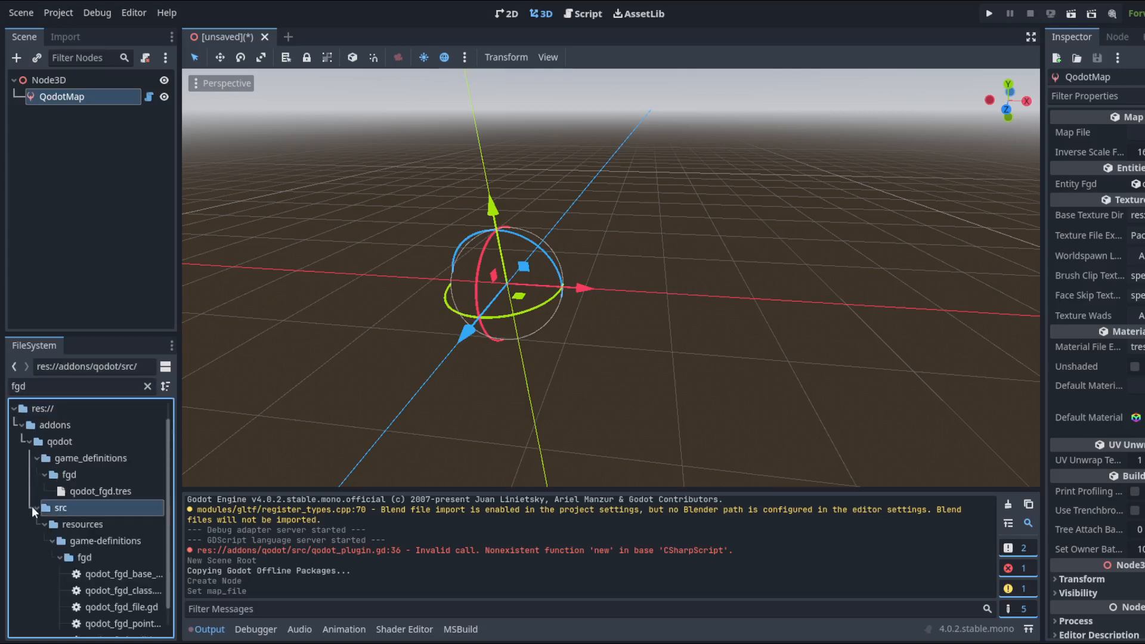
Save the scene as Main in the project's root folder.
key("ctrl+s")
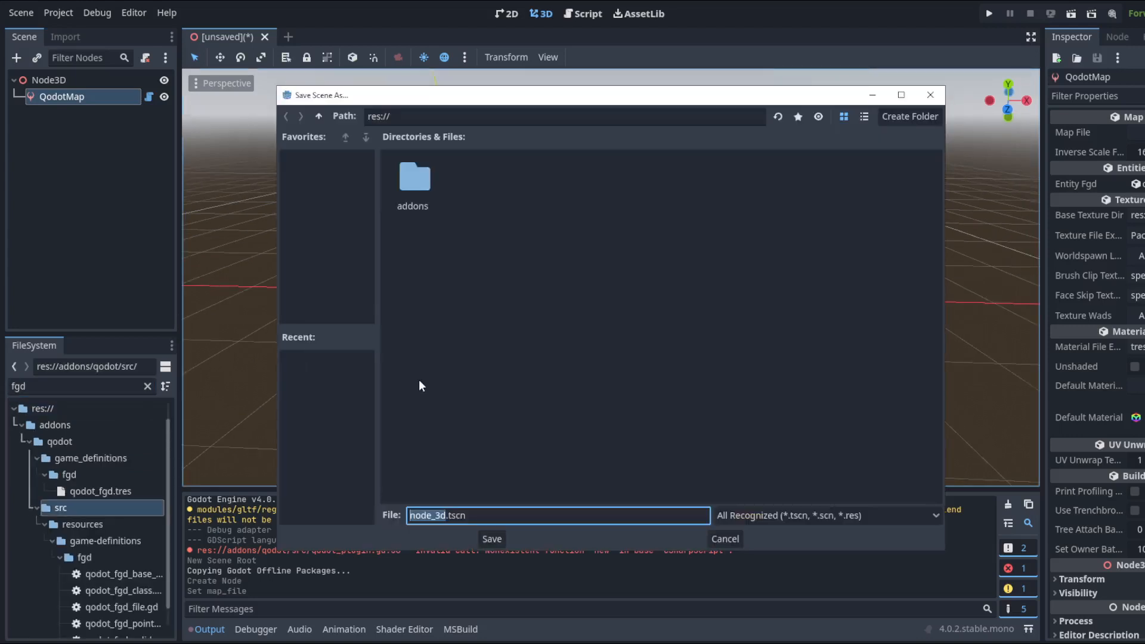
type("Main")
key("Return")
Reload the FGDTutorial project through the project list and clear the messages in its output log.
key("F6")
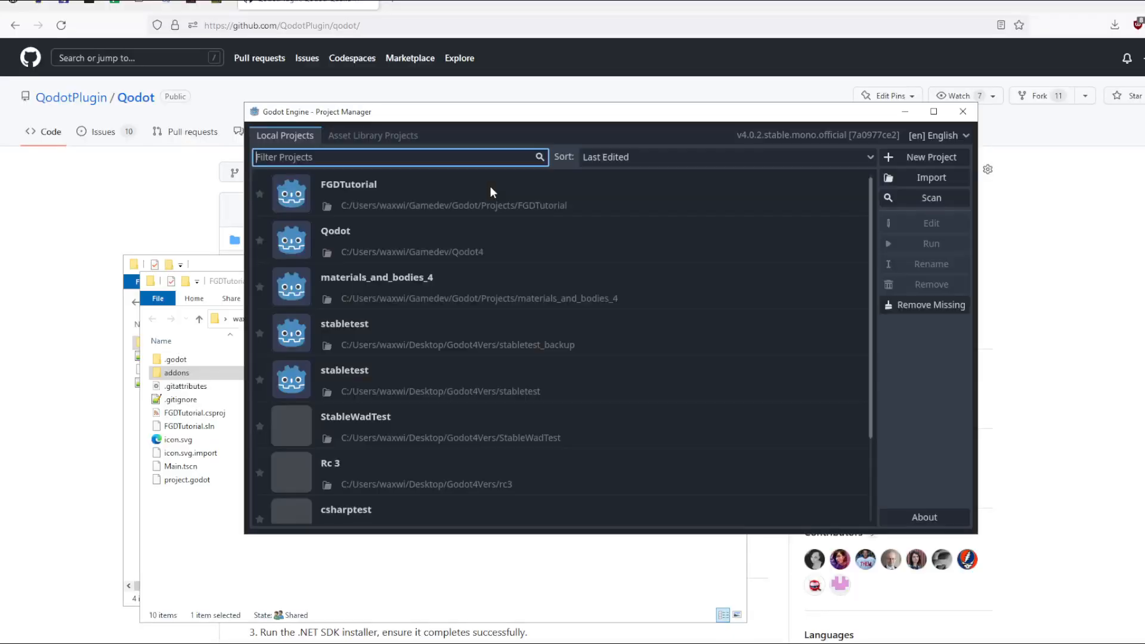
left_click(489, 201)
double_click(488, 205)
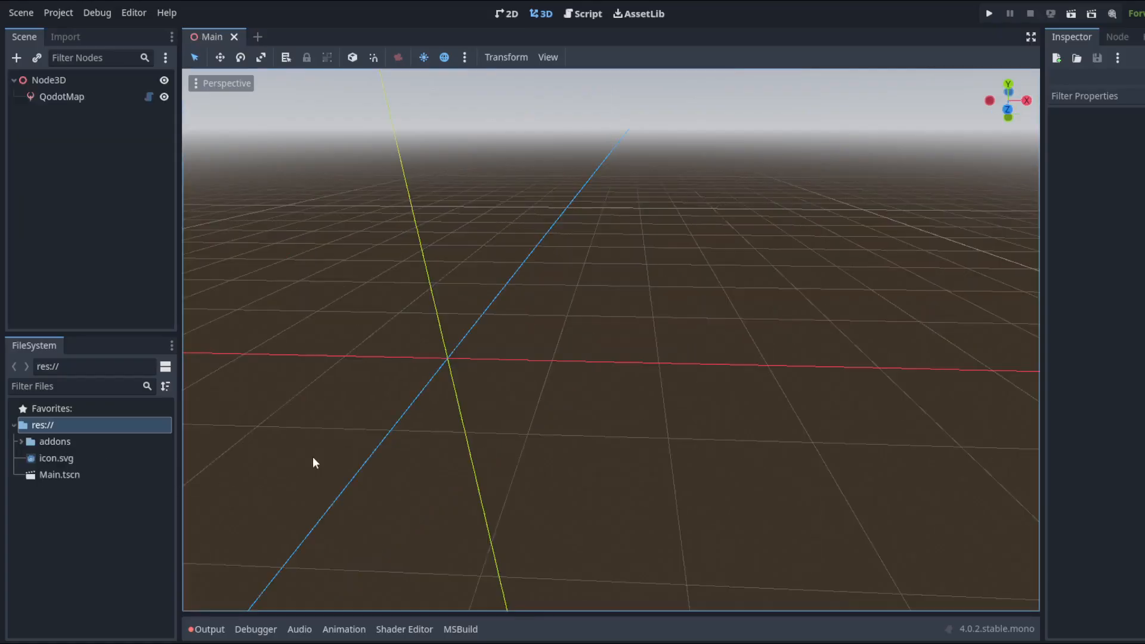
left_click(198, 636)
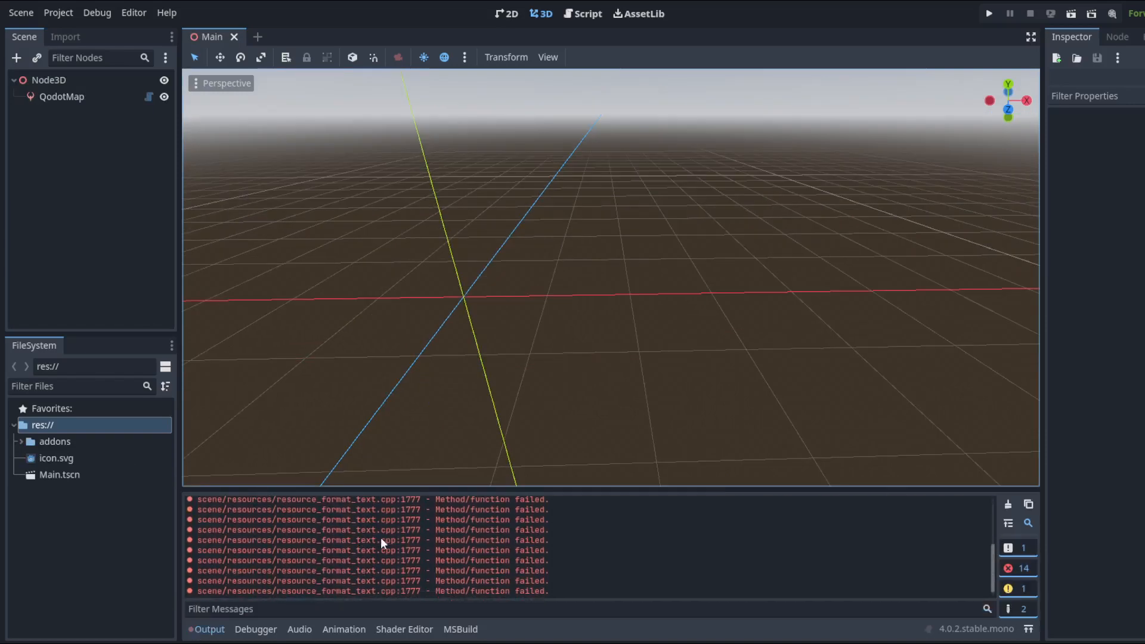
left_click(1009, 505)
left_click(105, 387)
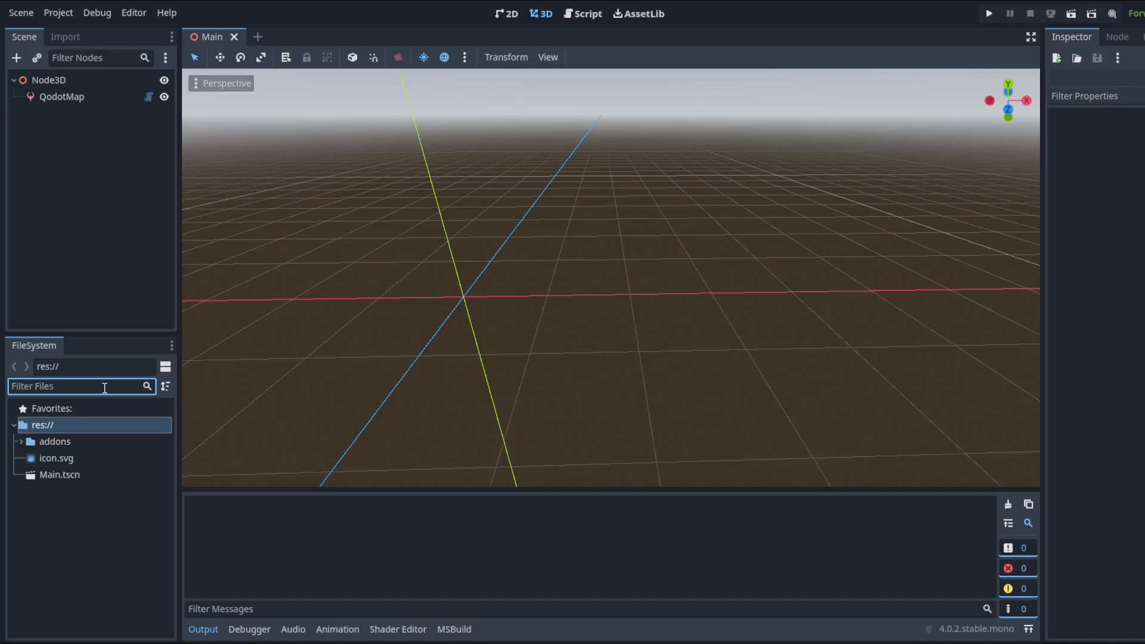
Select the QodotMap node and frame it in the 3D view to check the available Qodot build commands.
left_click(59, 98)
middle_click_drag(578, 153, 624, 222)
scroll(612, 197, "up", 10)
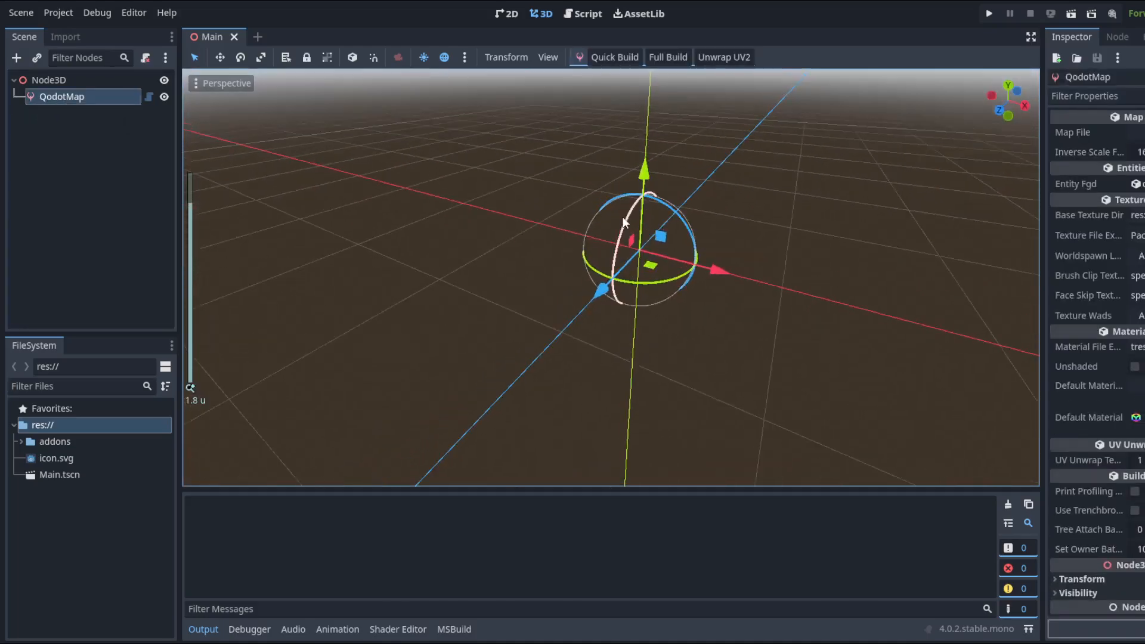
key("f")
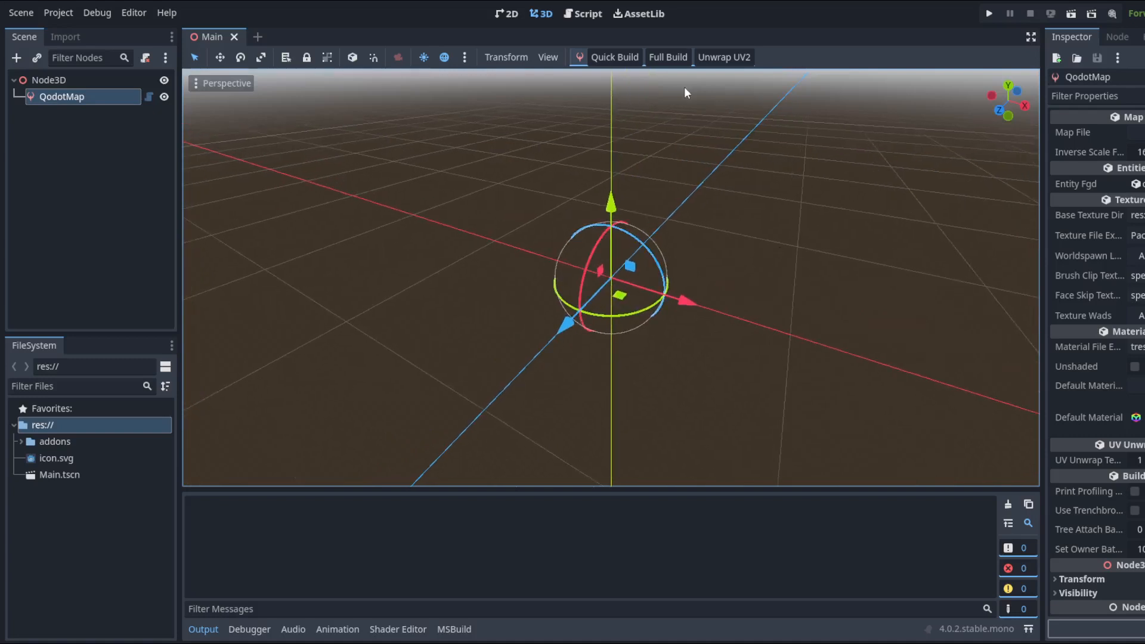
Create a folder named definitions in the project root res://.
right_click(90, 427)
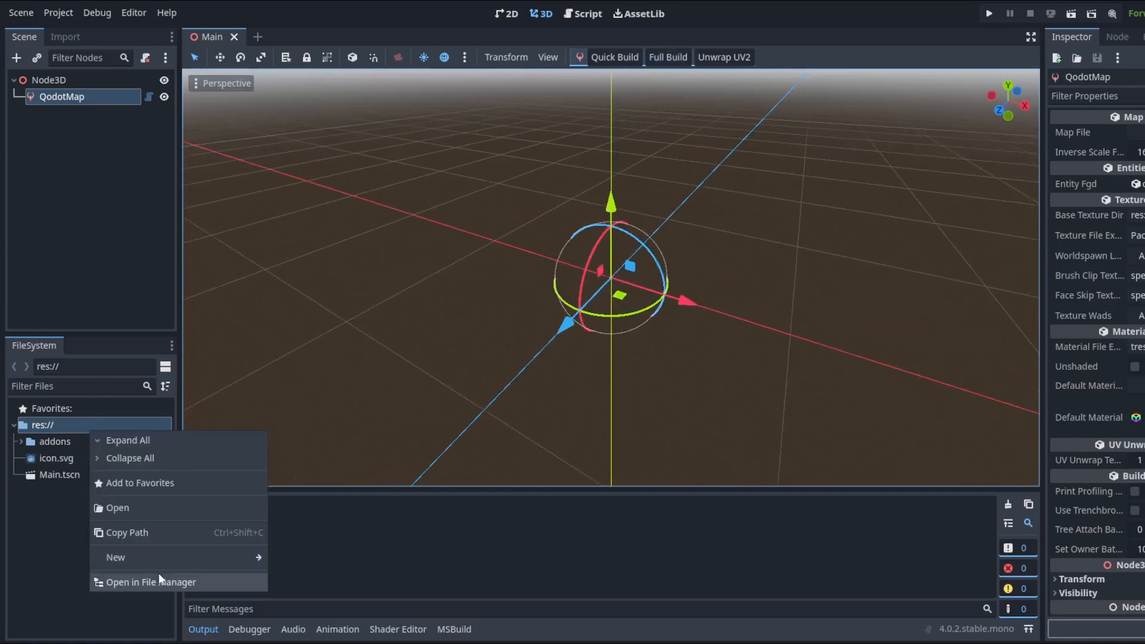
mouse_move(155, 558)
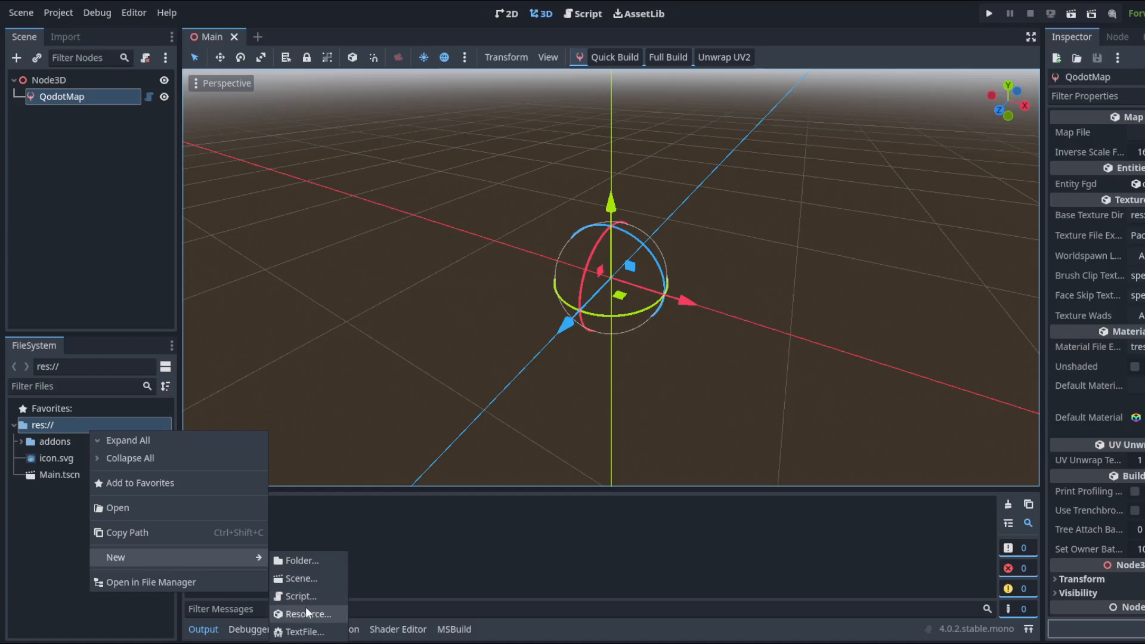
left_click(306, 558)
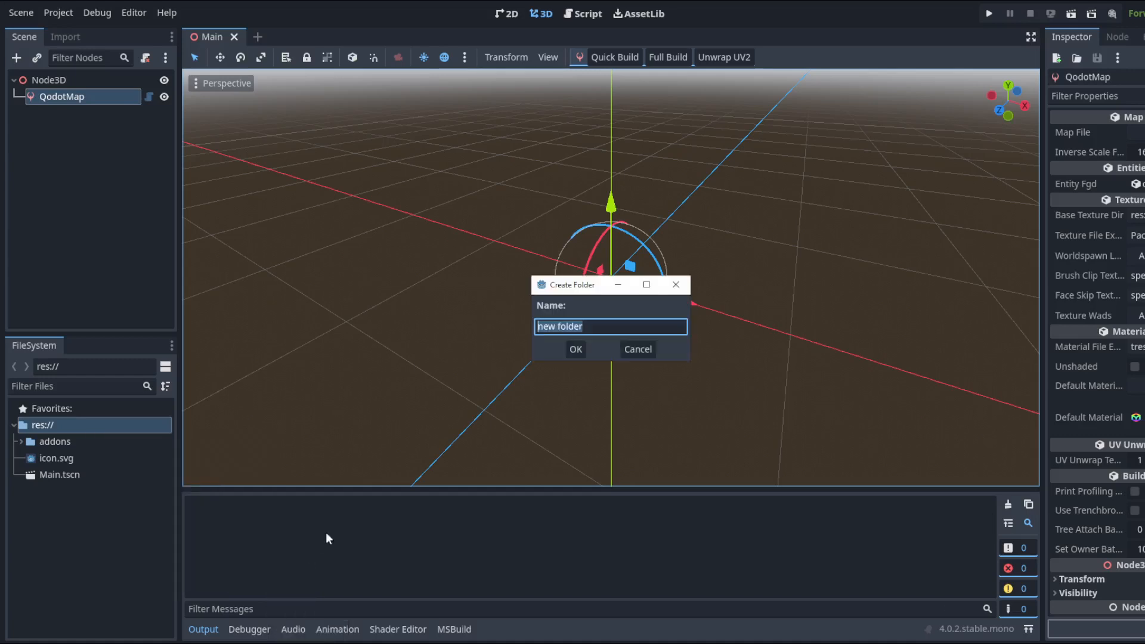
type("definitions")
key("Return")
Create a QodotFGDFile resource in the definitions folder and save it as mygame_fgd.
left_click(85, 460)
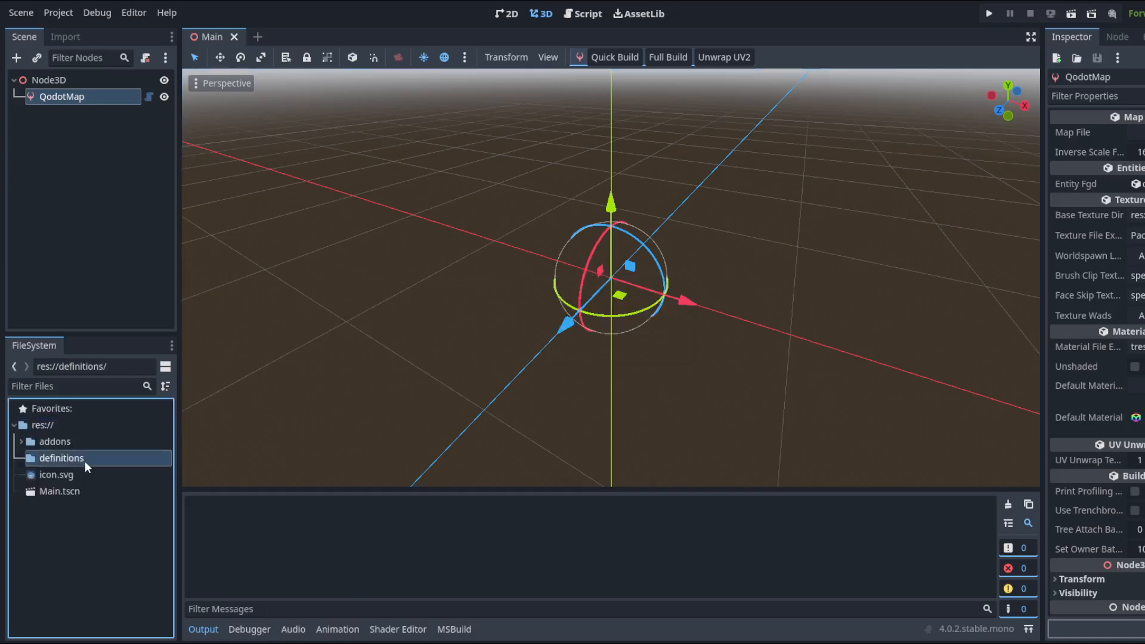
right_click(85, 460)
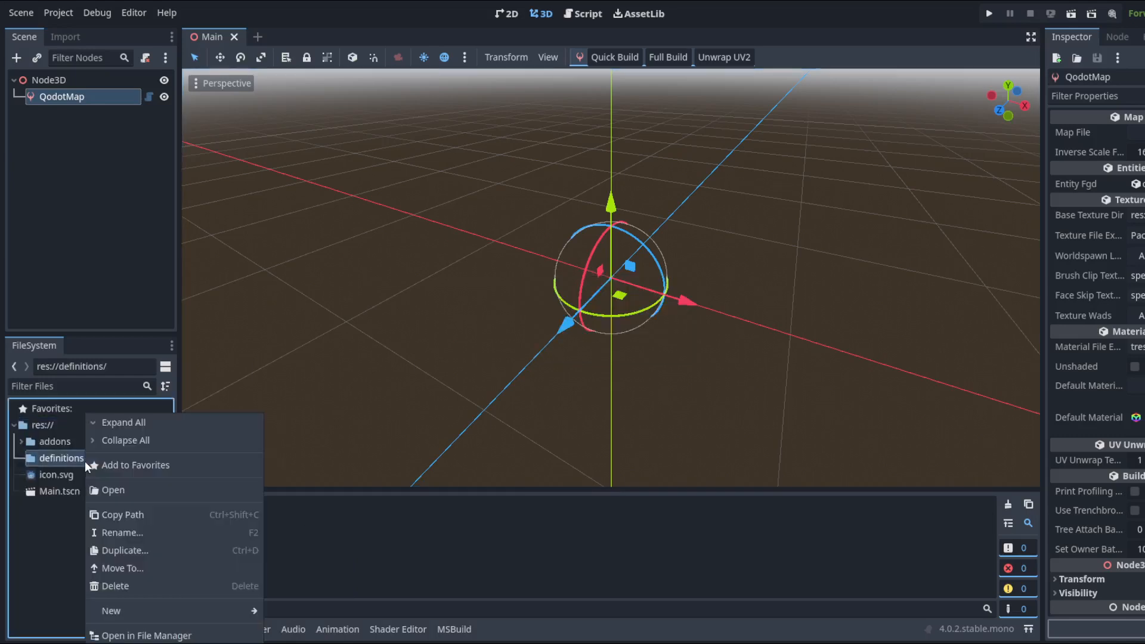
mouse_move(192, 608)
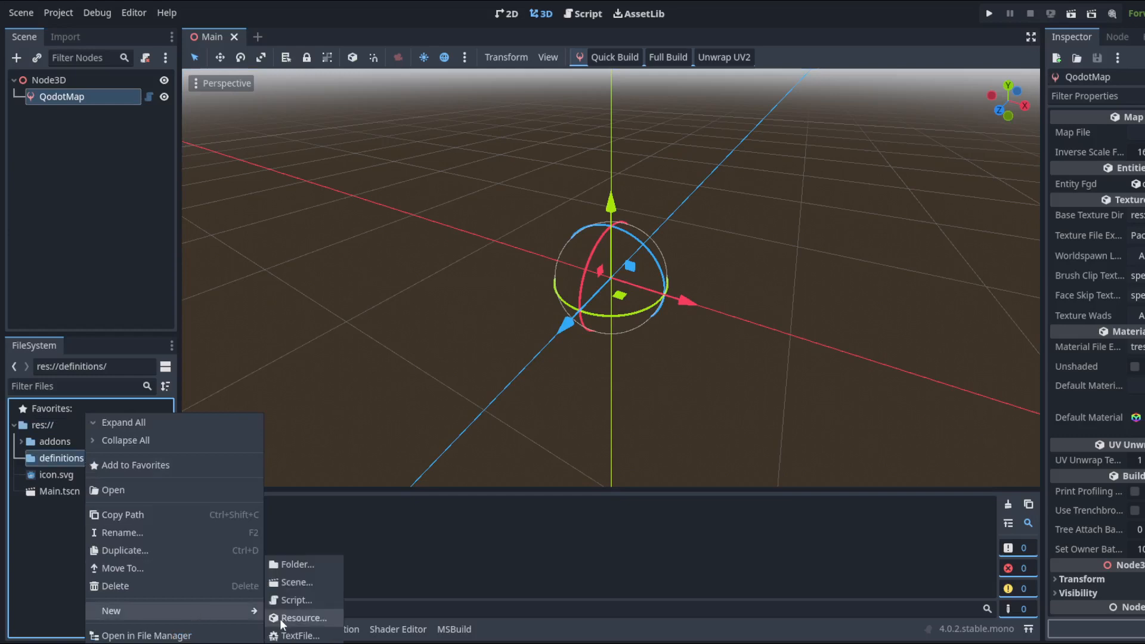
left_click(301, 617)
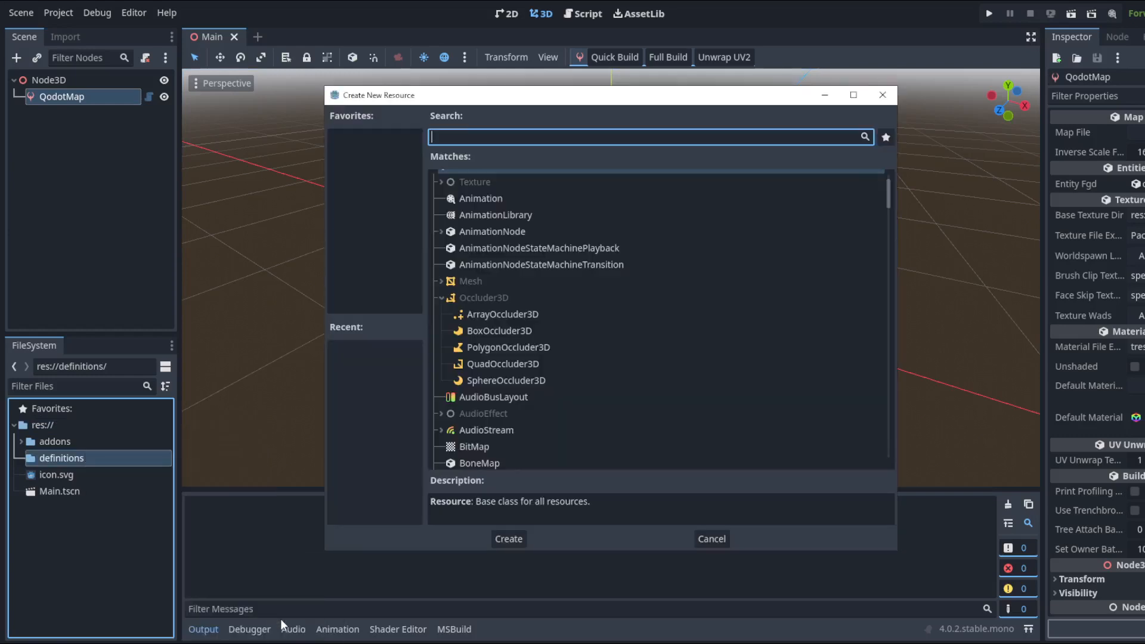
type("fgd")
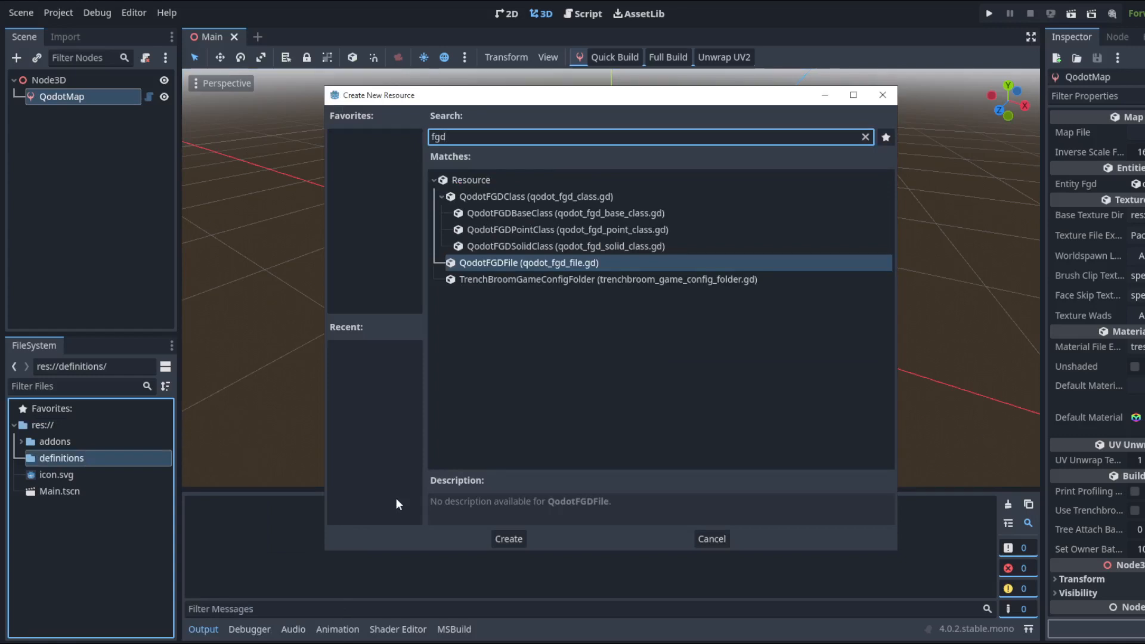
type("file")
key("Return")
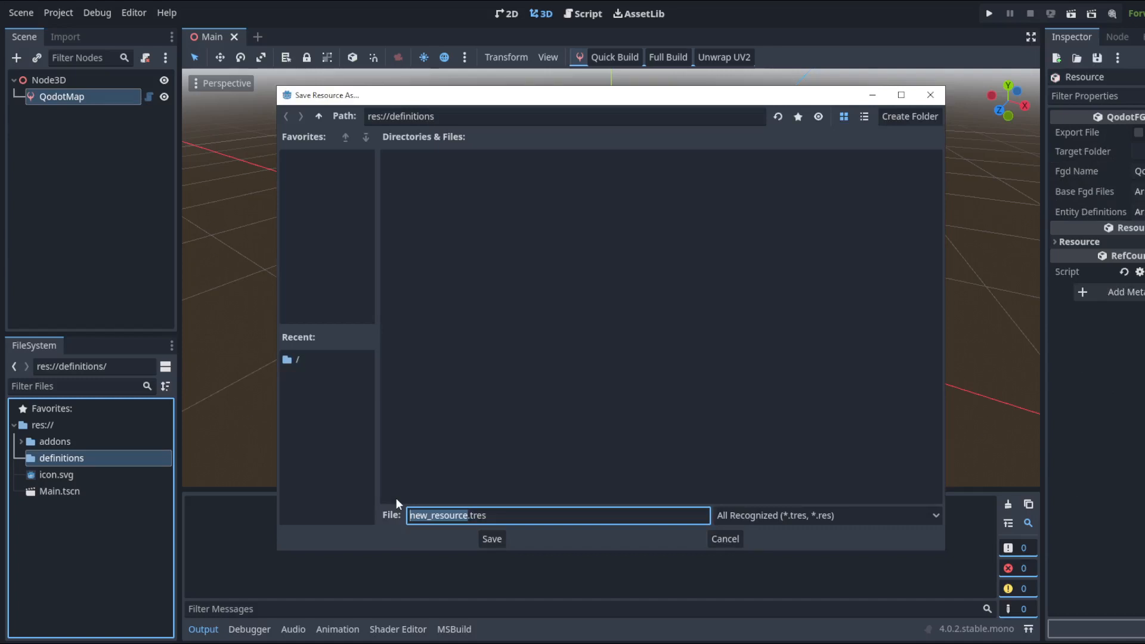
type("mygame_fgd")
key("Return")
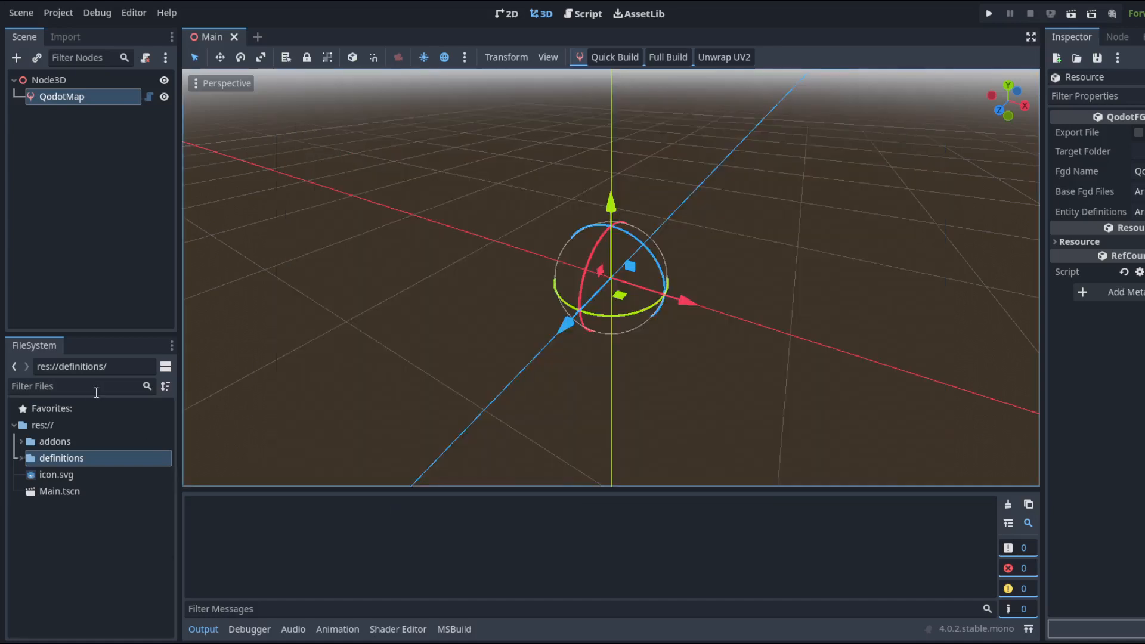
Filter the project files by fgd and open mygame_fgd.tres from the definitions folder for editing.
left_click(96, 392)
type("fgd")
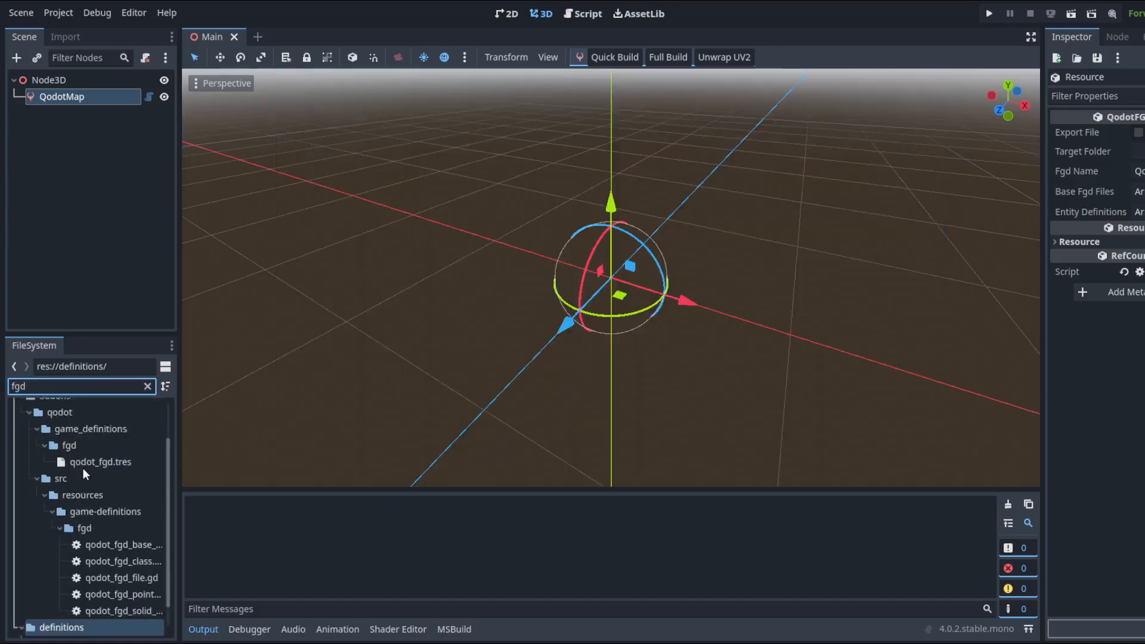
double_click(50, 622)
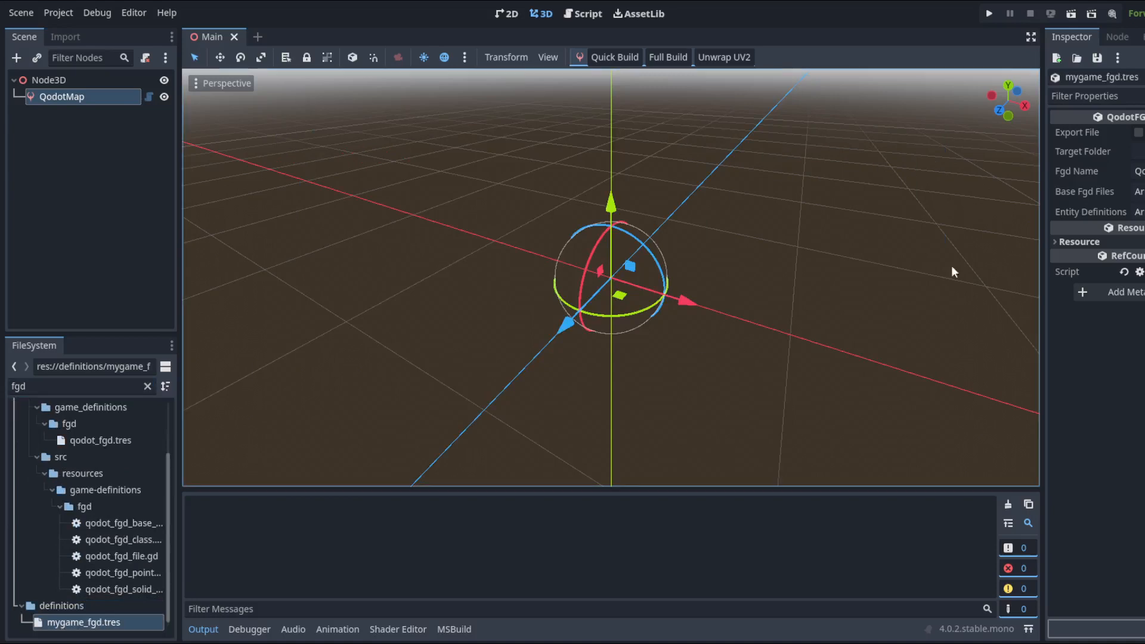
scroll(120, 501, "up", 3)
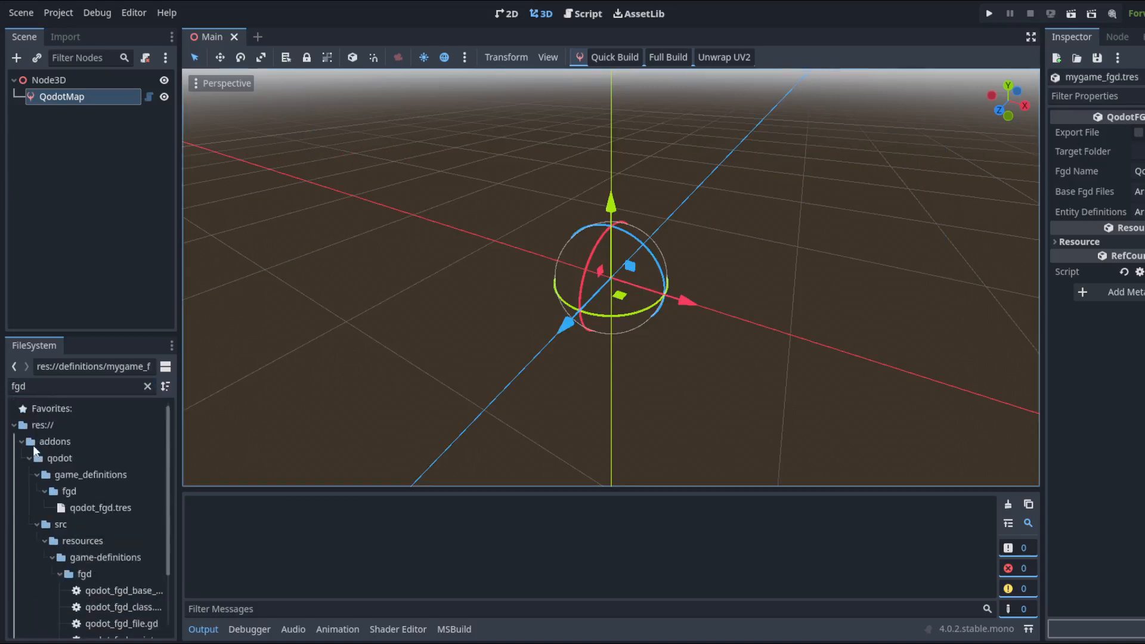
scroll(109, 438, "down", 3)
left_click(94, 622)
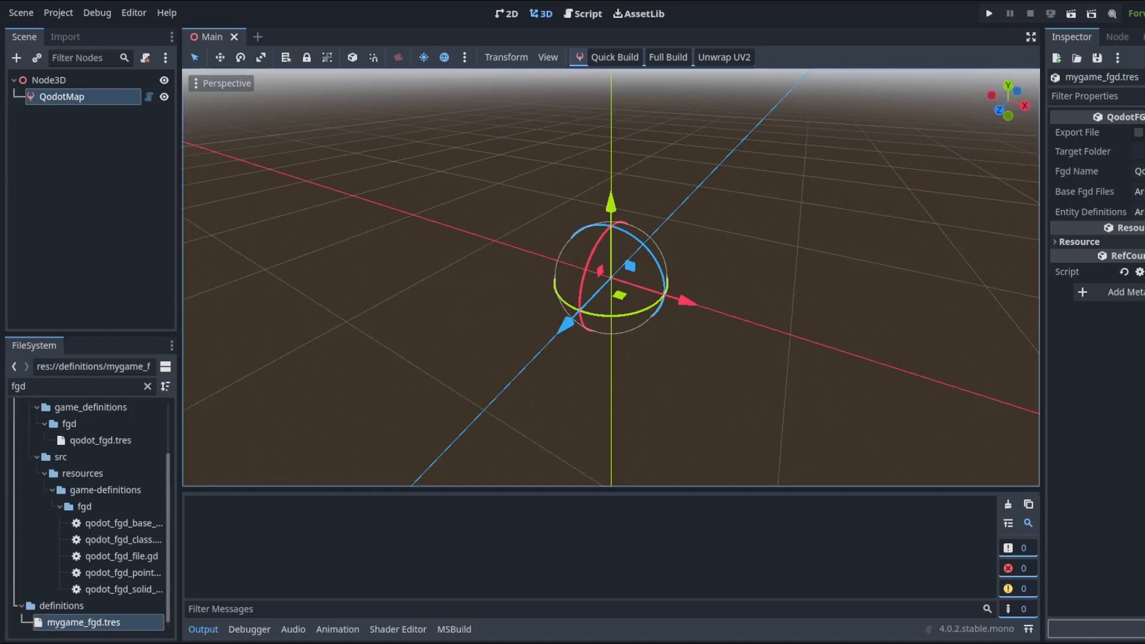
Set the Fgd Name of mygame_fgd.tres to MyGame and save.
left_click_drag(1143, 171, 1102, 174)
left_click_drag(1043, 334, 939, 334)
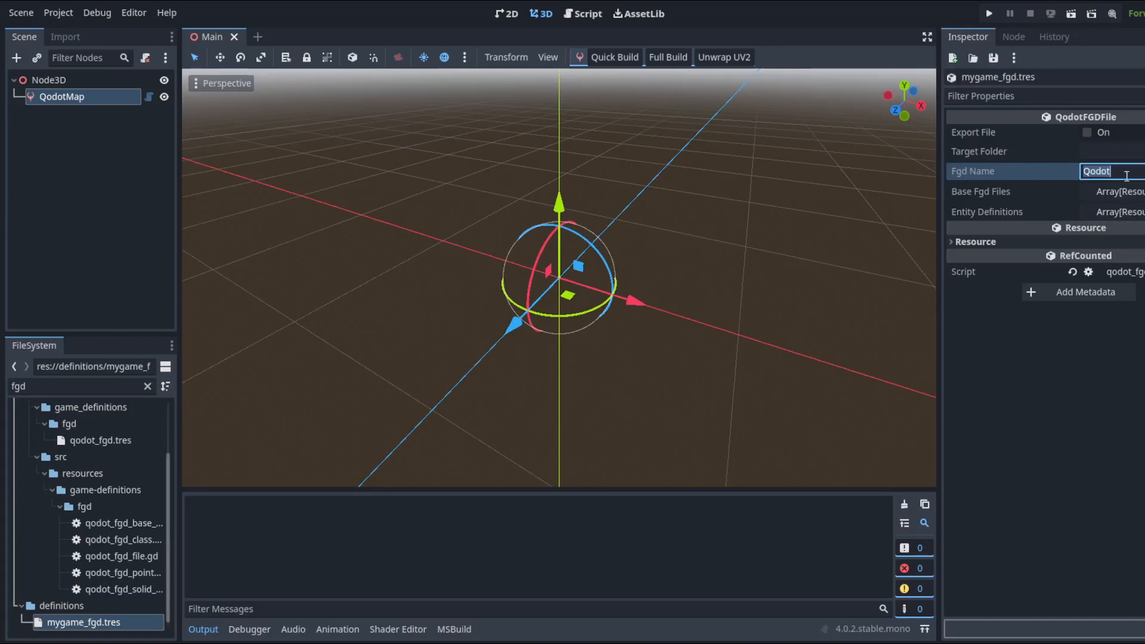
type("MyGame")
left_click(1126, 192)
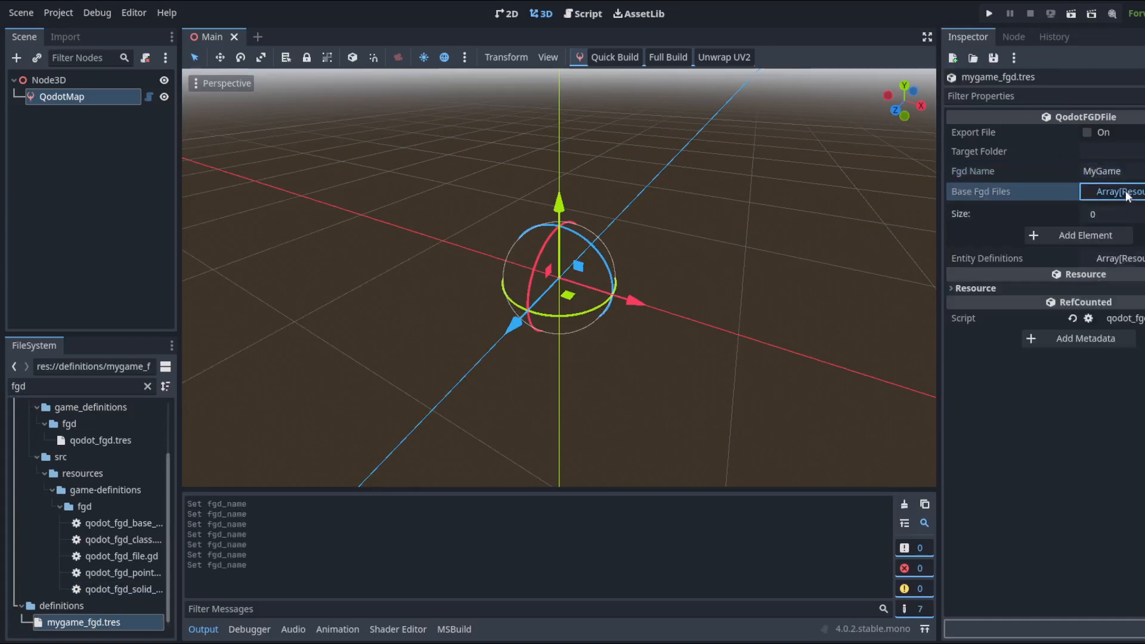
key("ctrl+s")
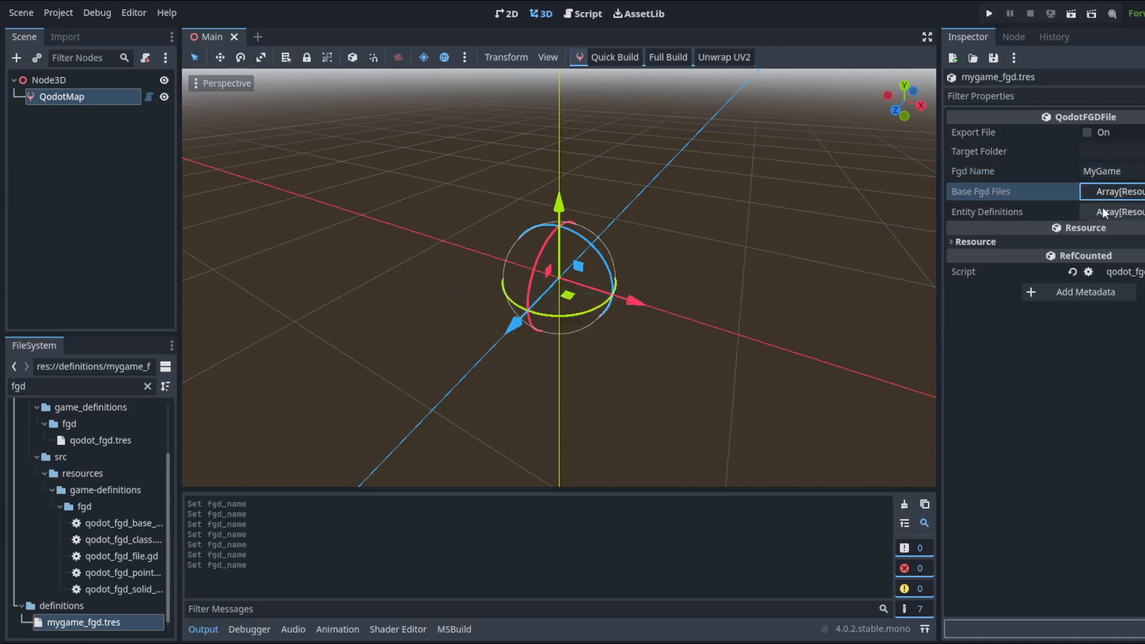
Add an element to the Base Fgd Files of mygame_fgd.tres and assign the addon's qodot_fgd.tres to it.
left_click(1102, 207)
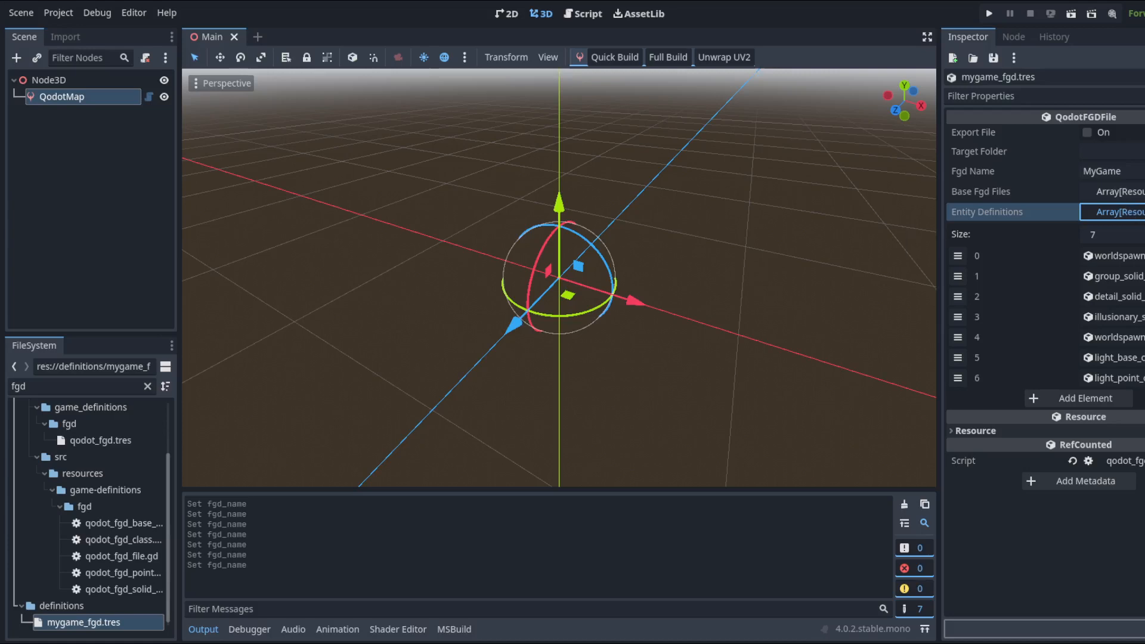
left_click(1133, 196)
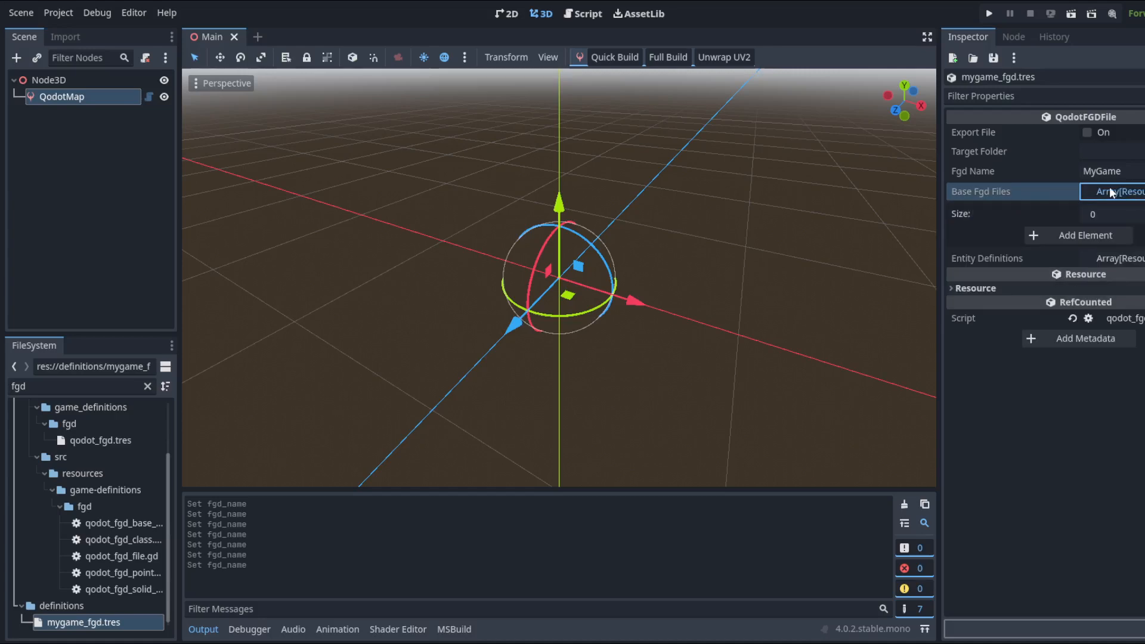
left_click(1085, 235)
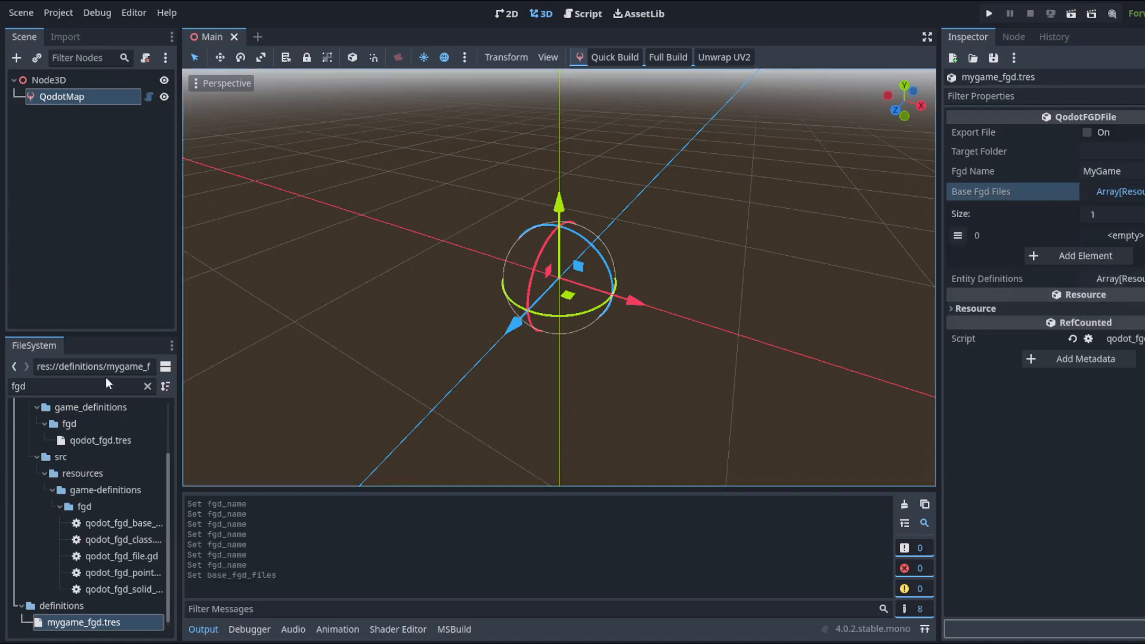
left_click(78, 382)
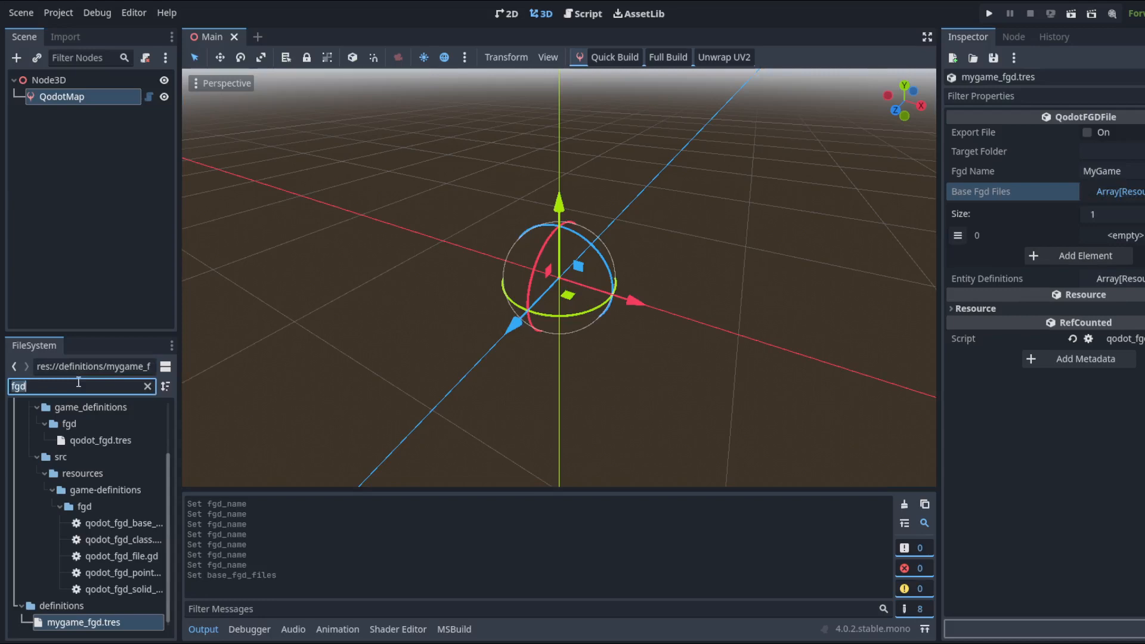
type("qodot_fgd")
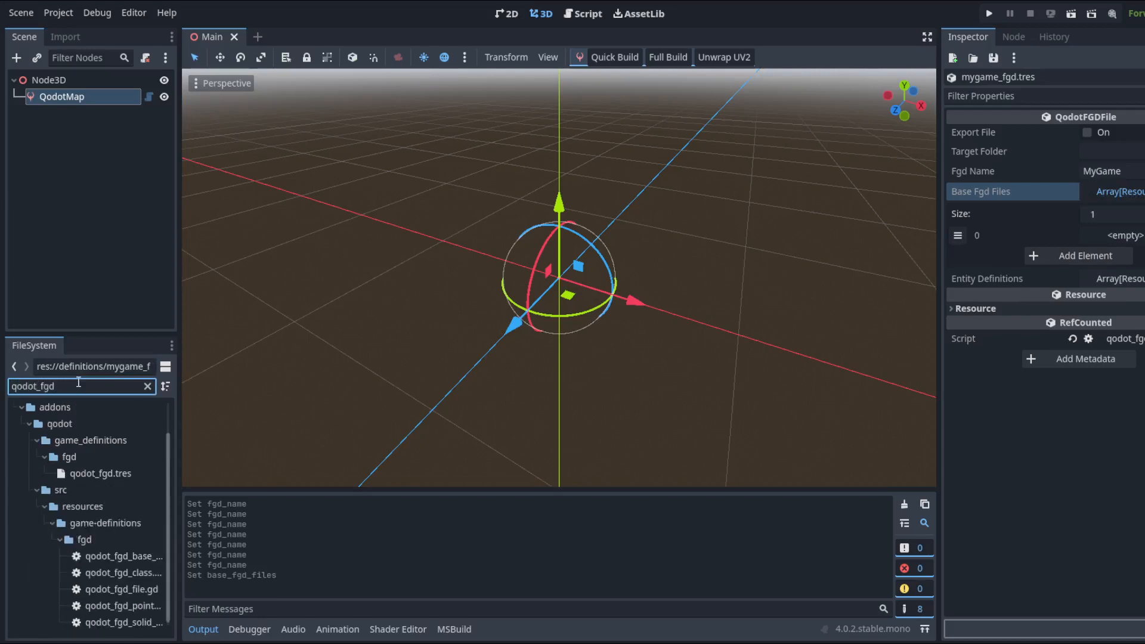
left_click(102, 475)
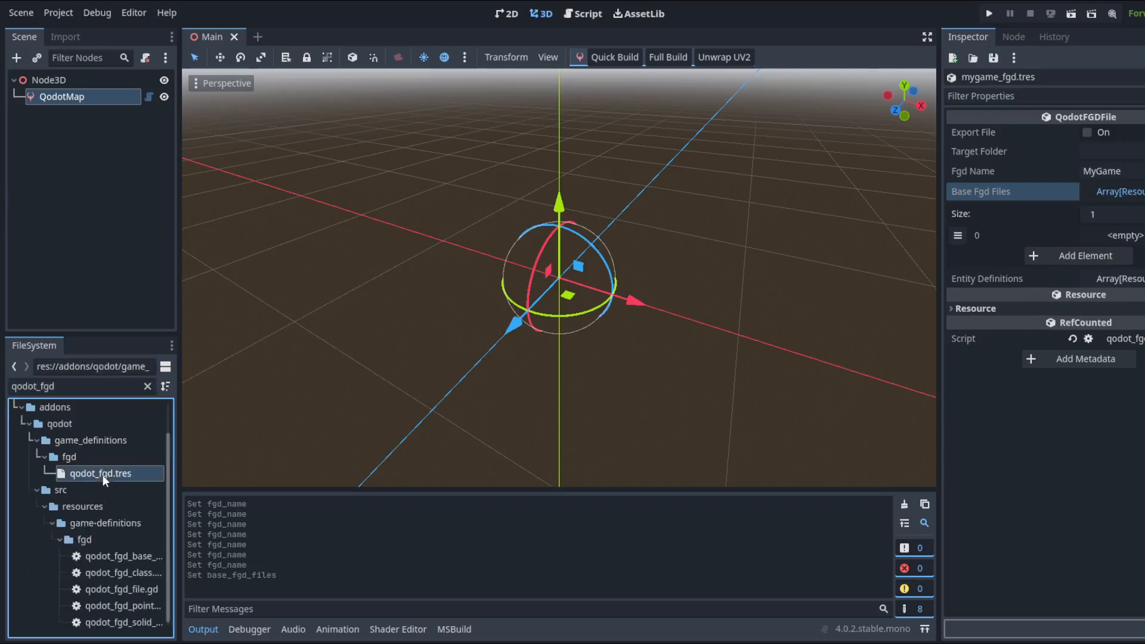
left_click(91, 387)
type(".tres")
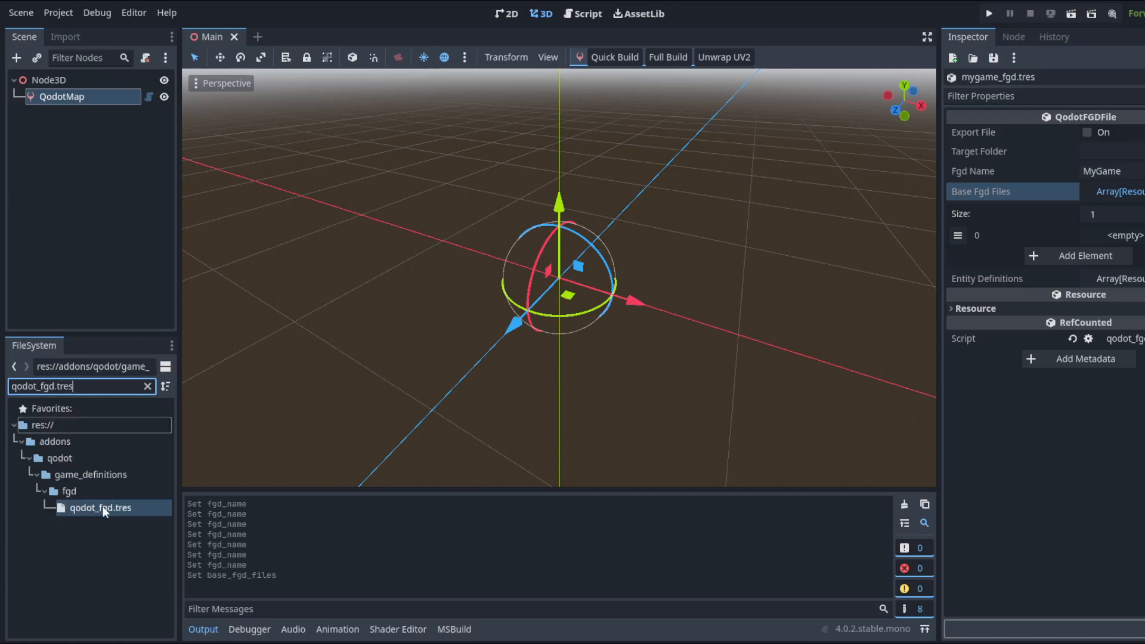
left_click_drag(99, 509, 1120, 238)
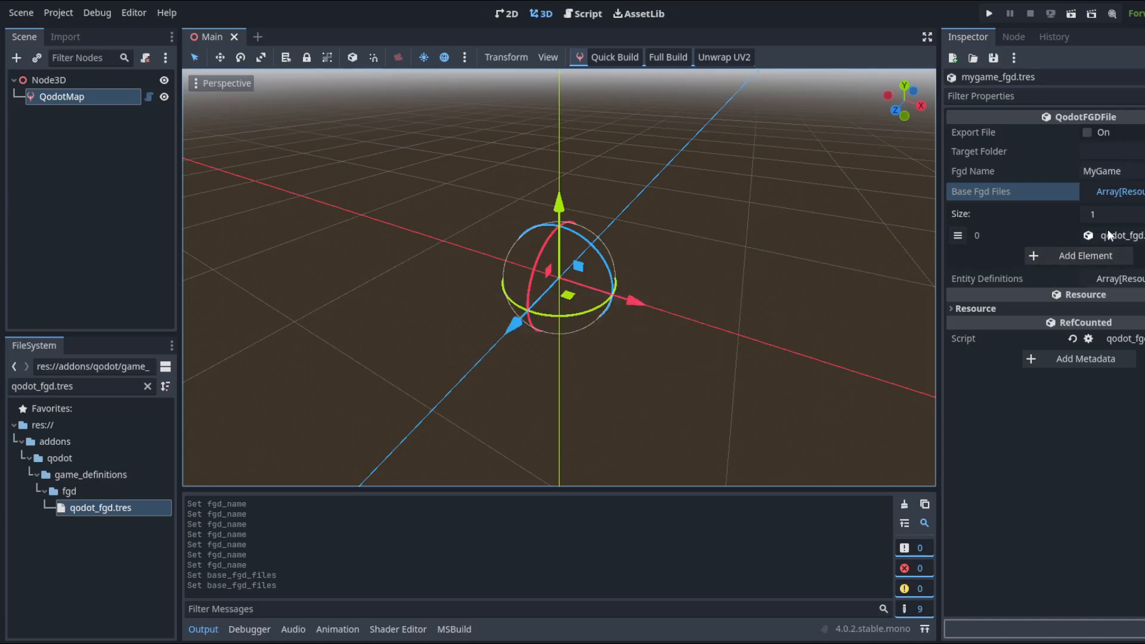
Clear the default Entity Definitions of mygame_fgd.tres and add one empty element to the array.
left_click(1103, 172)
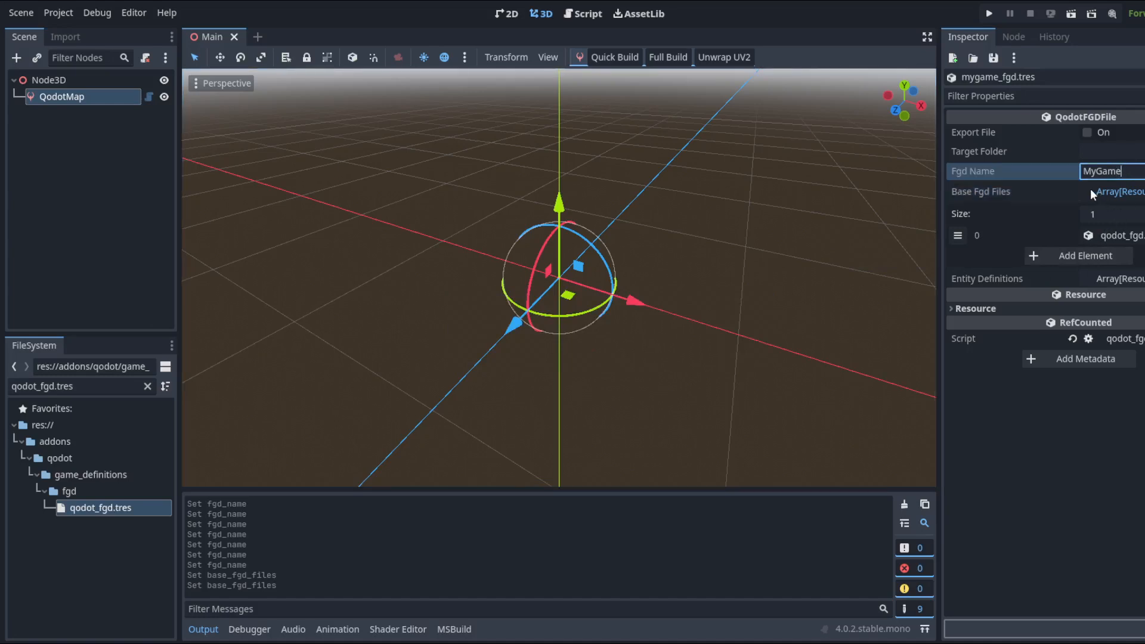
left_click(992, 280)
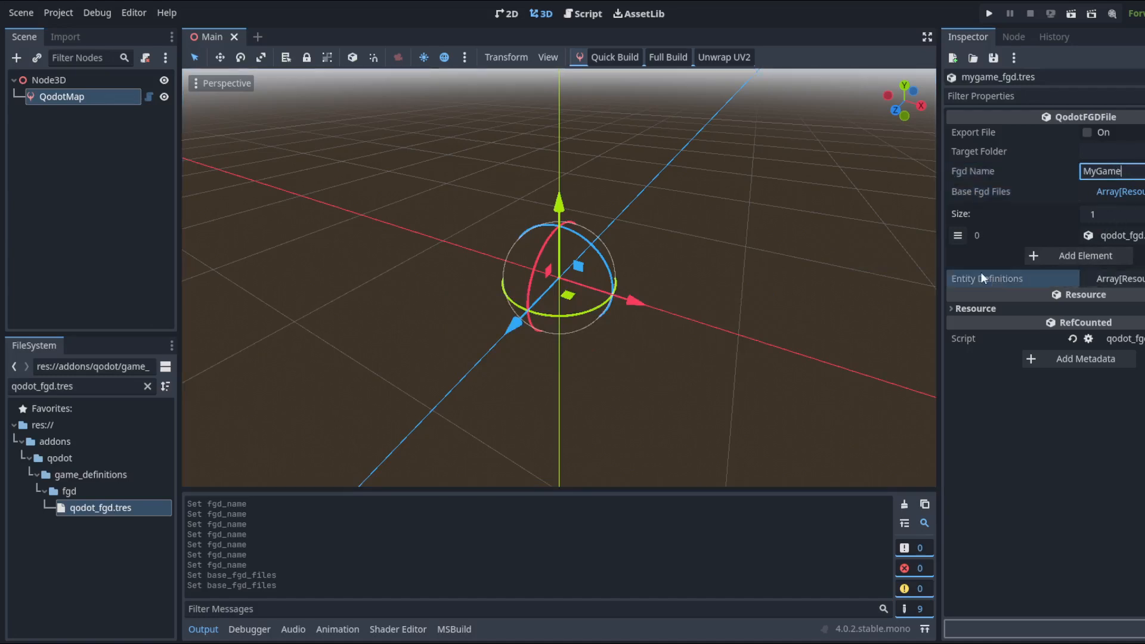
left_click(1115, 277)
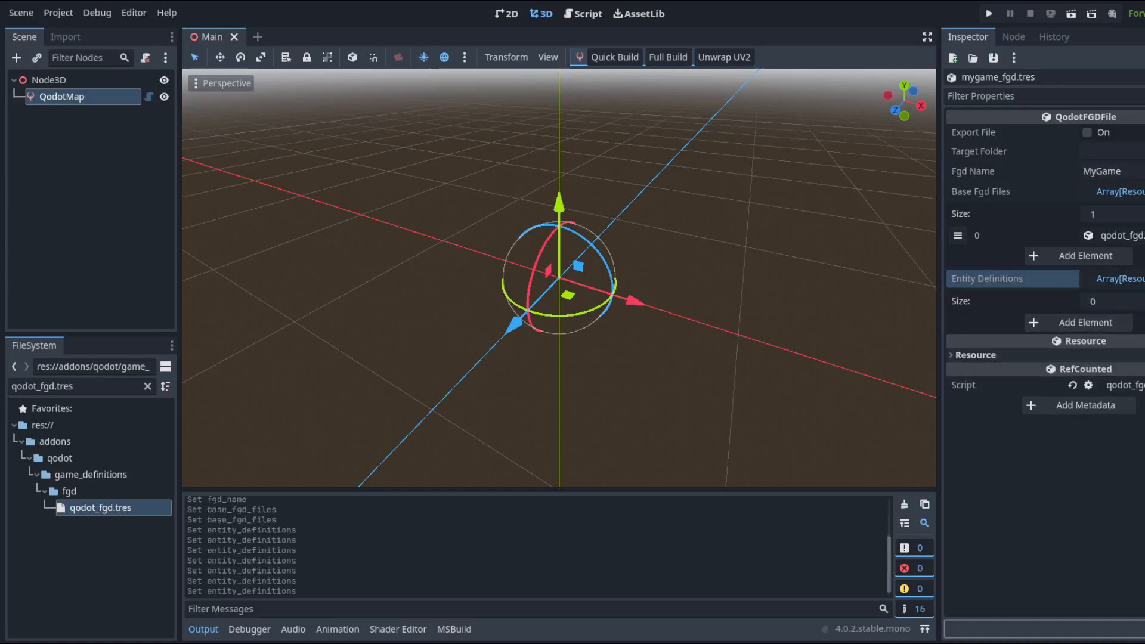
left_click(1085, 322)
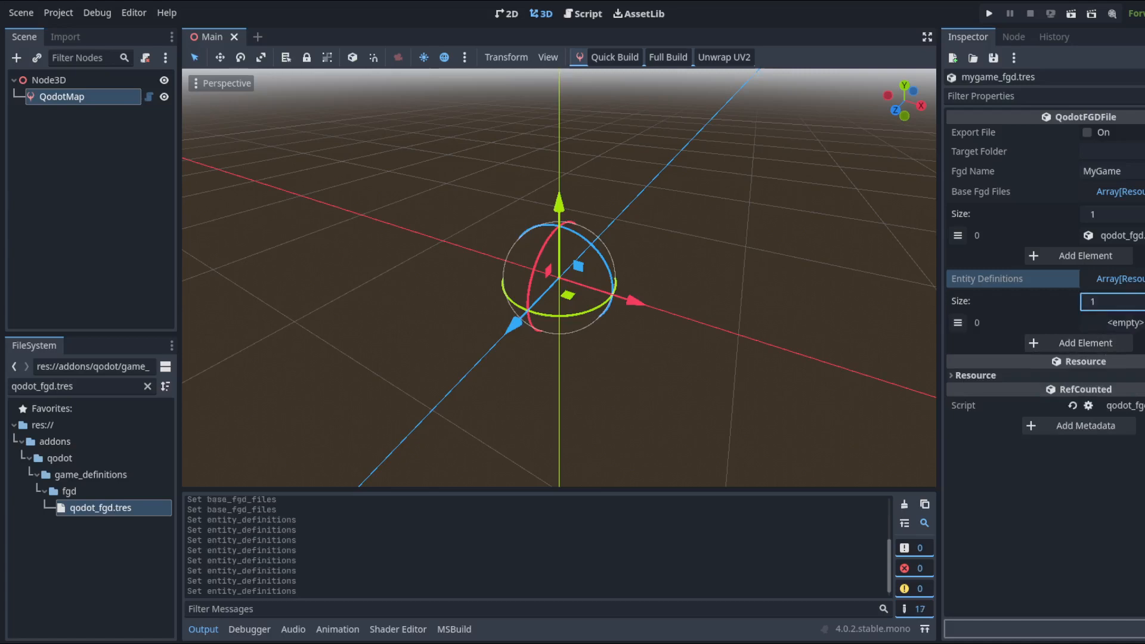
Examine the entity definitions supplied by the base file qodot_fgd.tres, then collapse its list.
left_click(1112, 235)
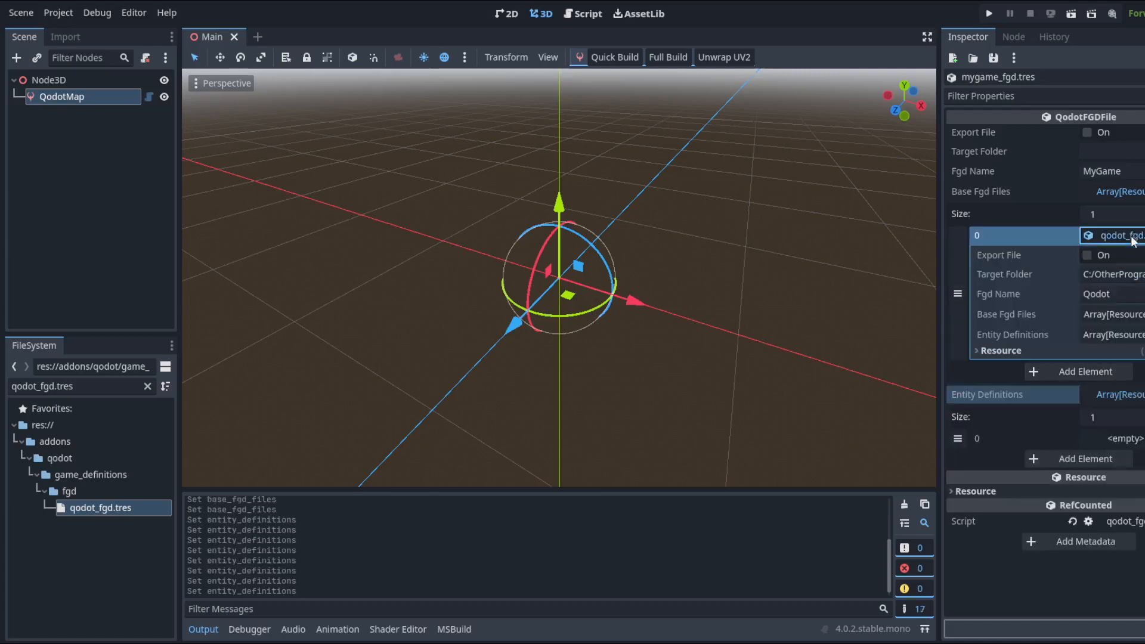
left_click(1099, 334)
left_click(1104, 340)
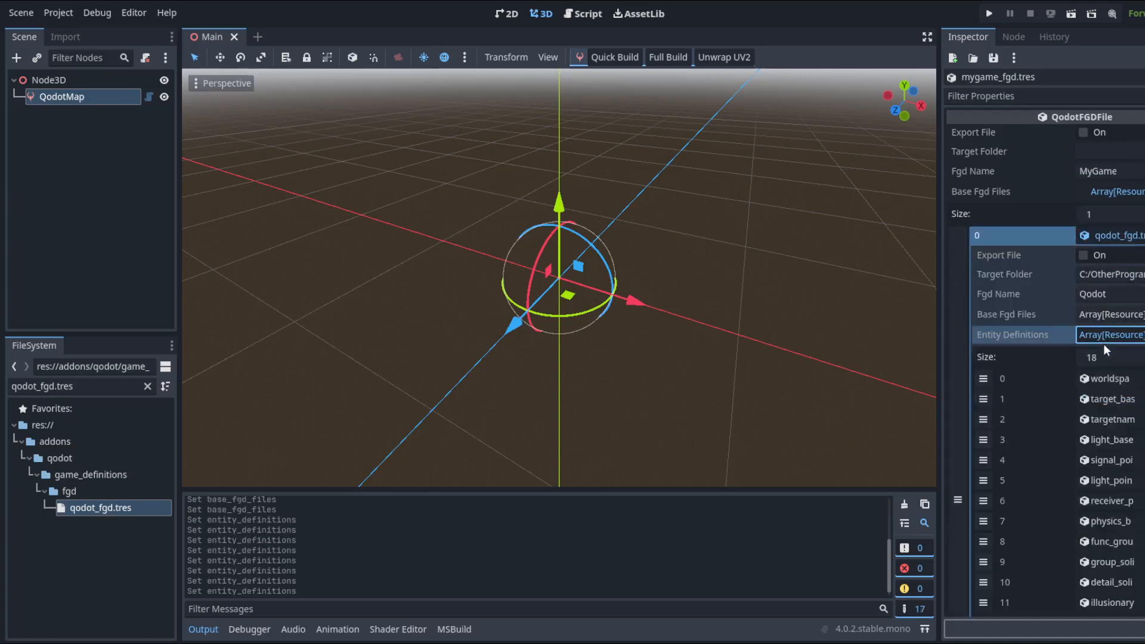
scroll(1099, 341, "down", 3)
scroll(1089, 352, "up", 3)
scroll(1092, 261, "down", 6)
scroll(1108, 274, "up", 4)
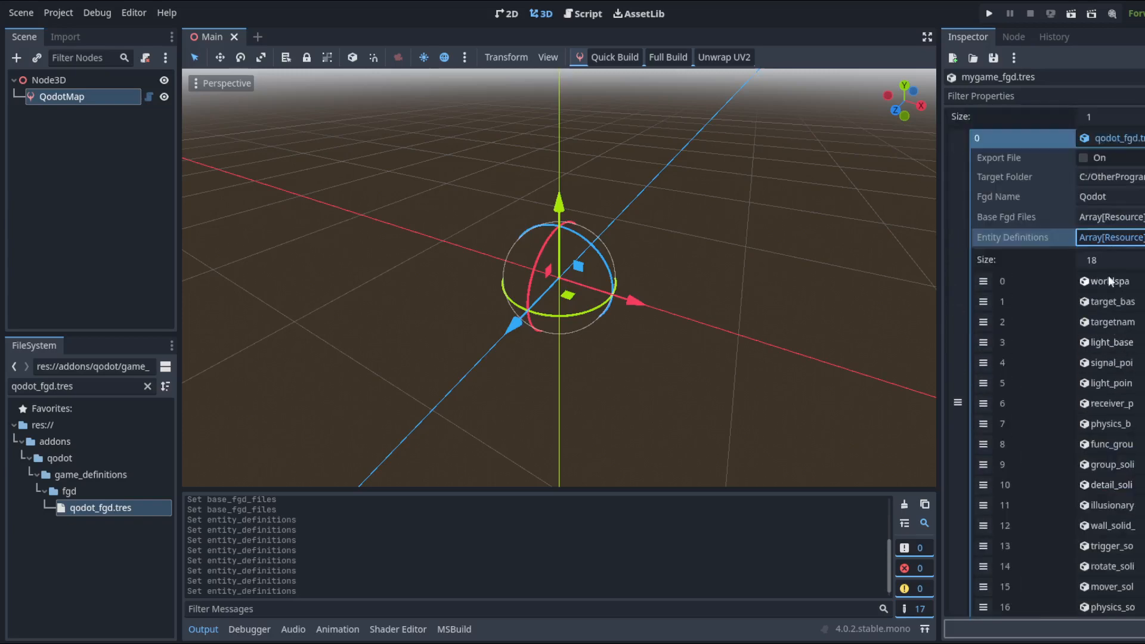
left_click(1115, 241)
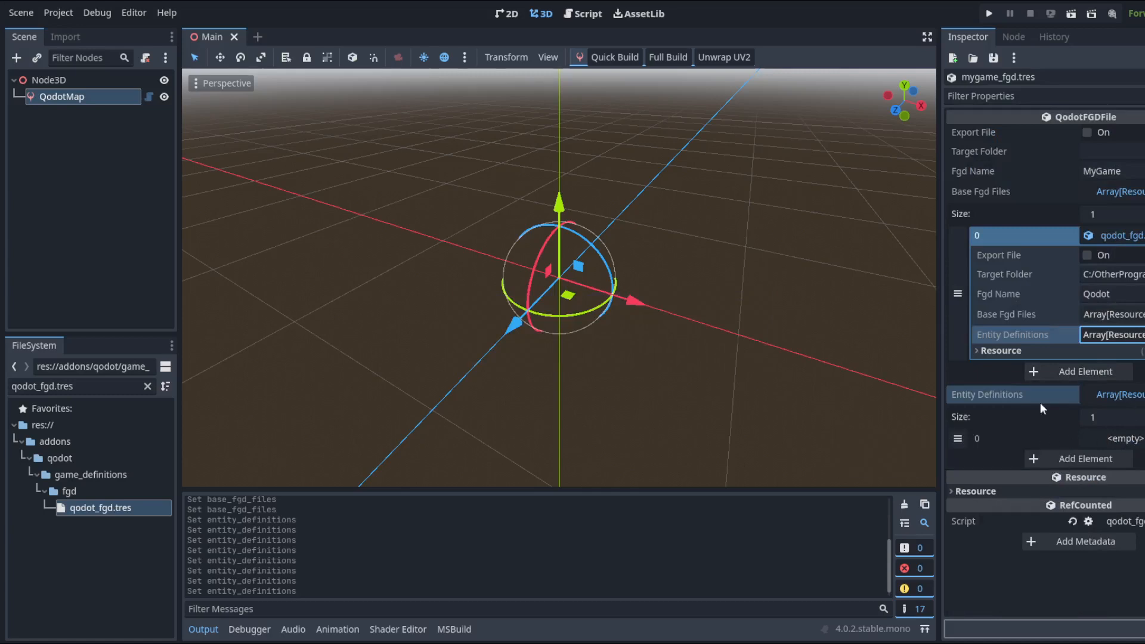
Clear the project file filter, collapse the addons folder and expand the definitions folder.
left_click(146, 387)
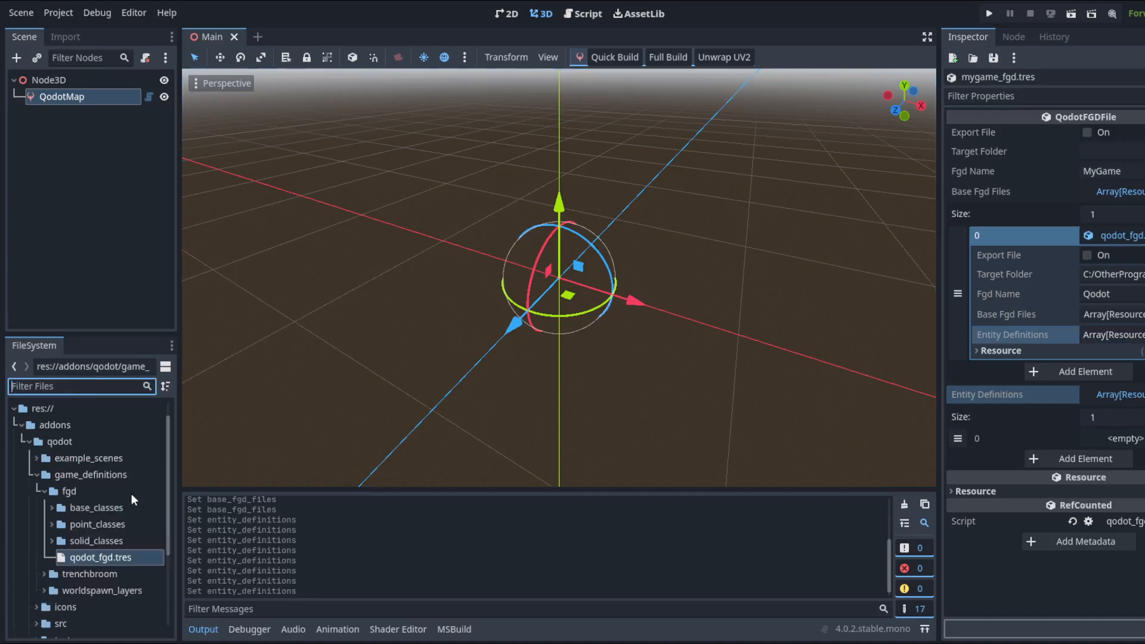
left_click(21, 425)
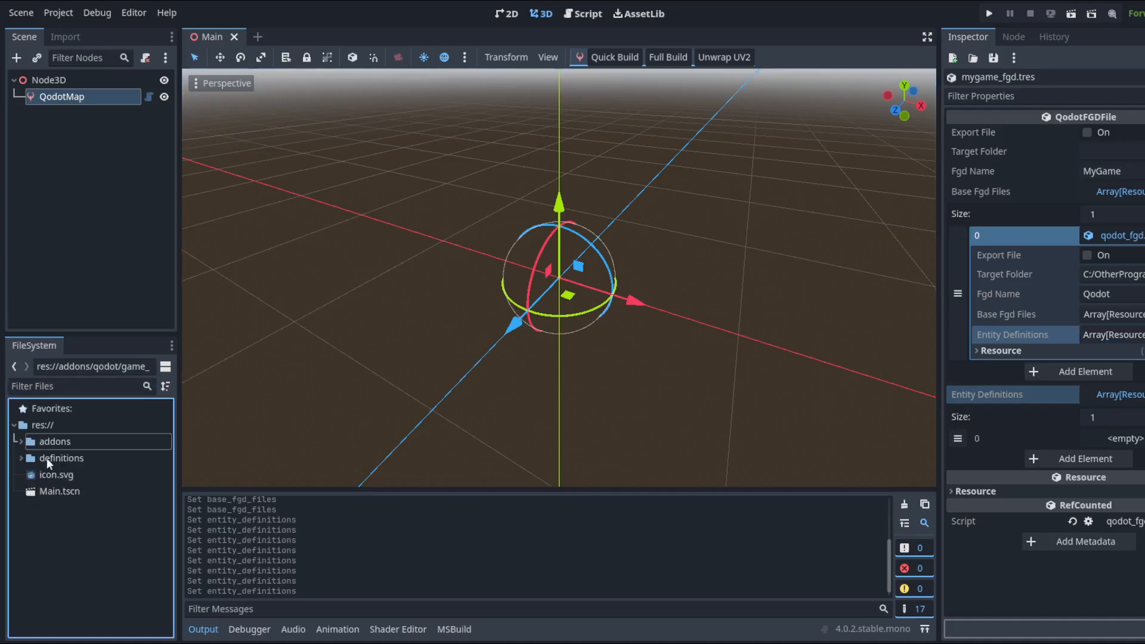
left_click(47, 458)
left_click(19, 458)
Search the new resource types for qodot and examine the base, point and solid FGD classes without creating a resource.
right_click(48, 459)
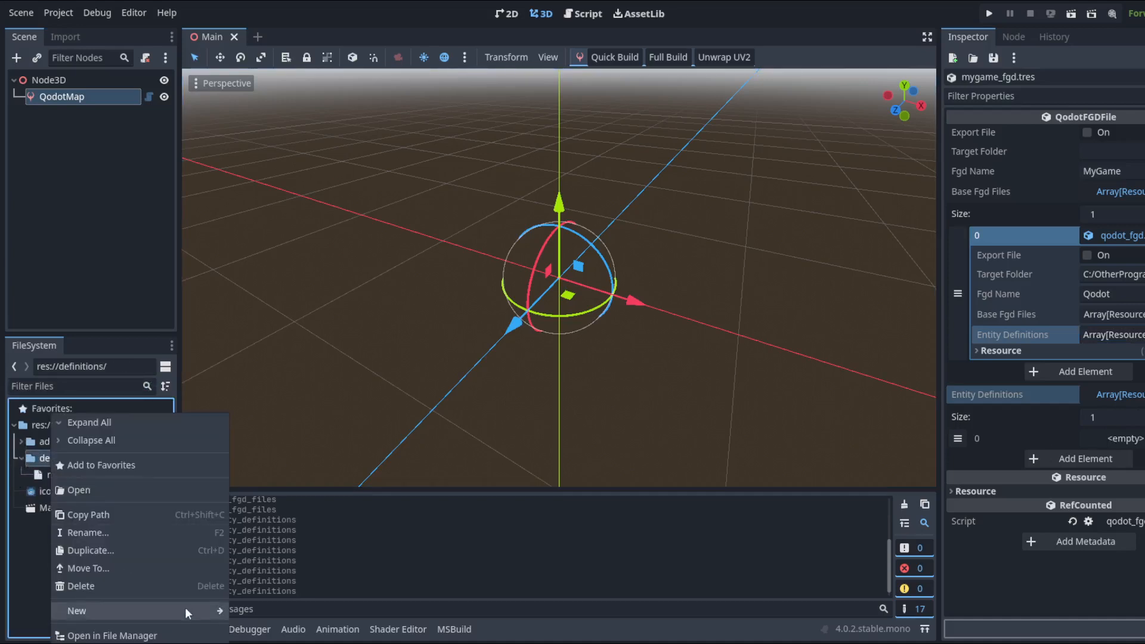
mouse_move(185, 610)
left_click(298, 618)
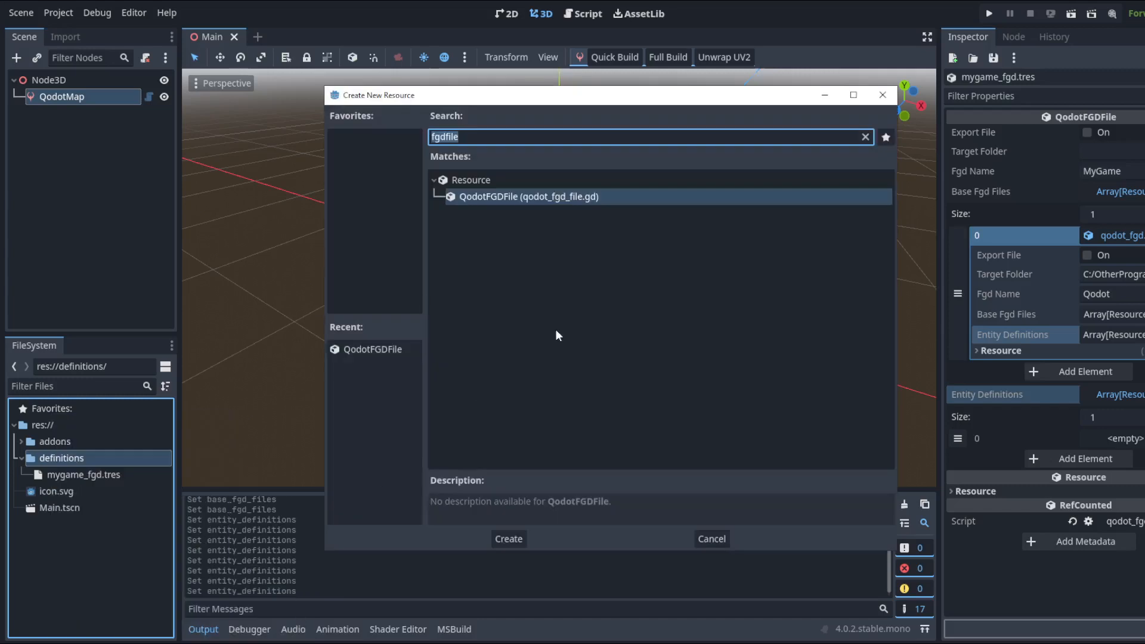
type("qodot")
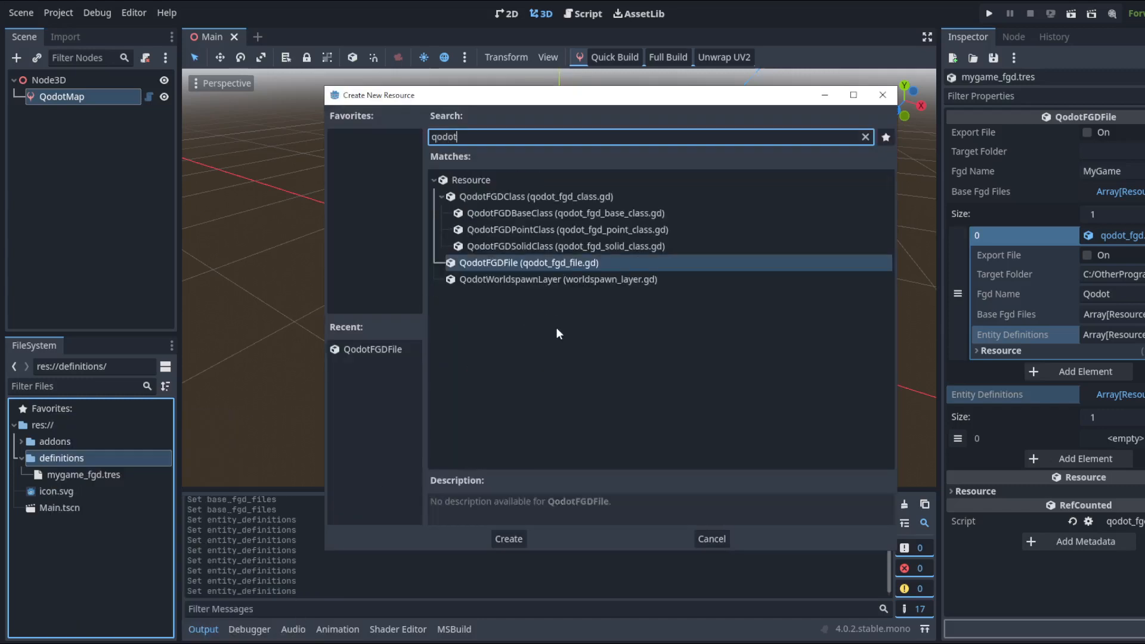
left_click(553, 321)
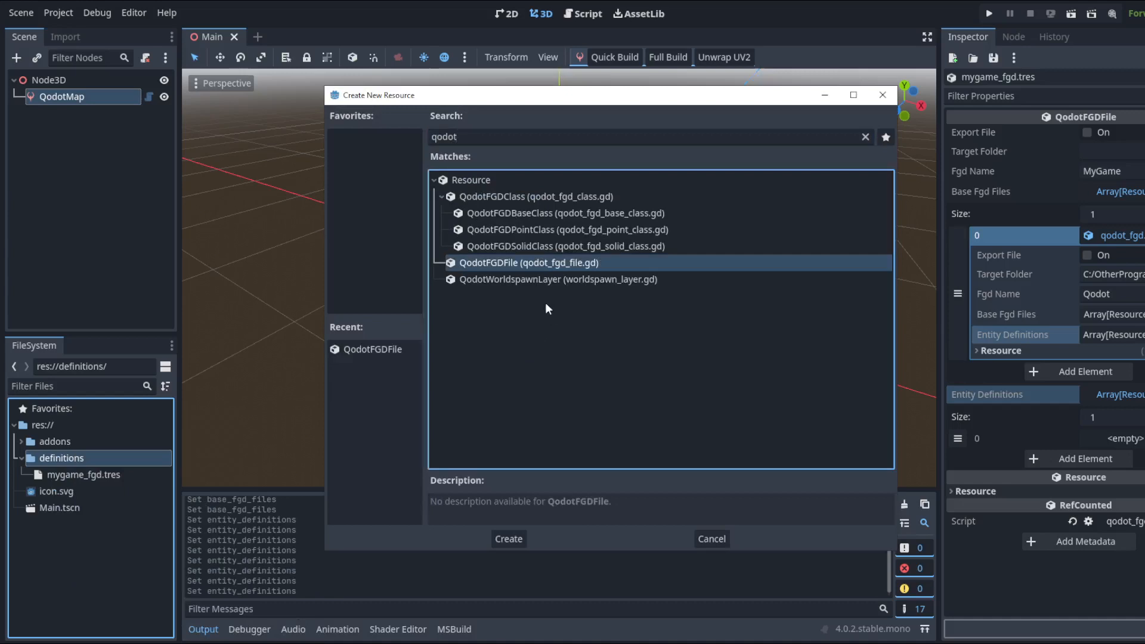
left_click(545, 276)
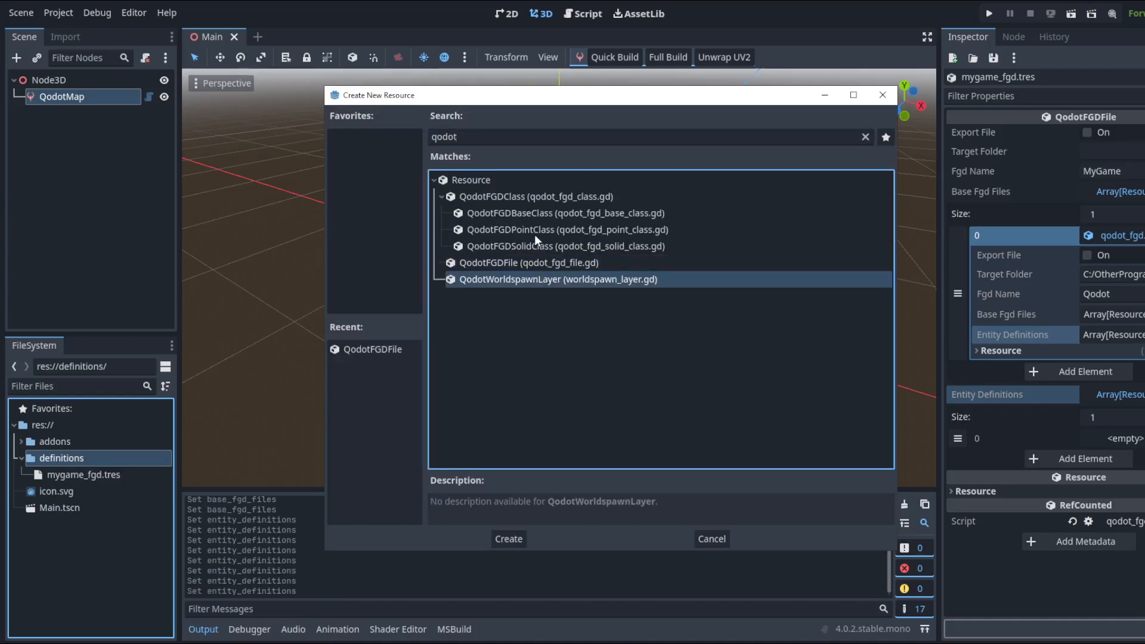
left_click(534, 231)
left_click(535, 213)
left_click(533, 229)
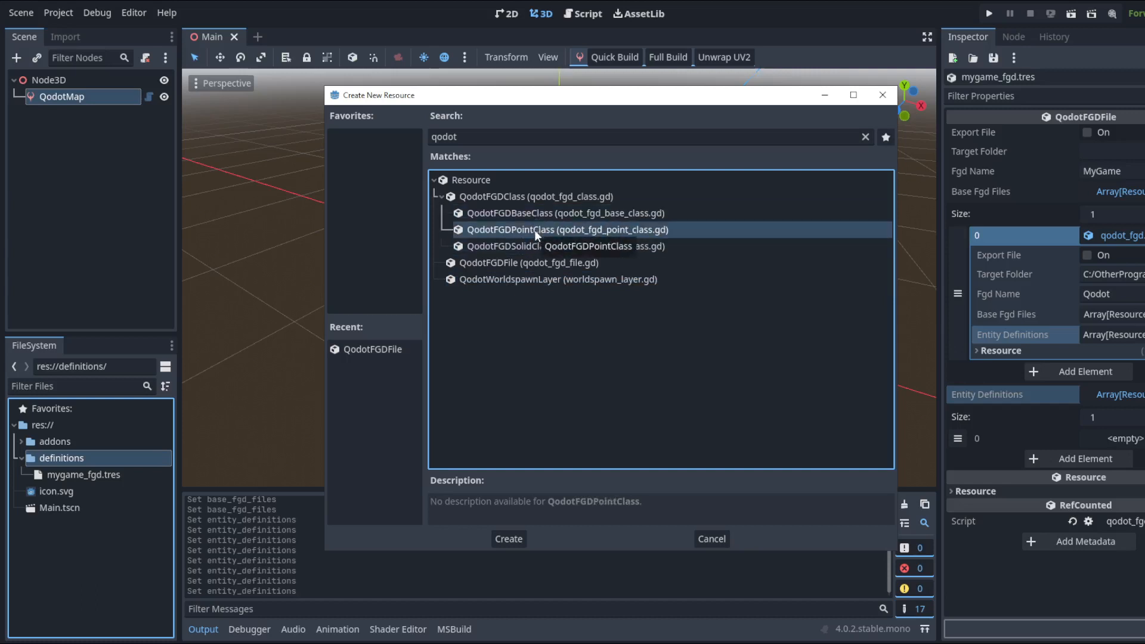
left_click(536, 245)
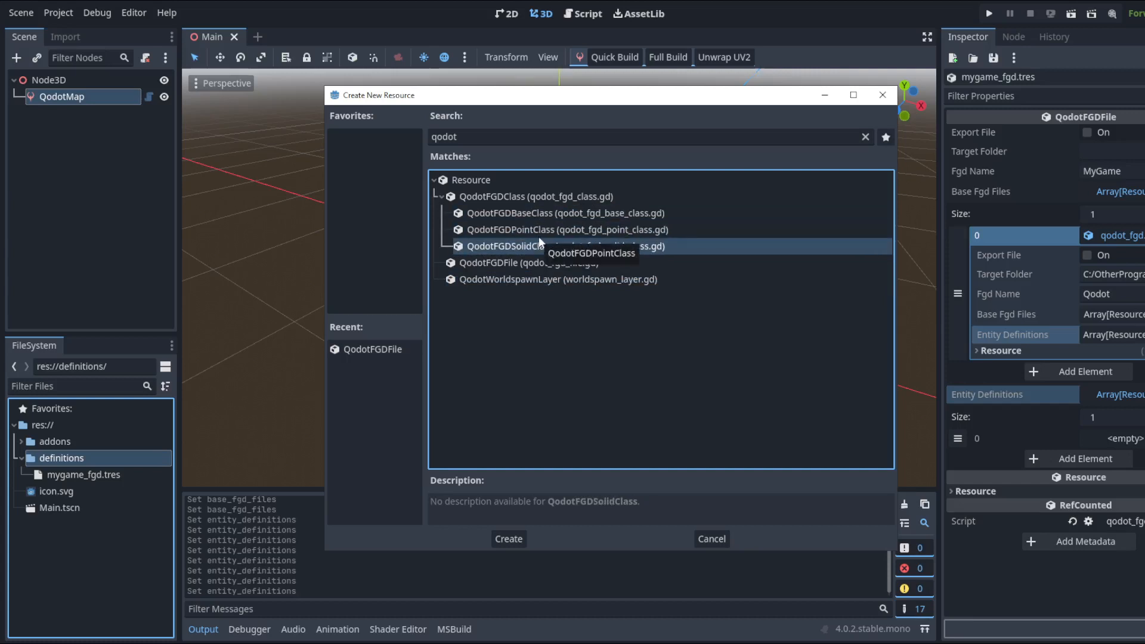
left_click(543, 231)
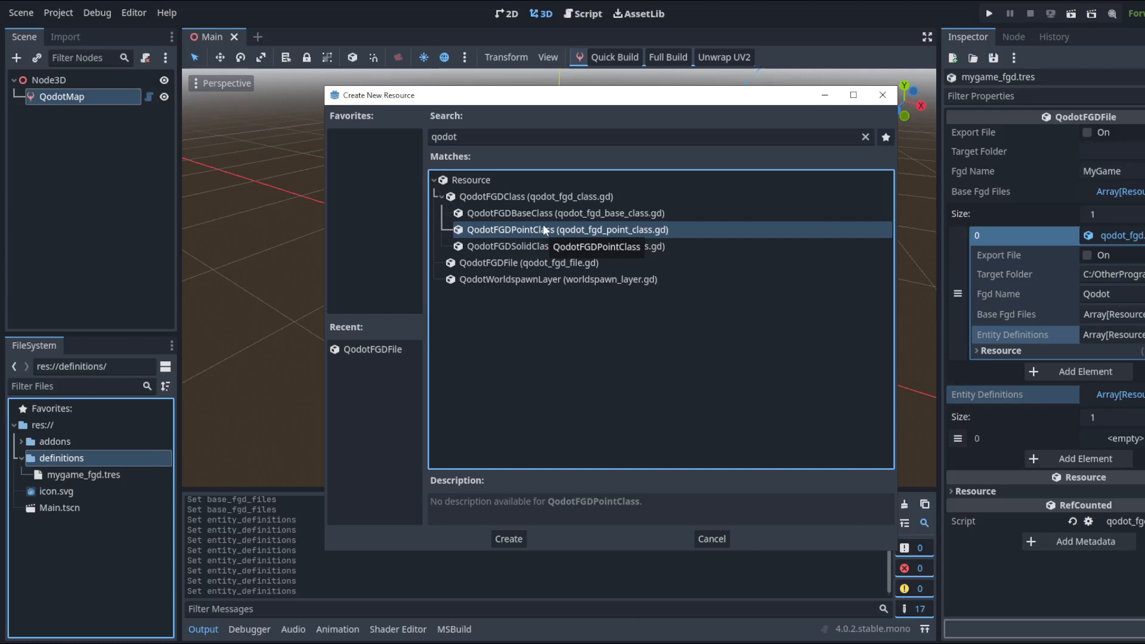
left_click(538, 246)
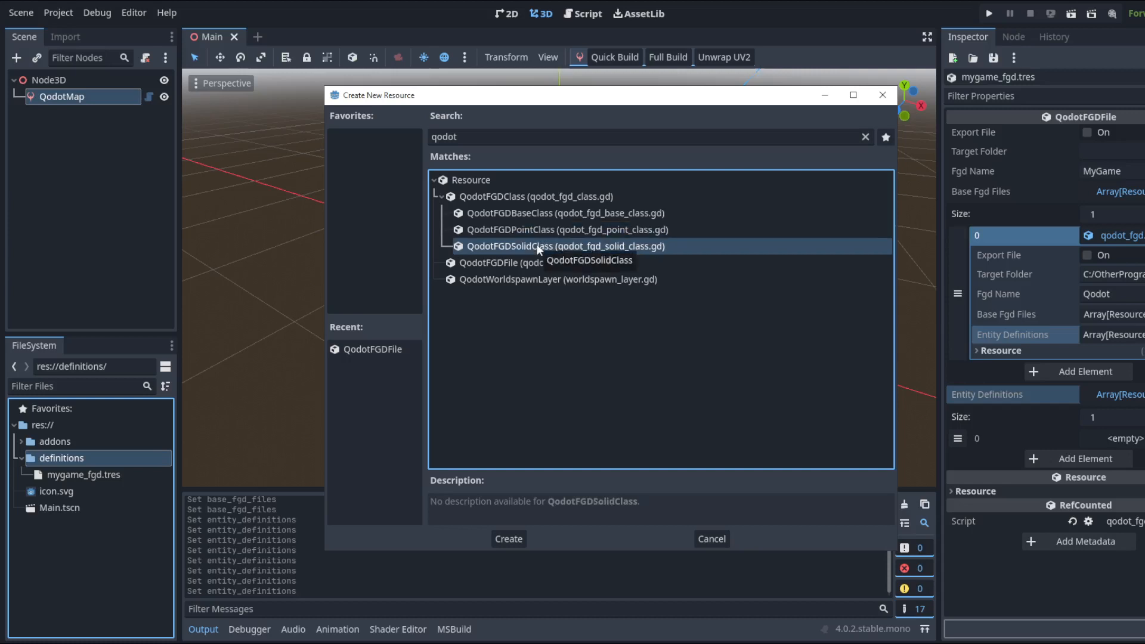
key("Escape")
Search the built-in help for static and examine where StaticBody3D sits in the Node3D class hierarchy.
key("F1")
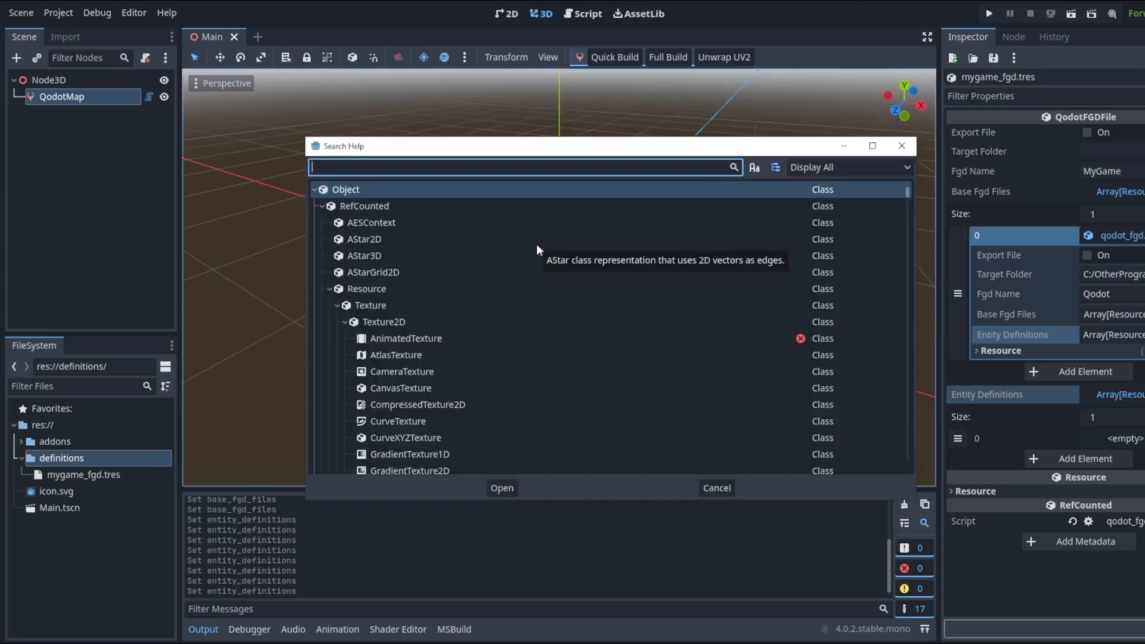
type("static")
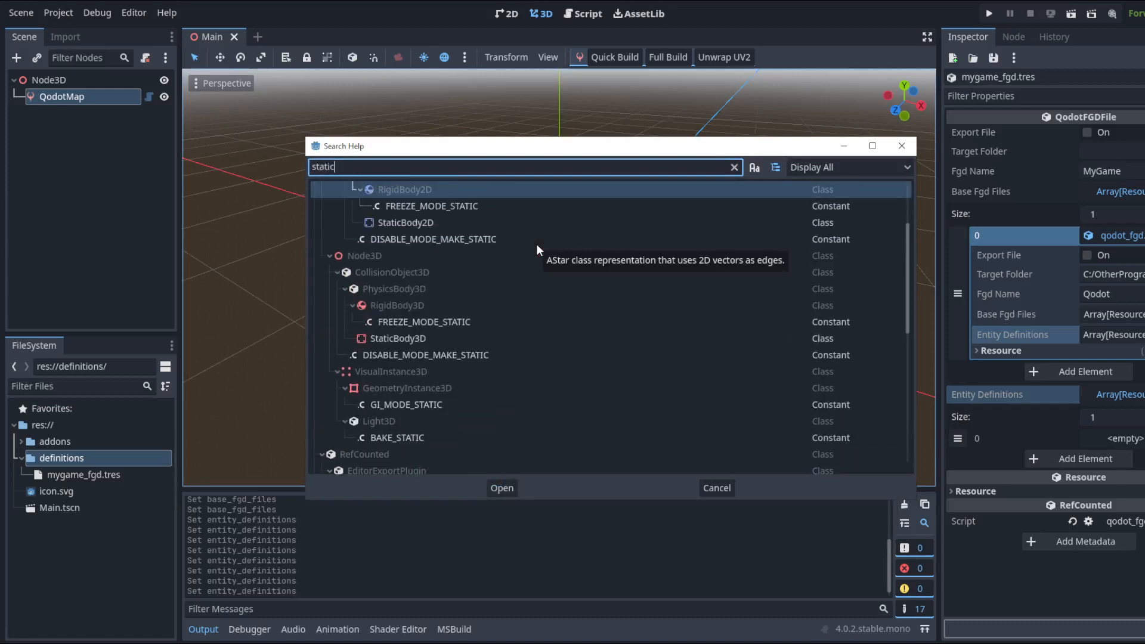
key("Down")
key("Down")
key("Down")
key("Down")
key("Down")
key("Down")
key("Down")
key("Down")
key("Up")
key("Up")
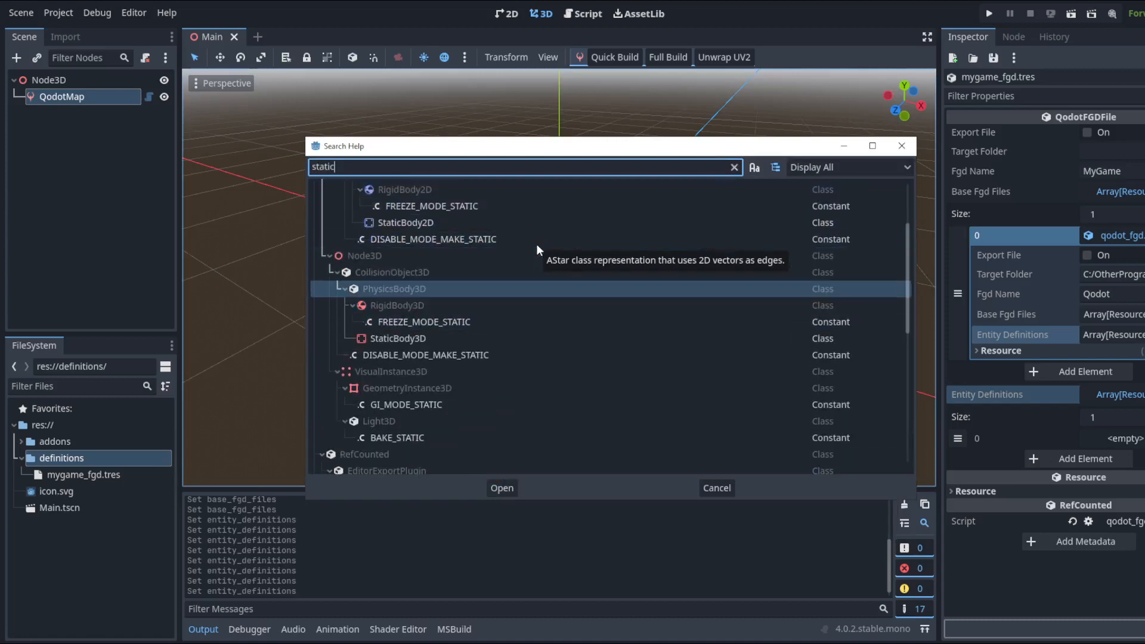
key("Up")
key("Down")
key("Up")
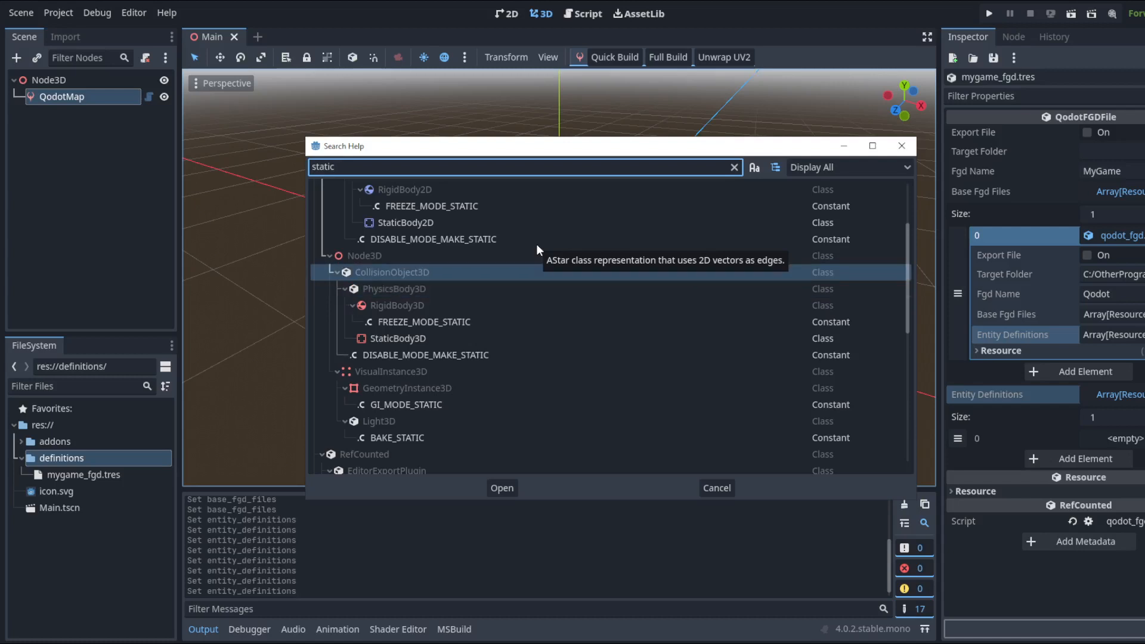
Look up collisionobject in the help, read the CollisionObject3D reference with its inheriting classes, open Area3D and return to the 3D view.
key("ctrl+a")
type("c")
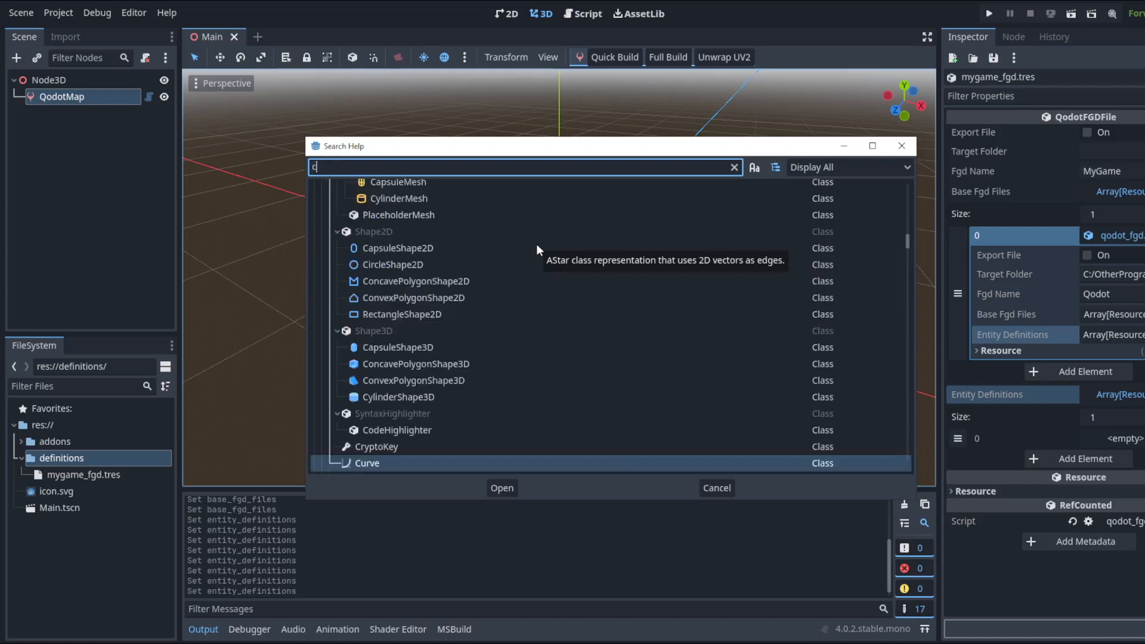
type("ollisionobject")
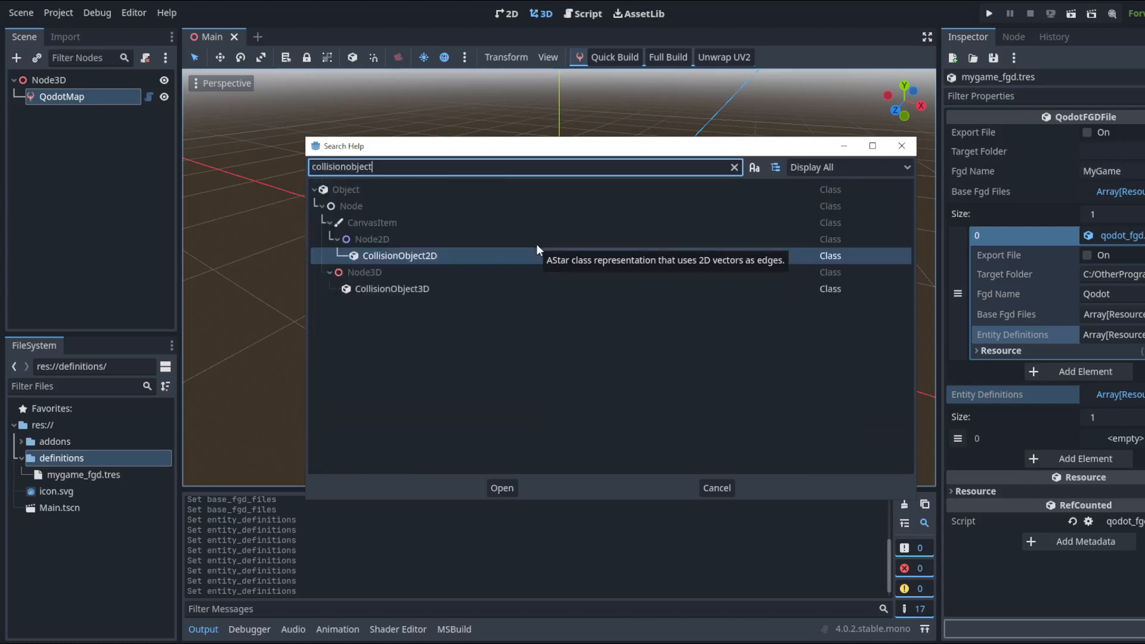
key("Down")
key("Return")
scroll(536, 249, "down", 2)
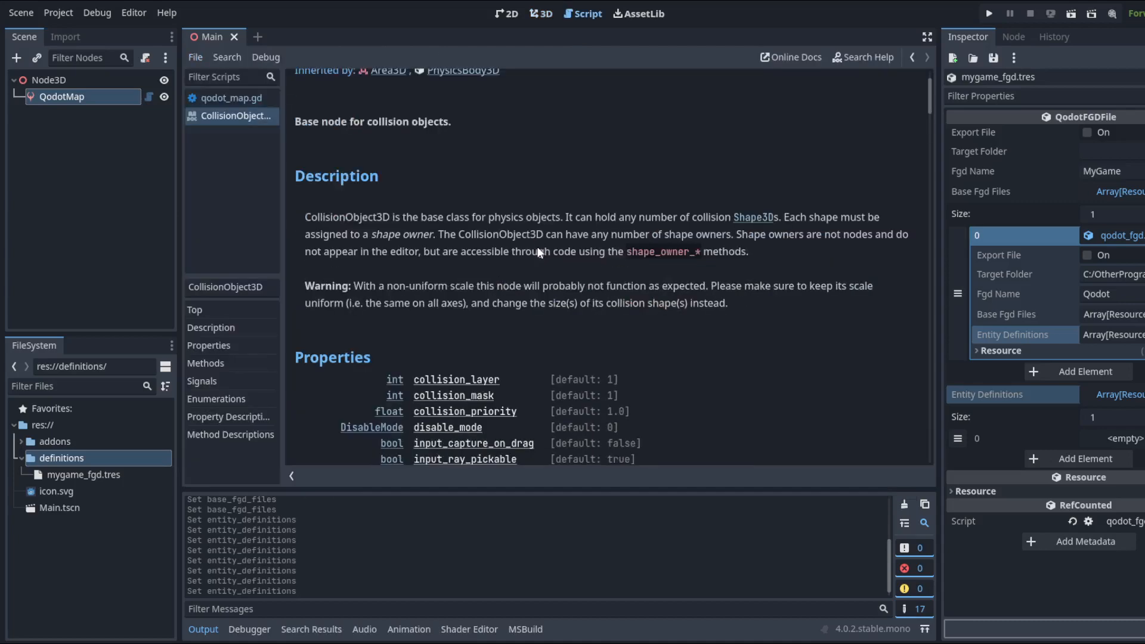
scroll(537, 251, "up", 1)
scroll(537, 250, "down", 9)
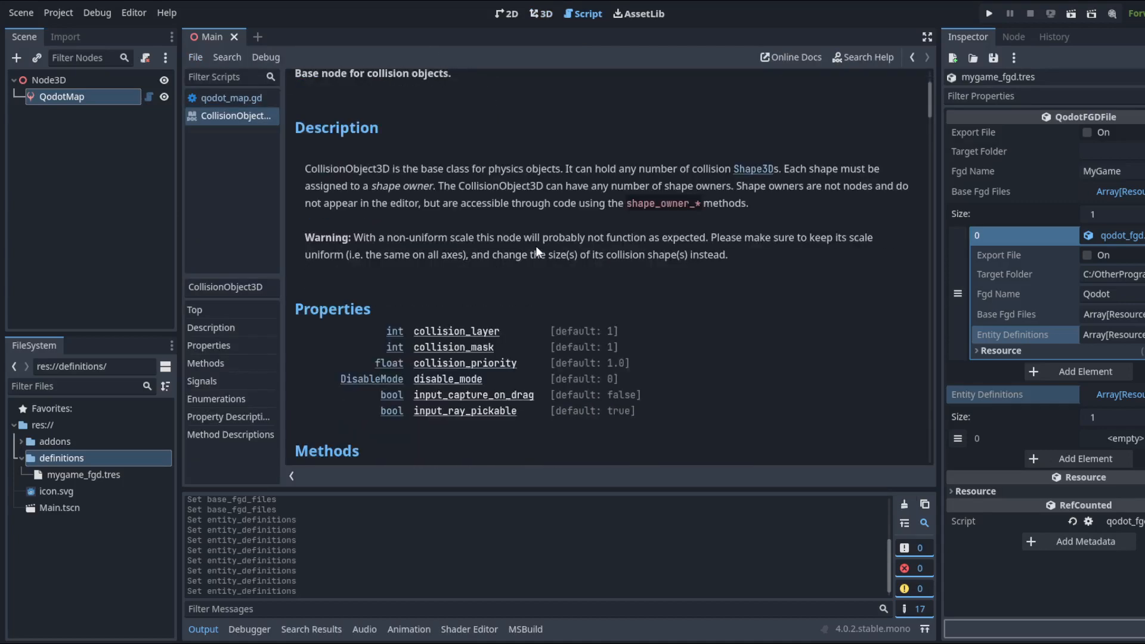
scroll(538, 246, "up", 9)
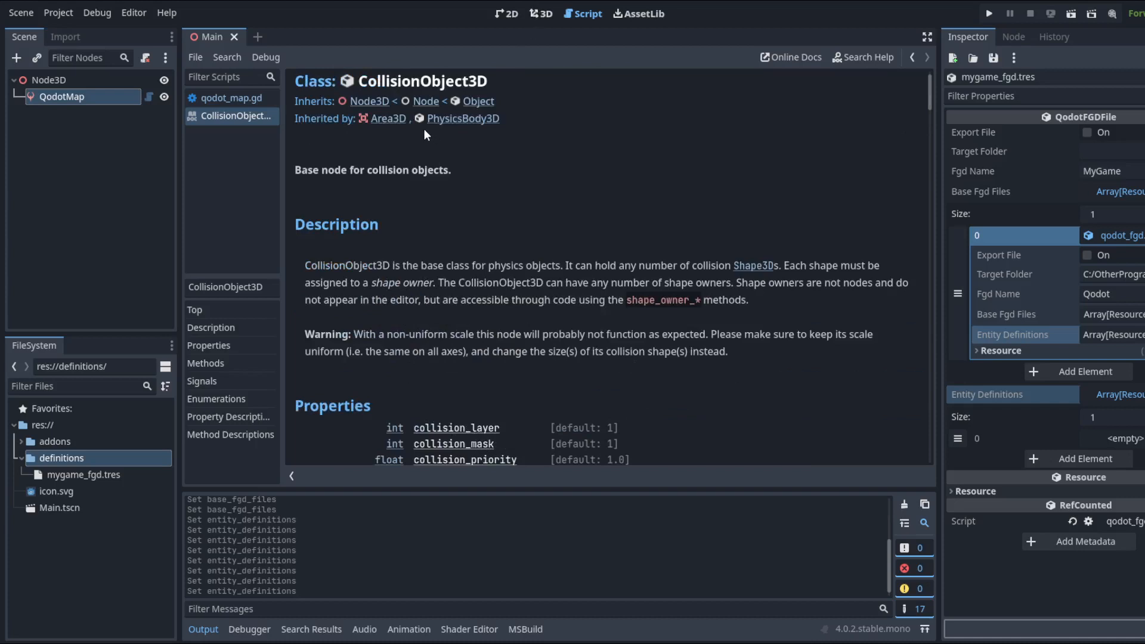
left_click(381, 119)
left_click(540, 13)
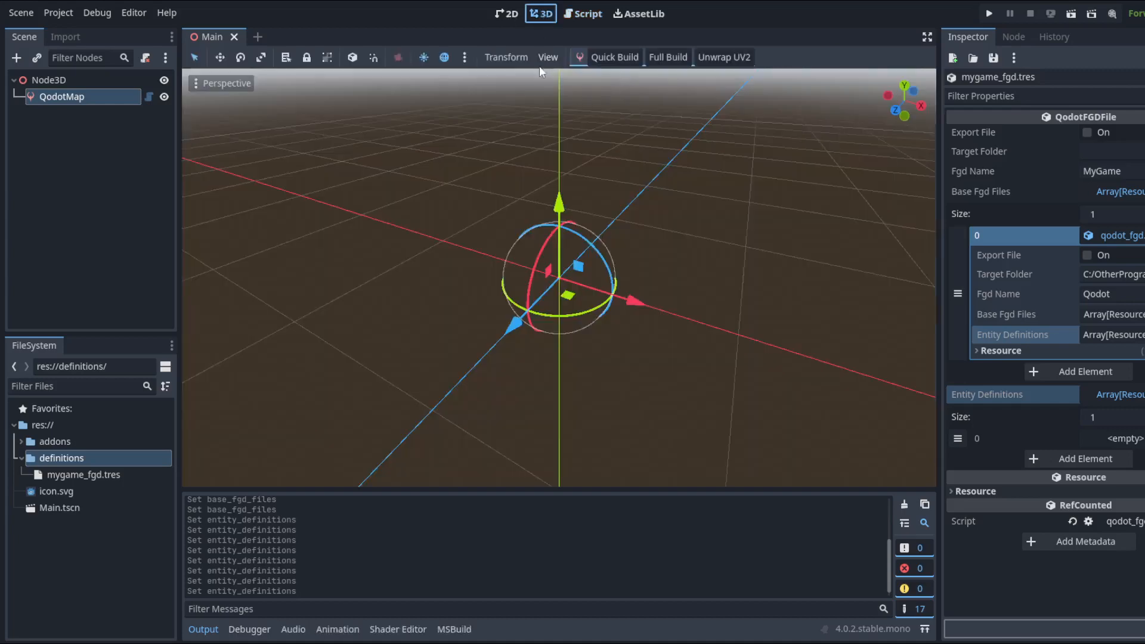
Search the help for vehicle, check the inheritance of VehicleBody3D on its reference page and return to the 3D view.
key("F1")
type("static")
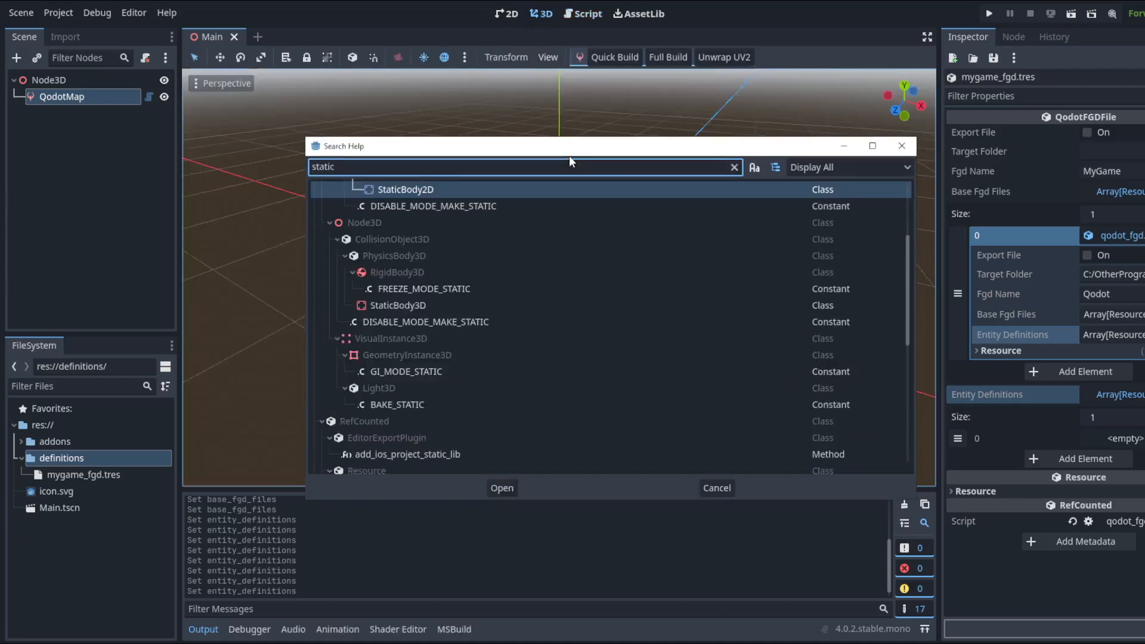
key("ctrl+a")
type("vehicle")
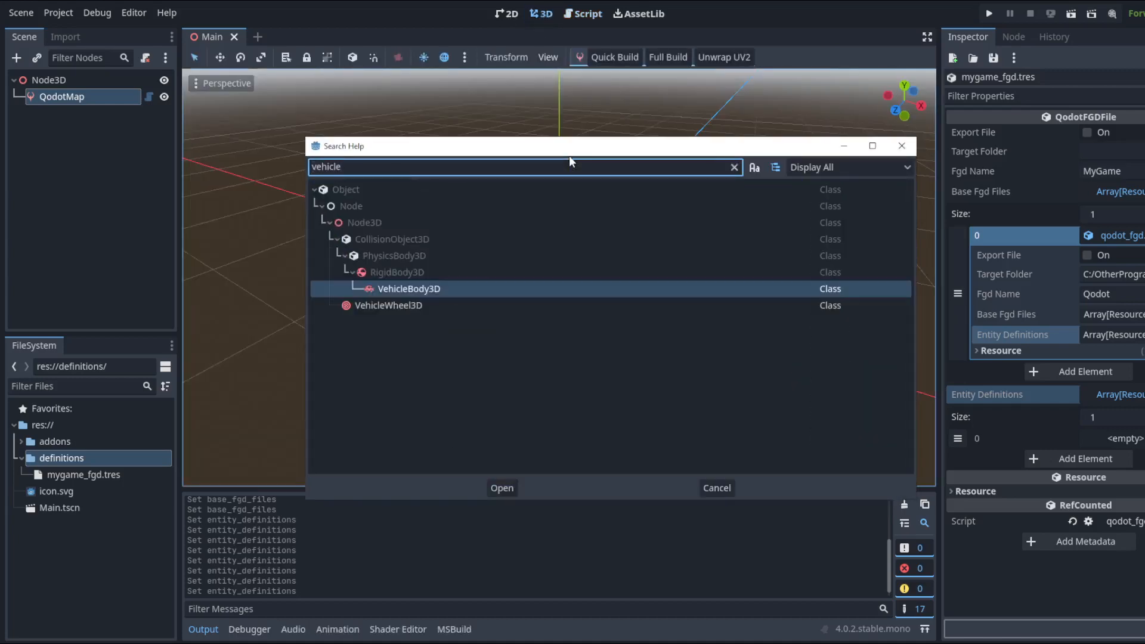
key("Return")
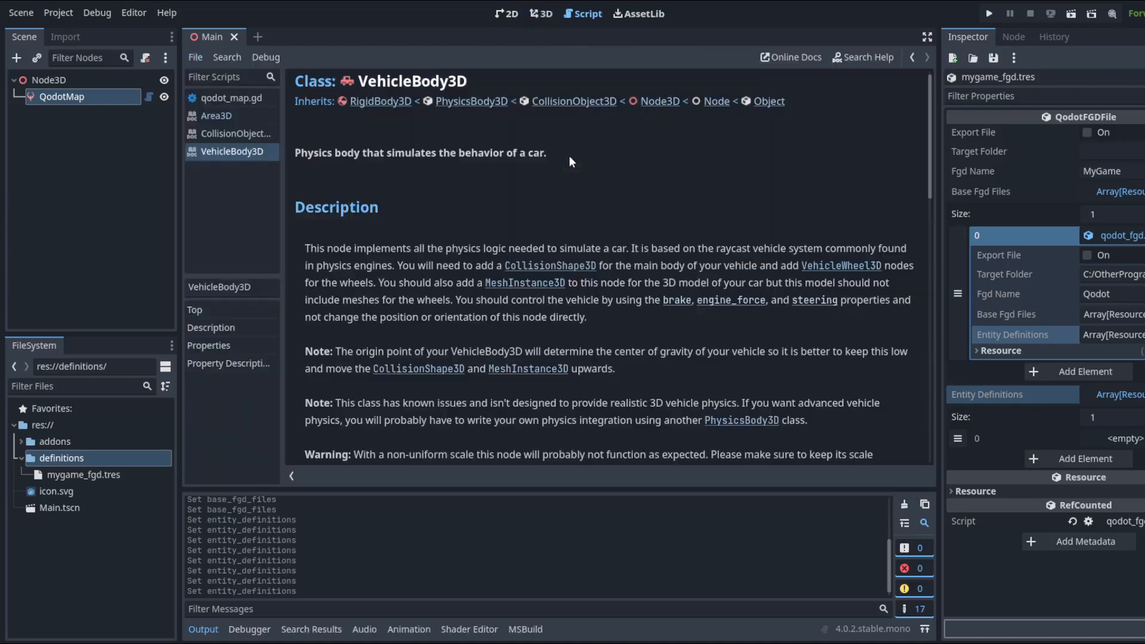
left_click(547, 17)
key("ctrl+F3")
left_click(544, 17)
left_click(544, 17)
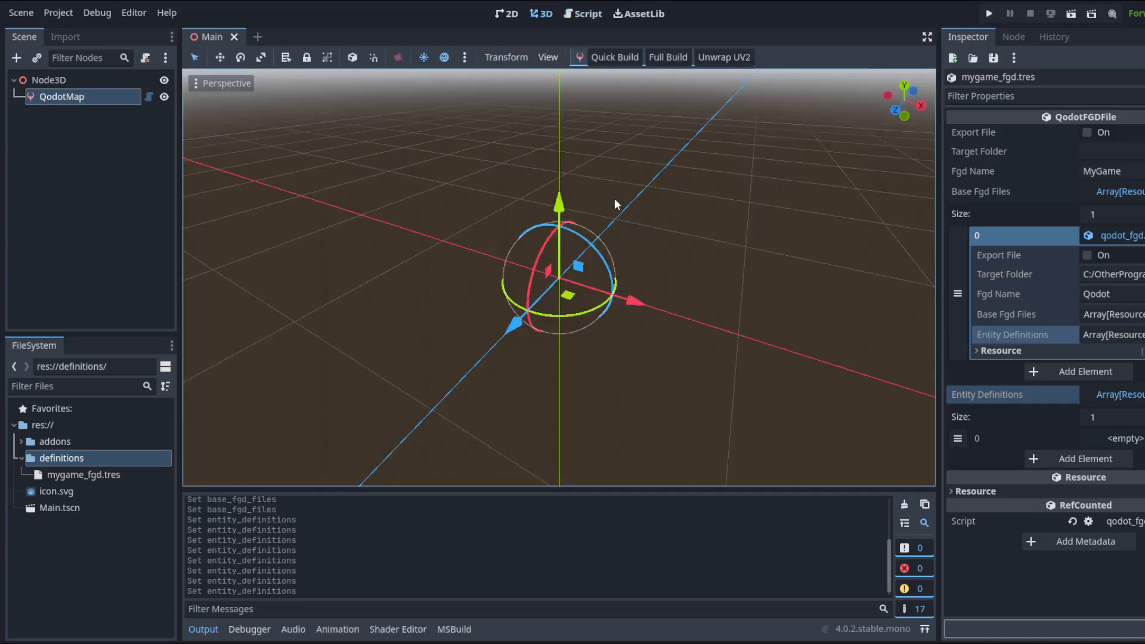
Search the help for character and open the CharacterBody3D class reference.
key("F1")
type("kinm")
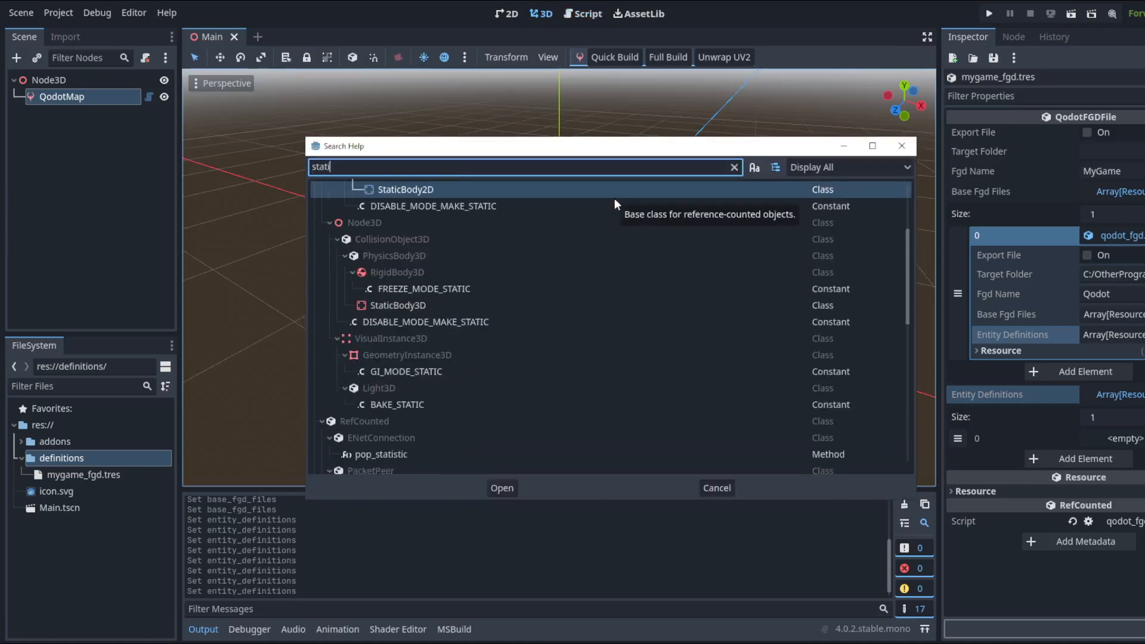
key("BackSpace")
key("BackSpace")
key("BackSpace")
key("BackSpace")
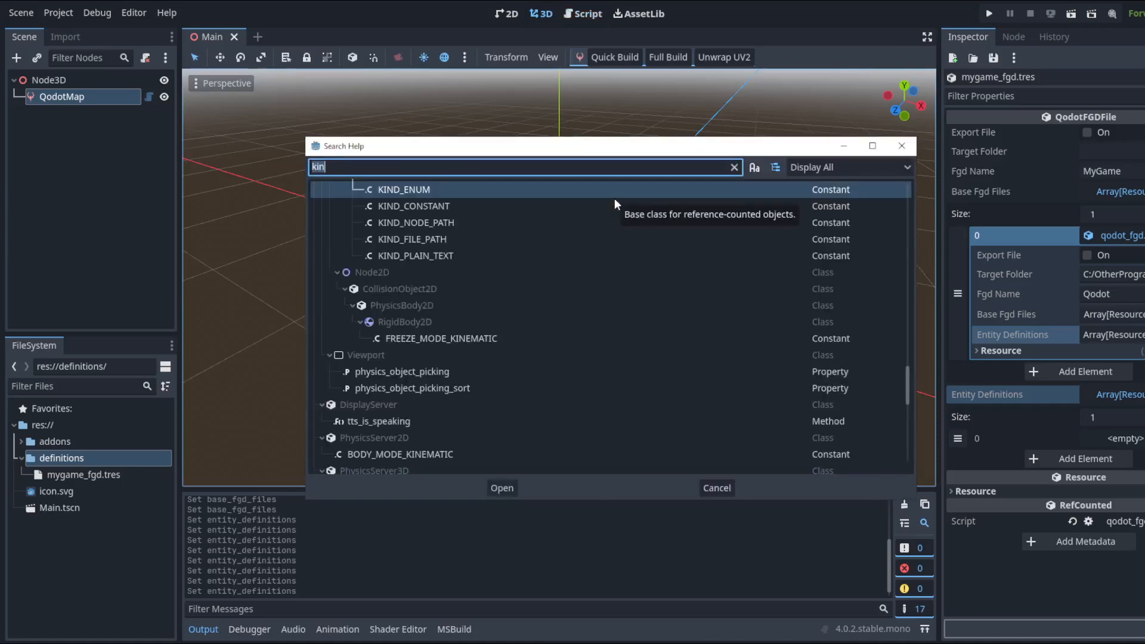
type("character")
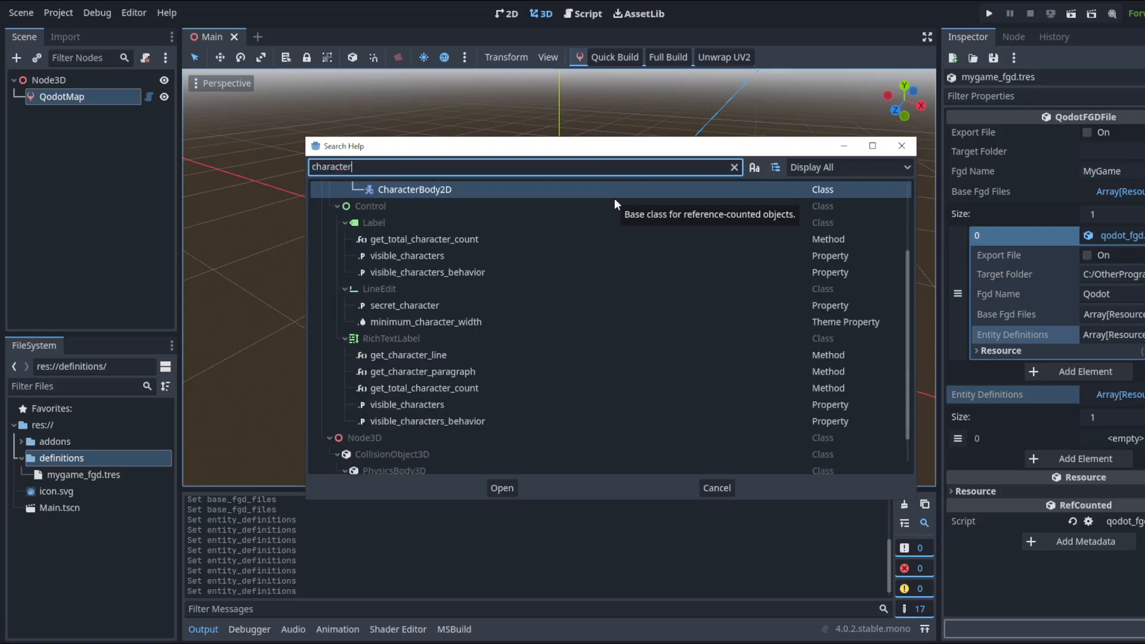
scroll(441, 276, "down", 3)
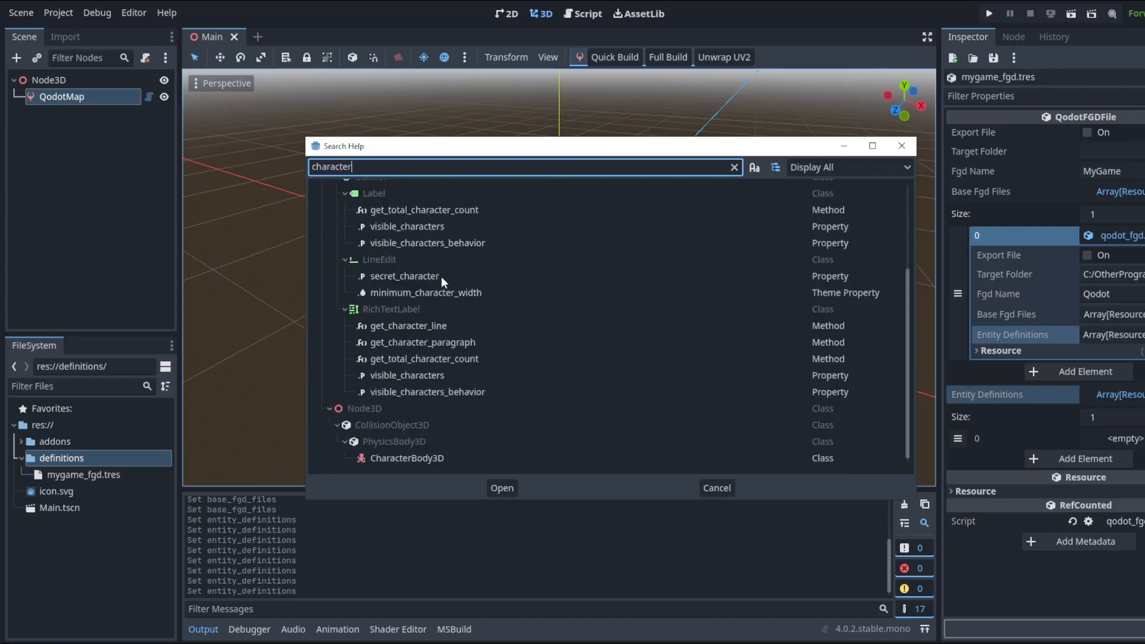
double_click(399, 462)
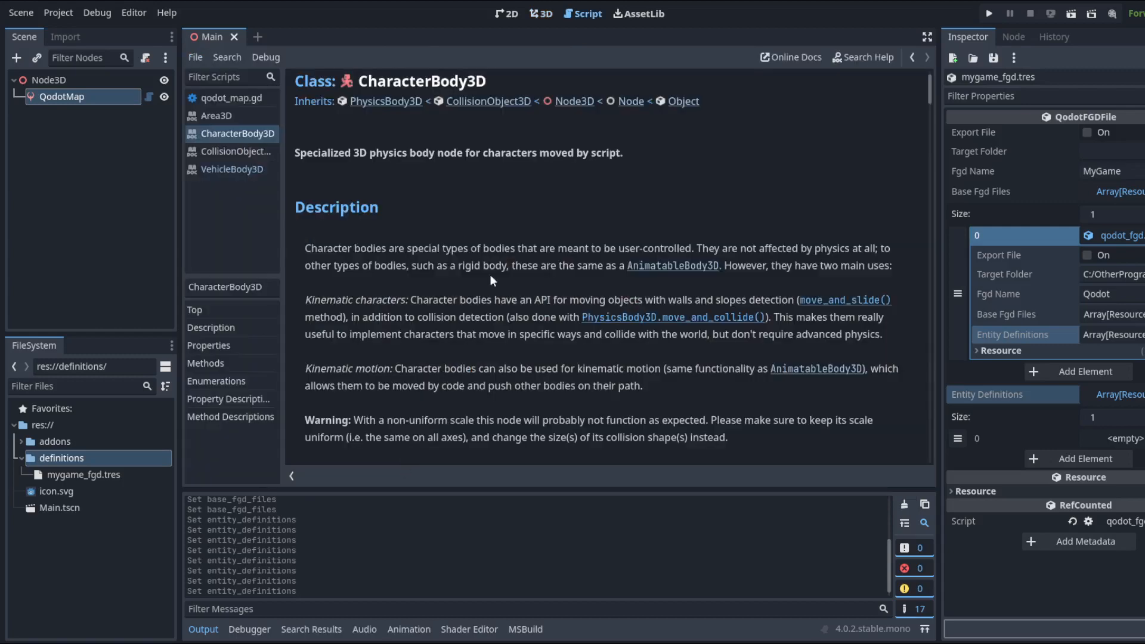
Open the linked AnimatableBody3D reference, highlight CollisionObject3D in its inheritance line and return to the 3D view.
left_click(636, 267)
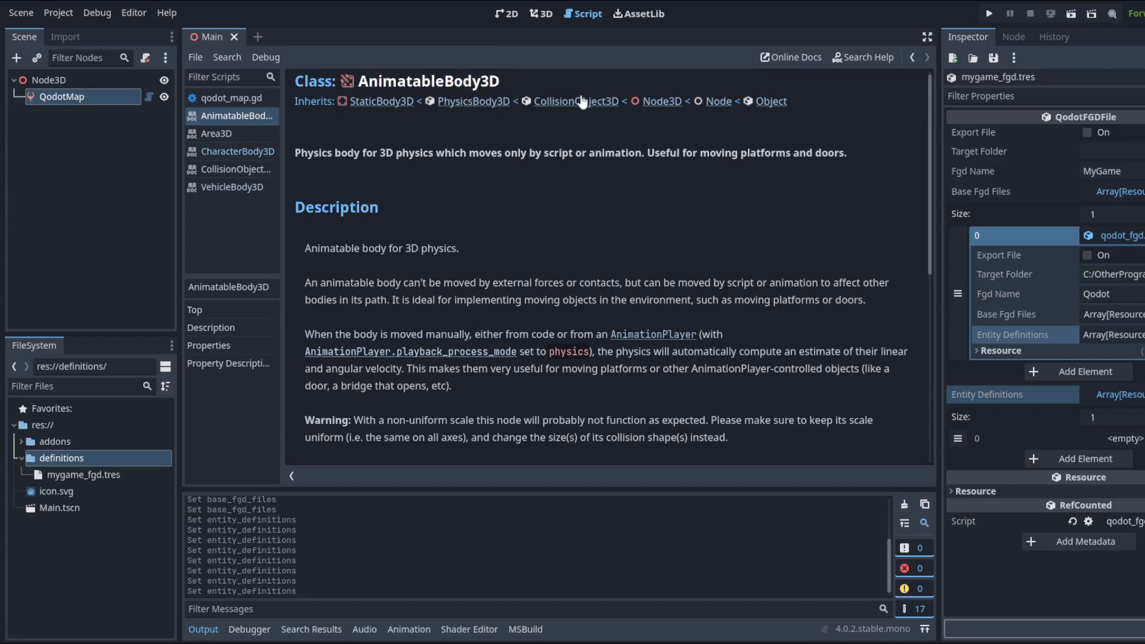
left_click_drag(619, 103, 535, 105)
key("alt+Tab")
key("Tab")
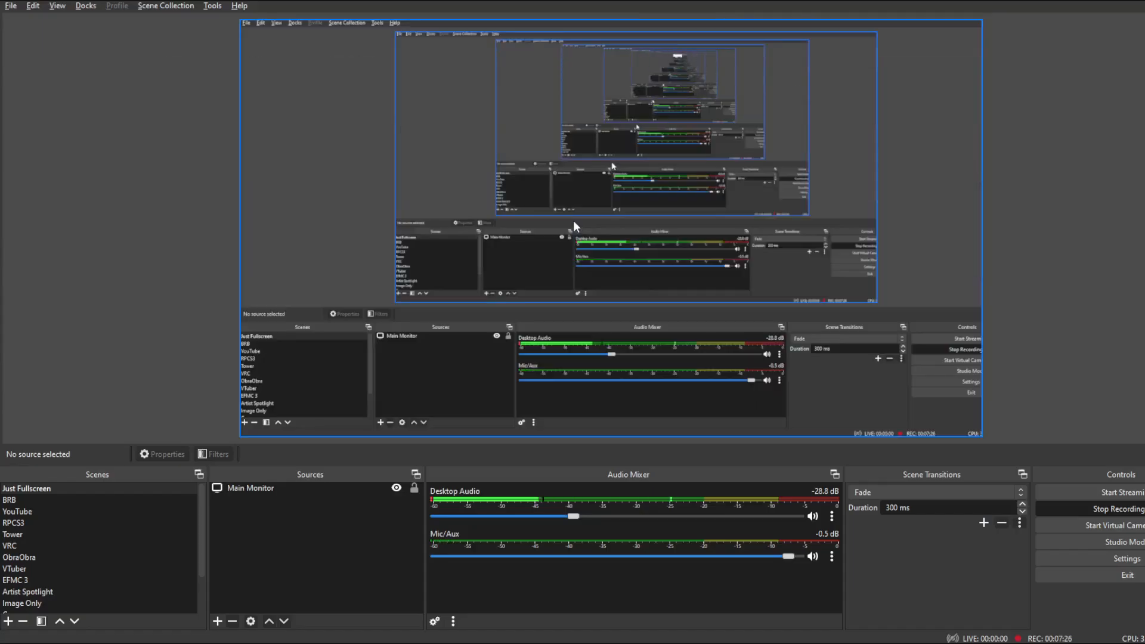
key("alt+Tab")
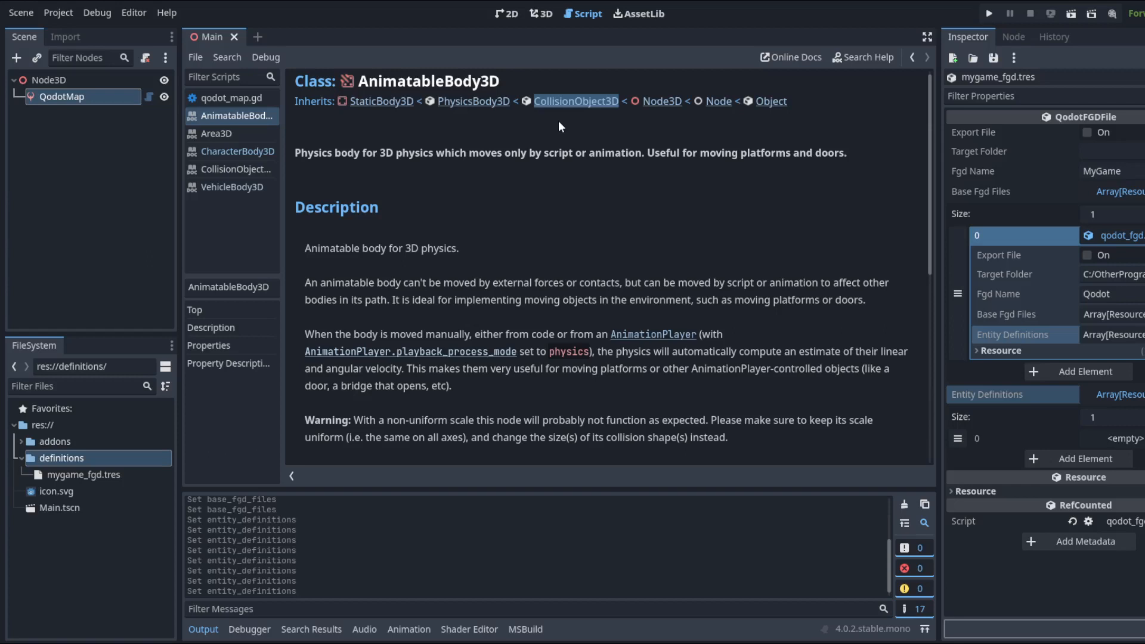
left_click(542, 14)
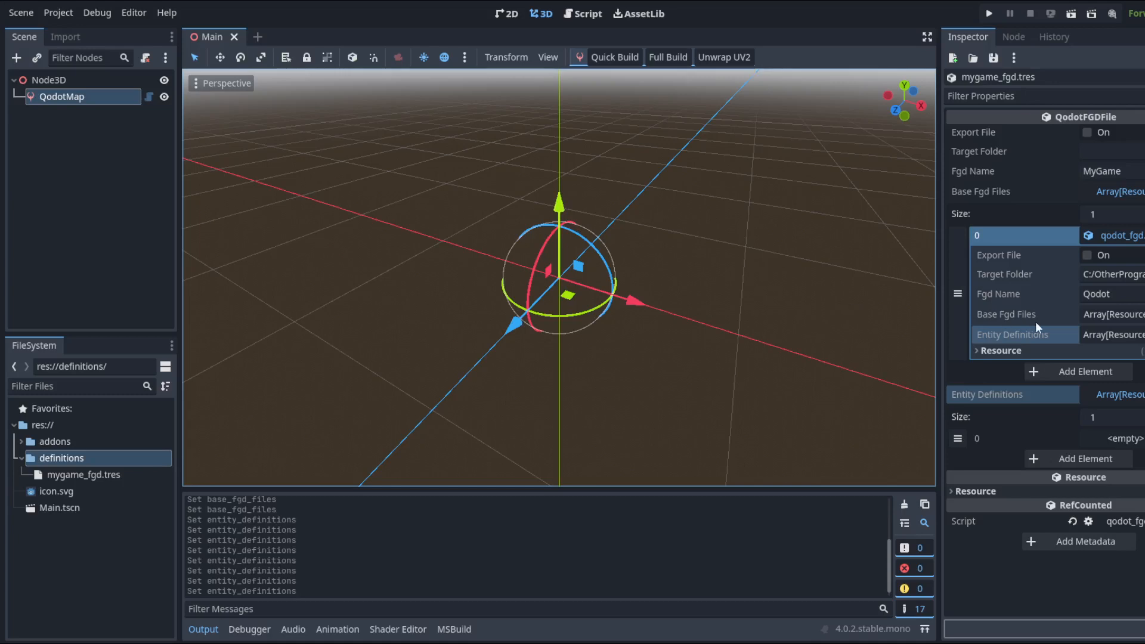
Review the entity definitions of the base file qodot_fgd.tres, then collapse the list and the base file's properties.
left_click(1090, 334)
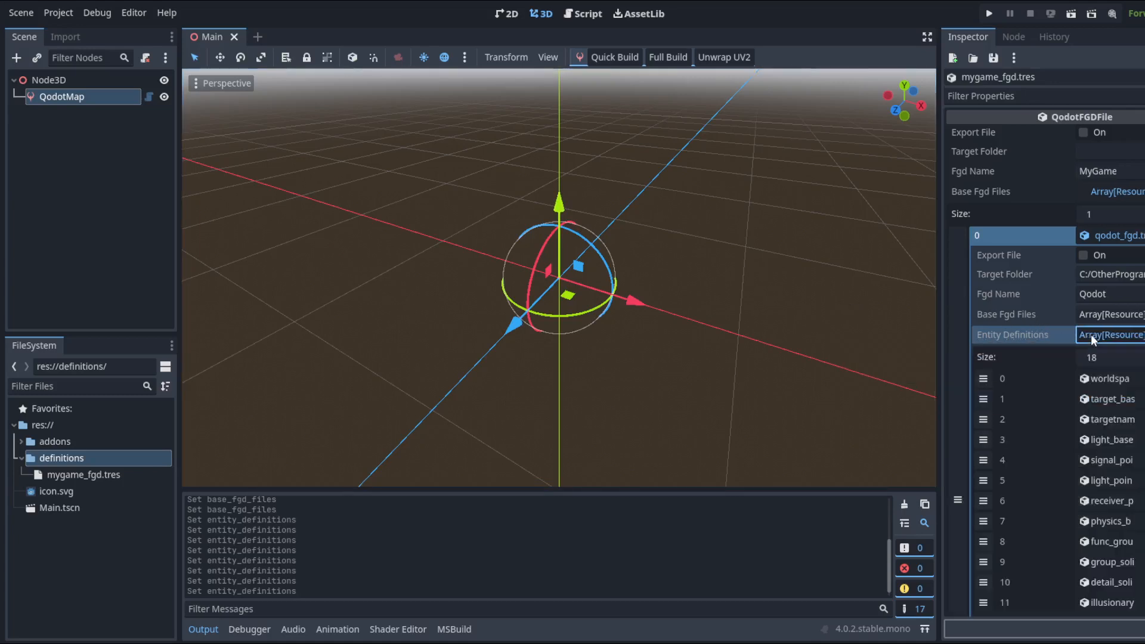
left_click(1090, 334)
left_click(1112, 236)
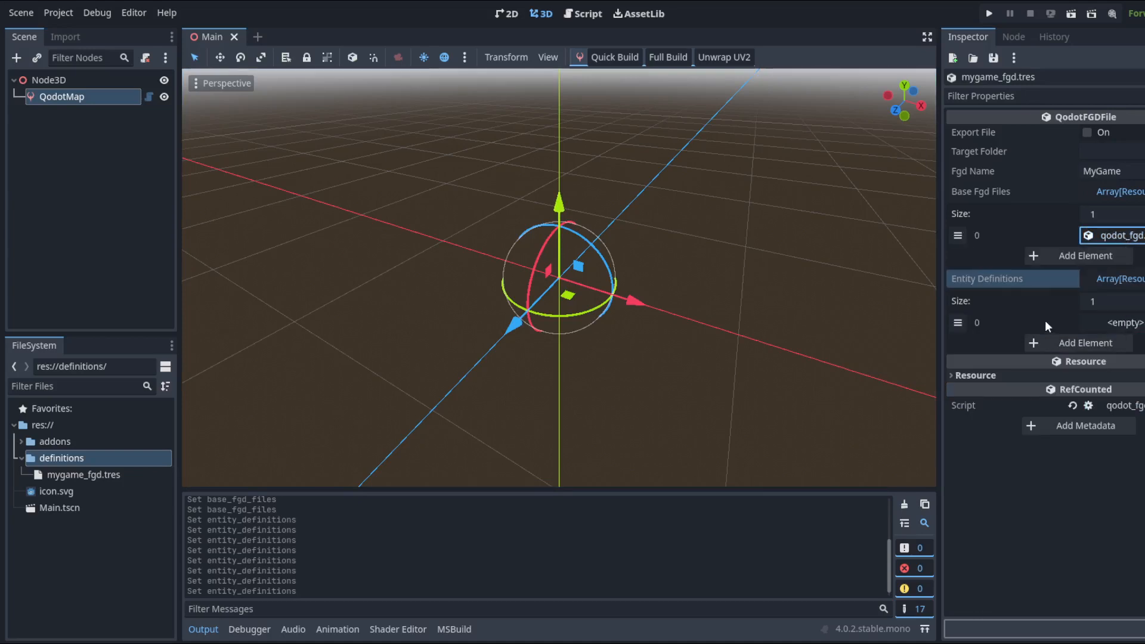
Create a QodotFGDPointClass resource in the definitions folder and save it as mylight_point.tres.
left_click(100, 453)
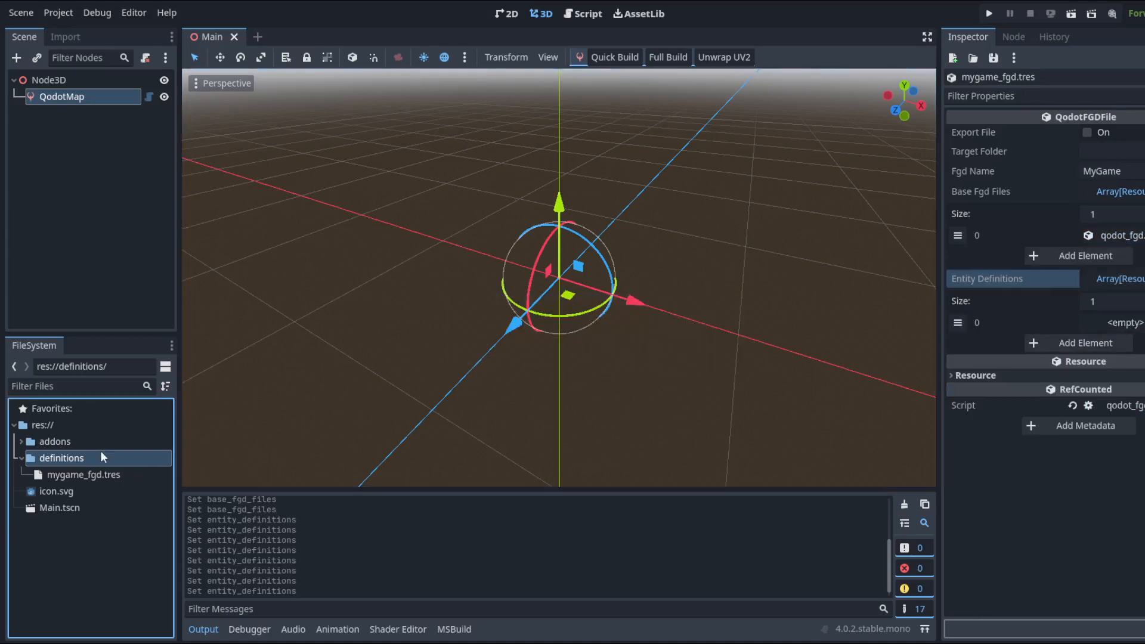
right_click(100, 455)
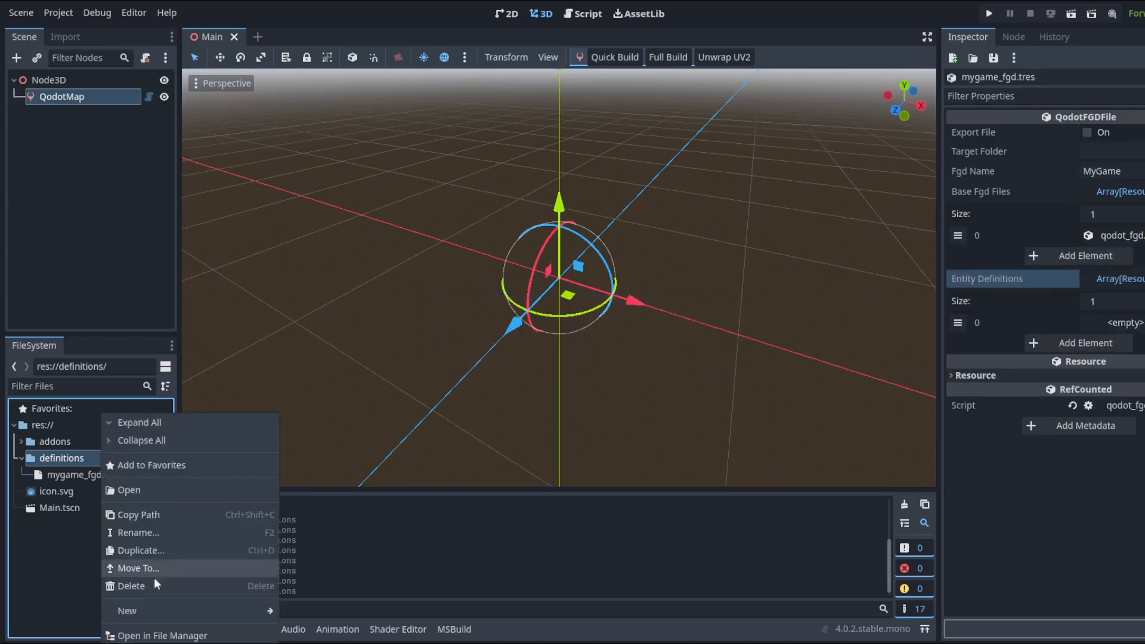
key("alt+Tab")
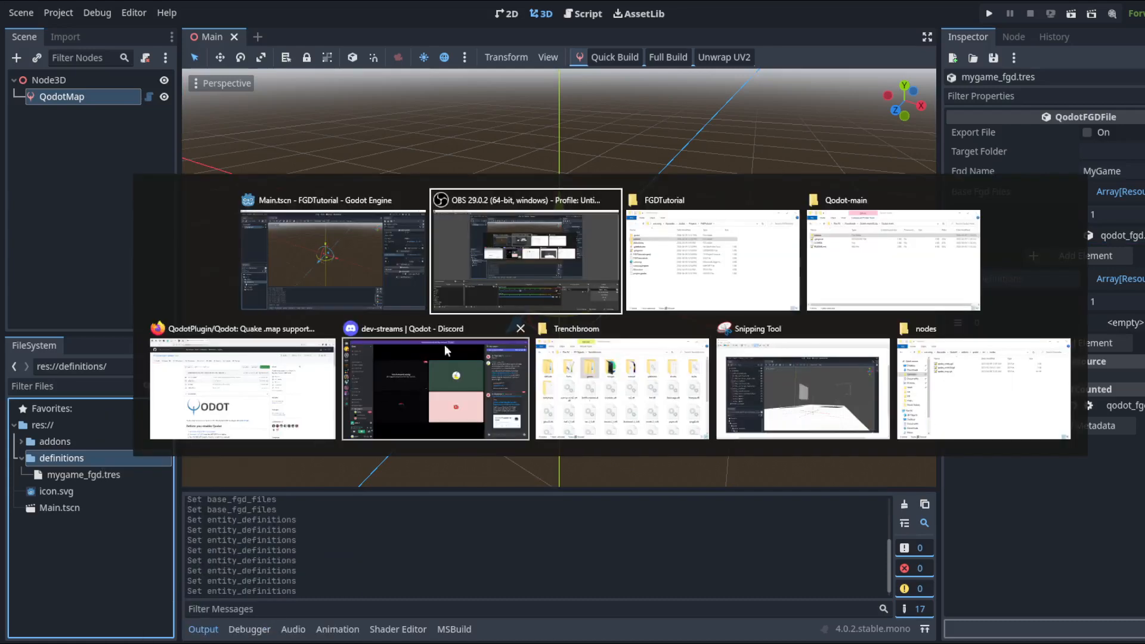
left_click(353, 273)
right_click(106, 474)
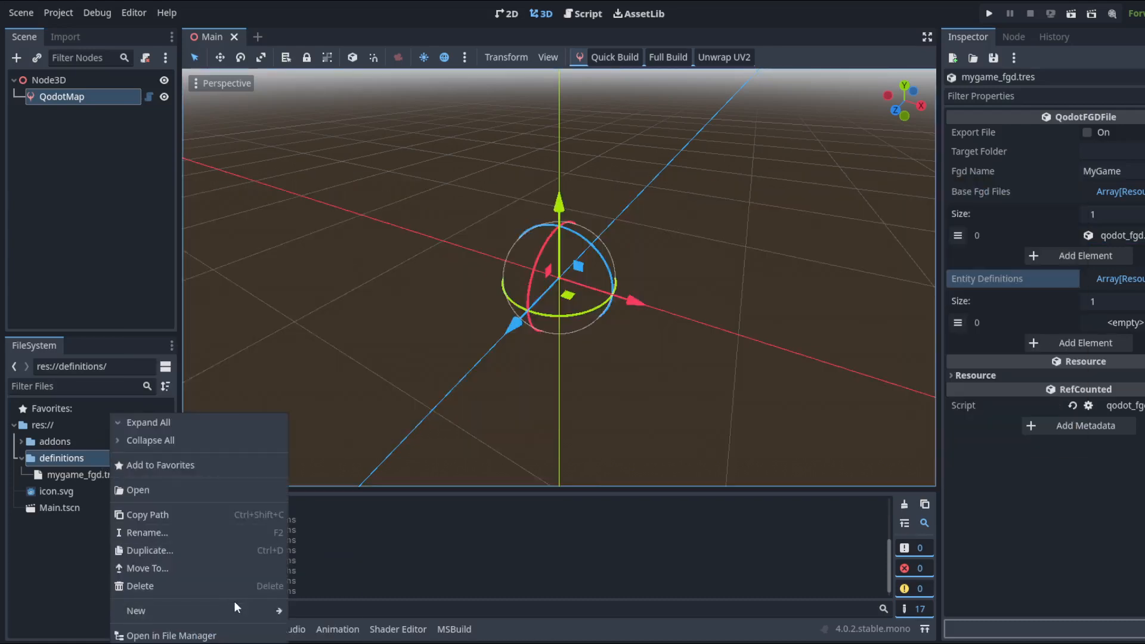
mouse_move(241, 611)
left_click(322, 620)
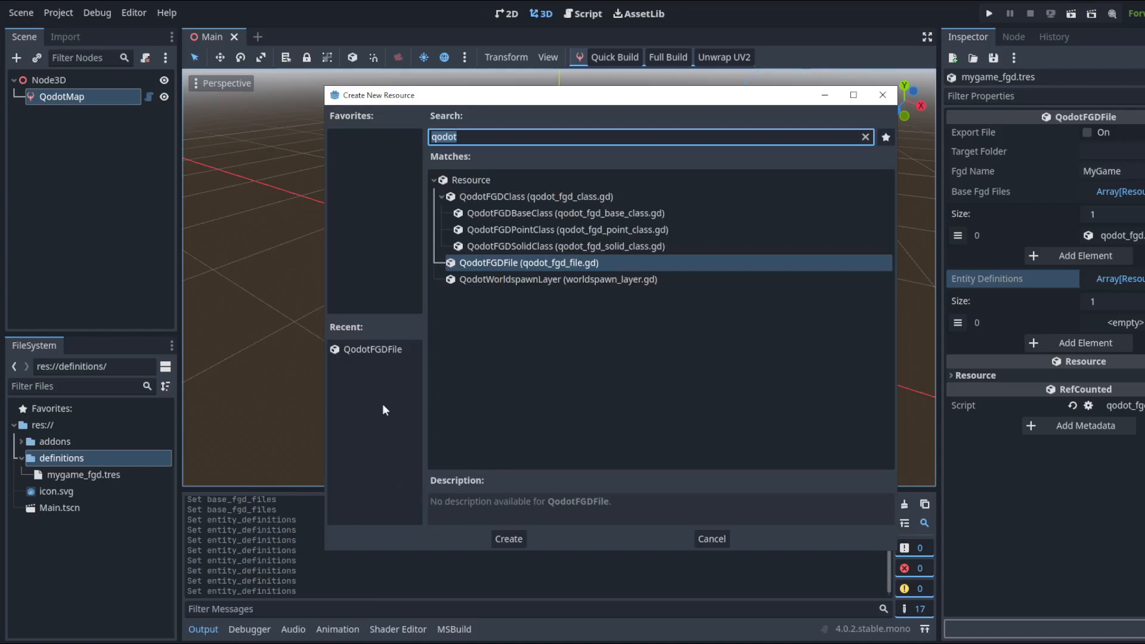
double_click(517, 234)
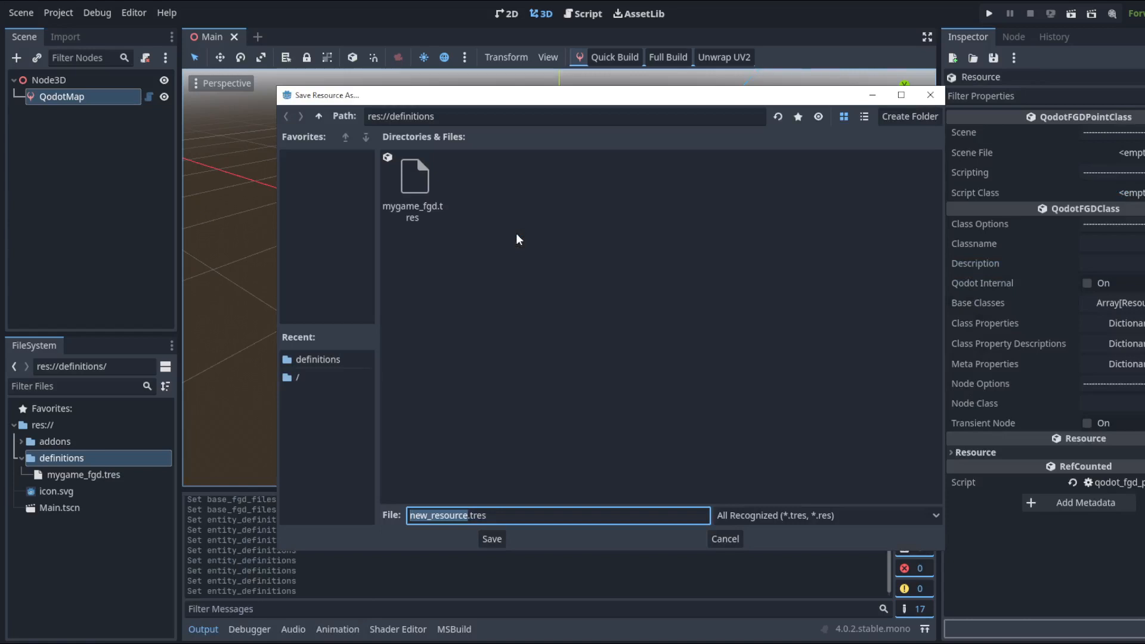
type("mylight_")
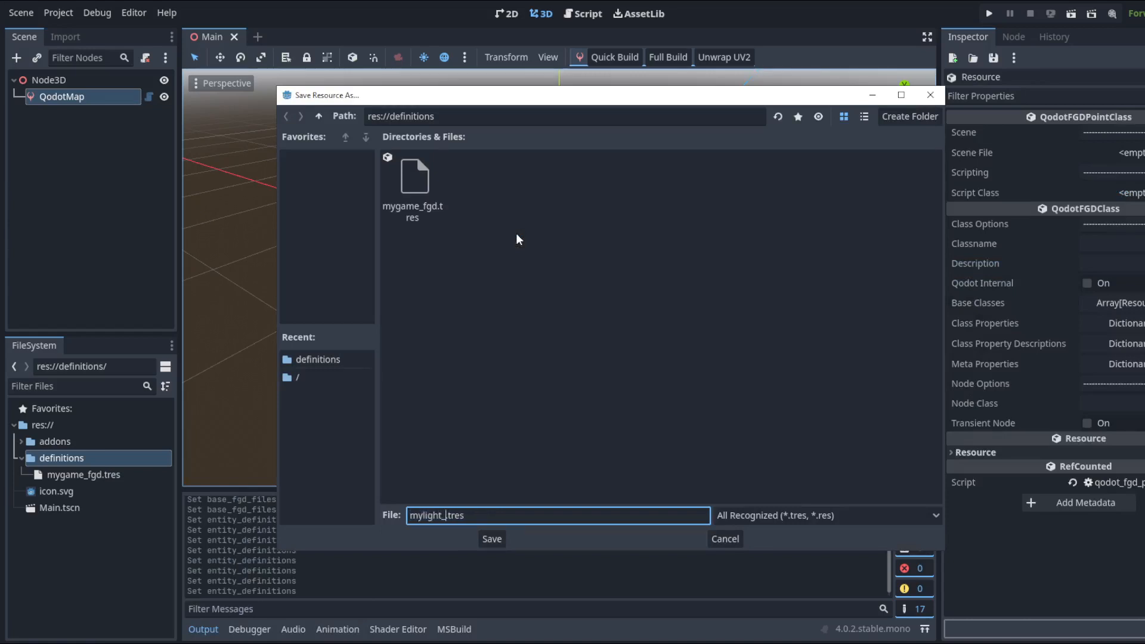
type("point")
key("Return")
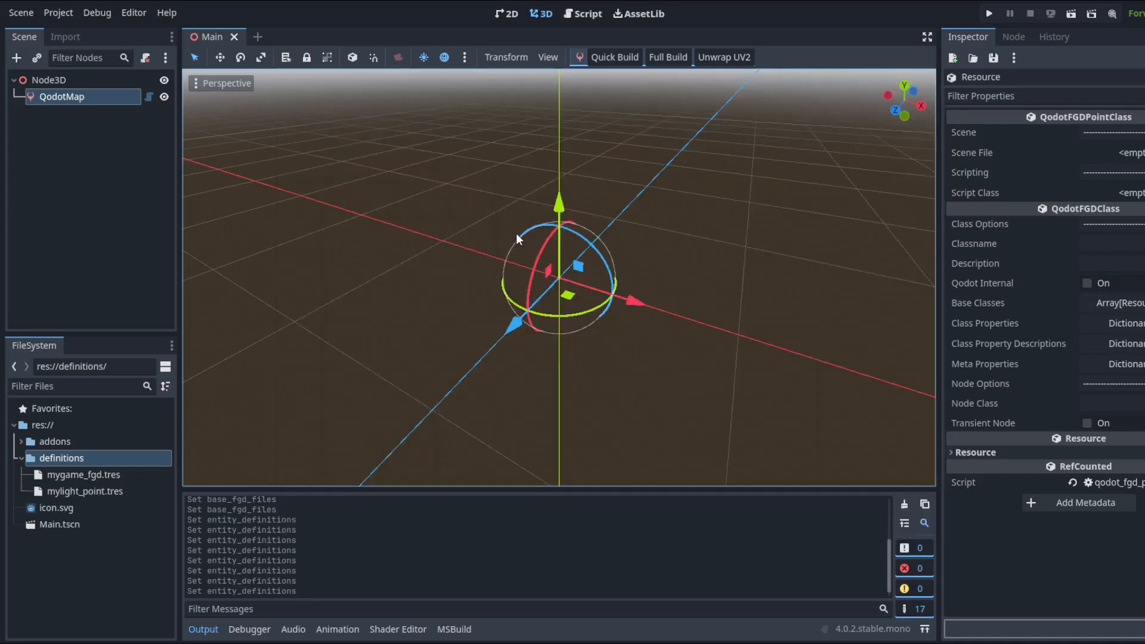
Compare the properties of mygame_fgd.tres with those of mylight_point.tres in the definitions folder, ending on mylight_point.tres.
left_click(109, 494)
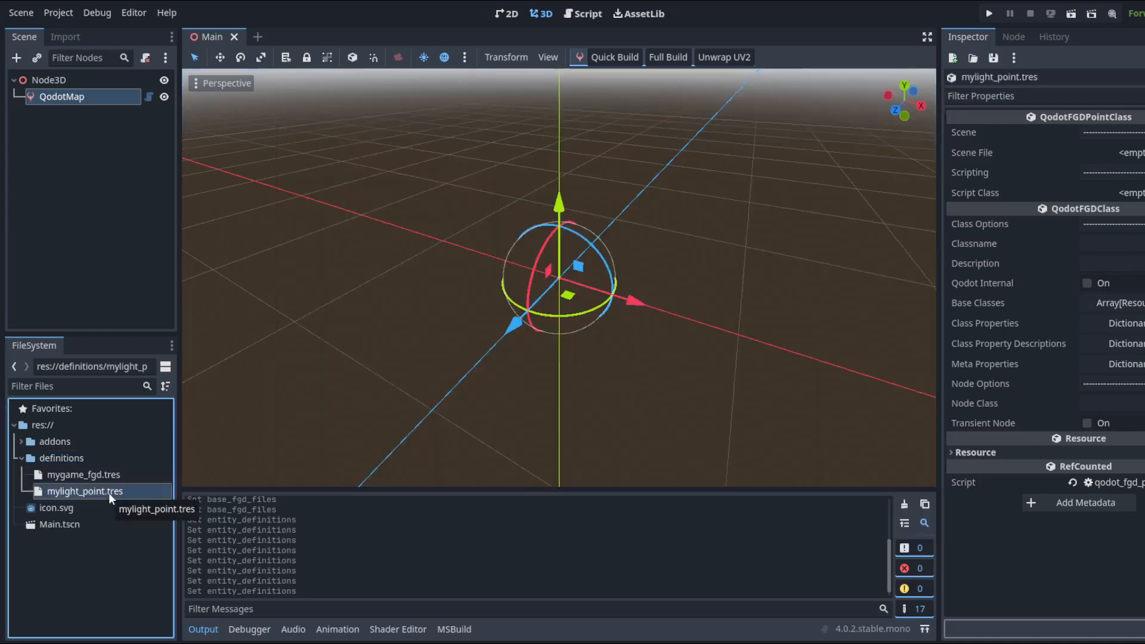
left_click(109, 475)
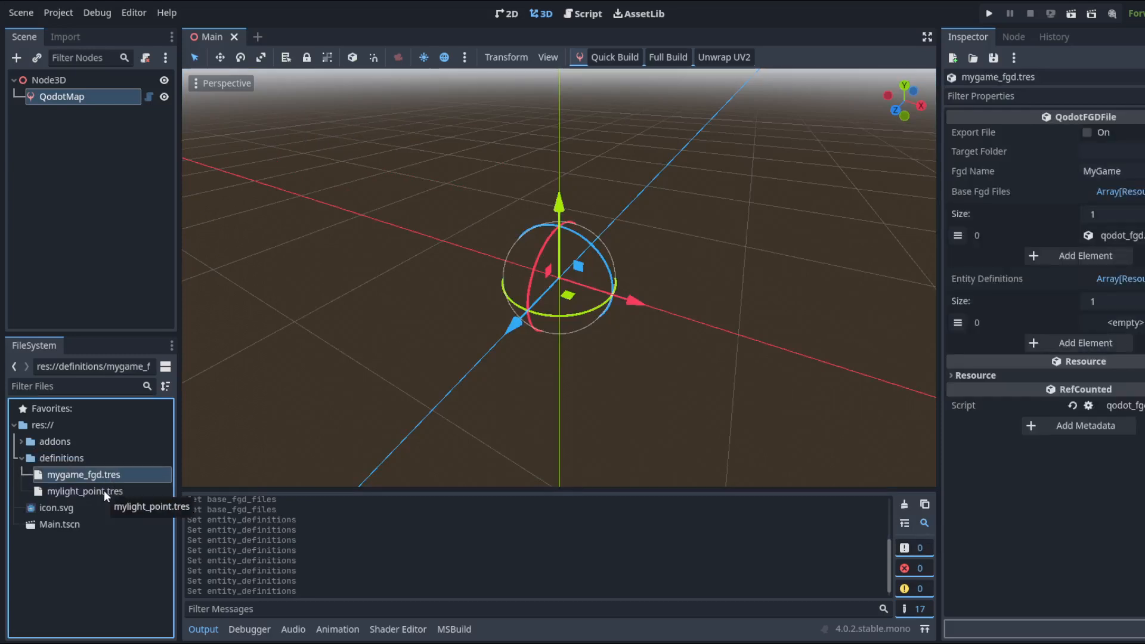
left_click(104, 491)
left_click(103, 481)
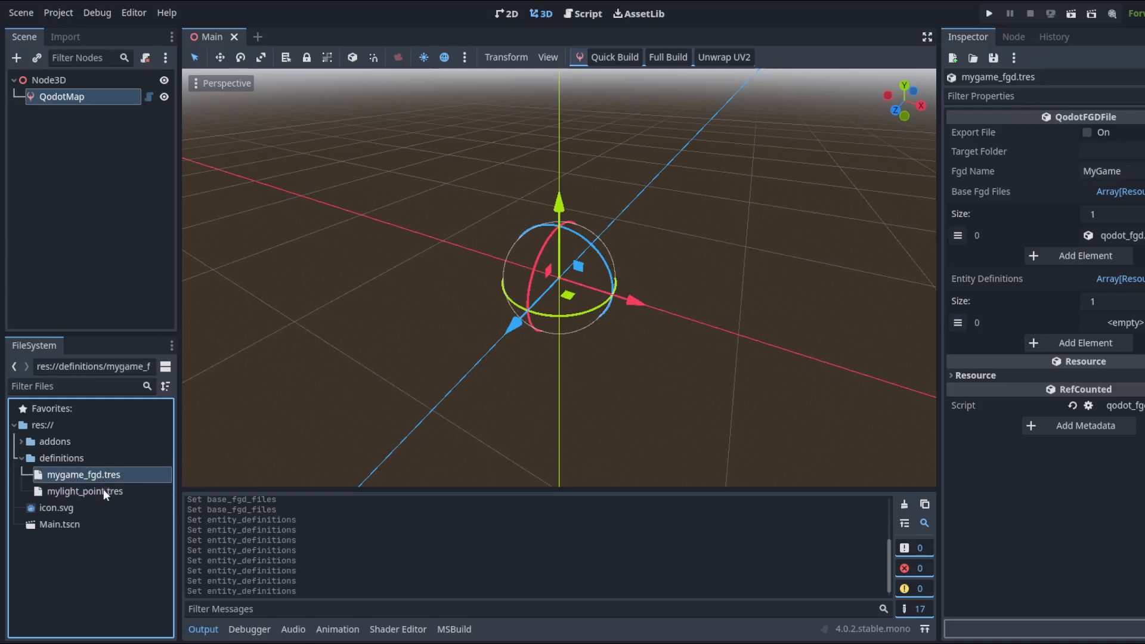
left_click(102, 491)
left_click(104, 477)
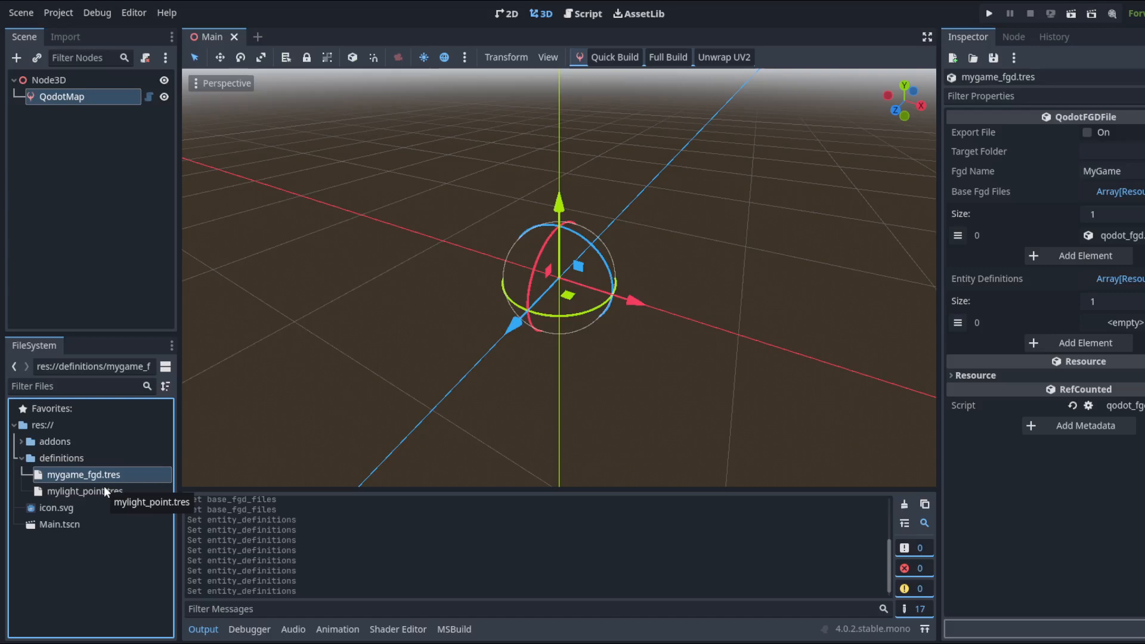
left_click(104, 490)
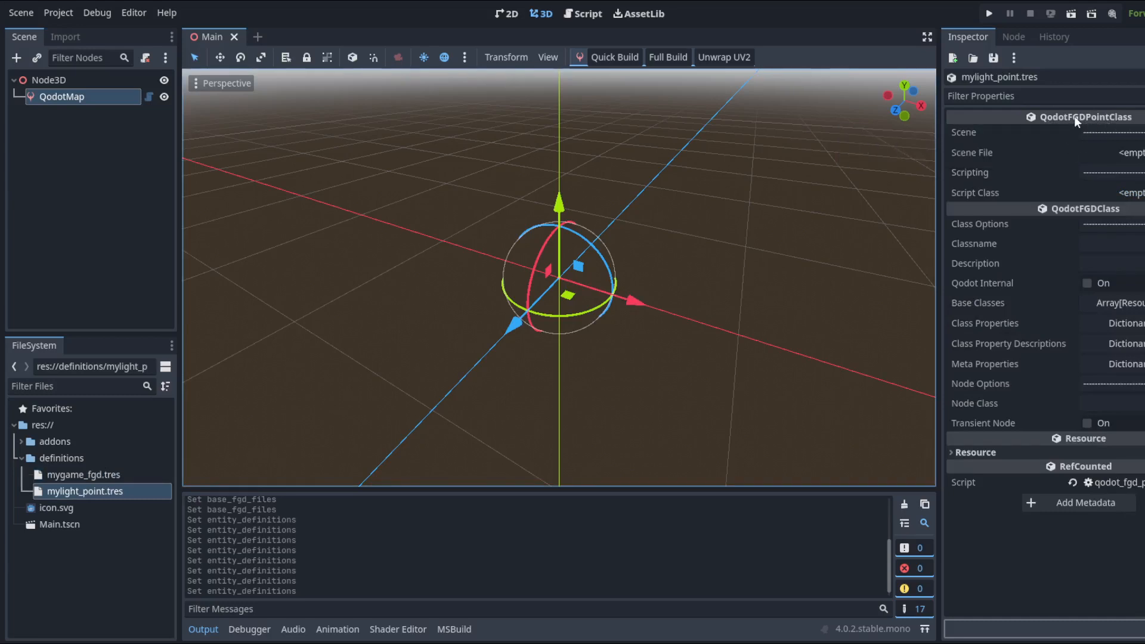
left_click(123, 477)
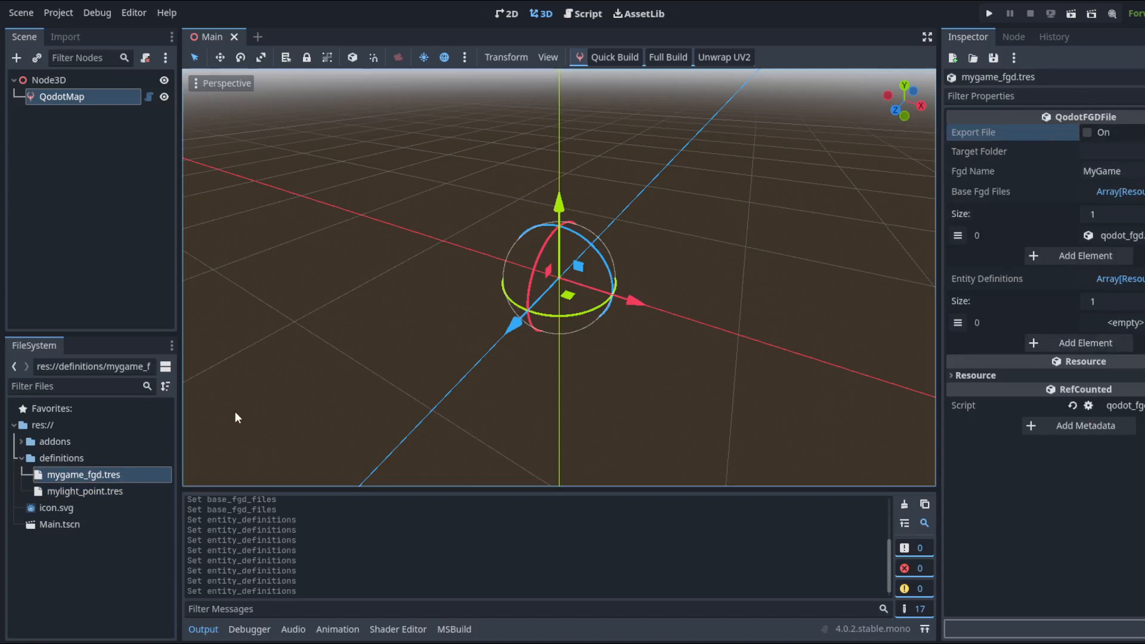
left_click(94, 492)
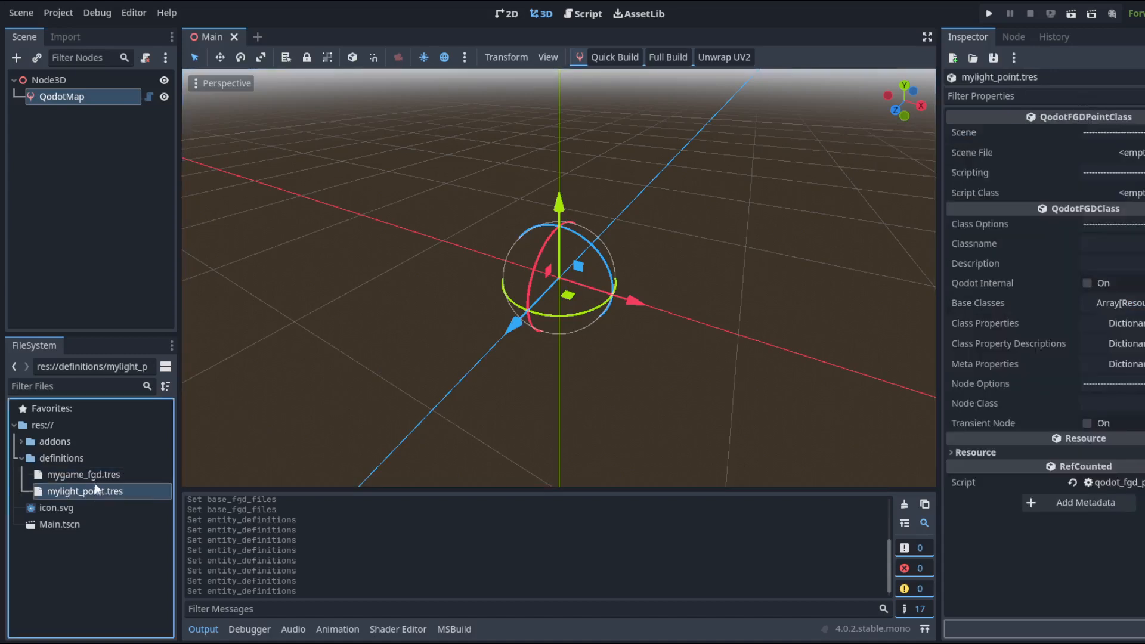
left_click(92, 496)
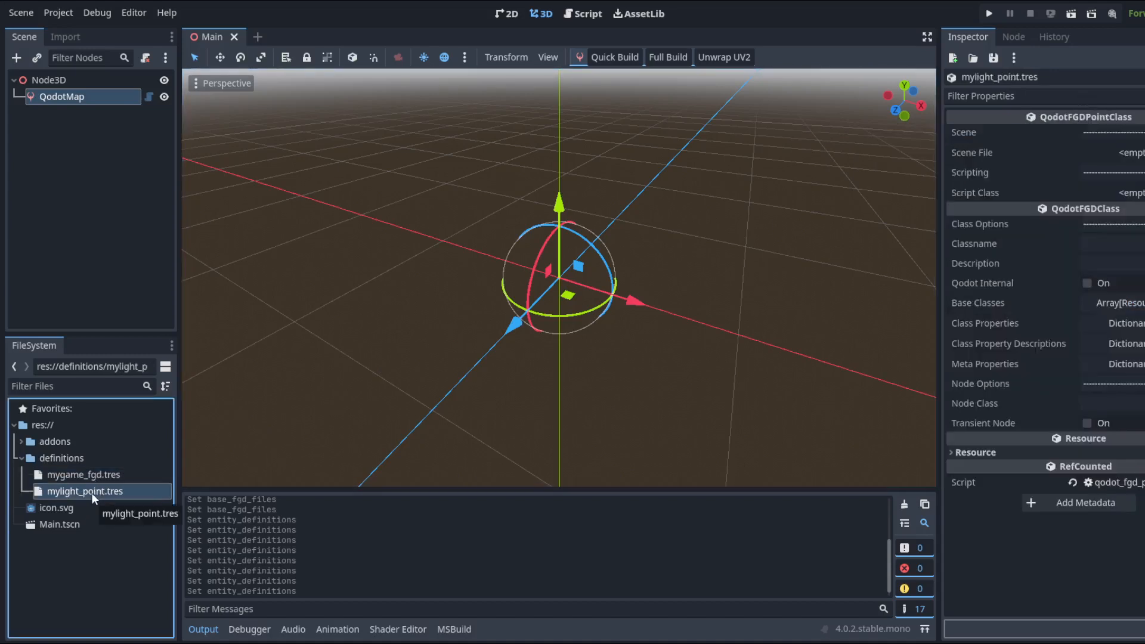
left_click(93, 476)
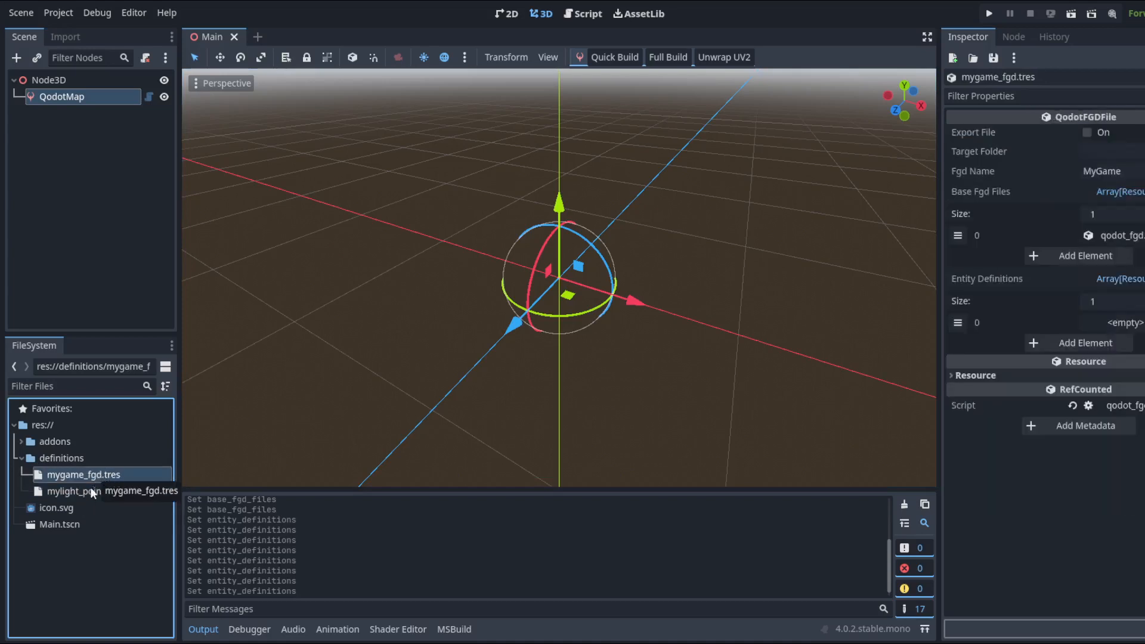
left_click(87, 491)
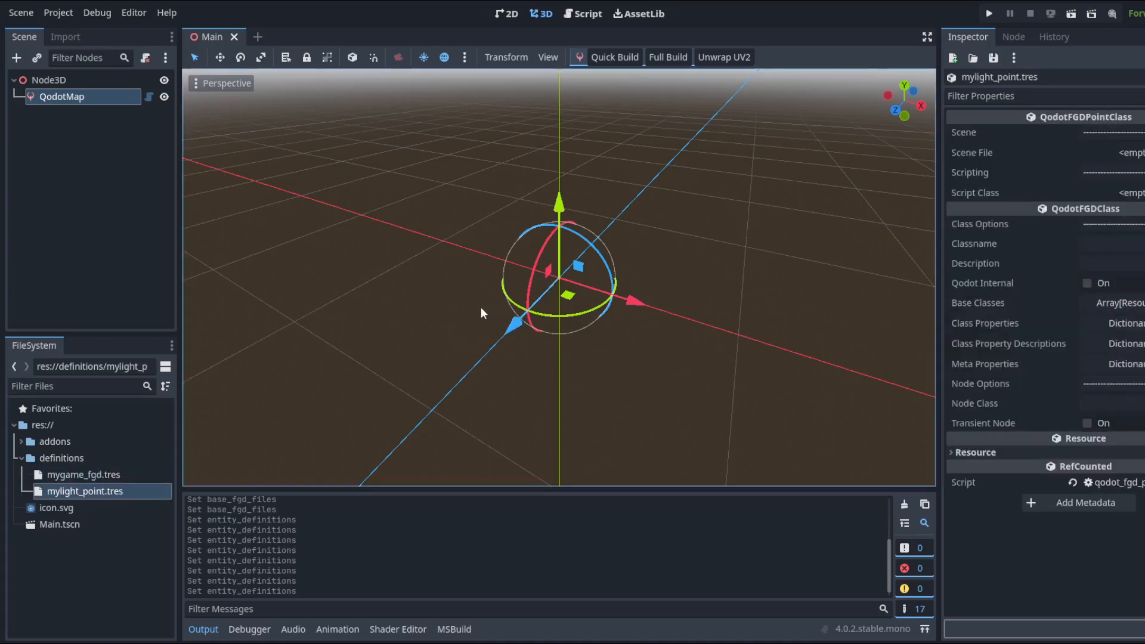
left_click(159, 471)
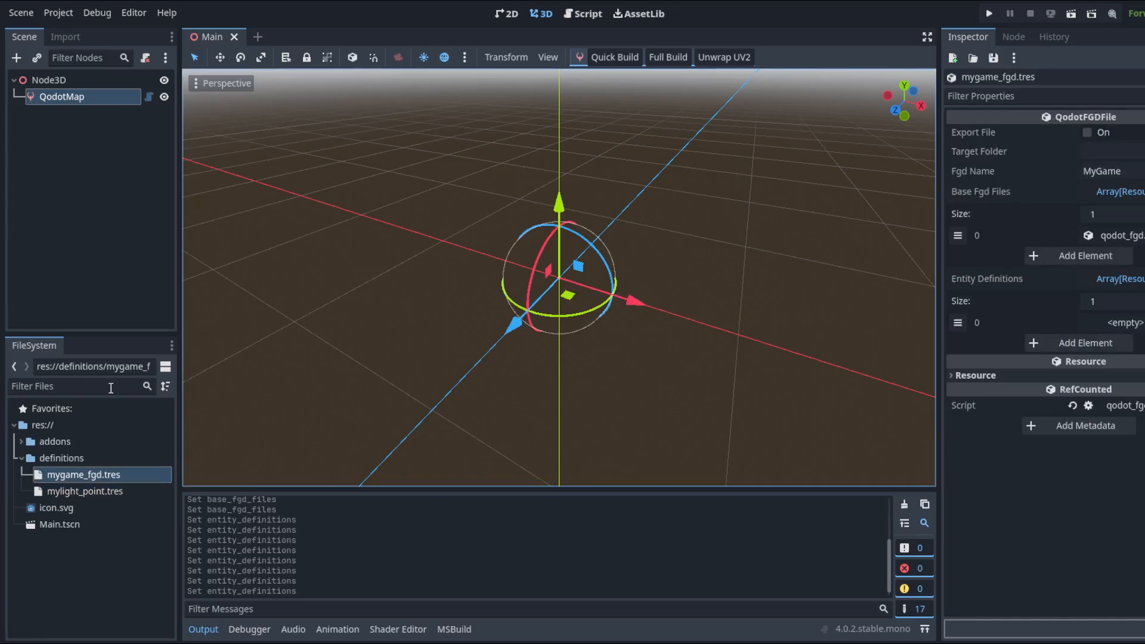
left_click(117, 489)
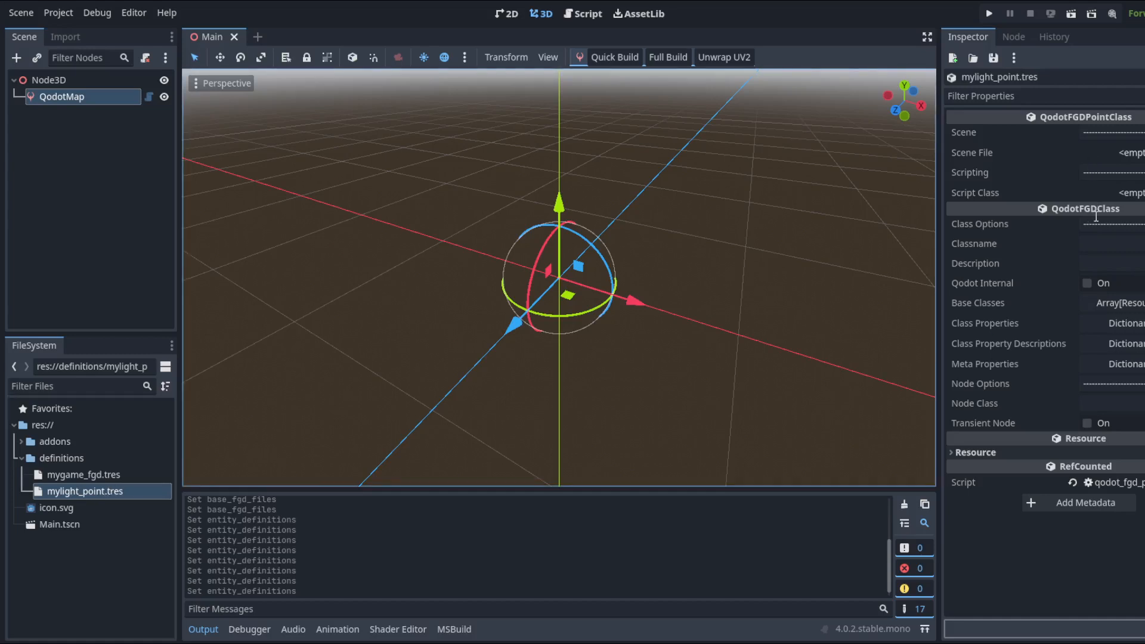
Try light and mylight as the classname of the point class.
left_click(1098, 243)
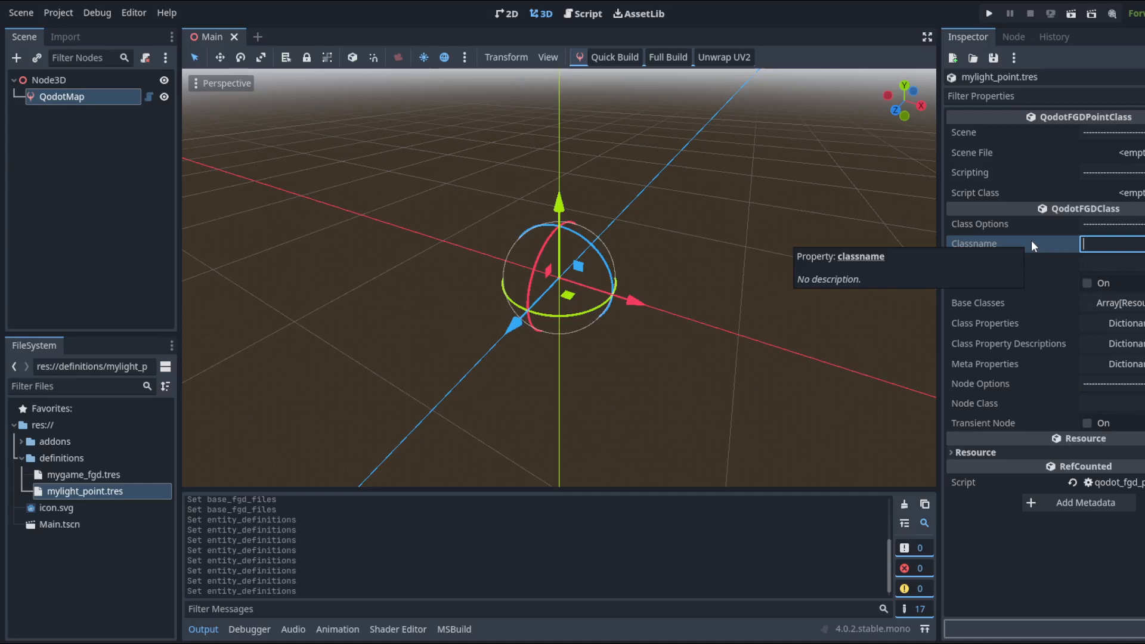
type("light")
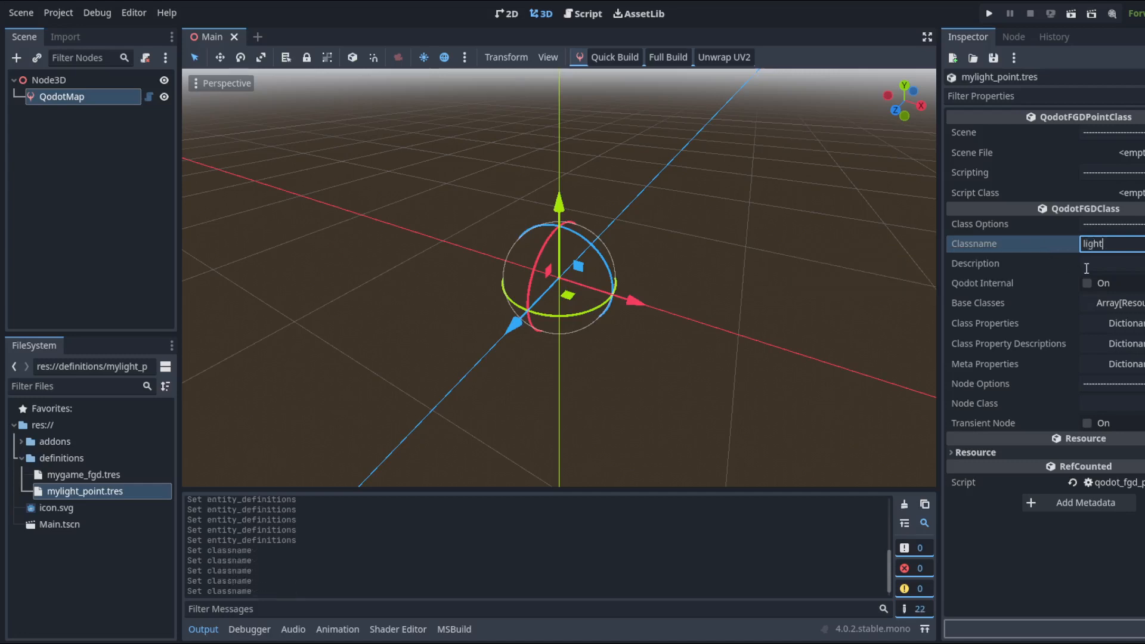
key("ctrl+a")
type("mylight")
key("Return")
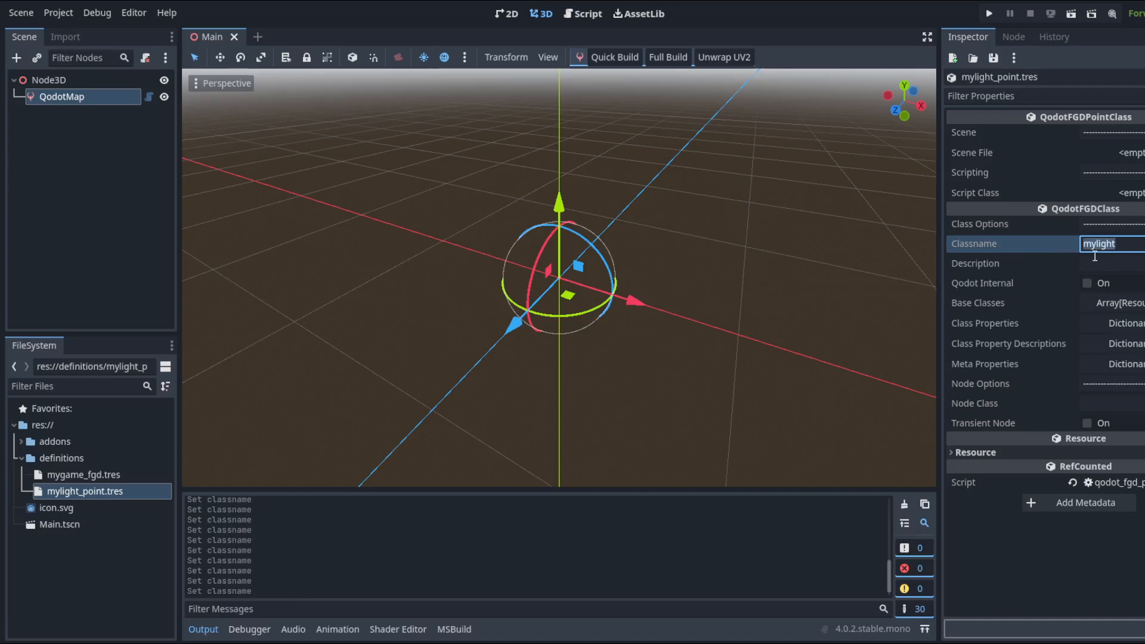
key("BackSpace")
type("light")
key("Tab")
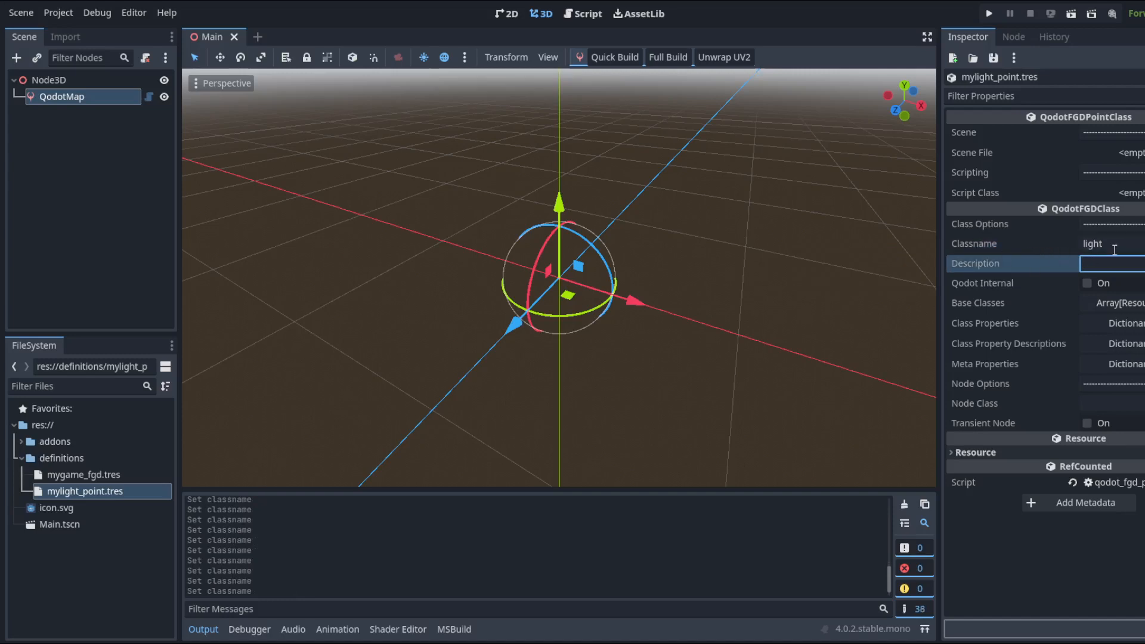
Set the classname of mylight_point.tres to omnilight.
left_click(1114, 249)
key("BackSpace")
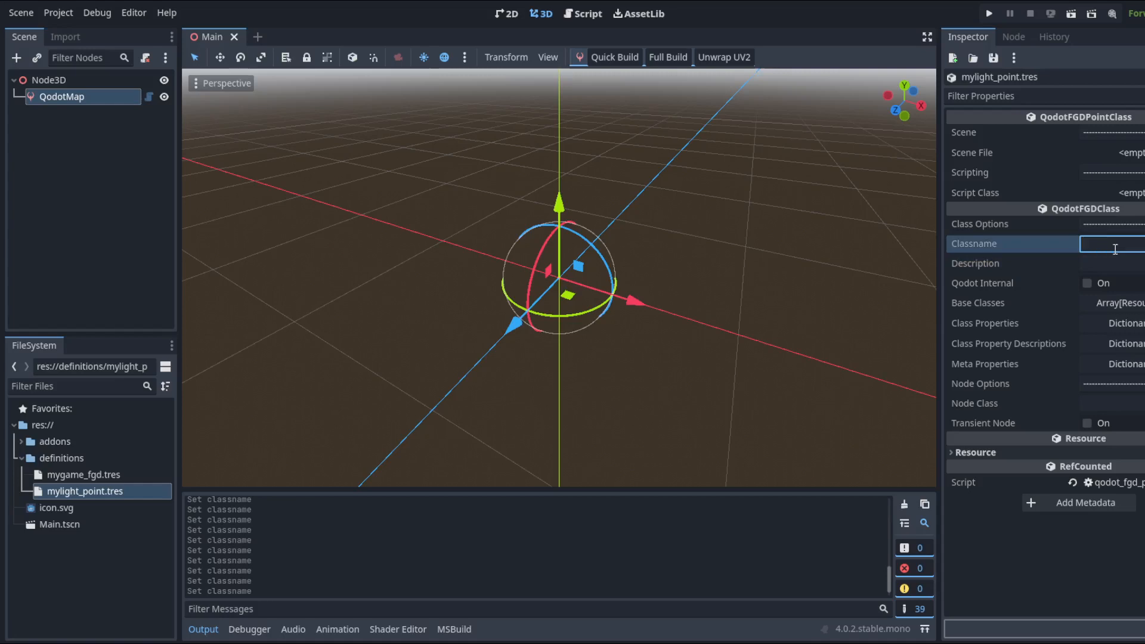
type("light")
key("ctrl+a")
key("BackSpace")
type("omnilight")
key("Tab")
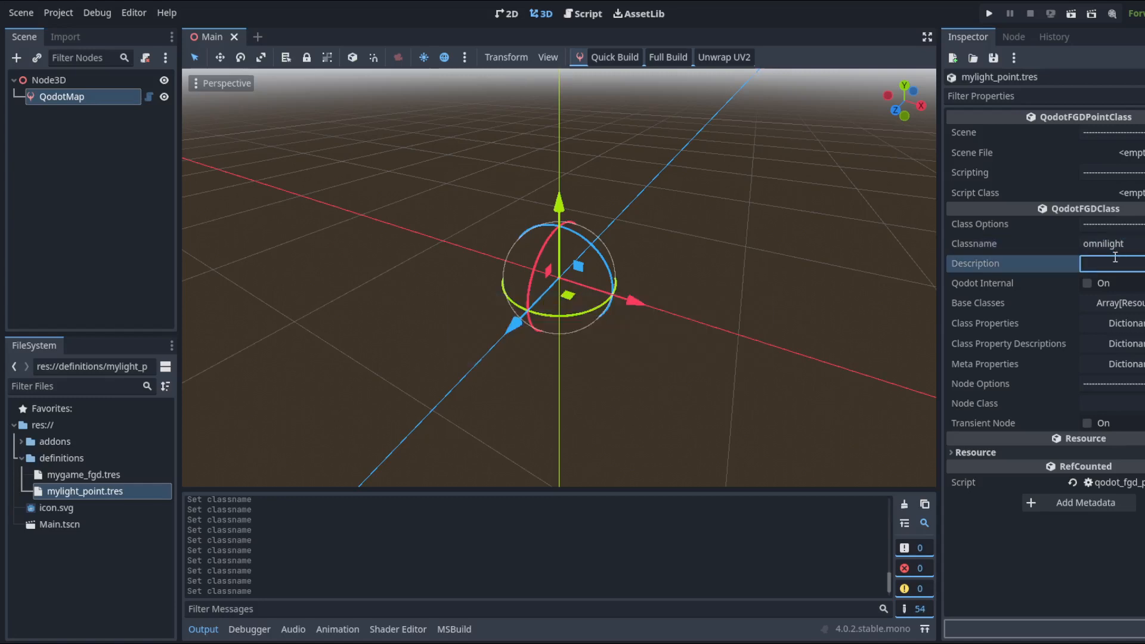
Enter "A basic omni-directional light" as the description of the point class and save.
type("A basic omn")
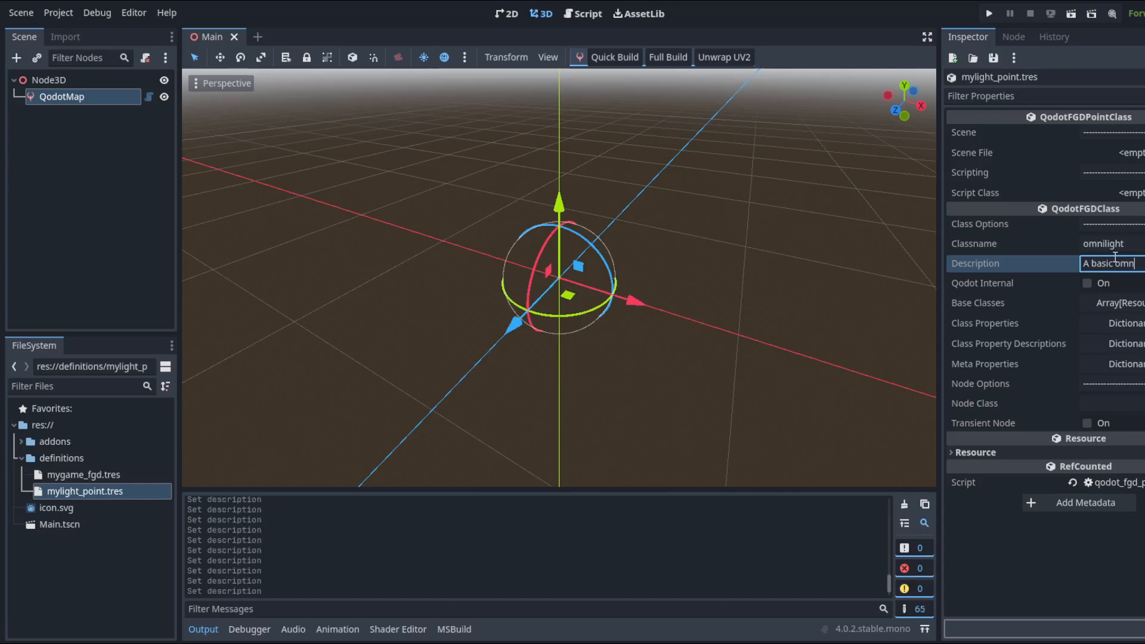
type("i-directional li")
key("ctrl+s")
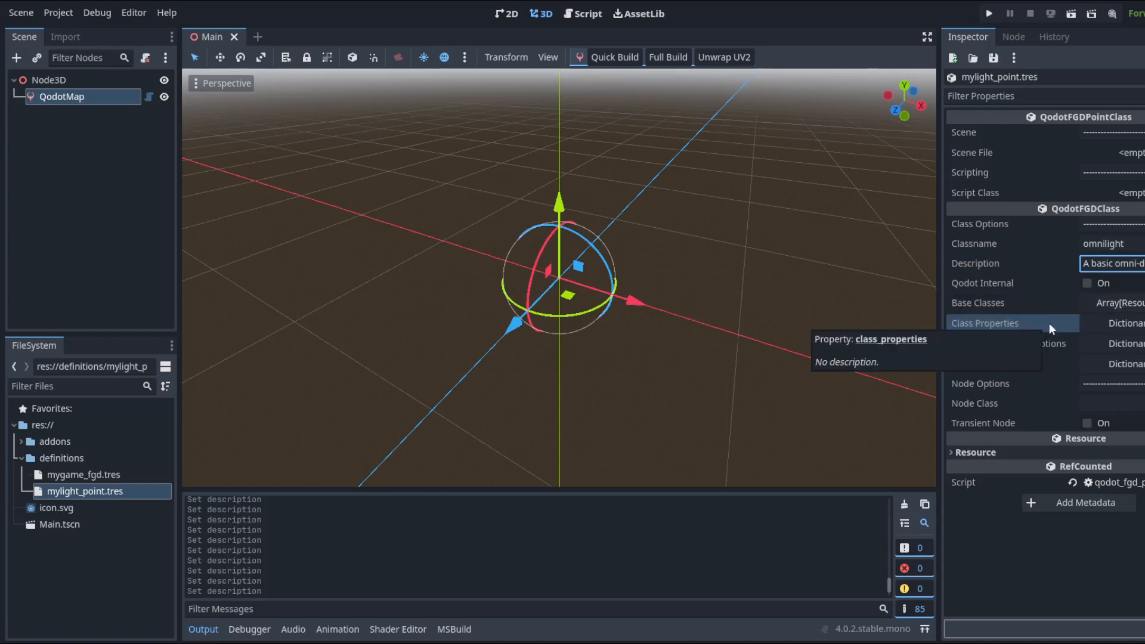
Look into the Class Properties and Class Property Descriptions dictionaries of the point class and collapse them again.
left_click(1086, 322)
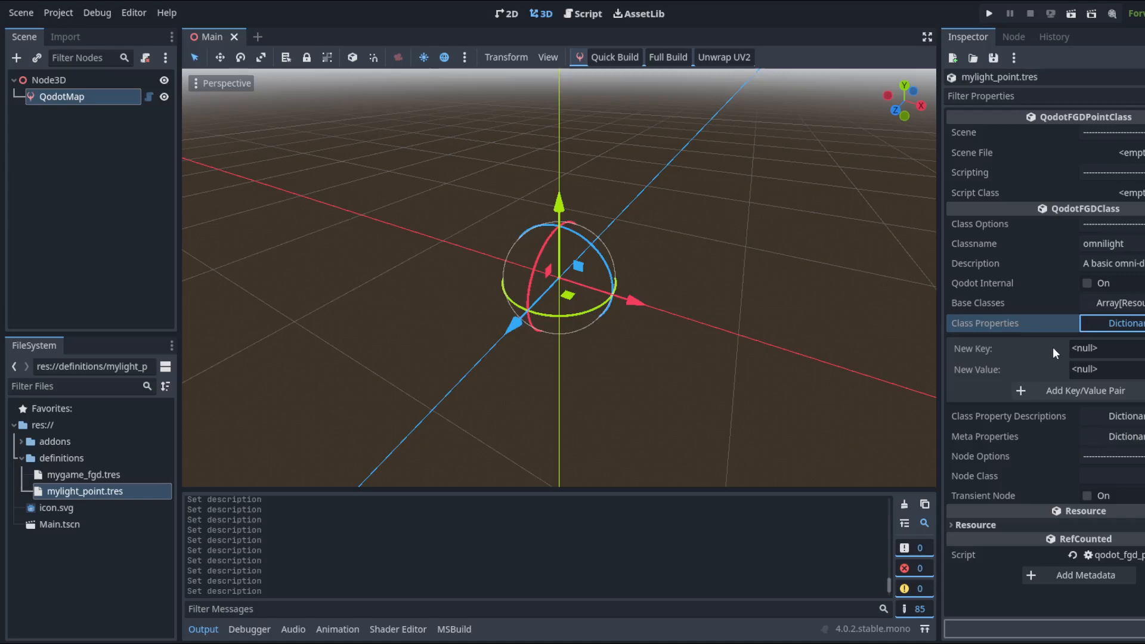
left_click(1089, 327)
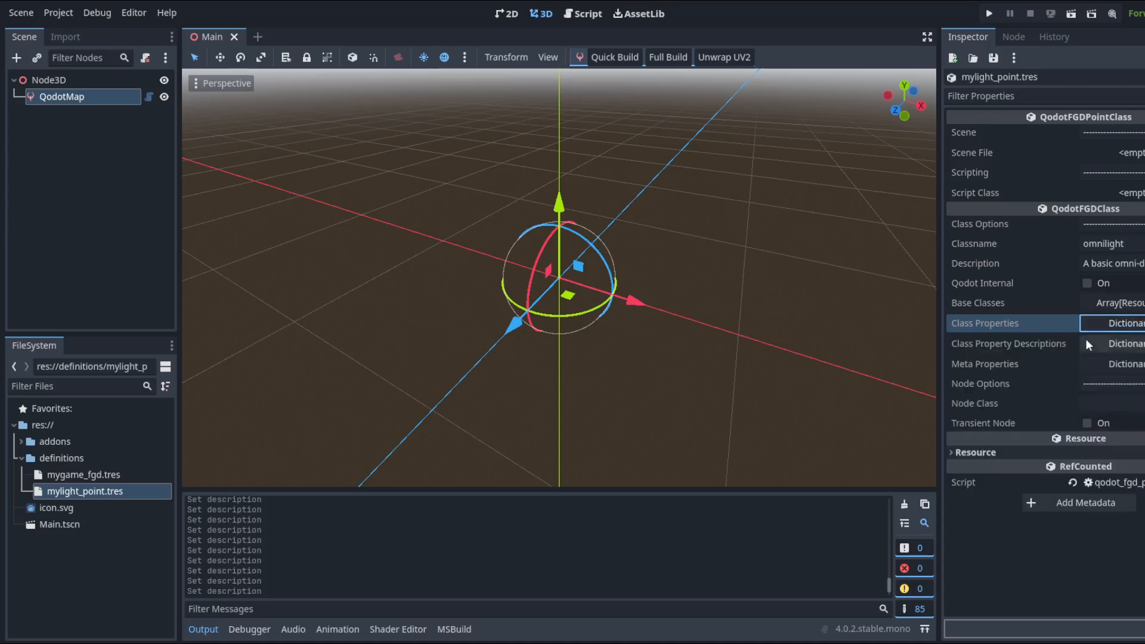
left_click(1085, 325)
left_click(1085, 325)
left_click(1087, 346)
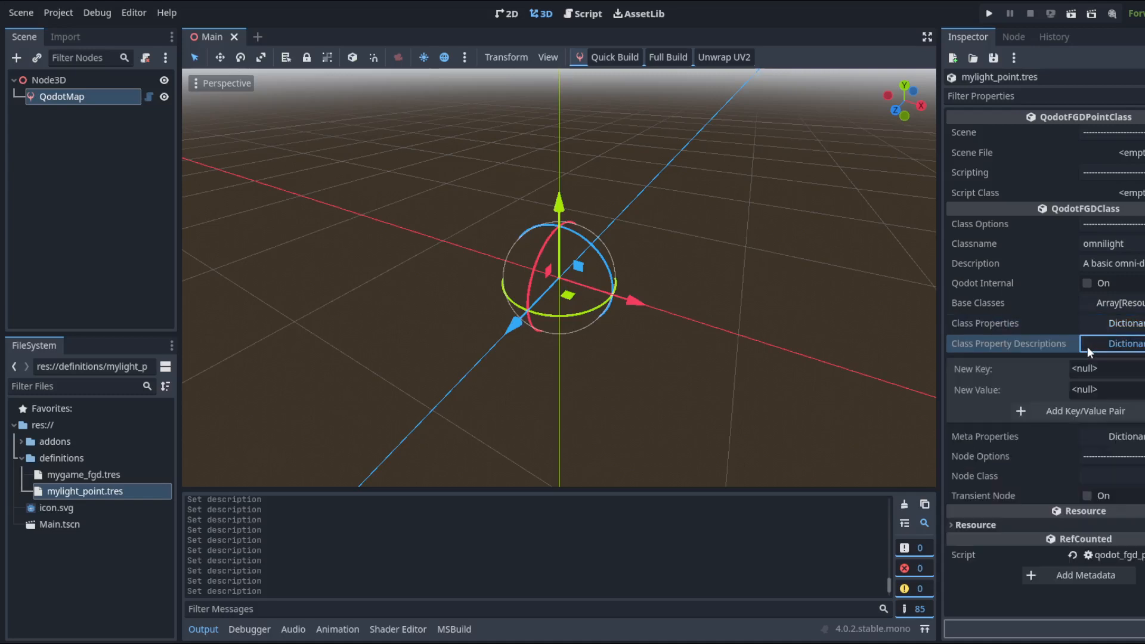
left_click(1087, 346)
Try a String key named range and color for a new class property, and clear the key again.
left_click(1106, 323)
left_click(1140, 349)
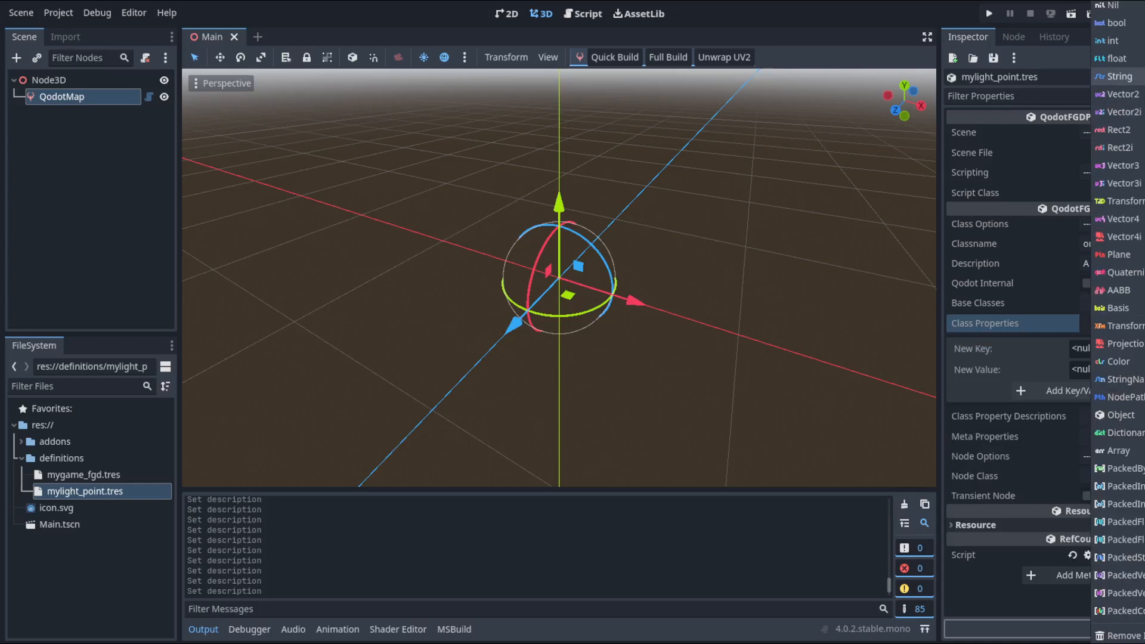
left_click(1119, 76)
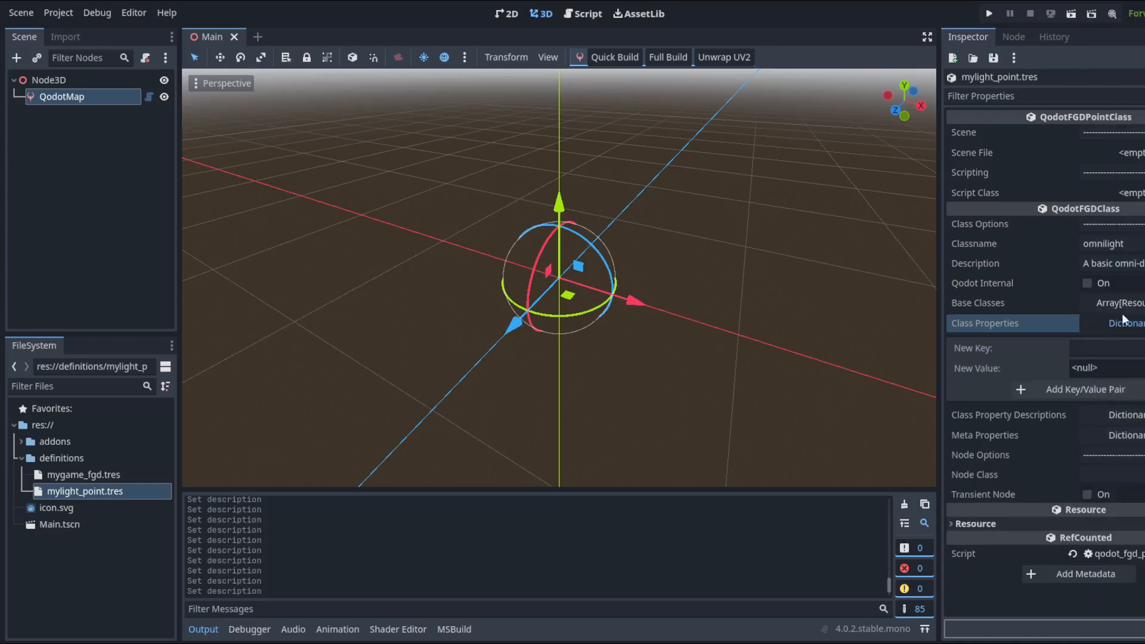
left_click(1112, 351)
type("range")
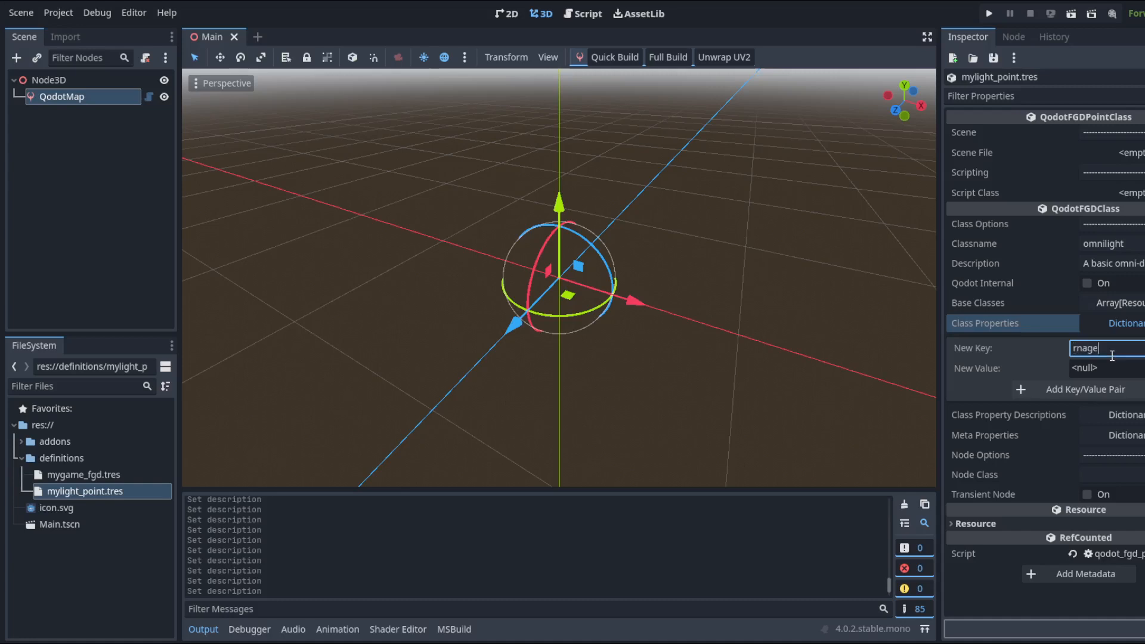
key("ctrl+a")
type("color")
left_click(1139, 368)
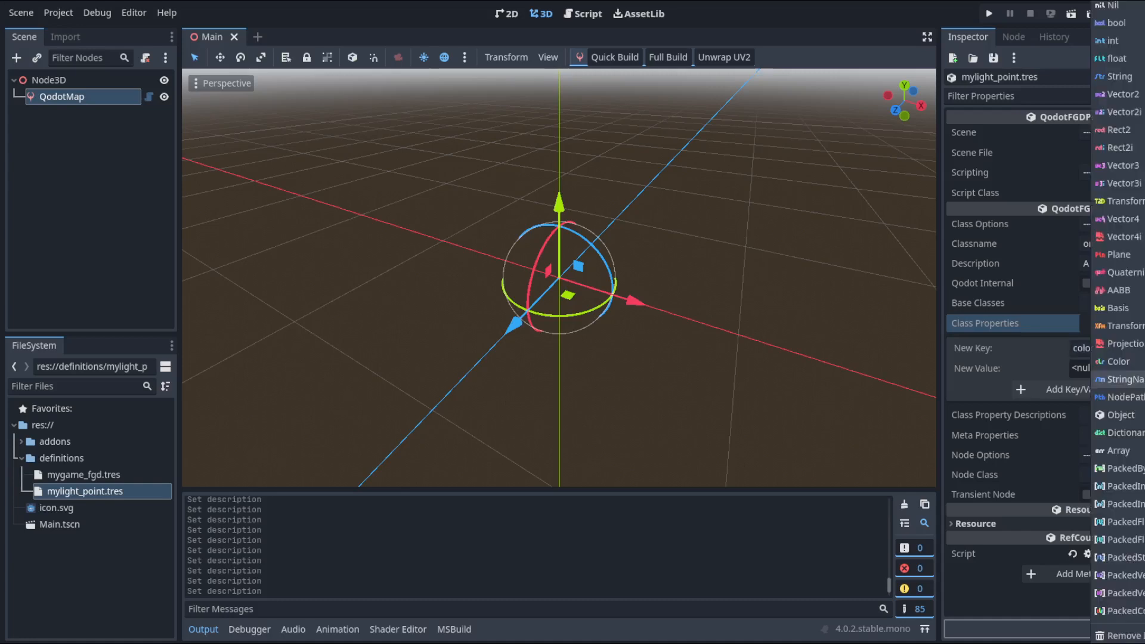
left_click(1039, 384)
left_click(1108, 354)
key("ctrl+a")
key("BackSpace")
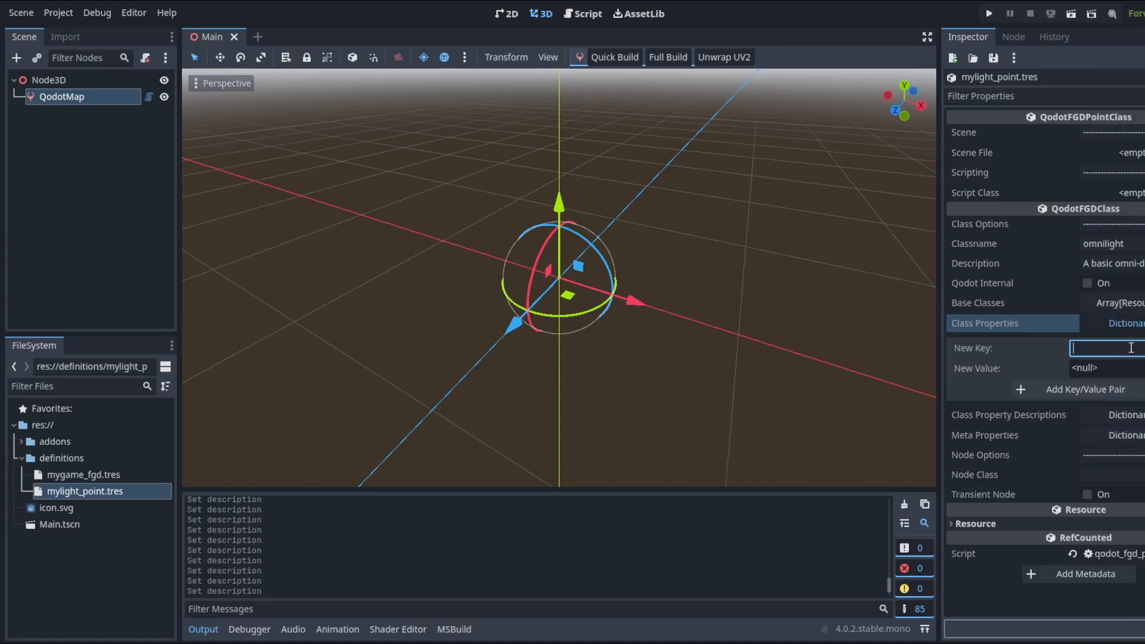
Try Color, float and bool as value types for the new class property, and collapse the dictionary without adding a pair.
left_click(1139, 368)
left_click(1127, 362)
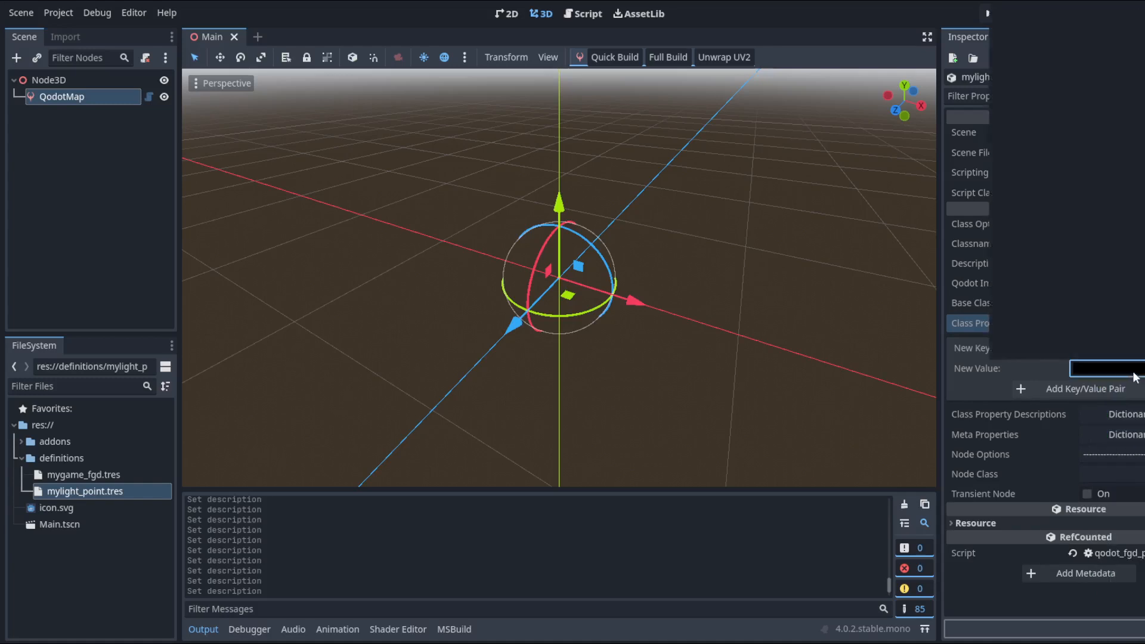
left_click(1132, 371)
left_click(1127, 52)
left_click(1139, 368)
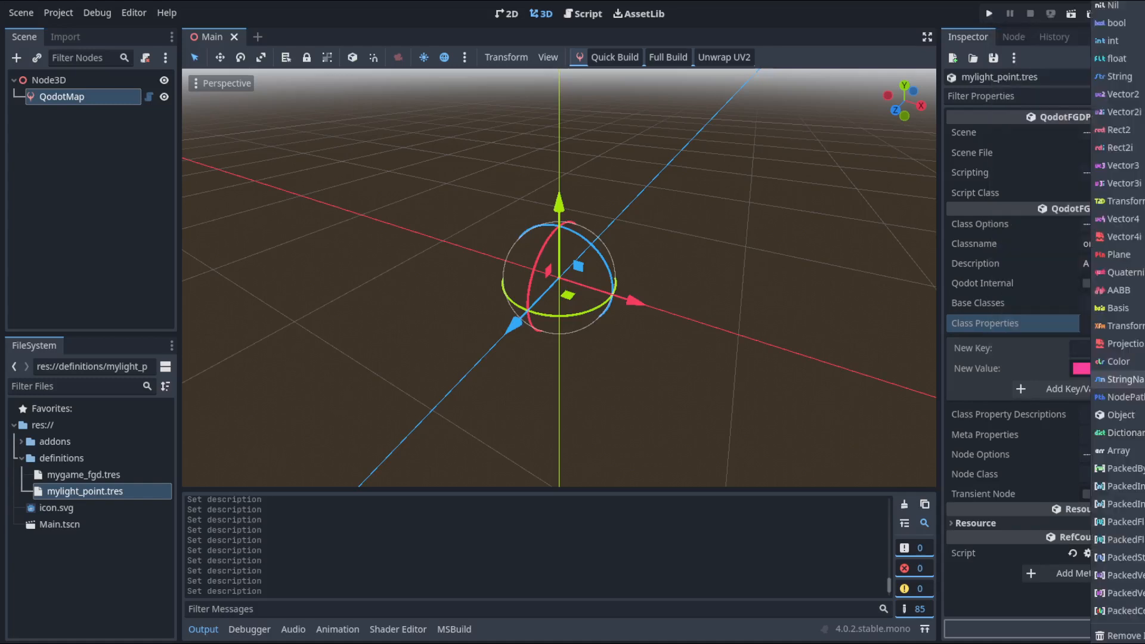
left_click(1117, 59)
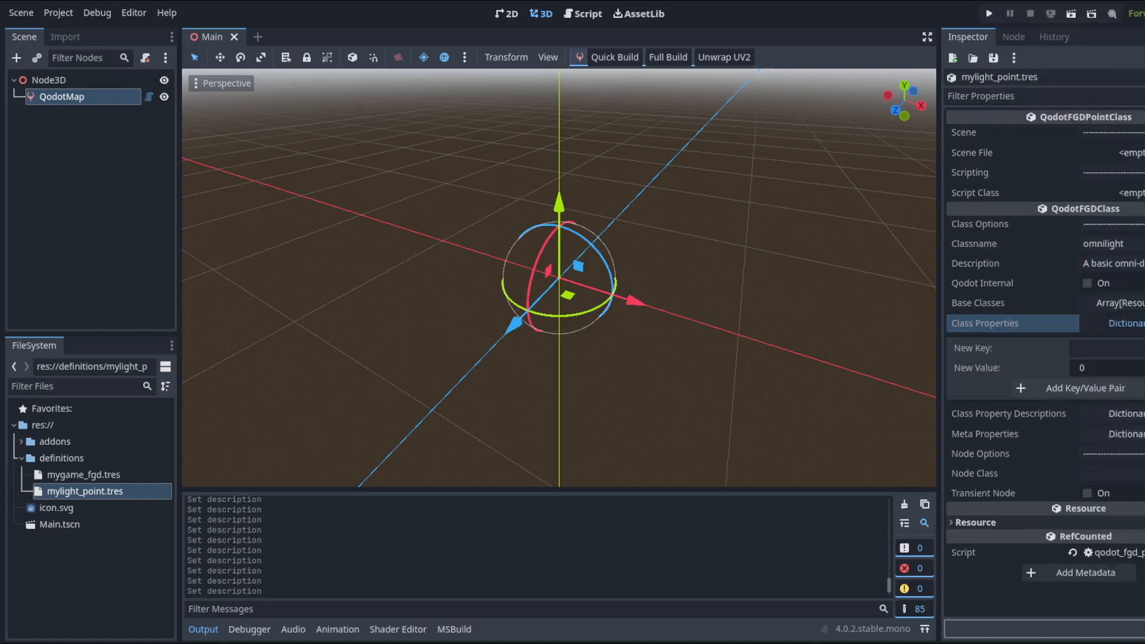
left_click_drag(1091, 368, 1115, 368)
left_click(1139, 367)
left_click(1116, 22)
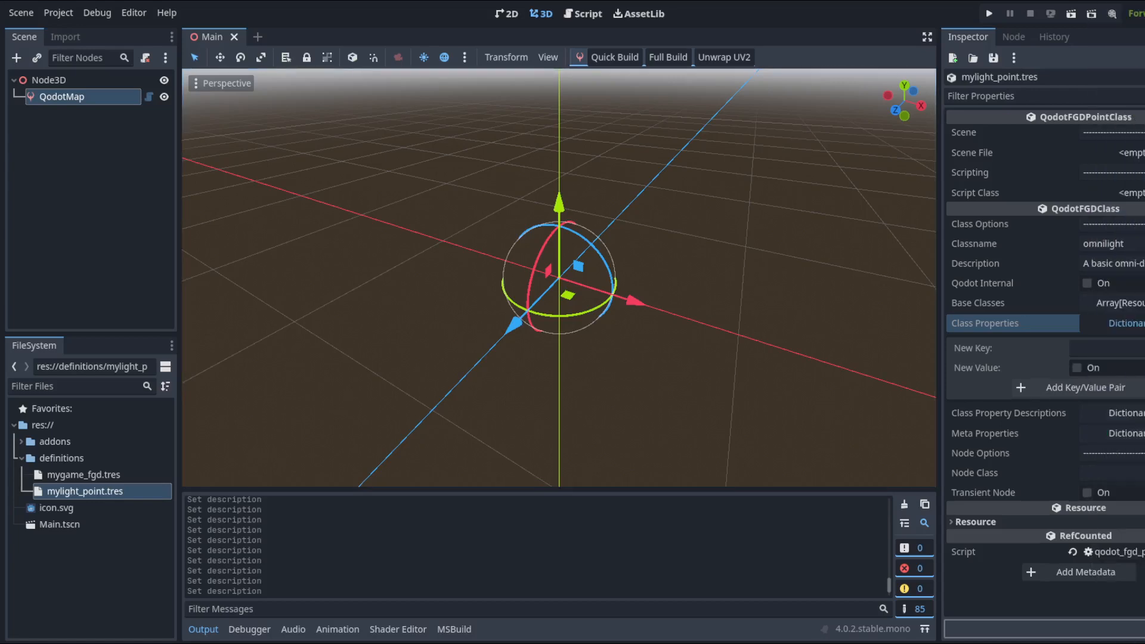
left_click(1091, 368)
left_click(1125, 323)
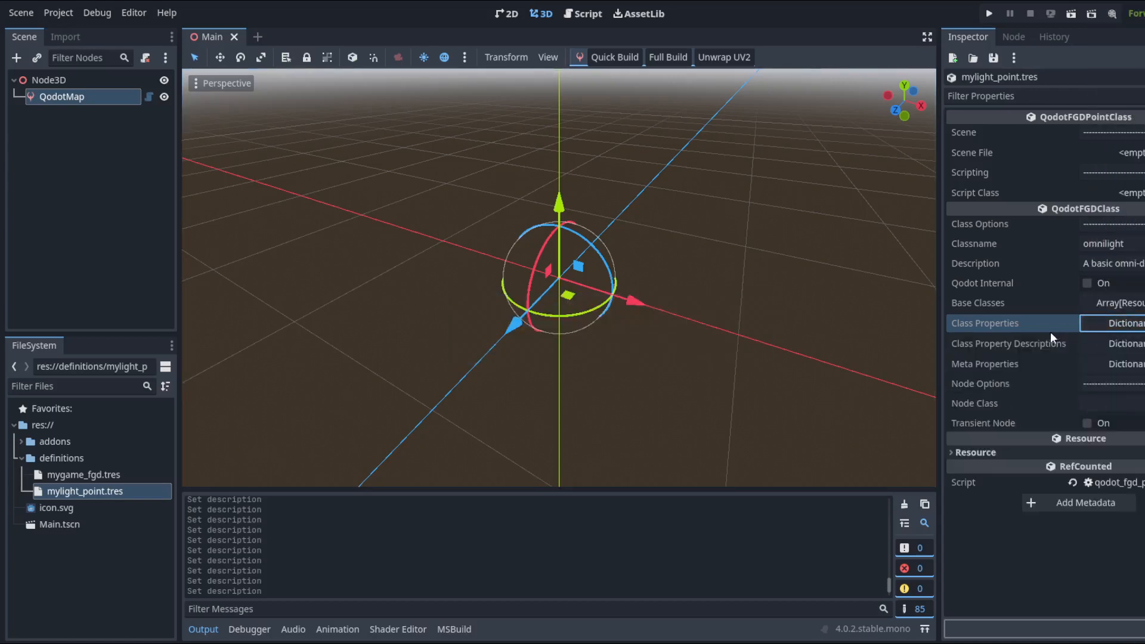
Set the color entry in the point class's Meta Properties to hex e90082.
left_click(1088, 367)
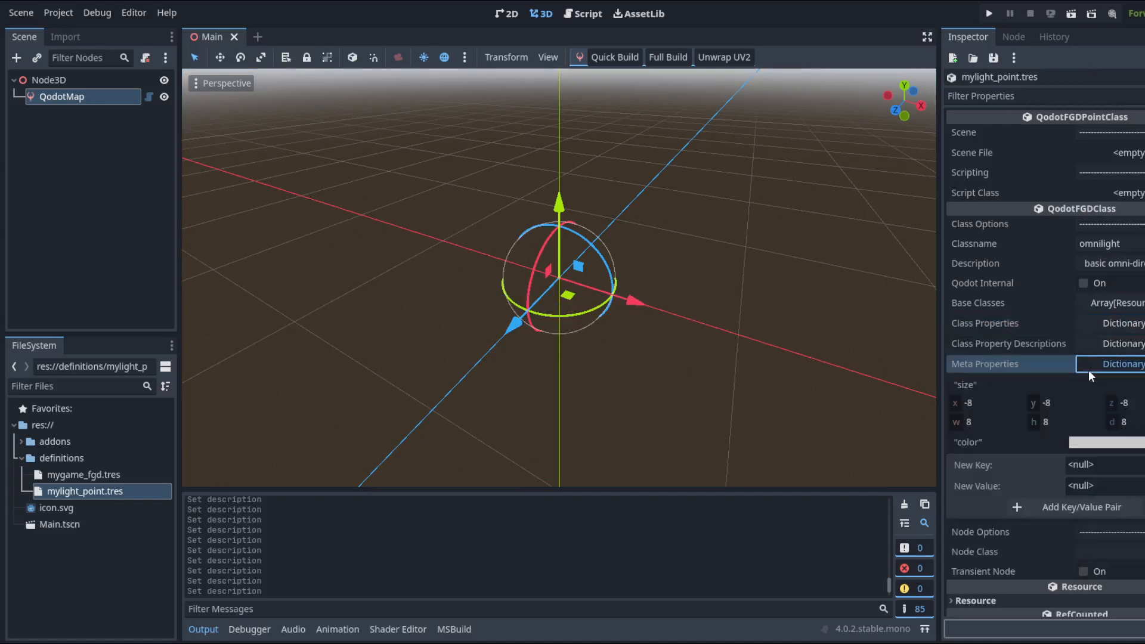
left_click(1082, 446)
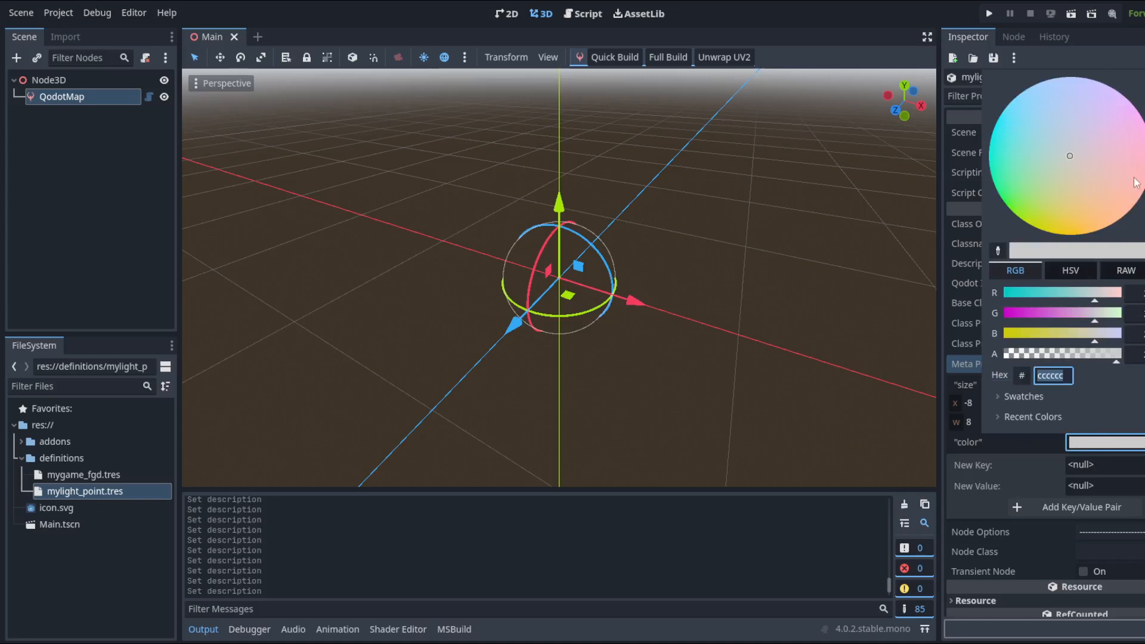
type("e90082")
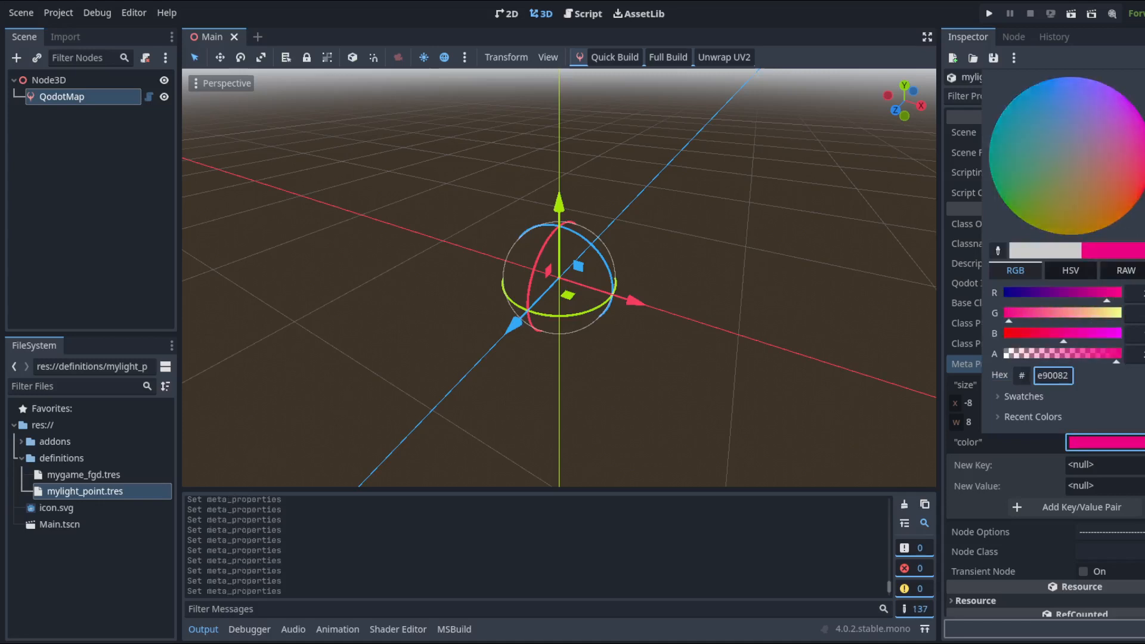
left_click(1076, 435)
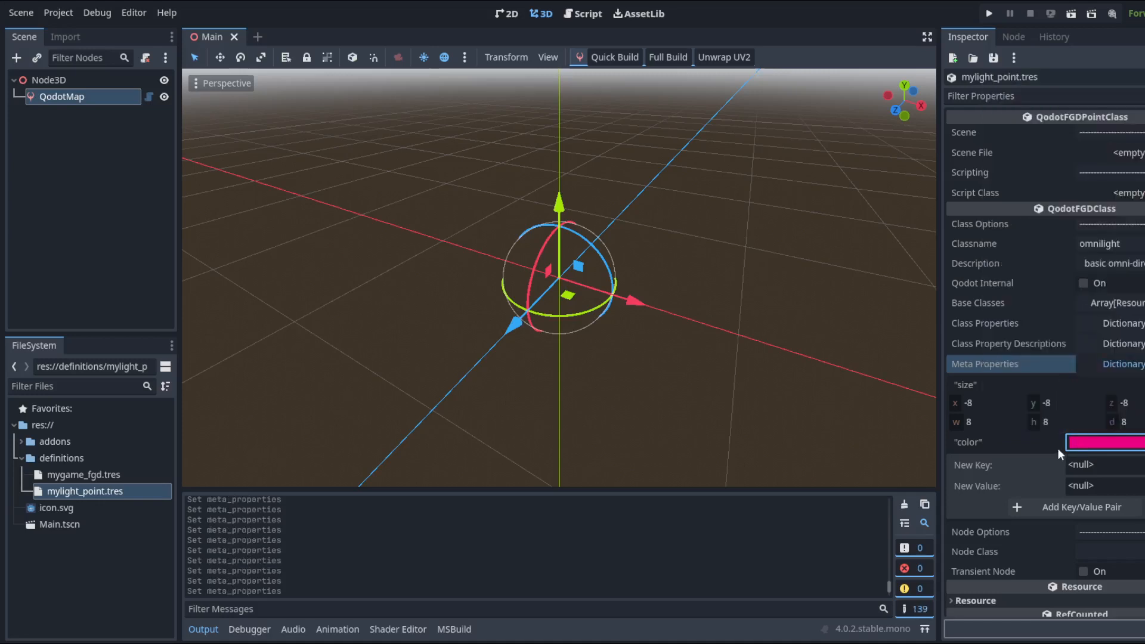
Set the x, y and z values of the size meta property to -4 each.
left_click(1007, 403)
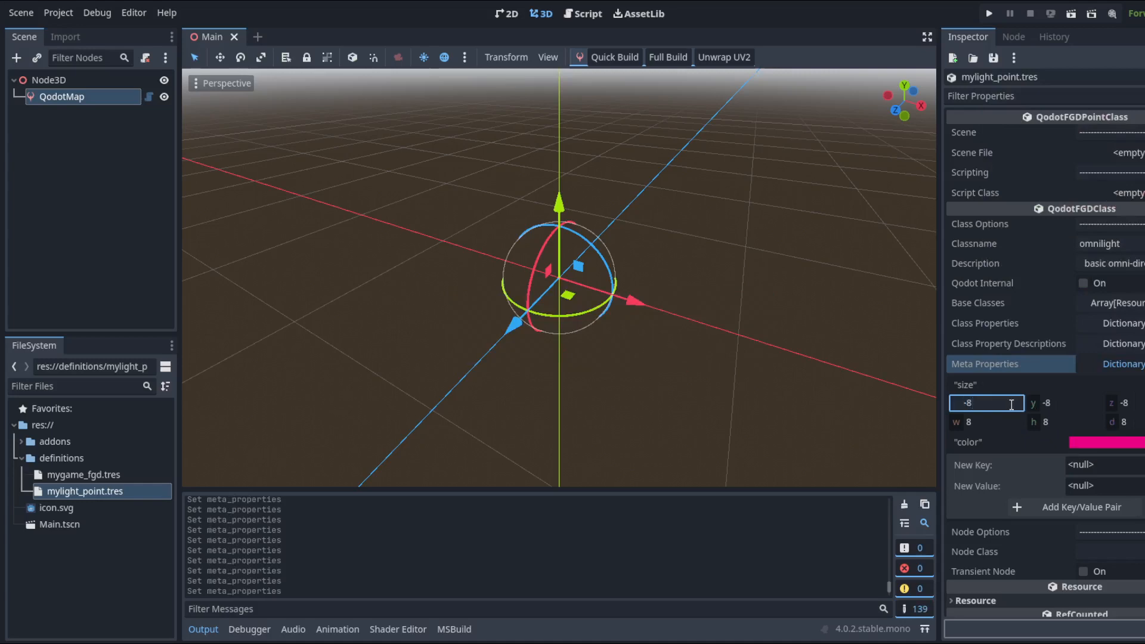
key("BackSpace")
type("4")
key("Return")
left_click(1095, 404)
key("BackSpace")
type("4")
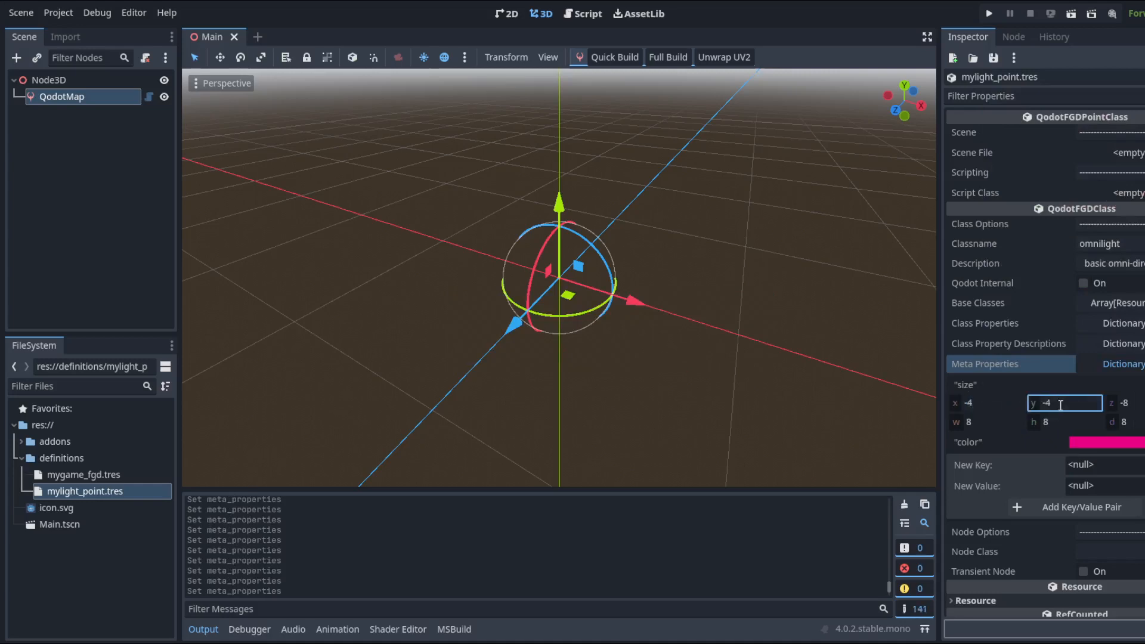
key("Return")
left_click(1136, 403)
type("4")
Set the w, h and d values of the size meta property to 4 each.
left_click(995, 423)
type("4")
key("Tab")
type("4")
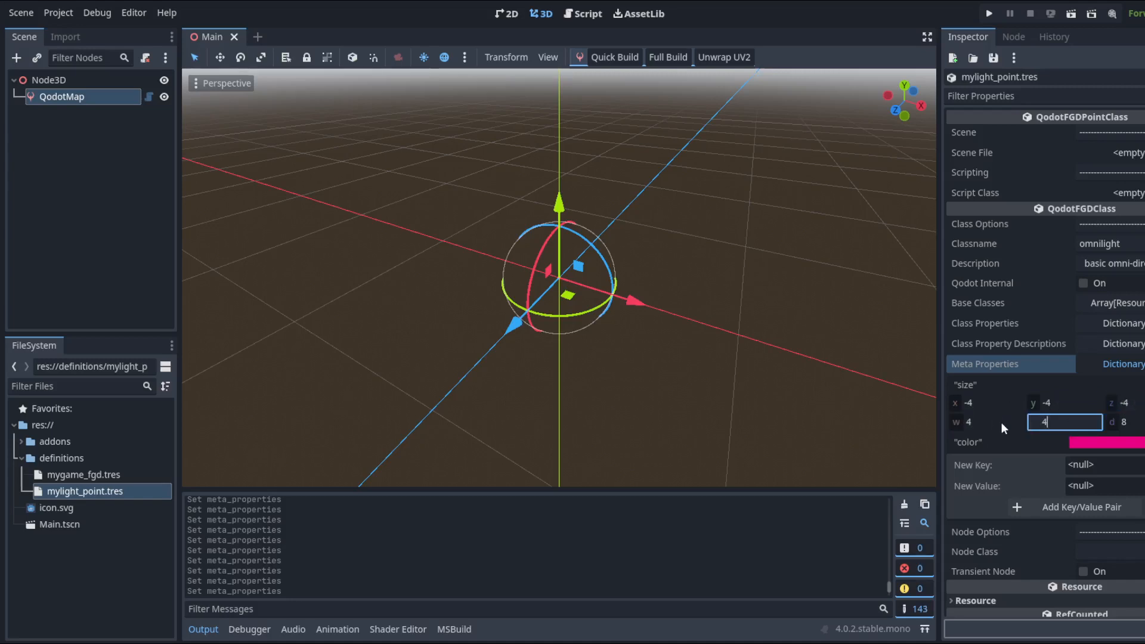
key("Tab")
type("4")
key("Tab")
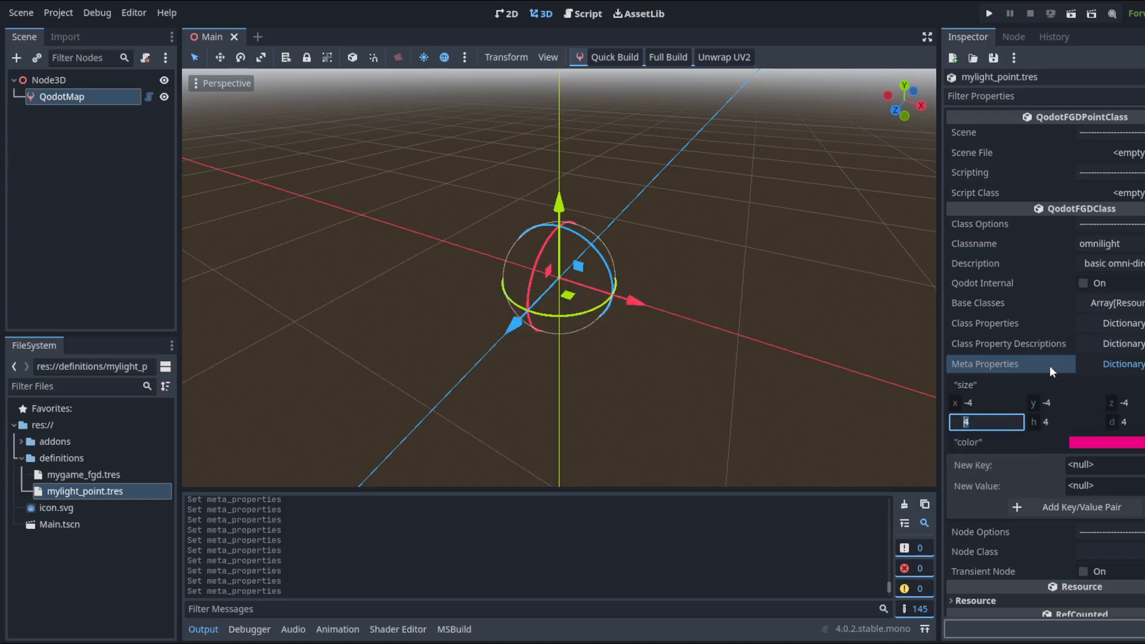
left_click(1117, 365)
left_click(1084, 363)
Set the node class of the point class to OmniLight3D.
scroll(1002, 405, "down", 1)
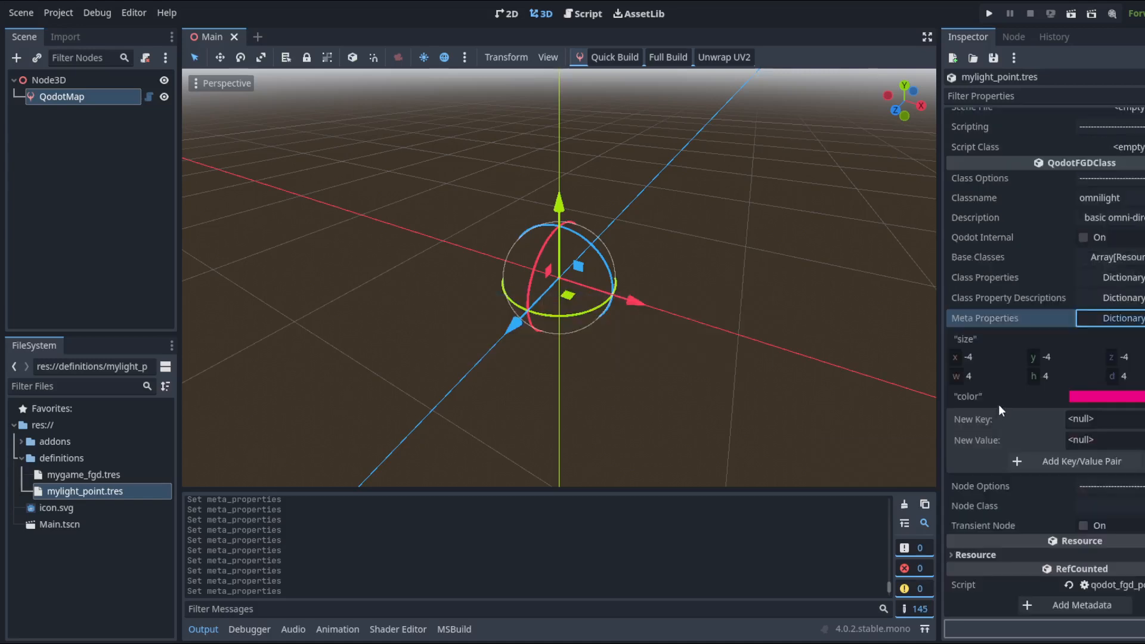
left_click(1102, 505)
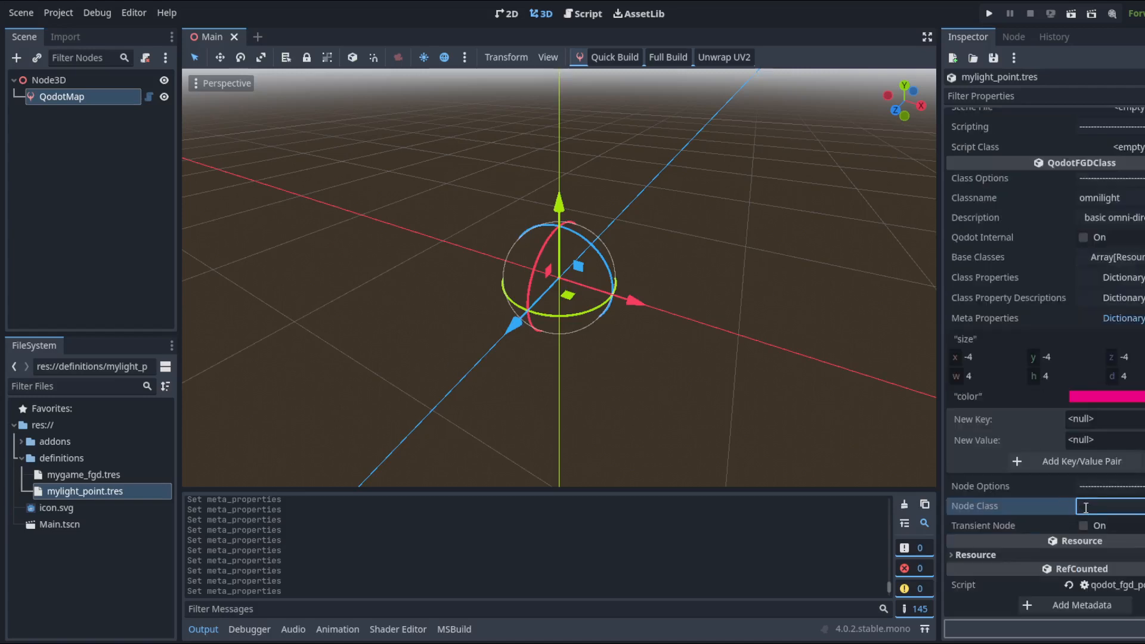
type("OmniLight3D")
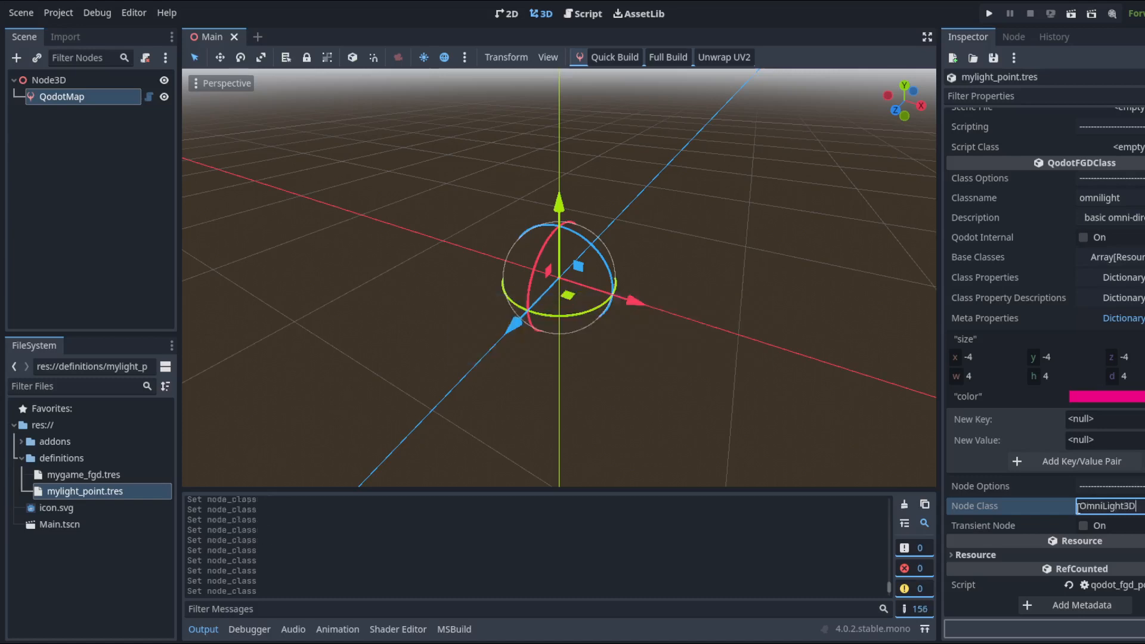
Search the built-in help for omnilight to check the node class name, and close the search.
key("F1")
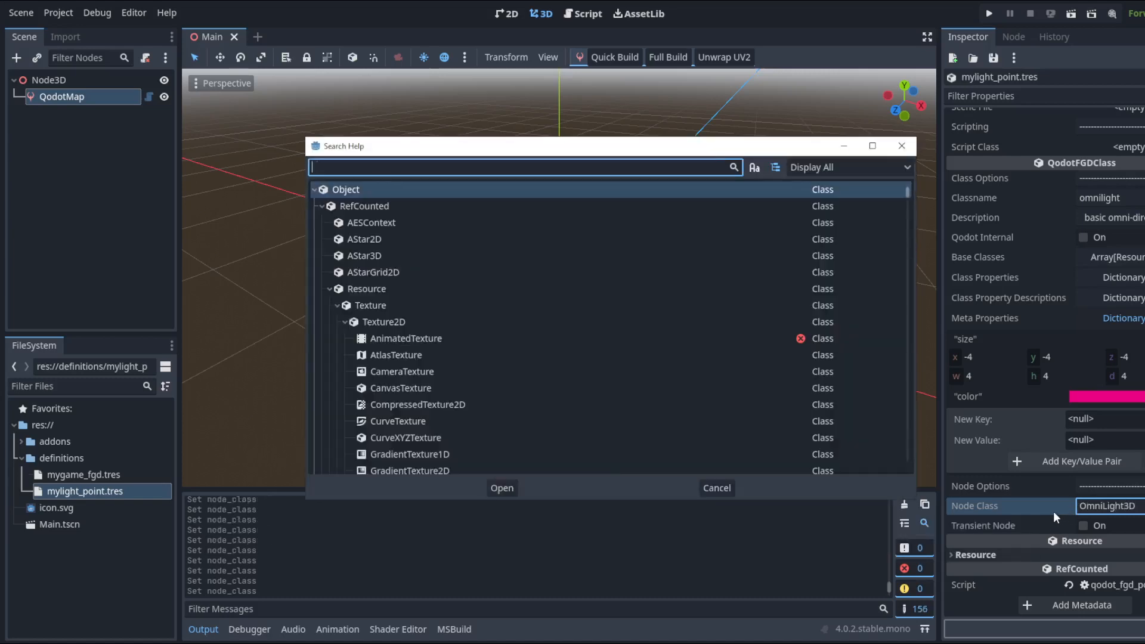
type("omnilight")
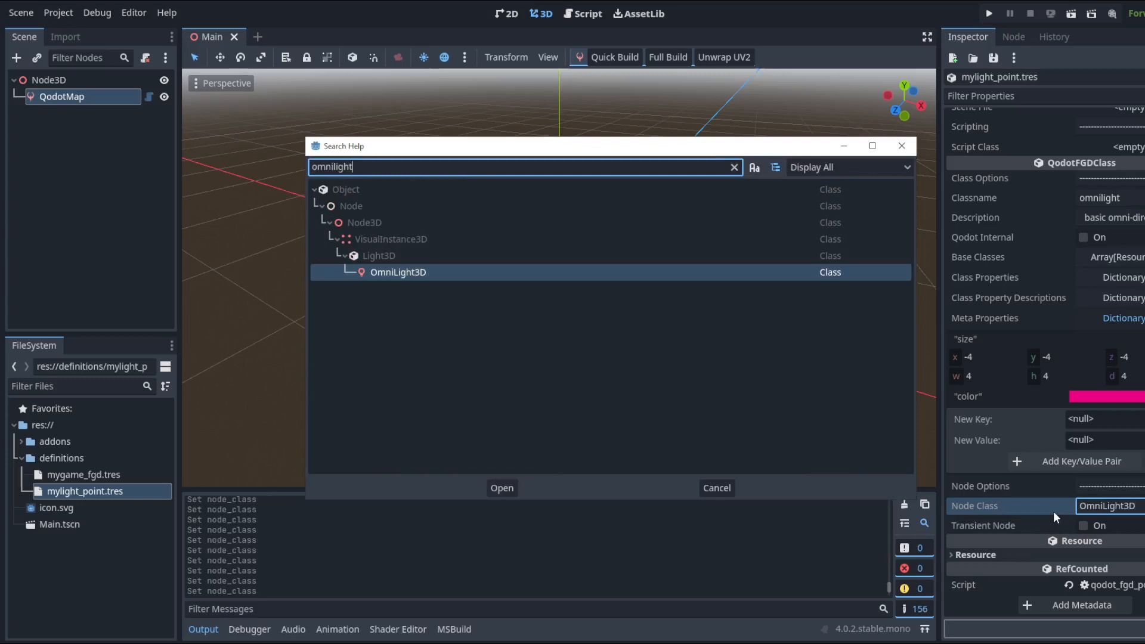
key("Escape")
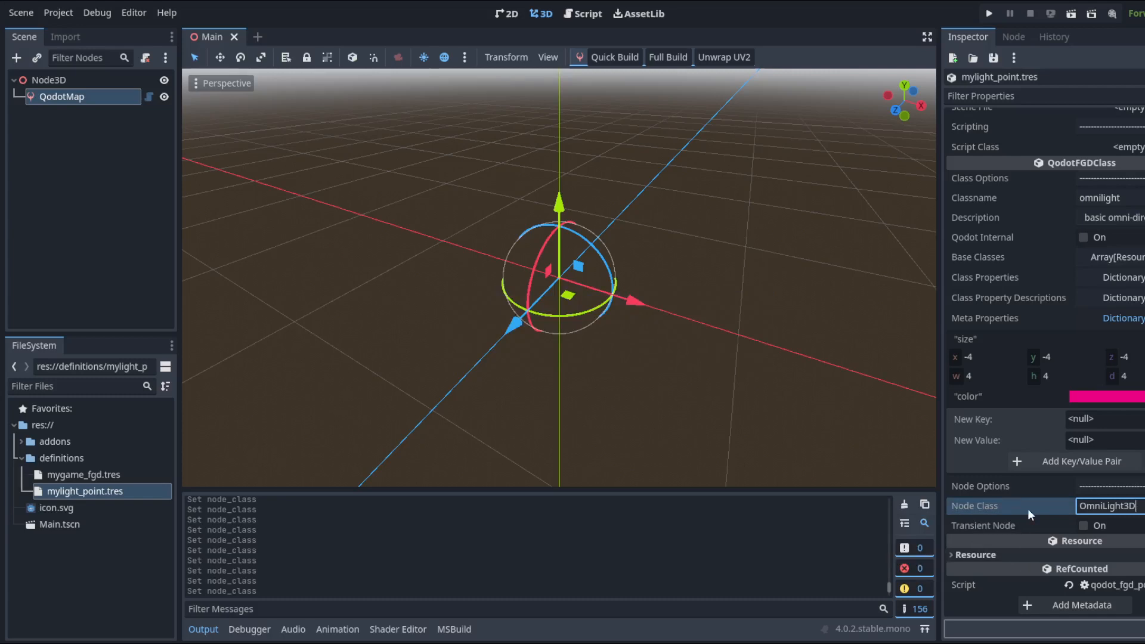
Review the classname, description, color and node class of the point class, and save the resource.
scroll(1029, 510, "up", 2)
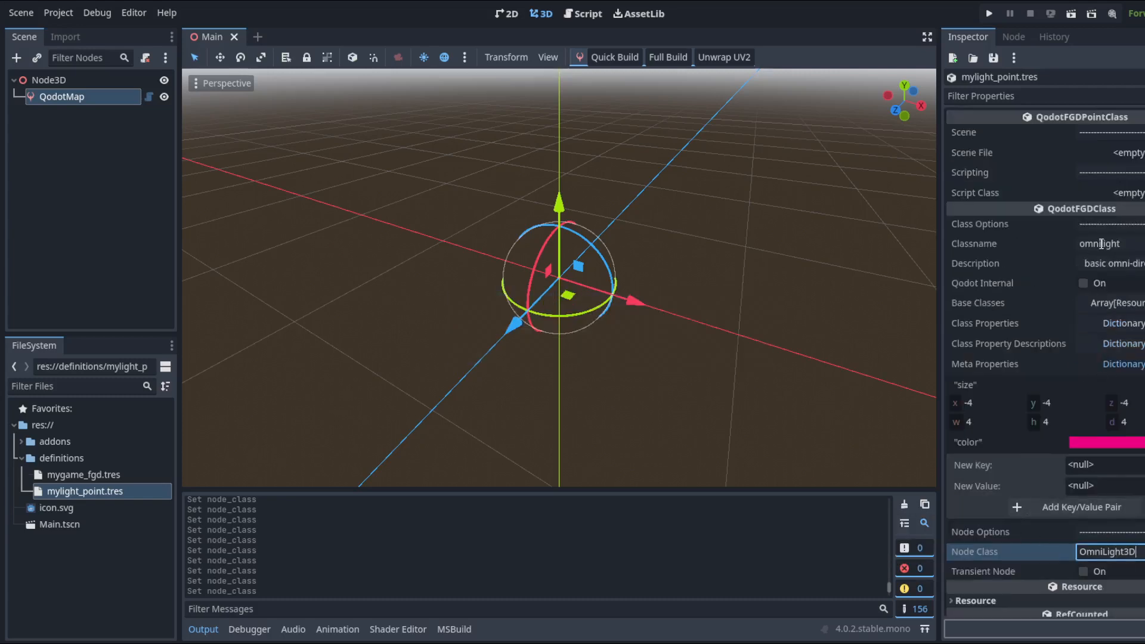
left_click_drag(1094, 243, 1120, 243)
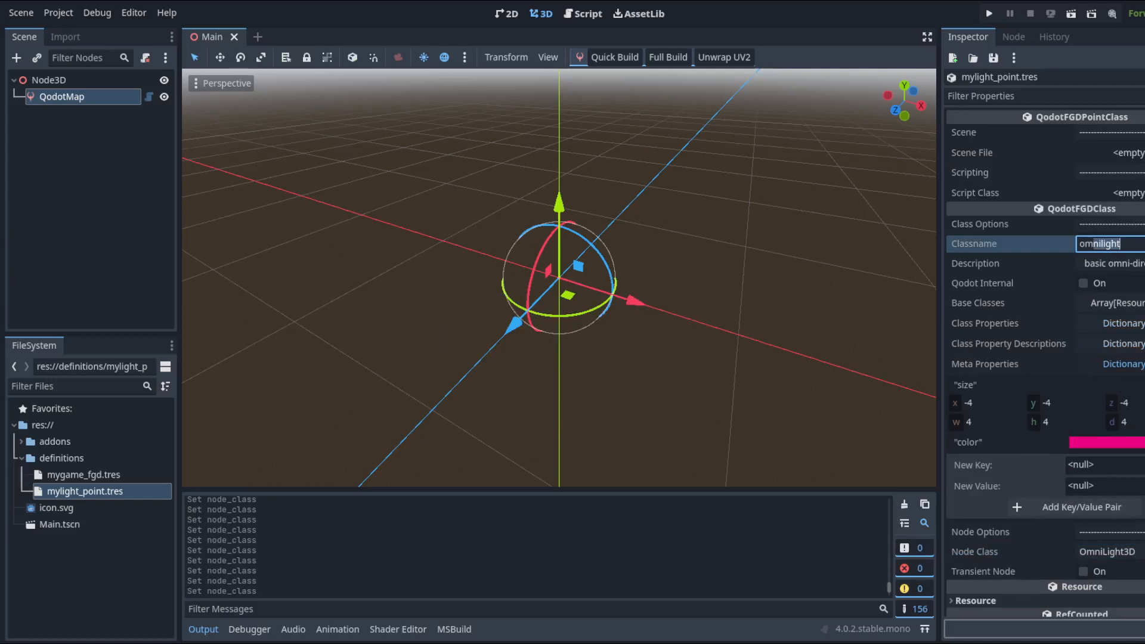
left_click(1141, 258)
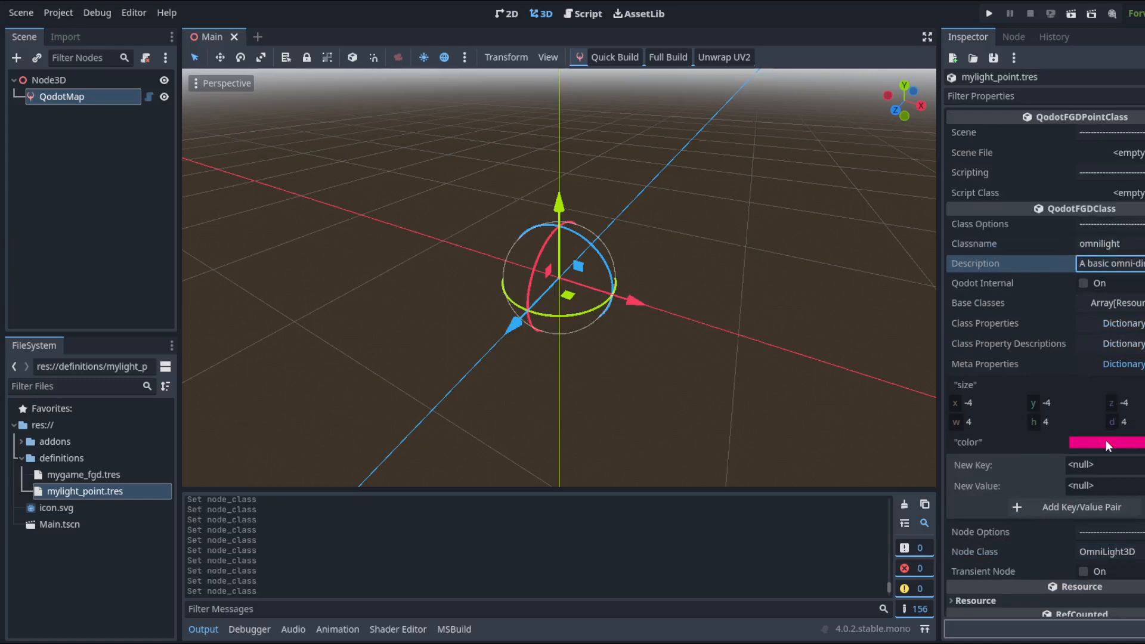
mouse_move(1106, 441)
left_click(1091, 552)
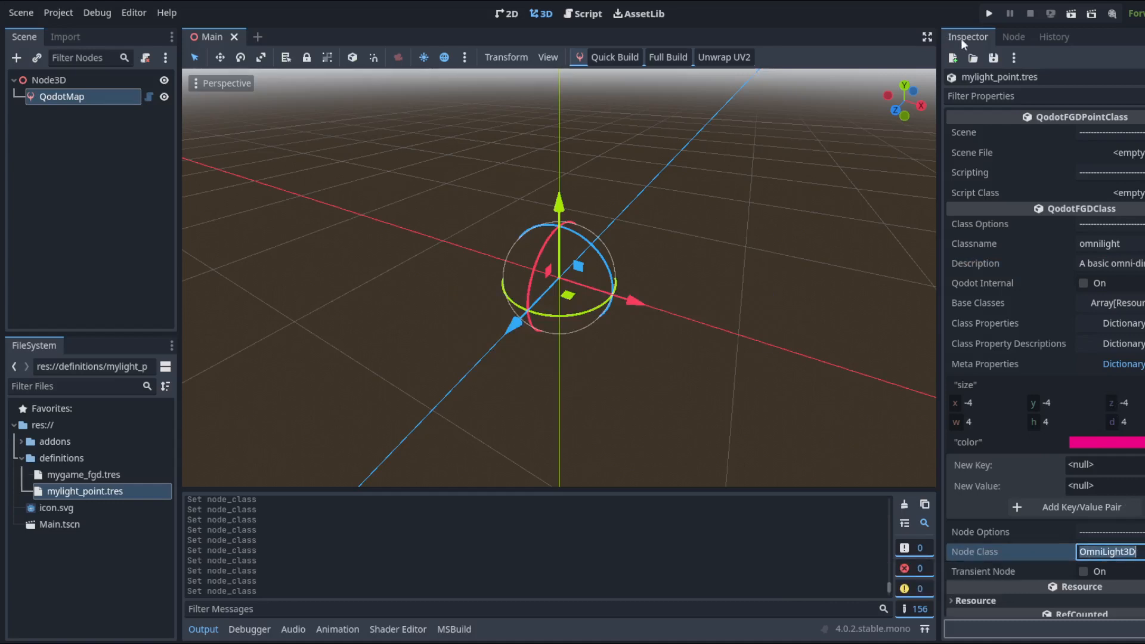
key("ctrl+s")
Open mygame_fgd.tres for editing and empty its Entity Definitions array by setting the size to 0.
left_click(135, 474)
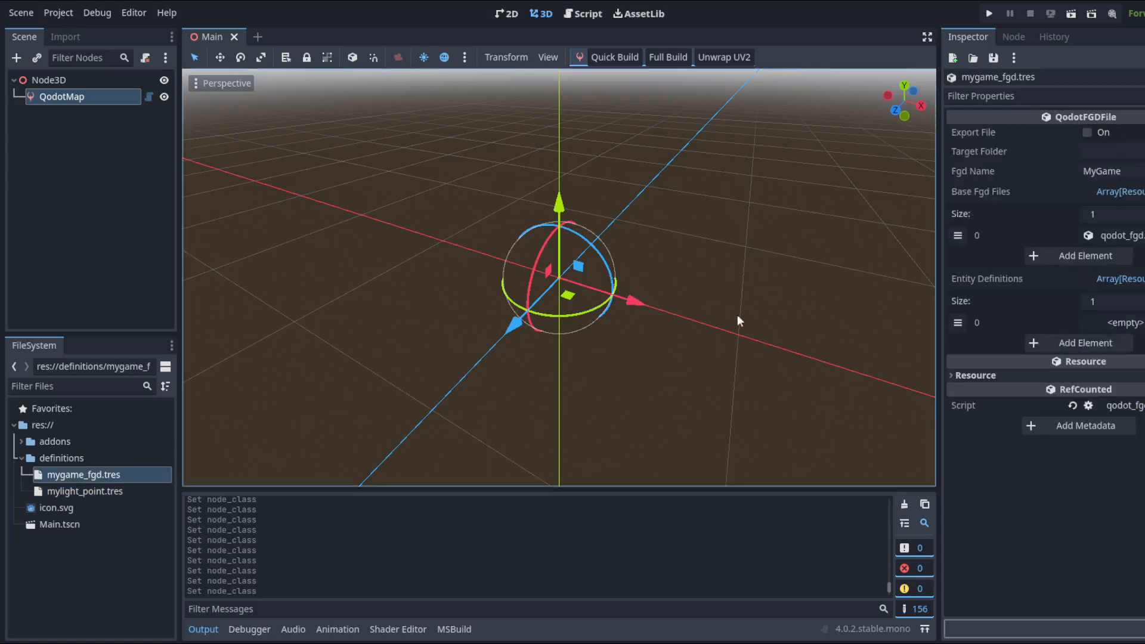
left_click(1120, 278)
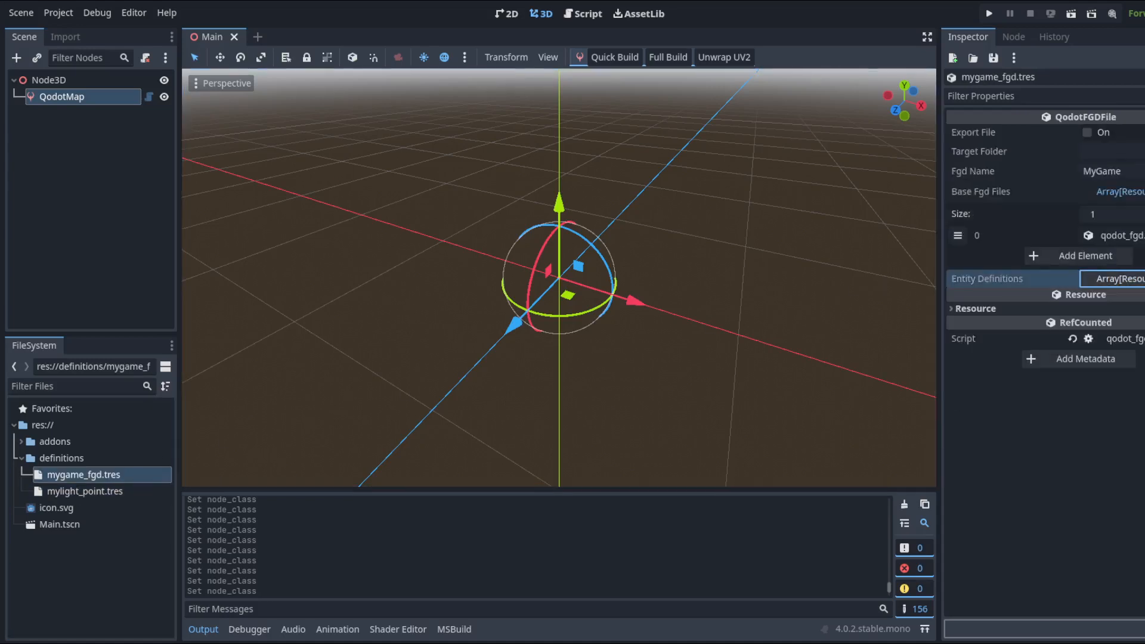
left_click(1120, 278)
left_click(1113, 302)
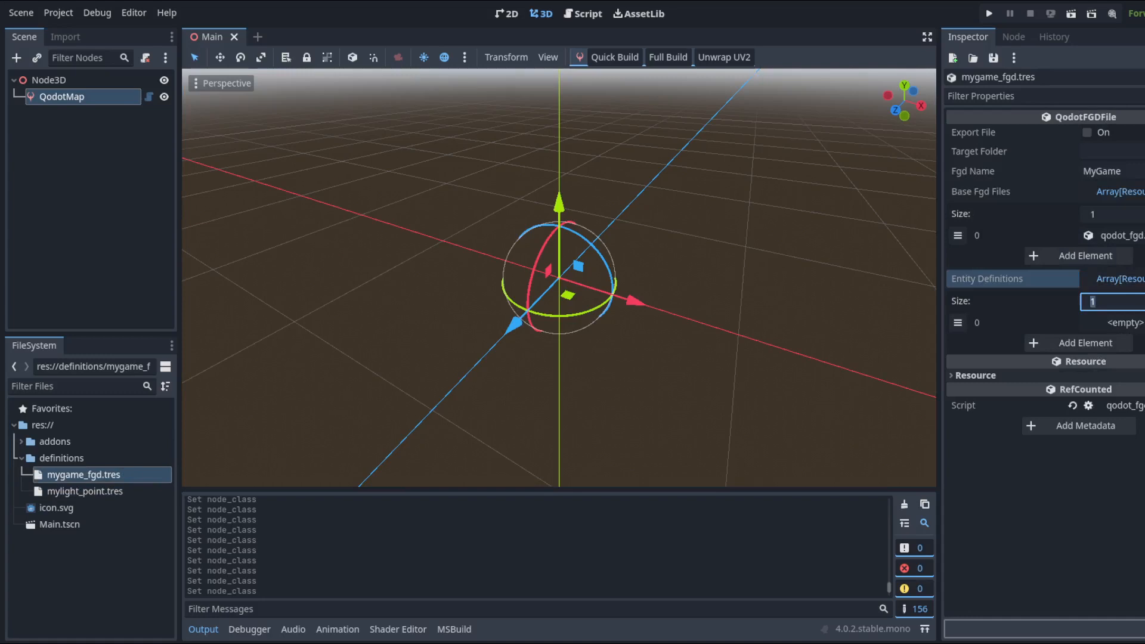
type("0")
key("Return")
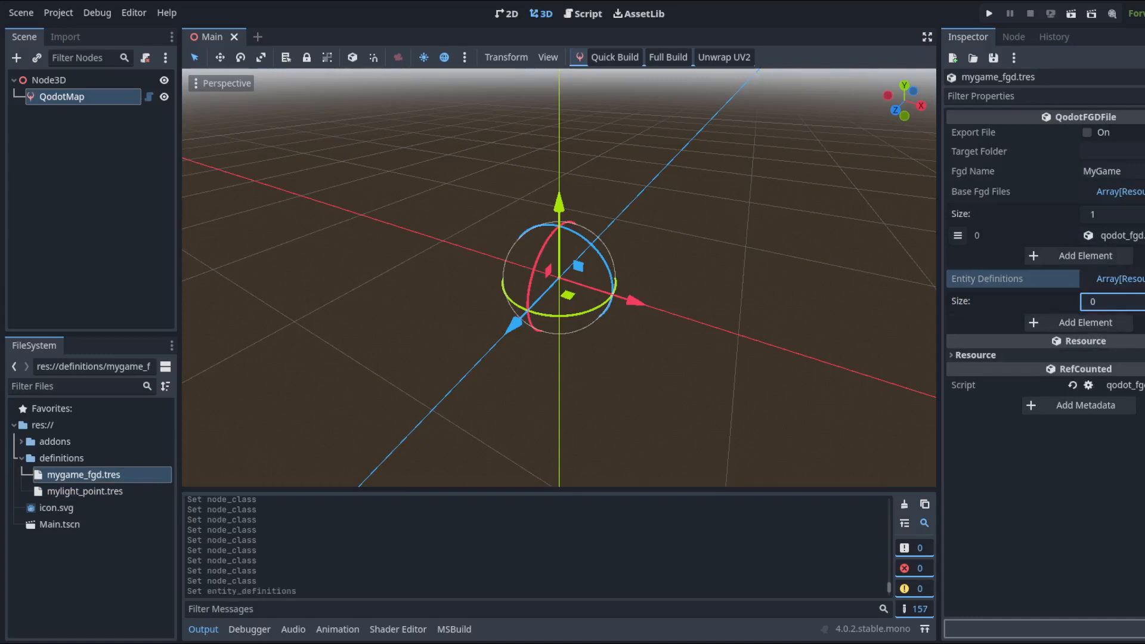
Add one element to Entity Definitions, assign mylight_point.tres to it, and save.
left_click(1104, 320)
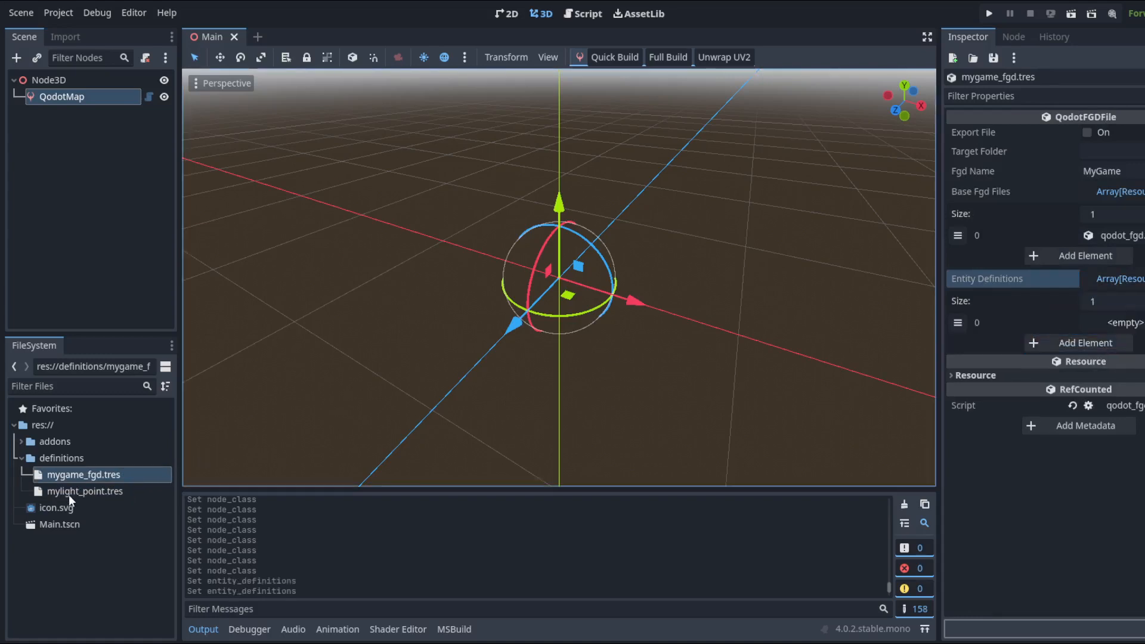
left_click_drag(71, 492, 1107, 323)
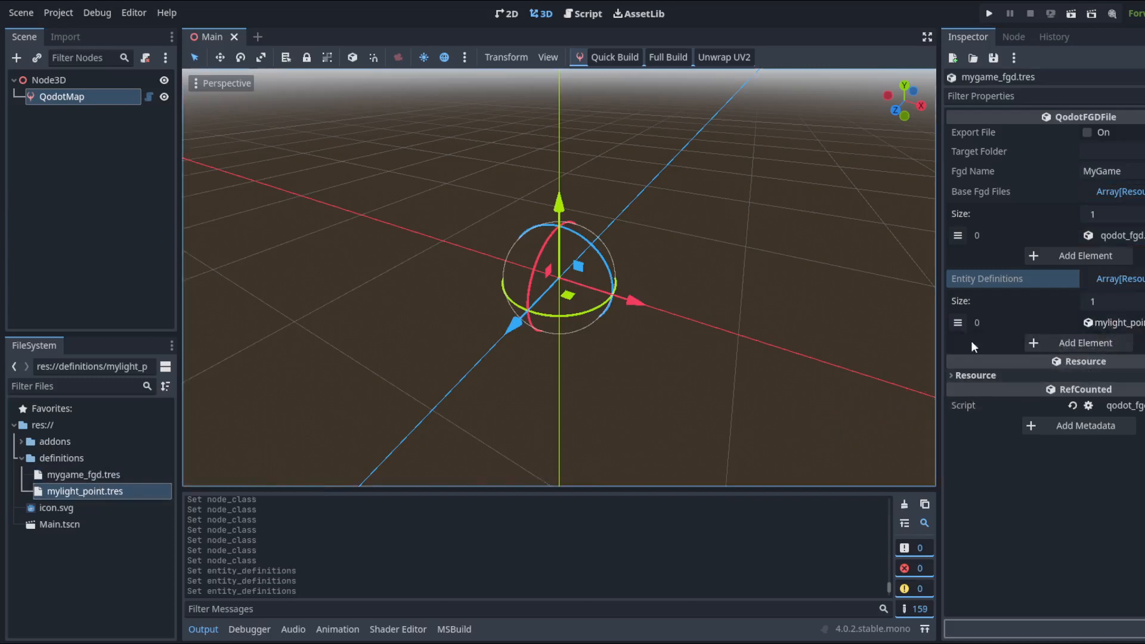
left_click_drag(939, 328, 894, 331)
key("ctrl+s")
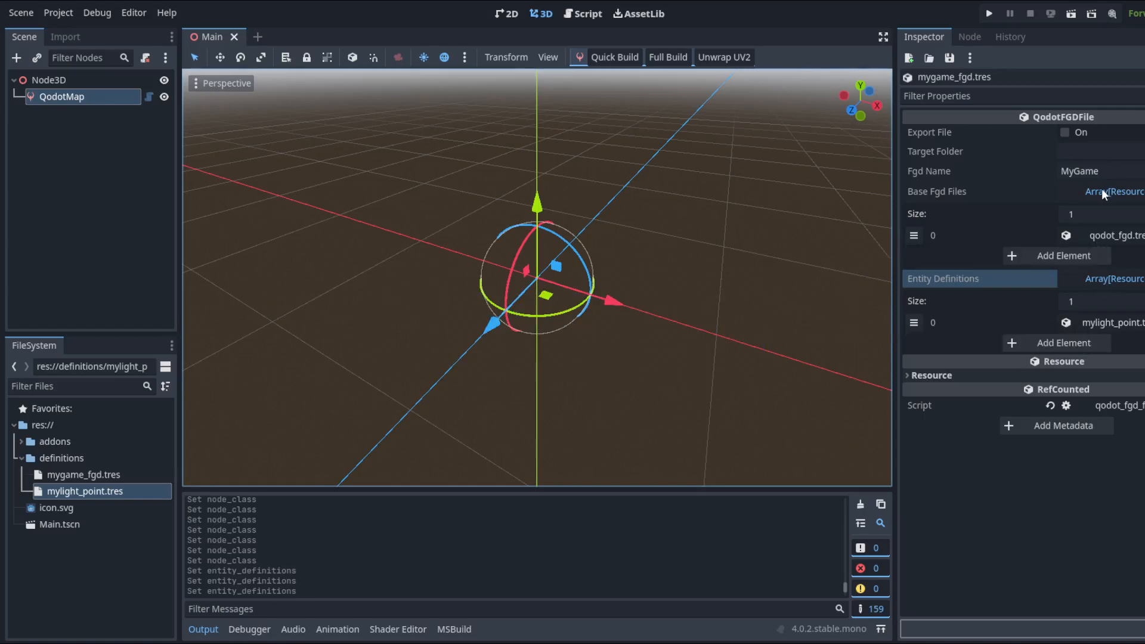
left_click(979, 201)
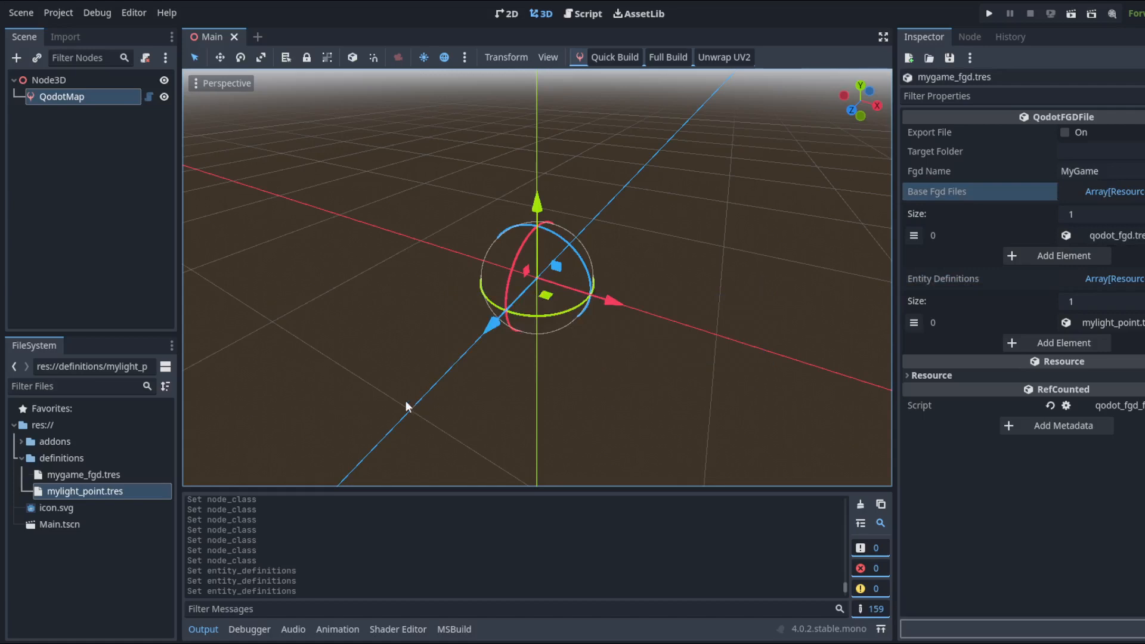
Filter the project files by config and open qodot_trenchbroom_config_folder.tres for editing.
left_click(85, 387)
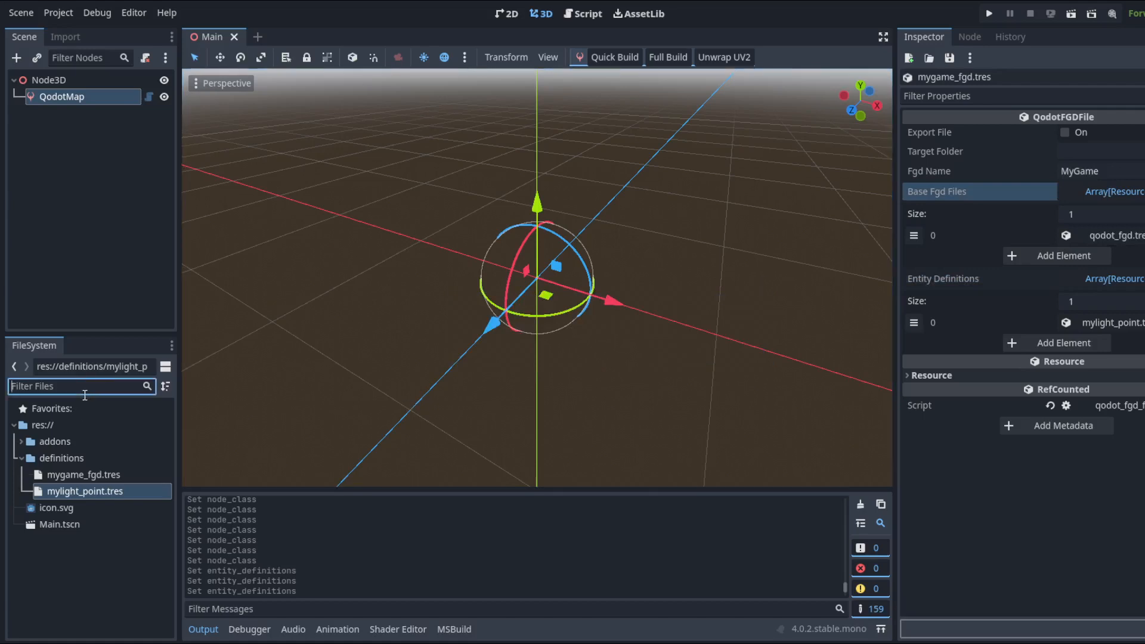
type("config")
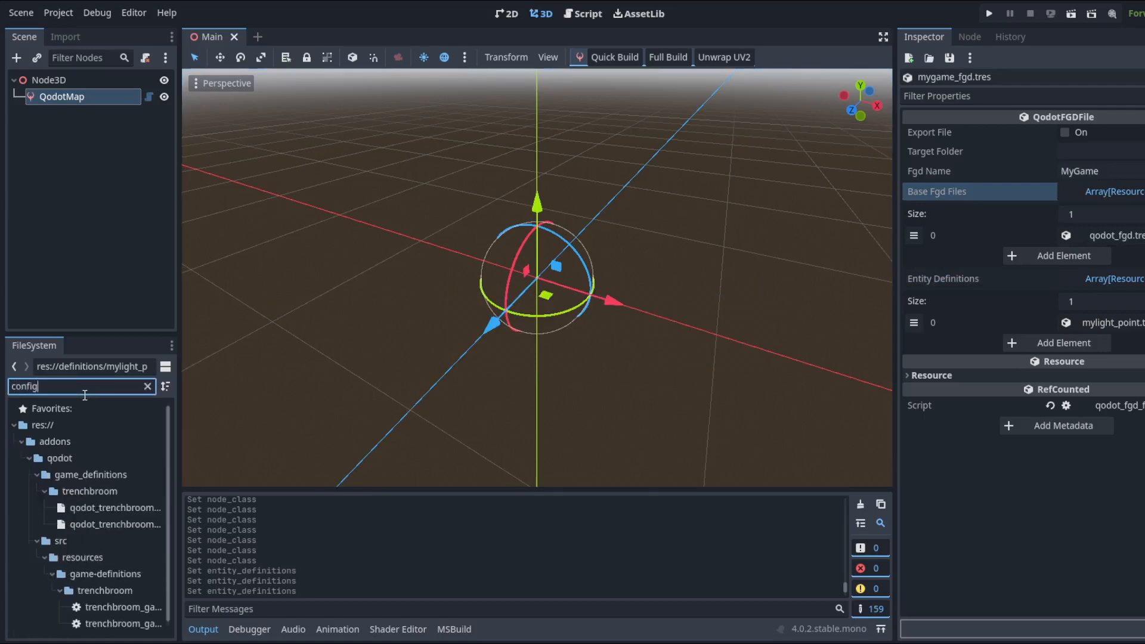
left_click_drag(179, 498, 301, 497)
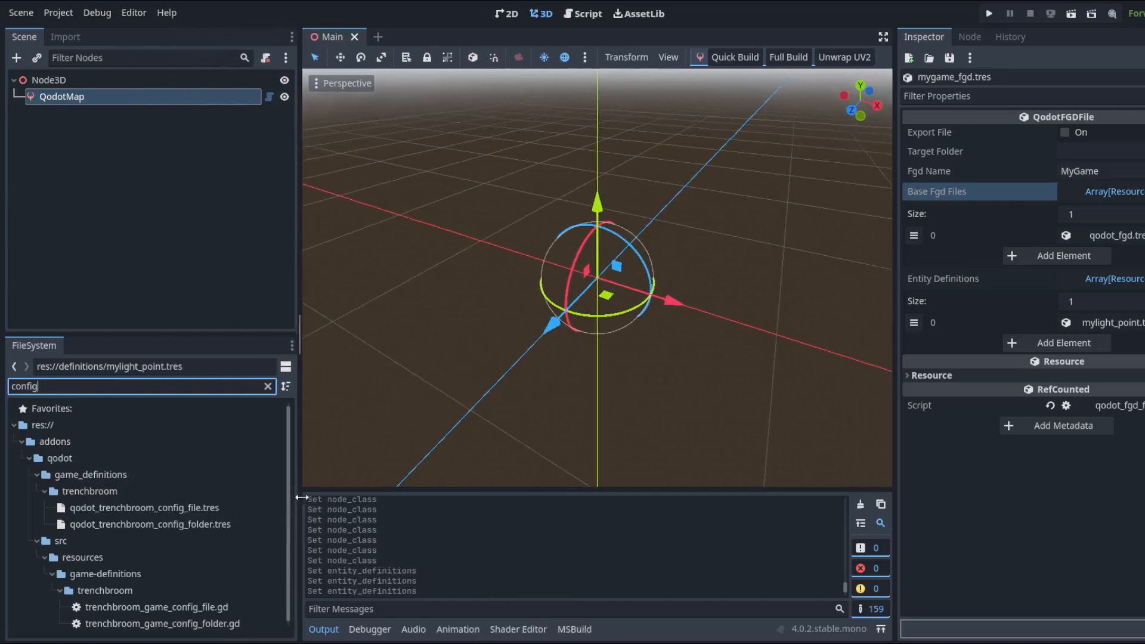
left_click(84, 525)
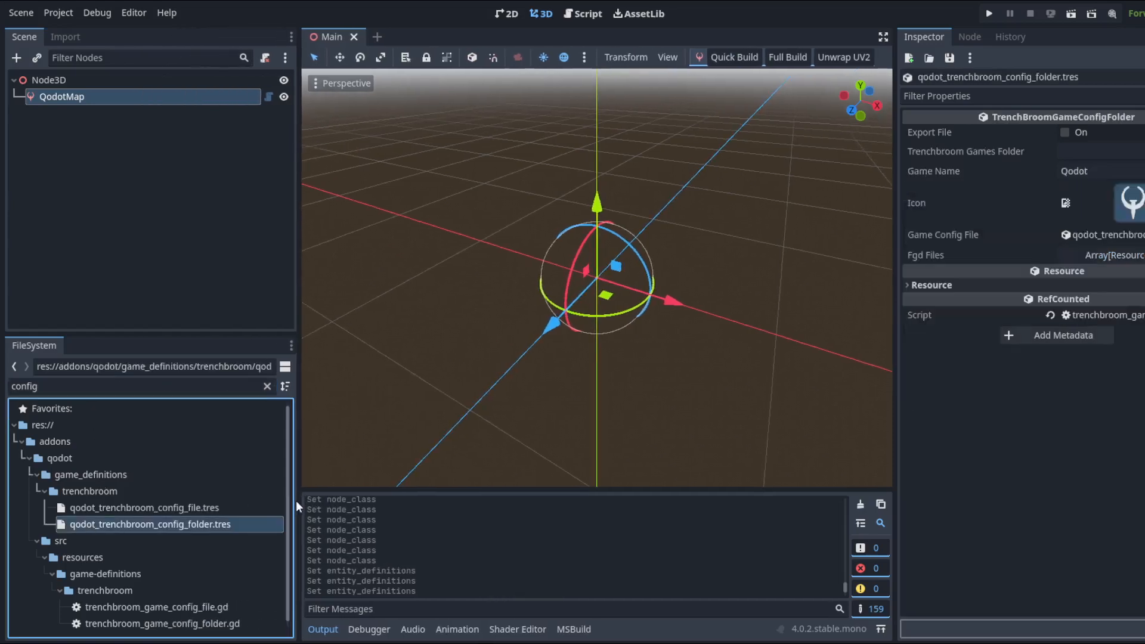
left_click_drag(296, 500, 251, 501)
middle_click_drag(563, 328, 616, 328)
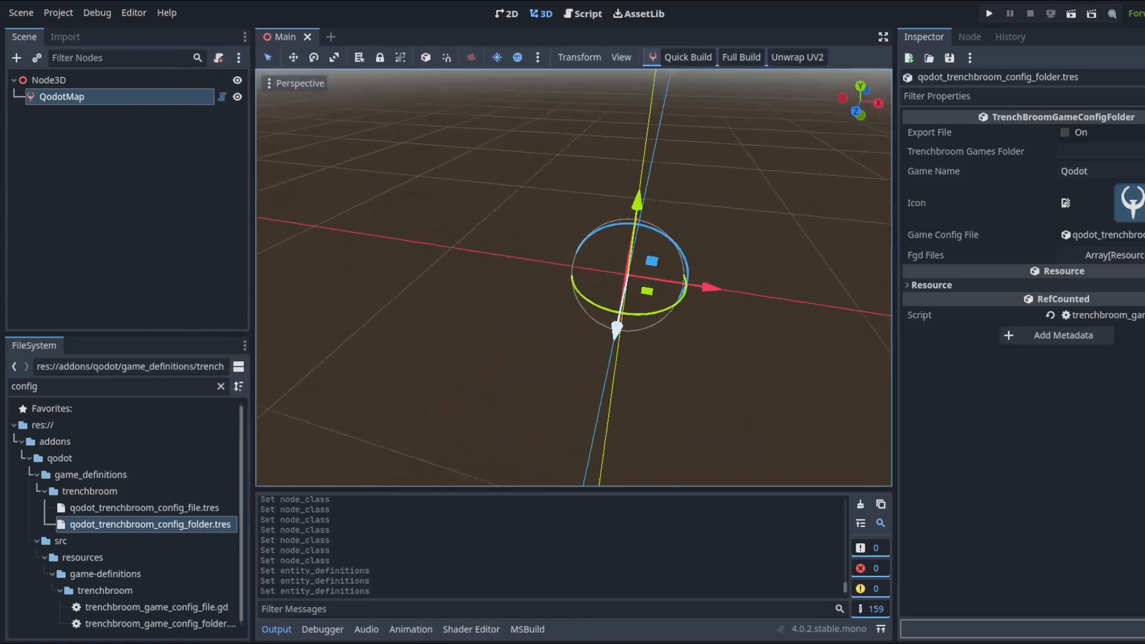
right_click_drag(383, 418, 393, 412)
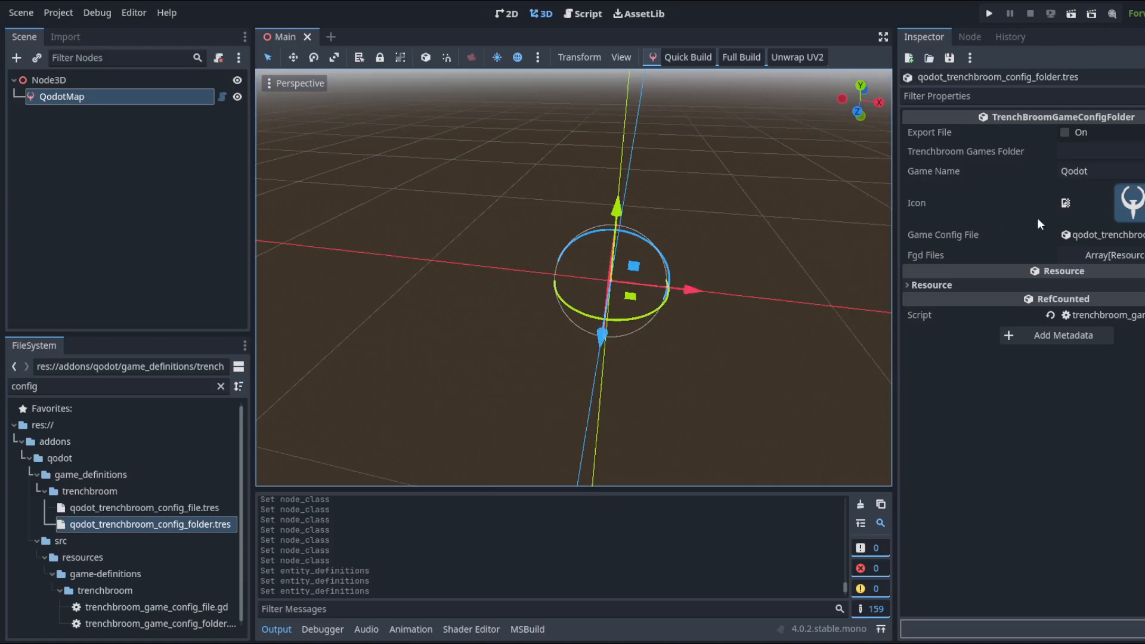
Set the Trenchbroom Games Folder to the games directory inside 3D Objects/Trenchbroom in the home folder.
left_click(1084, 152)
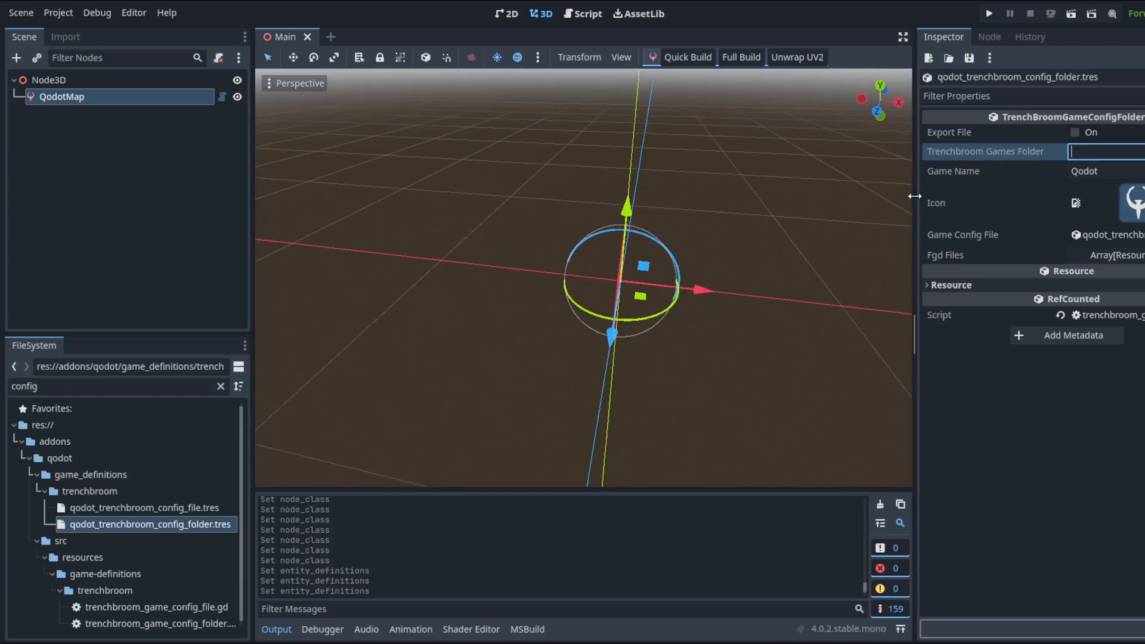
middle_click_drag(598, 320, 506, 322)
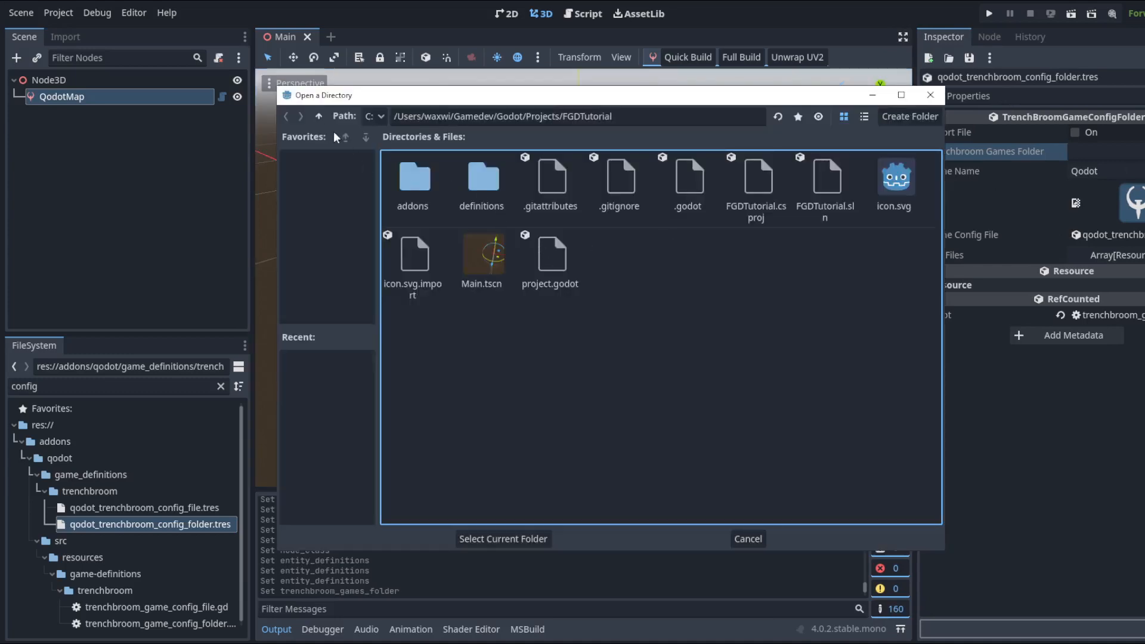
left_click(318, 116)
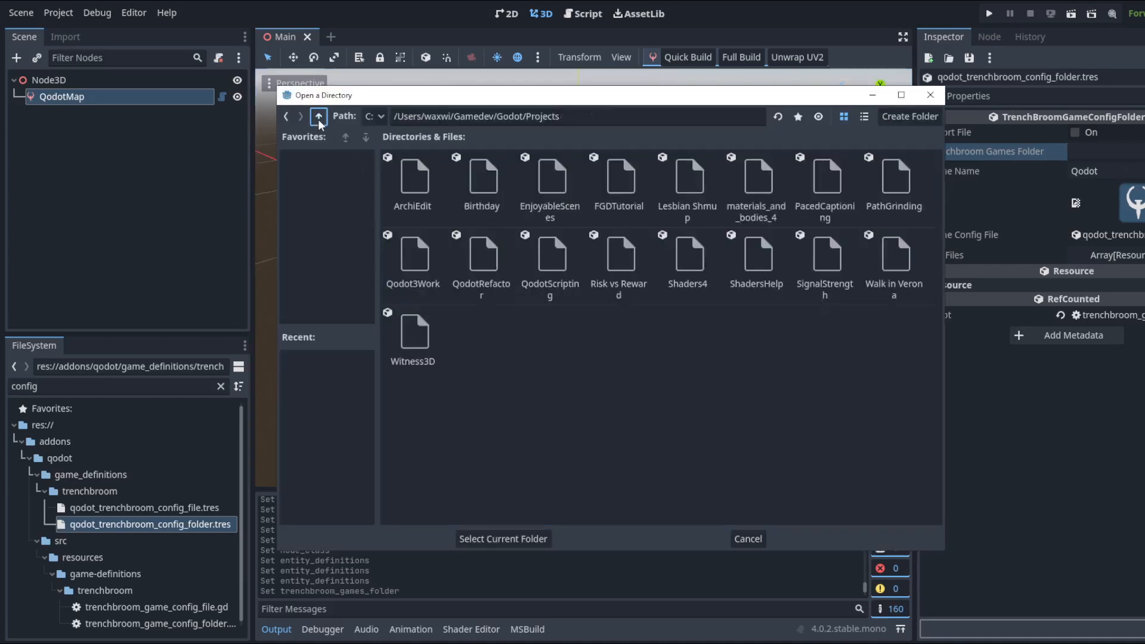
left_click(319, 117)
left_click(319, 117)
left_click(318, 117)
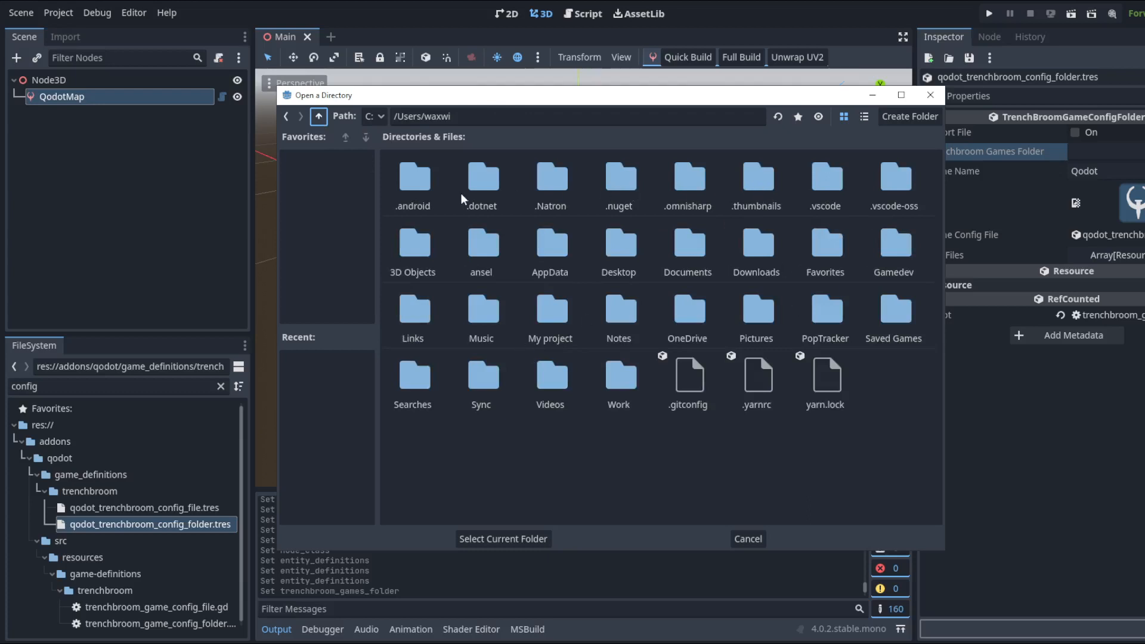
double_click(421, 245)
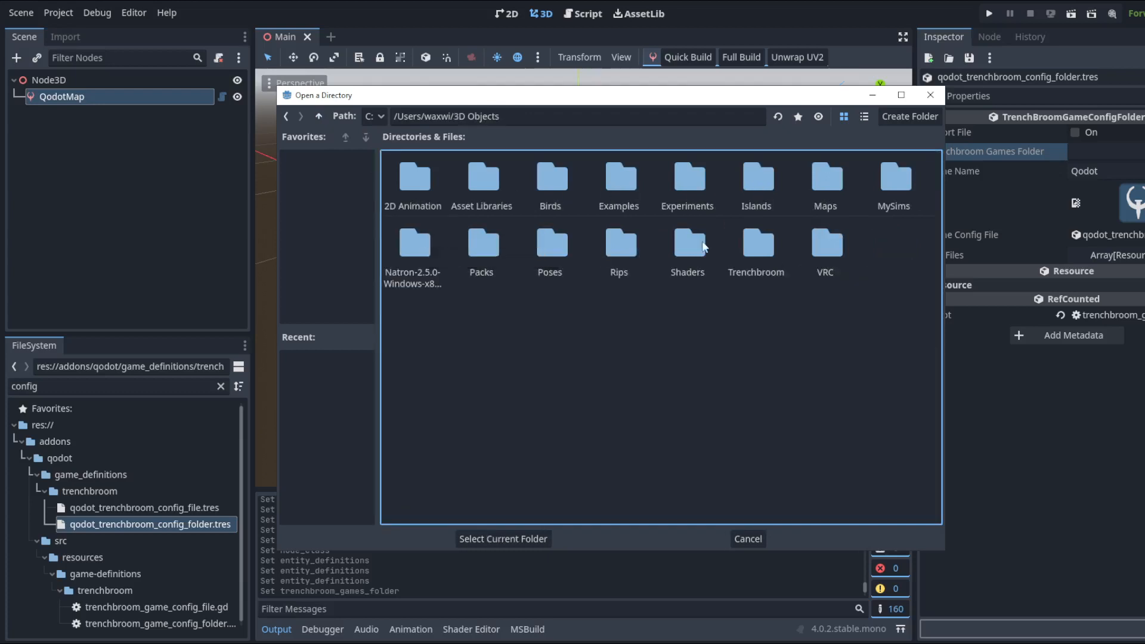
double_click(764, 249)
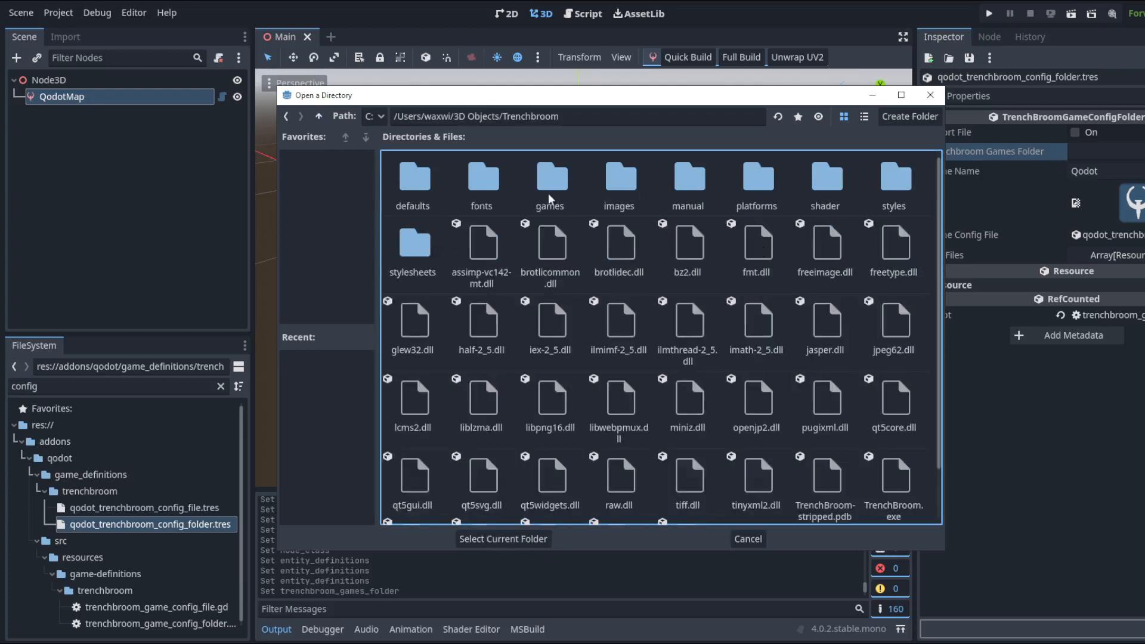
double_click(549, 176)
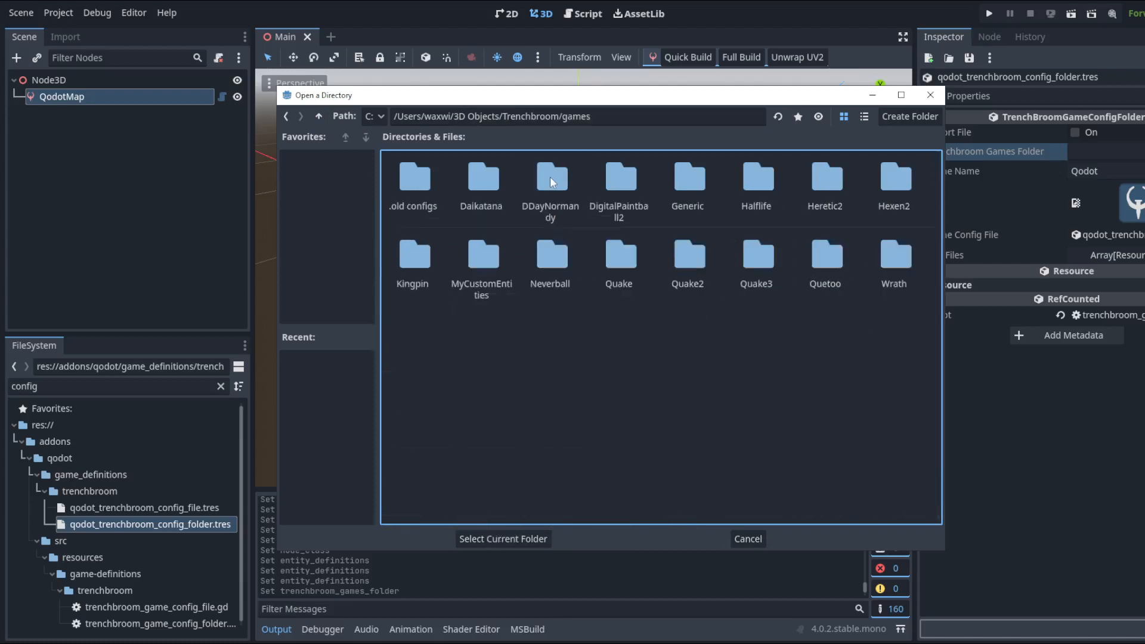
left_click(522, 537)
left_click(522, 538)
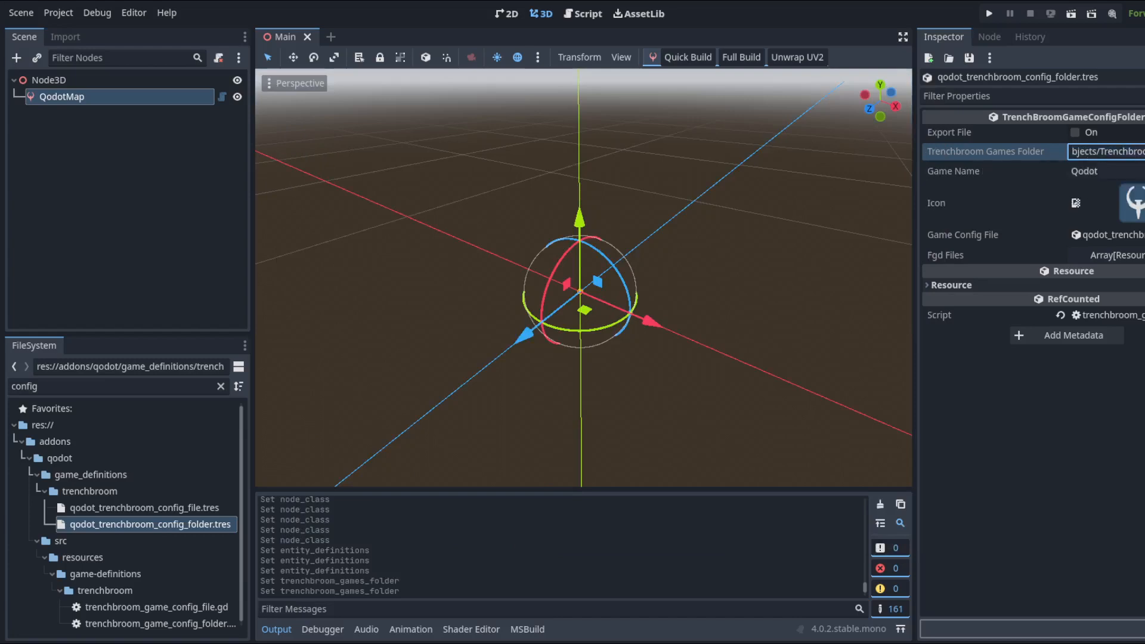
Set the Game Name to MyGame and replace the entry in Fgd Files with mygame_fgd.tres.
left_click(1127, 170)
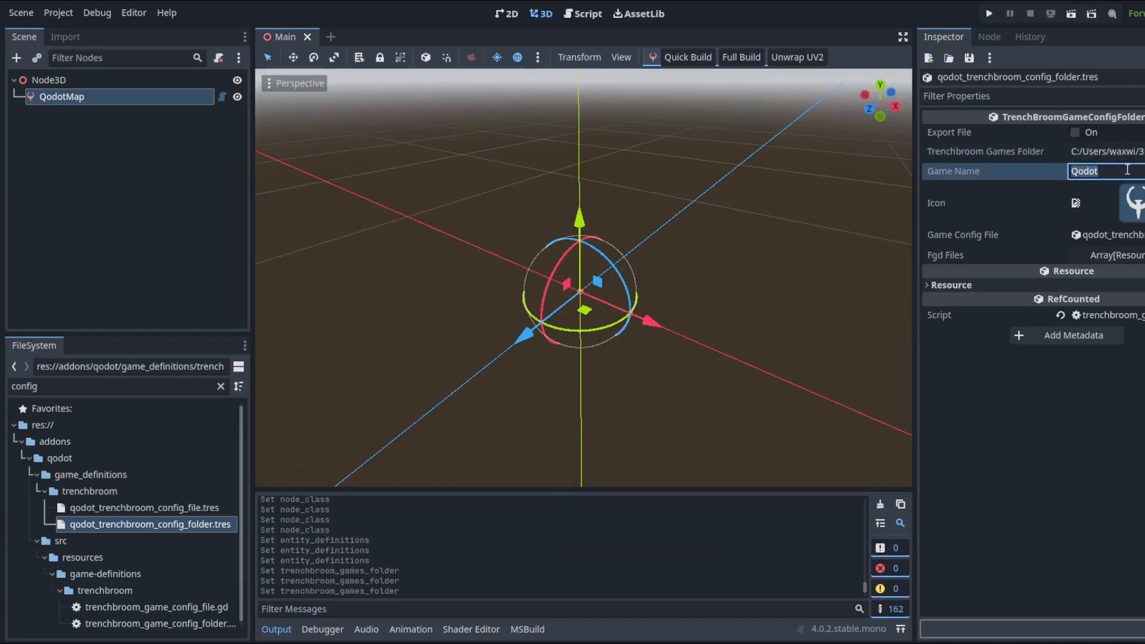
type("MyGame")
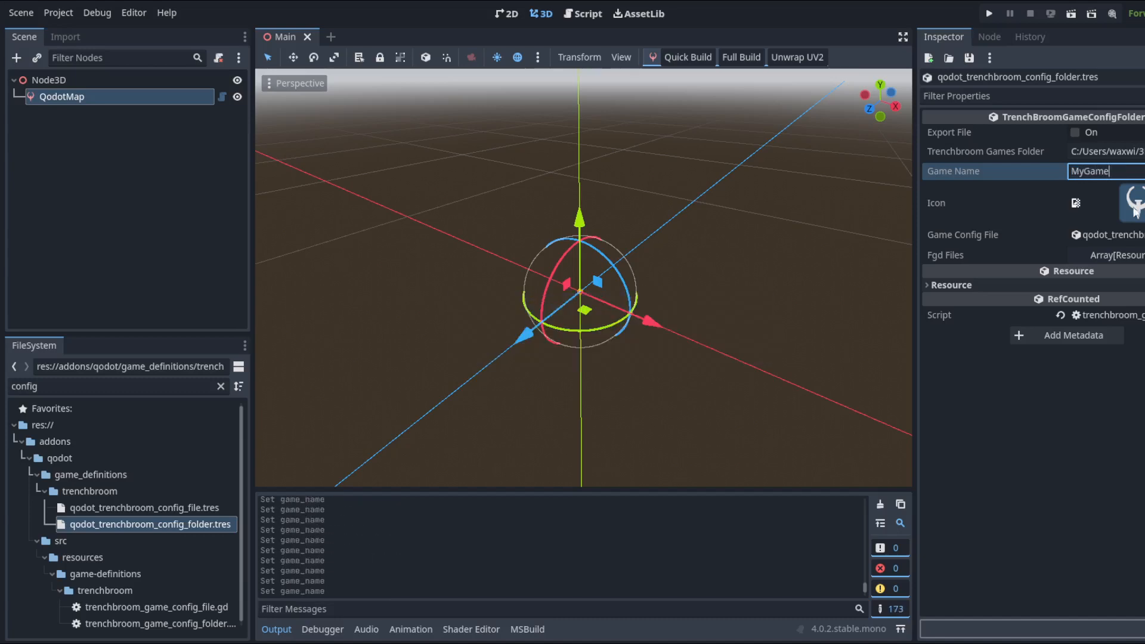
left_click(1133, 254)
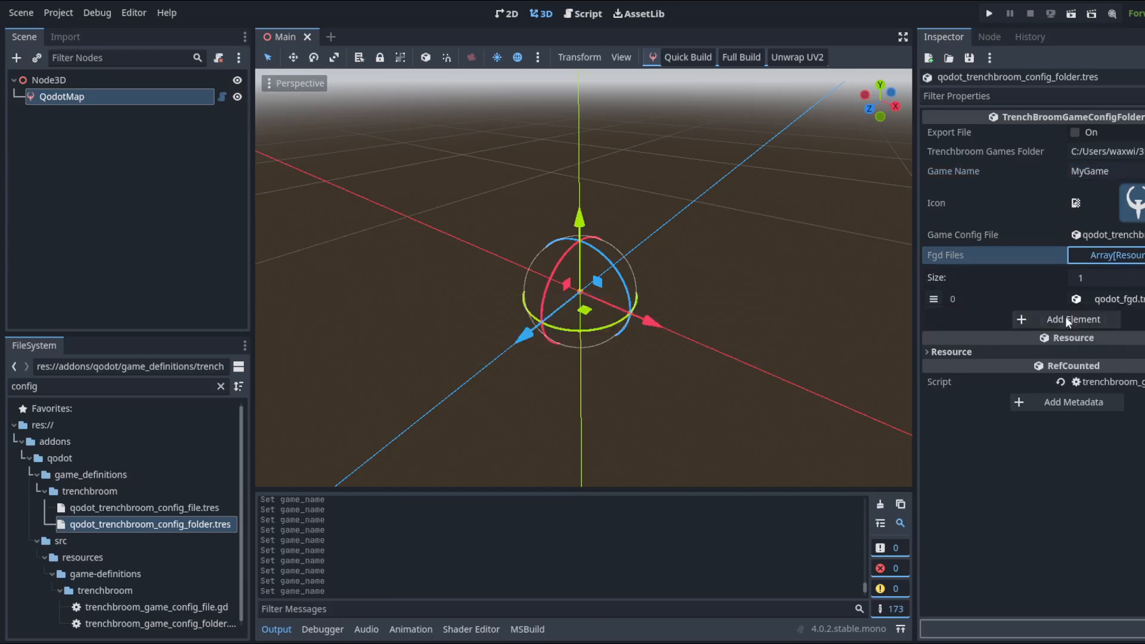
double_click(124, 385)
key("BackSpace")
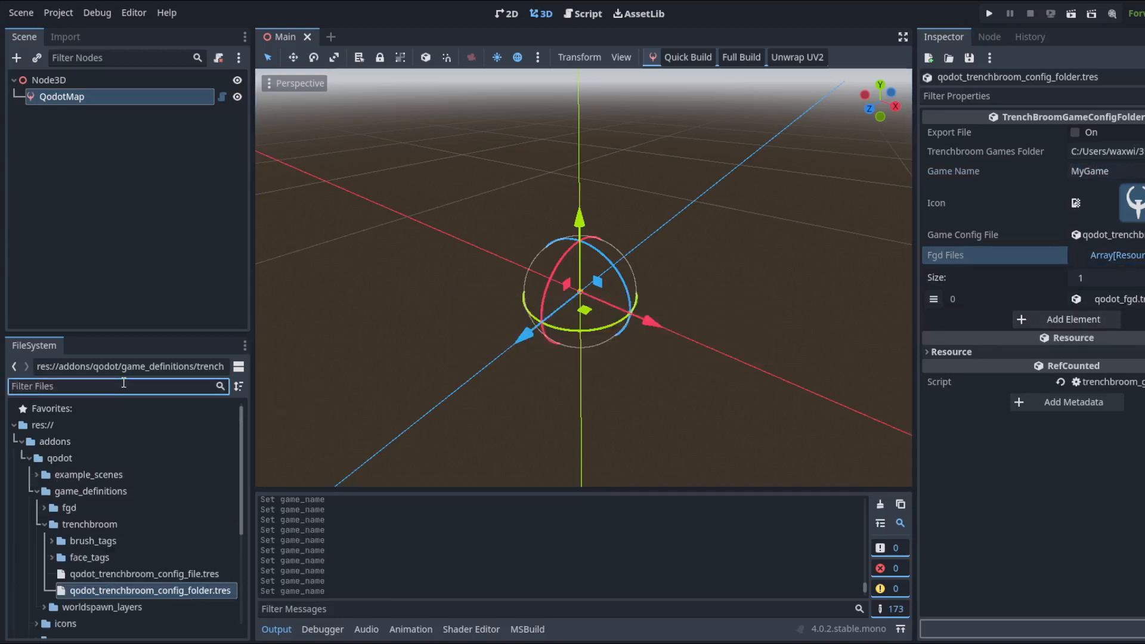
type("_fg")
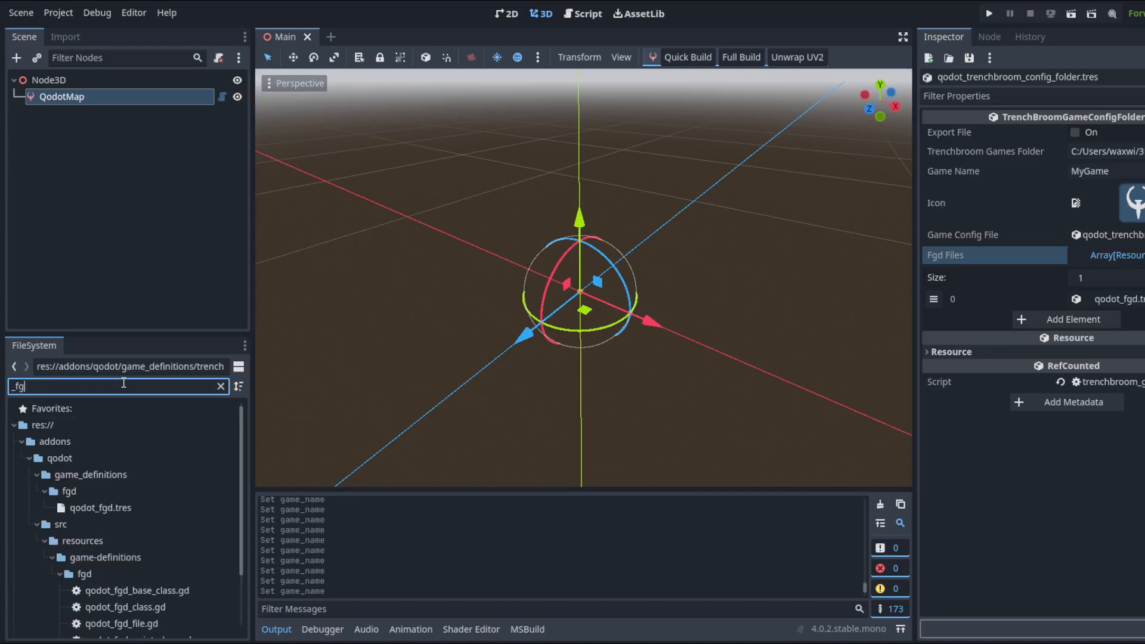
type("d")
scroll(160, 455, "down", 2)
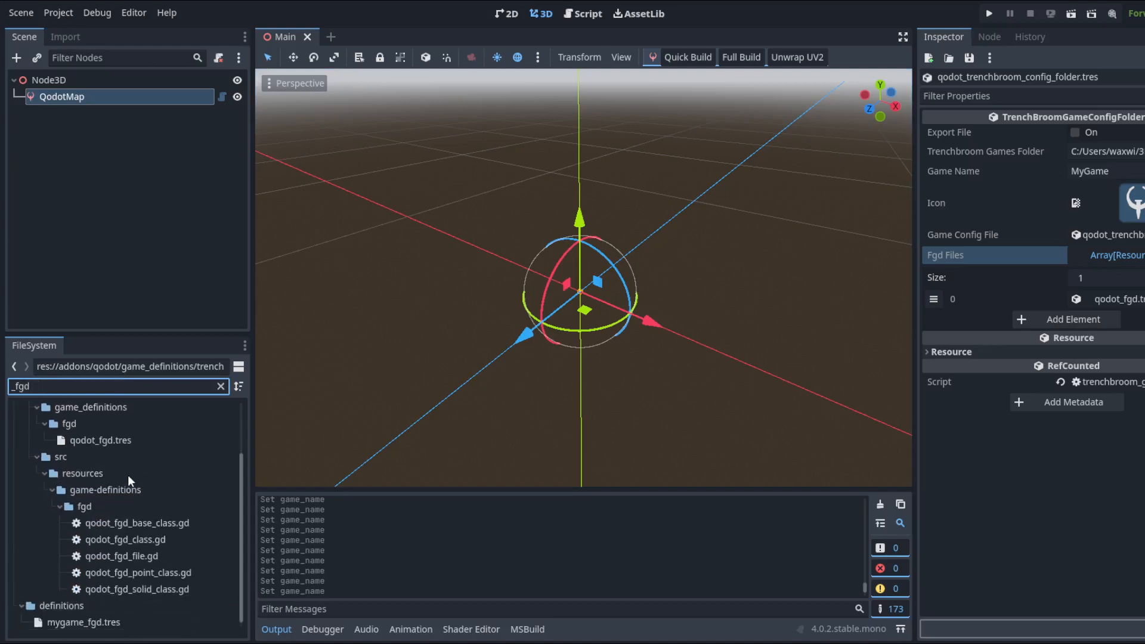
left_click_drag(74, 625, 1100, 301)
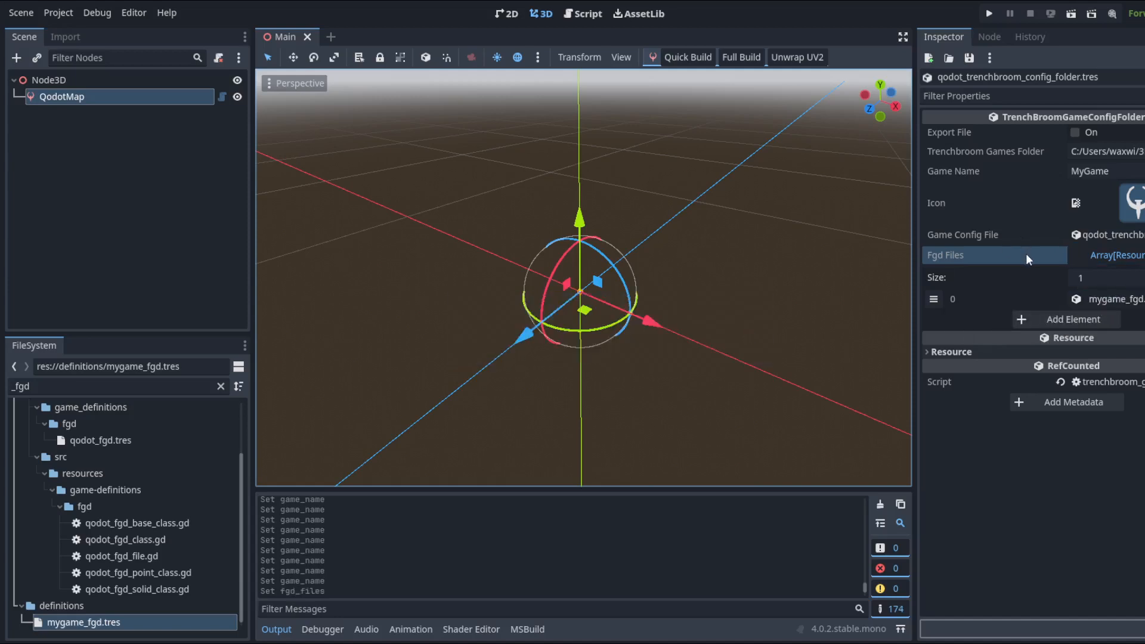
Check the nested settings of mygame_fgd.tres, and export the TrenchBroom game config folder.
left_click(1107, 294)
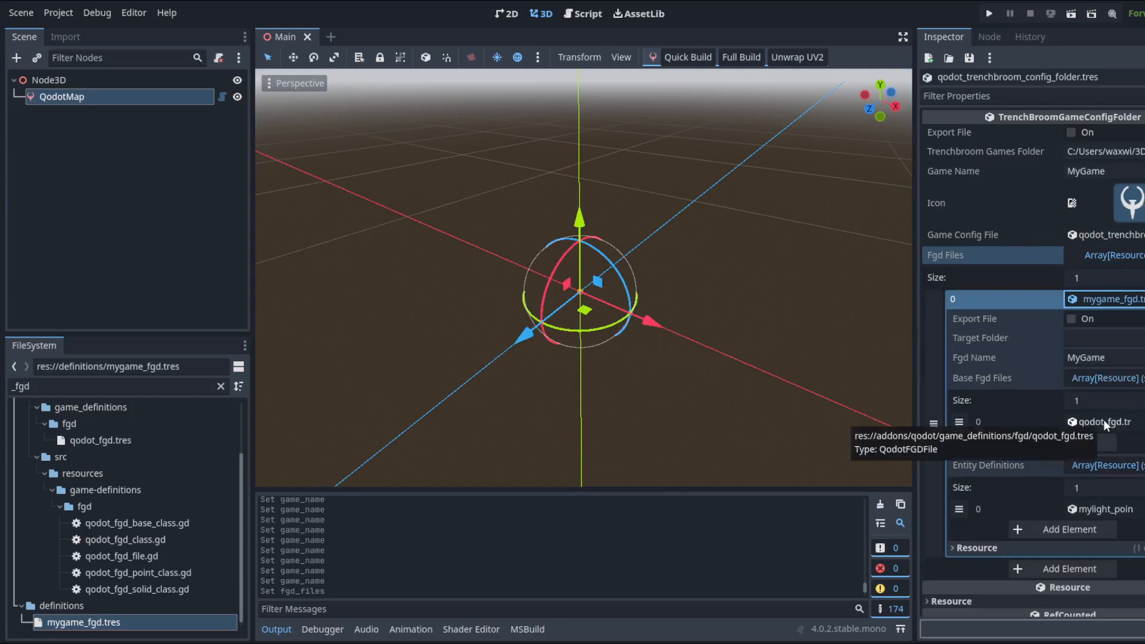
left_click(1105, 303)
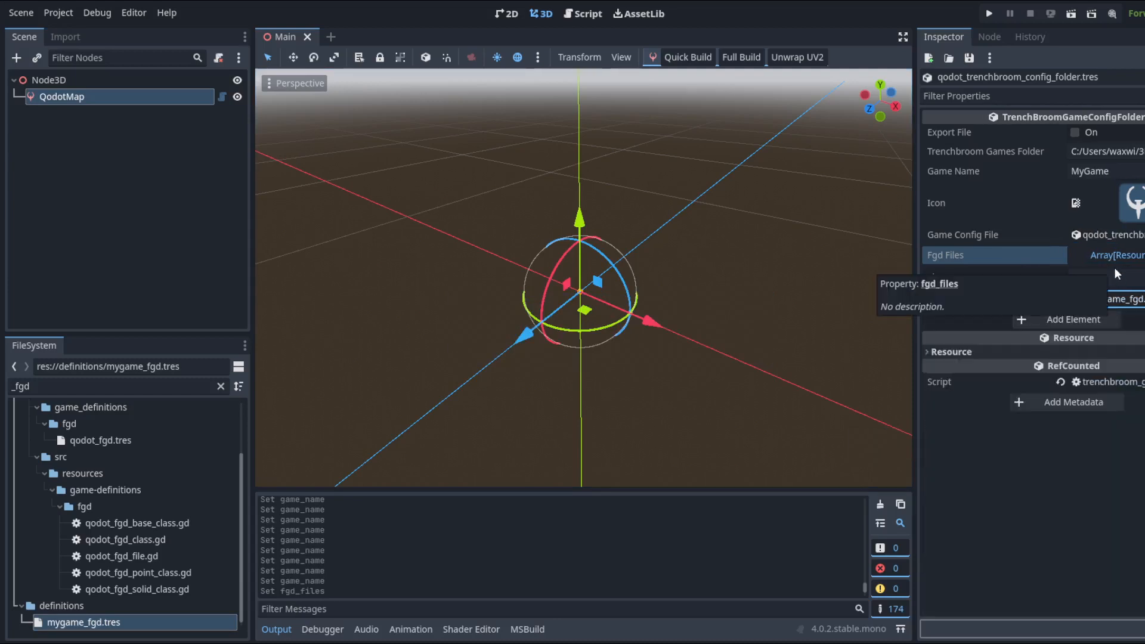
left_click(1113, 170)
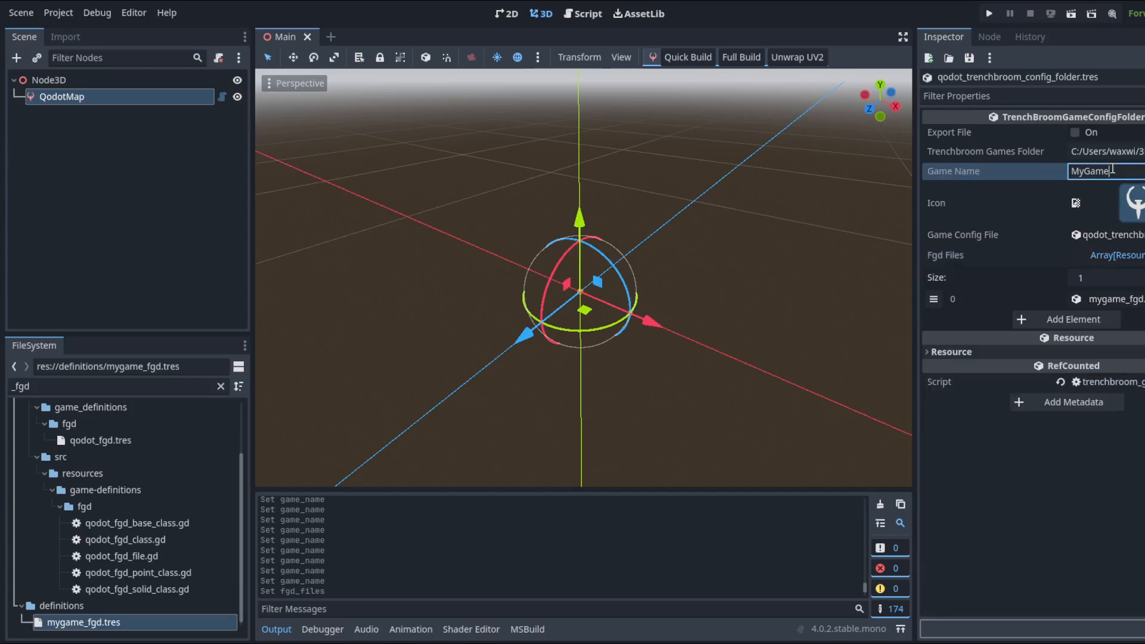
left_click(1077, 136)
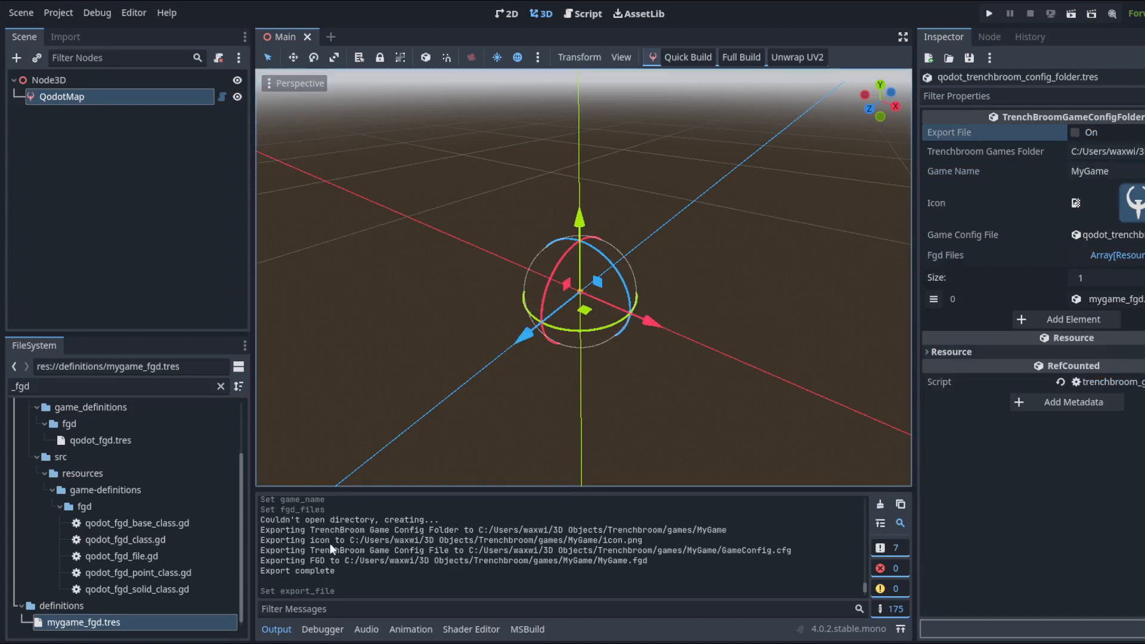
left_click_drag(331, 524, 353, 528)
left_click(351, 537)
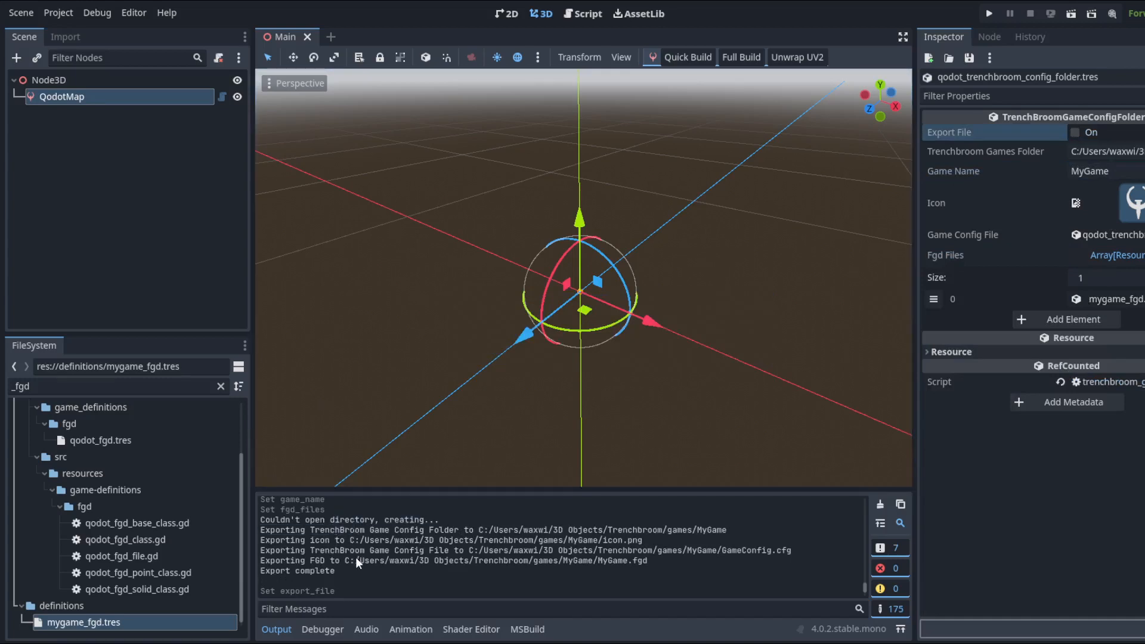
Launch TrenchBroom and create a new map for MyGame in the Standard map format.
key("super")
type("tren")
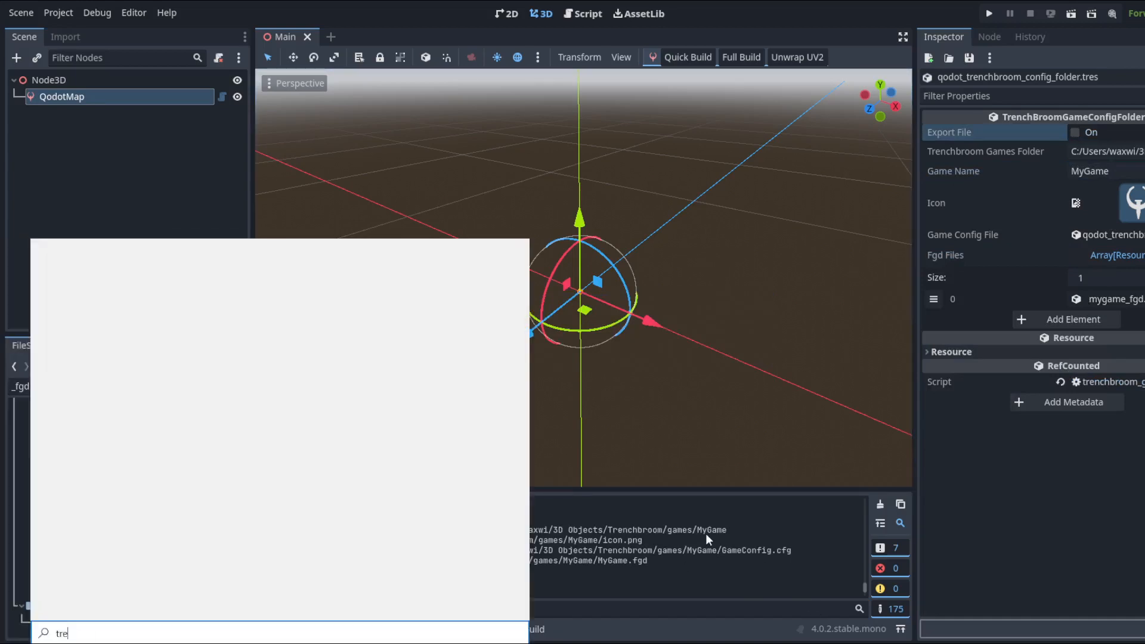
key("Return")
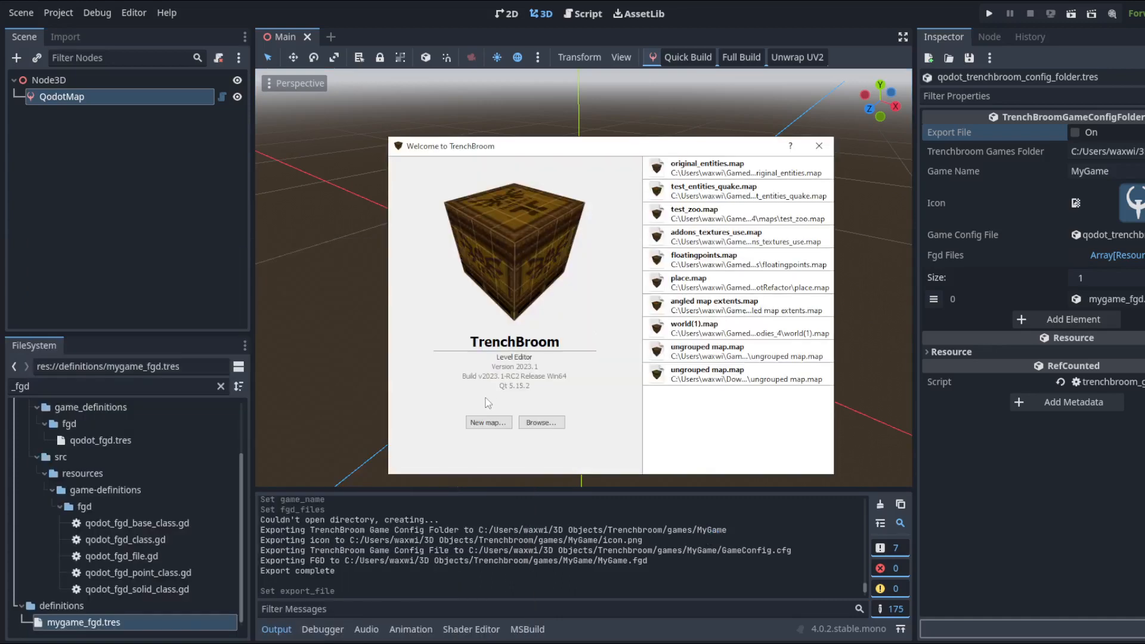
left_click(488, 422)
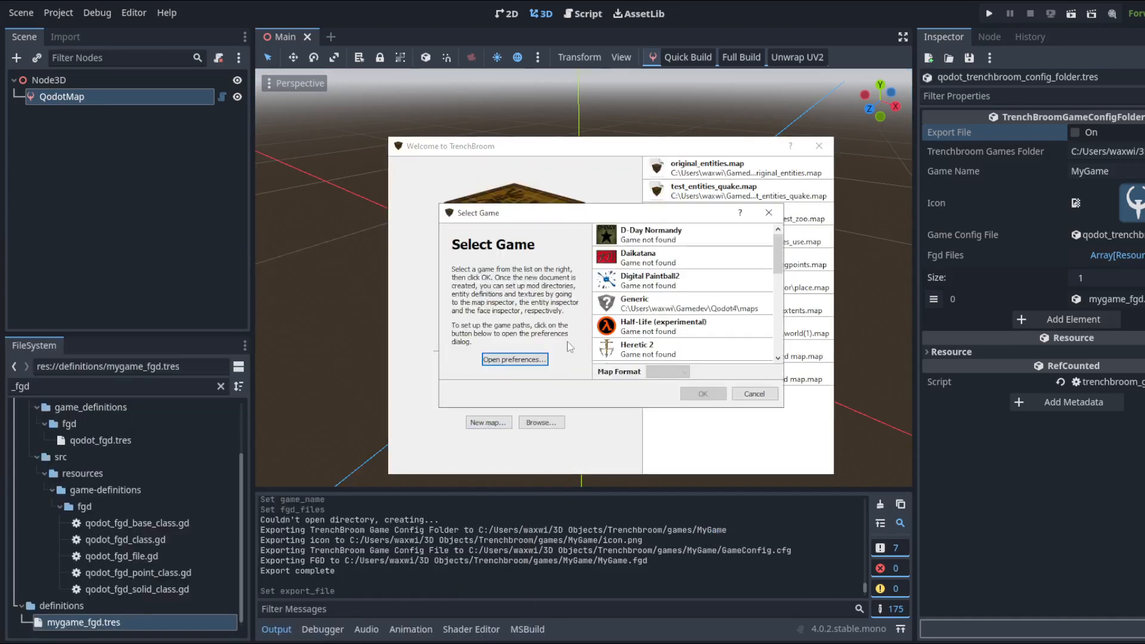
scroll(633, 301, "down", 2)
left_click(639, 306)
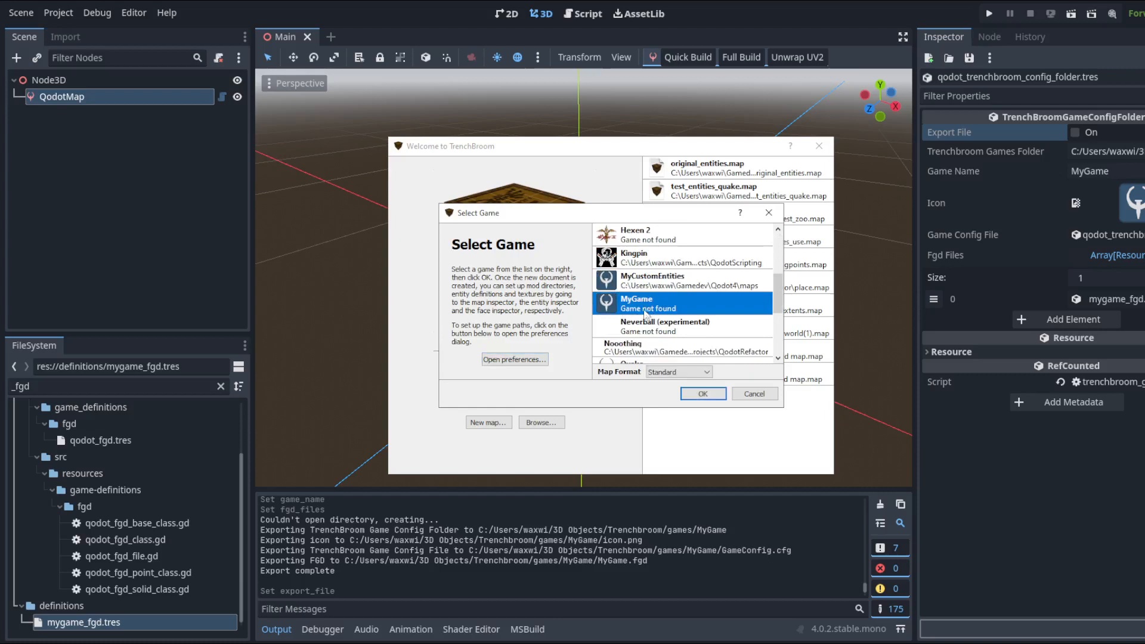
left_click(701, 394)
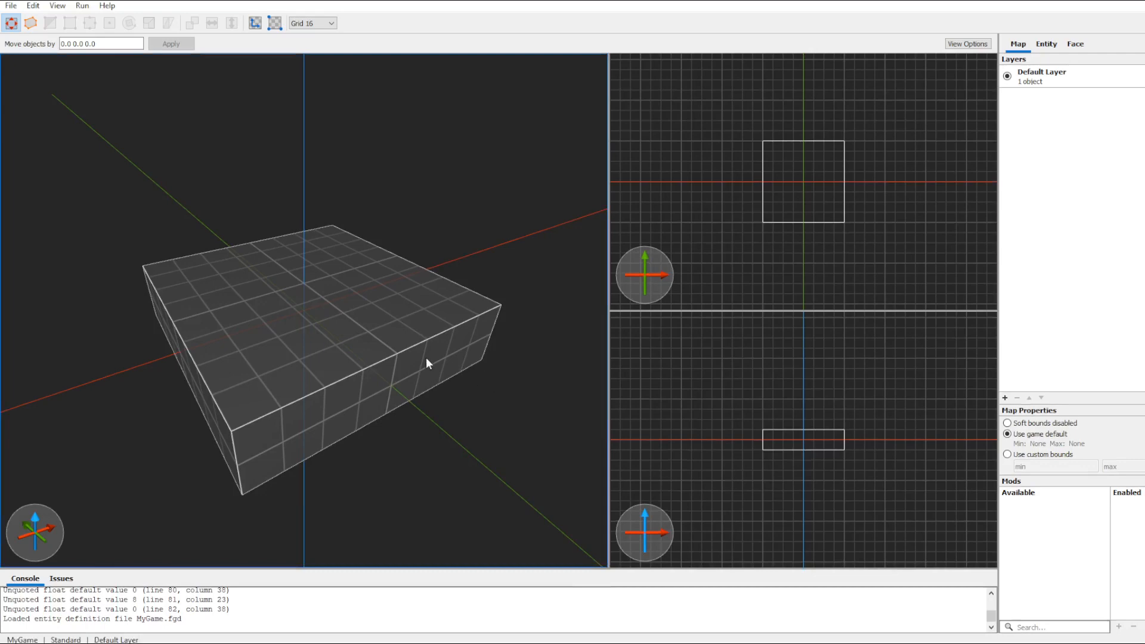
Place an omnilight entity from the entity browser above the brush, at origin -12 -28 52.
left_click(426, 356)
left_click(583, 366)
left_click(1046, 45)
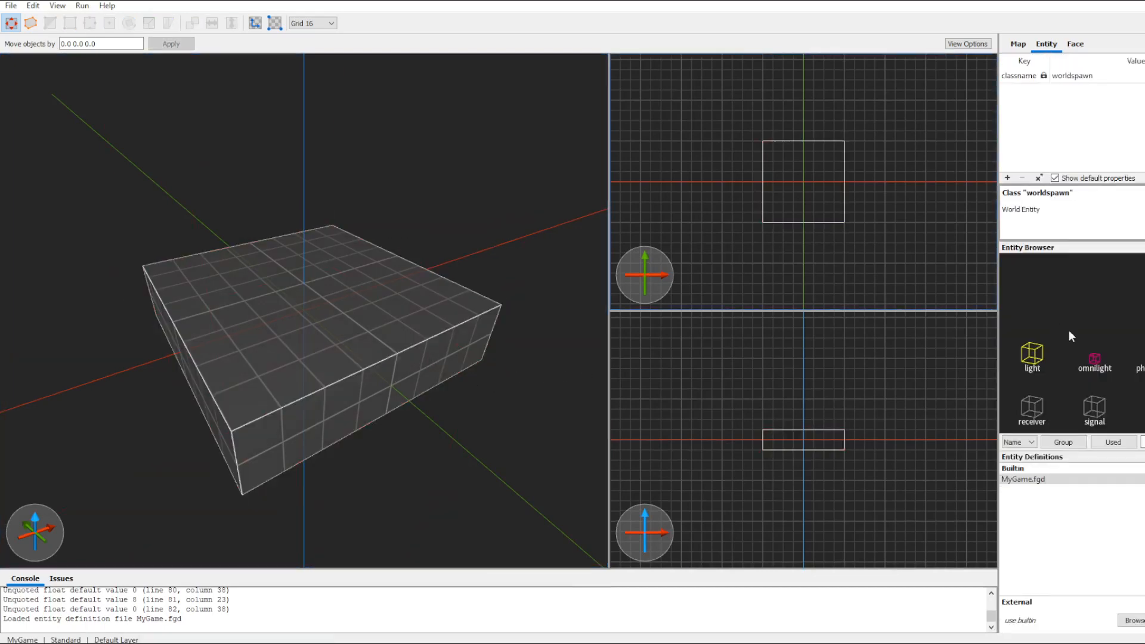
mouse_move(1089, 352)
left_mouse_down()
mouse_move(793, 293)
mouse_move(322, 303)
left_mouse_up()
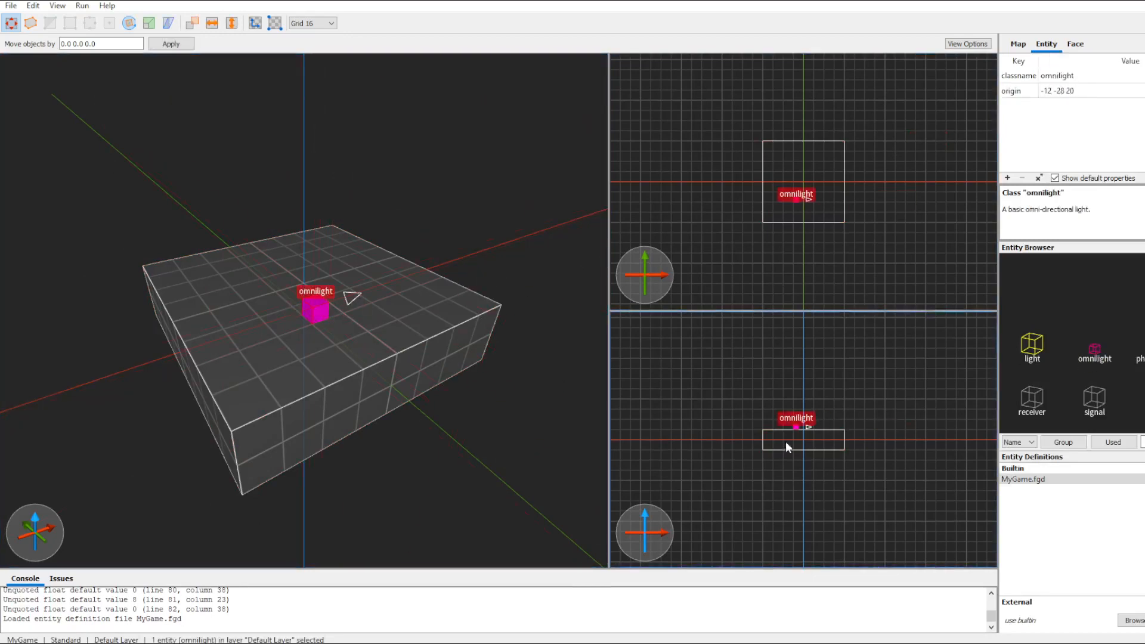
left_click_drag(796, 427, 784, 406)
scroll(795, 408, "up", 8)
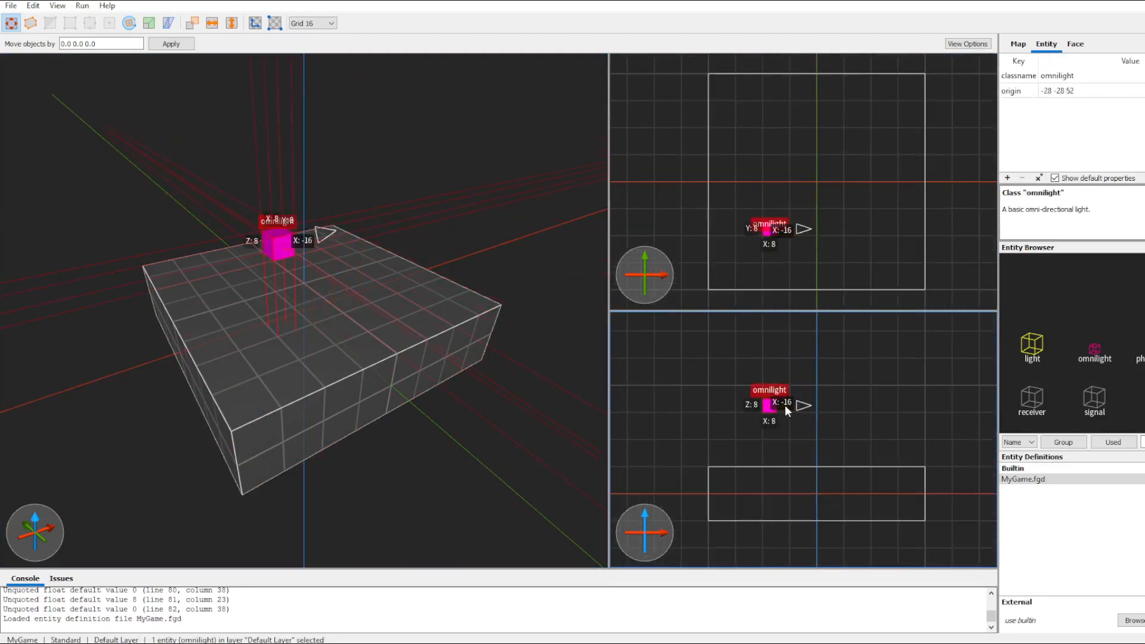
Place a light entity beside the omnilight, raise it above the brush to origin 8 -40 56, and deselect it.
mouse_move(1034, 357)
left_mouse_down()
mouse_move(448, 334)
mouse_move(398, 310)
left_mouse_up()
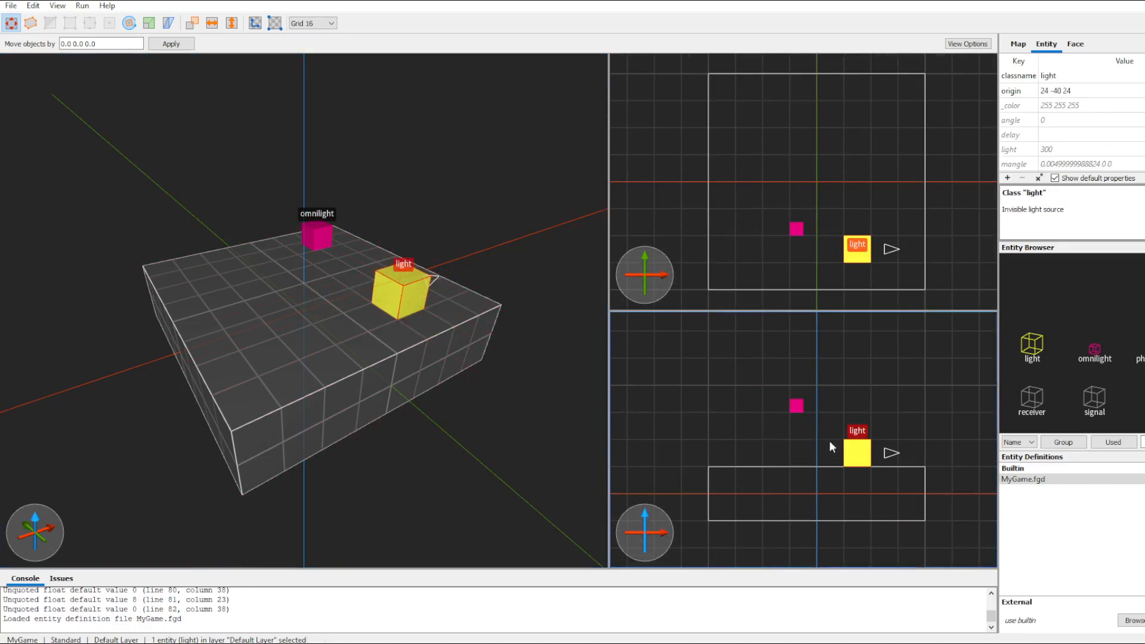
left_click_drag(859, 454, 831, 400)
key("Escape")
Compare the size, properties and class descriptions of the light and omnilight entities.
scroll(447, 322, "up", 3)
mouse_move(446, 338)
right_mouse_down()
mouse_move(446, 322)
mouse_move(473, 347)
mouse_move(456, 345)
right_mouse_up()
scroll(465, 340, "down", 6)
scroll(467, 348, "up", 3)
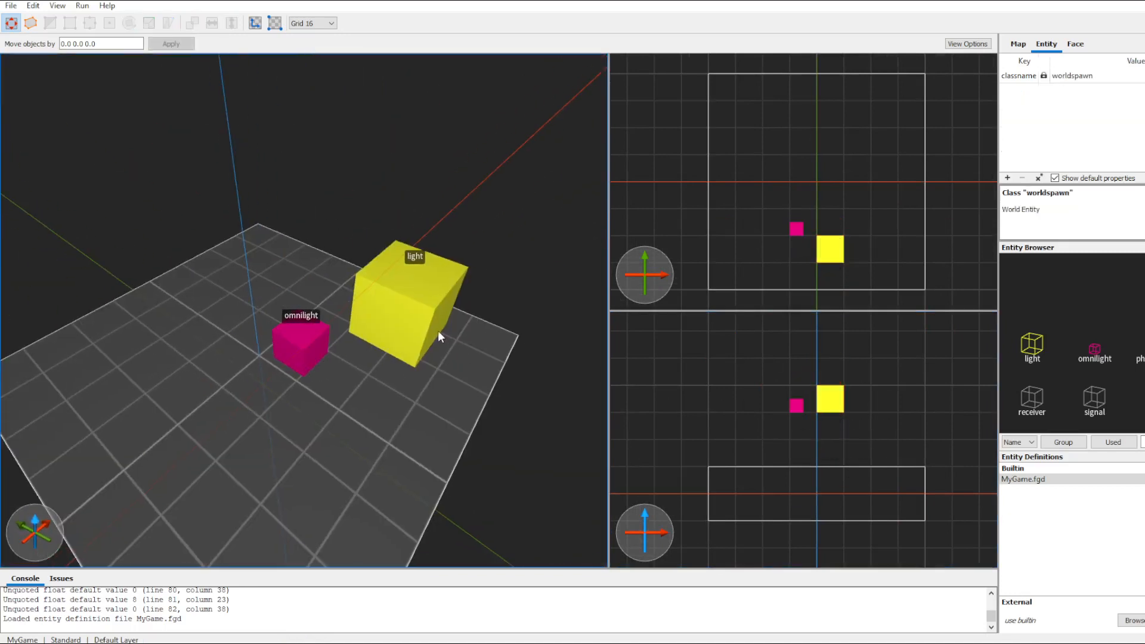
left_click(418, 324)
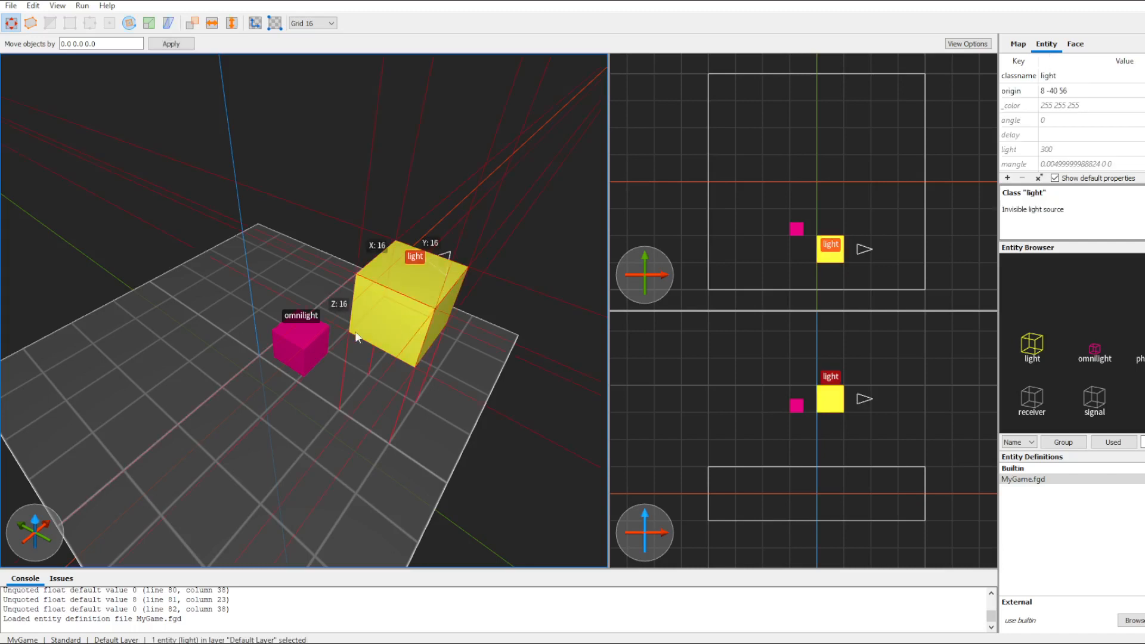
left_click(311, 339)
left_click(411, 322)
left_click(311, 339)
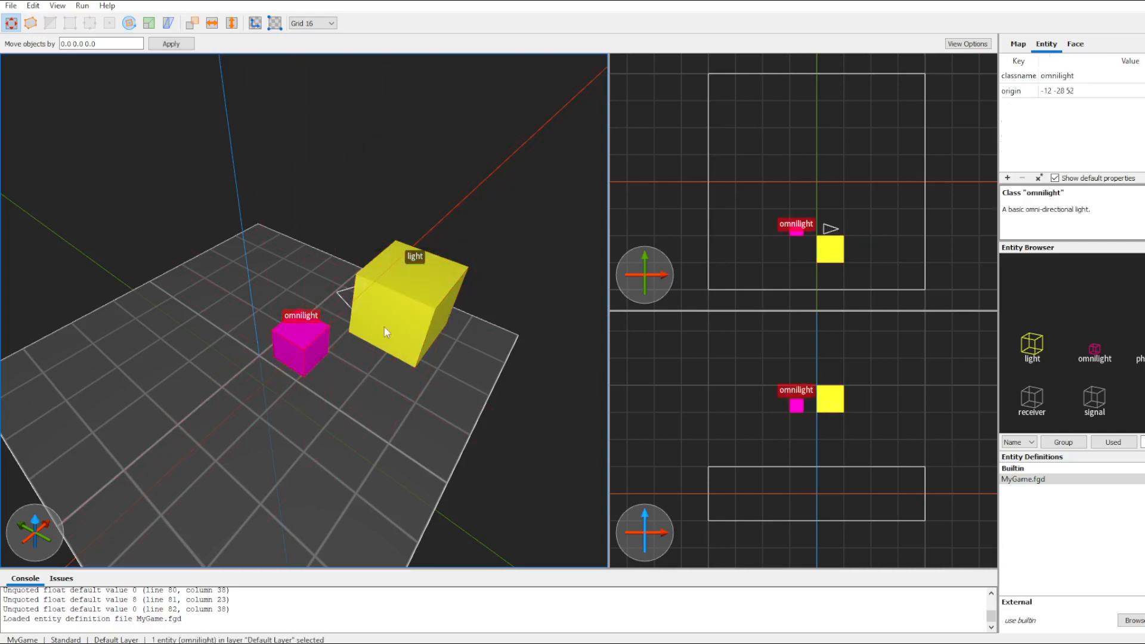
mouse_move(1061, 210)
left_mouse_down()
mouse_move(1092, 209)
mouse_move(1002, 210)
left_mouse_up()
left_click(405, 322)
left_click(374, 393)
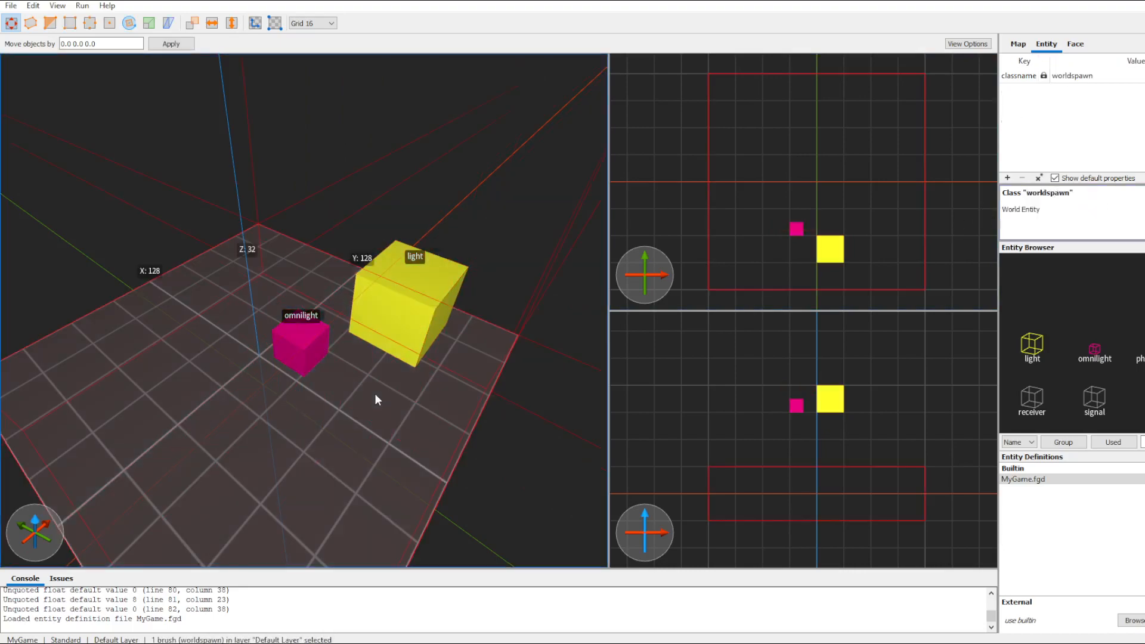
Start saving the map and browse to the Gamedev/Godot/Projects/FGDTutorial folder as its location.
key("alt+Tab")
key("alt+Tab")
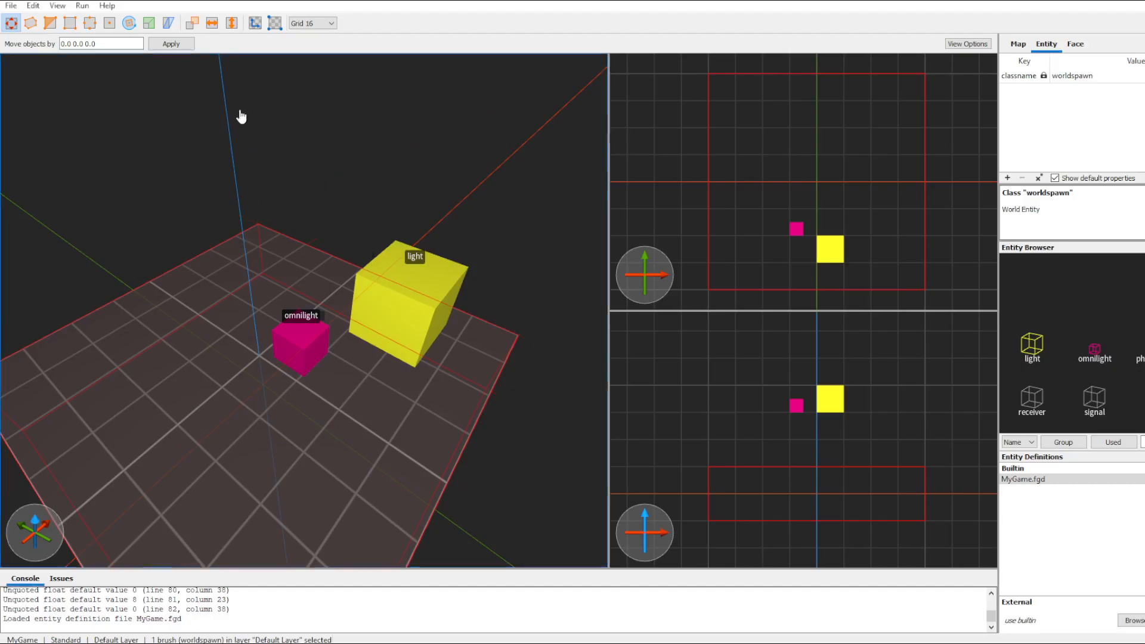
key("ctrl+s")
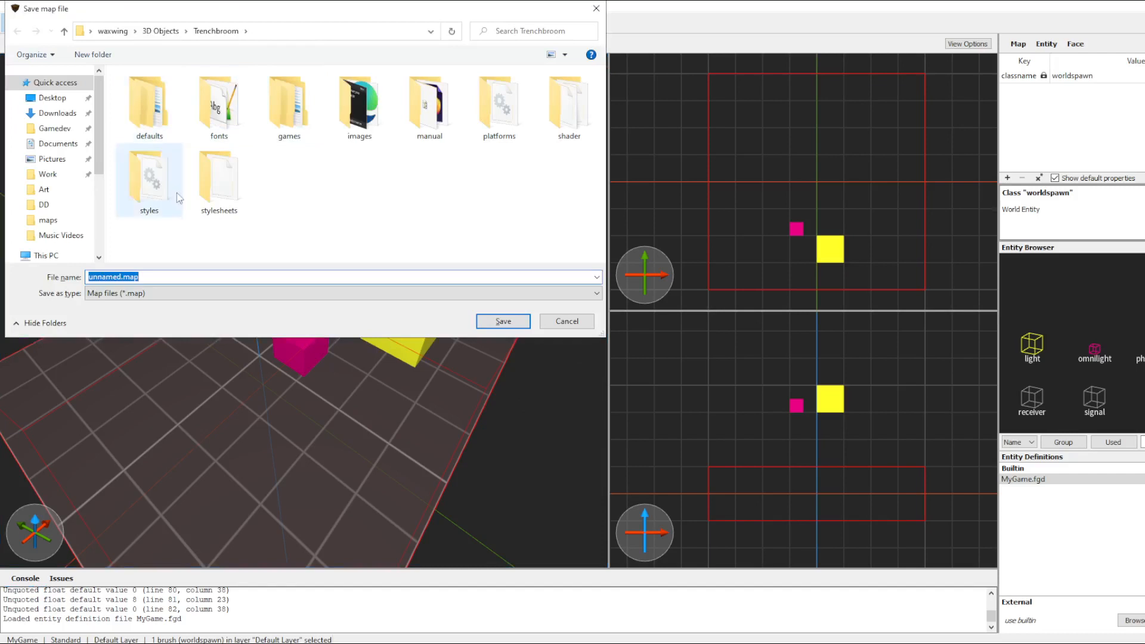
left_click(69, 133)
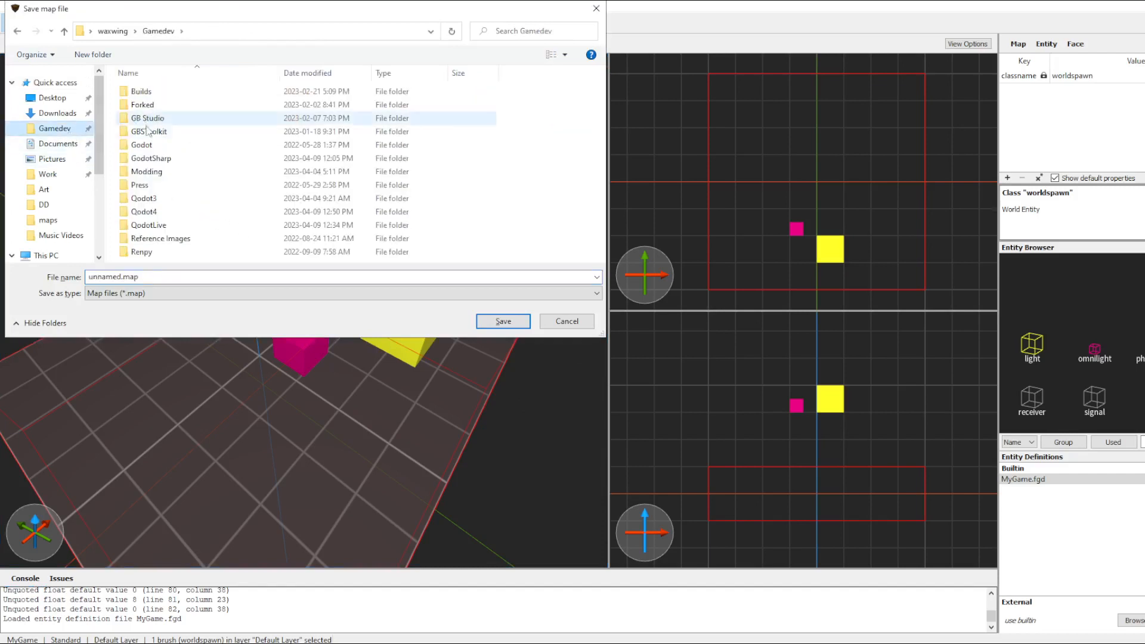
double_click(146, 118)
double_click(157, 109)
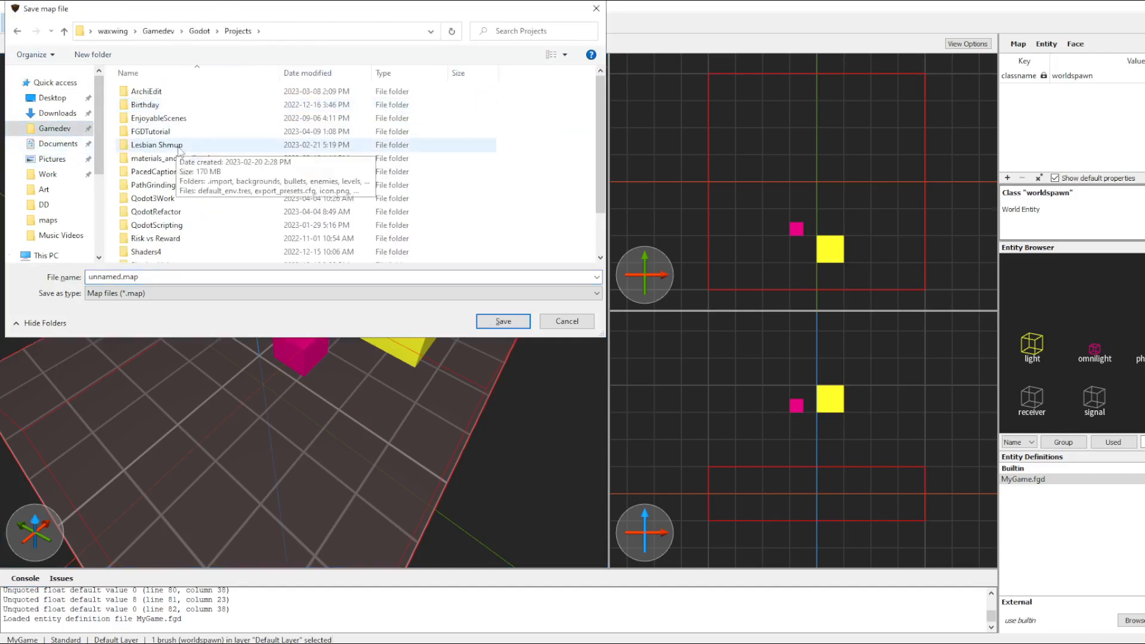
scroll(263, 197, "down", 2)
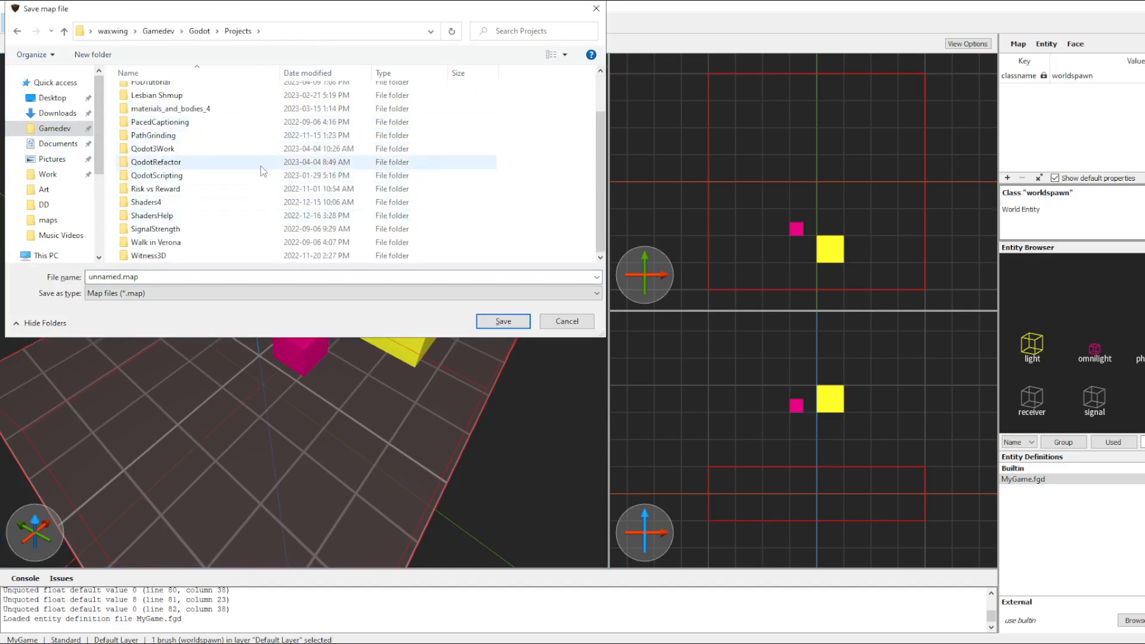
scroll(246, 154, "up", 1)
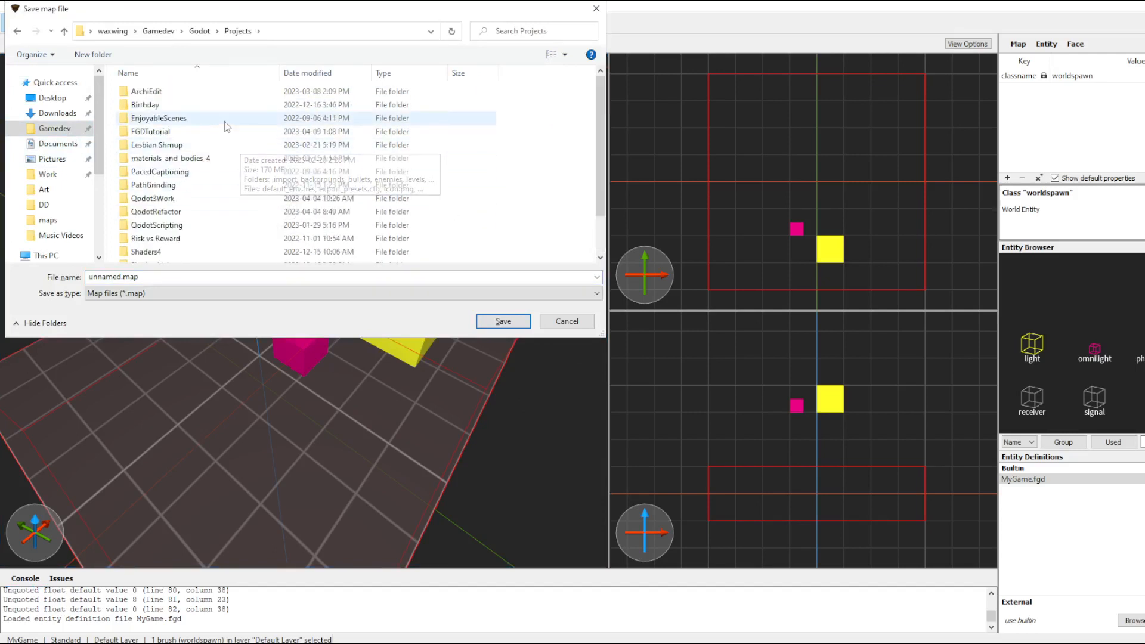
double_click(225, 123)
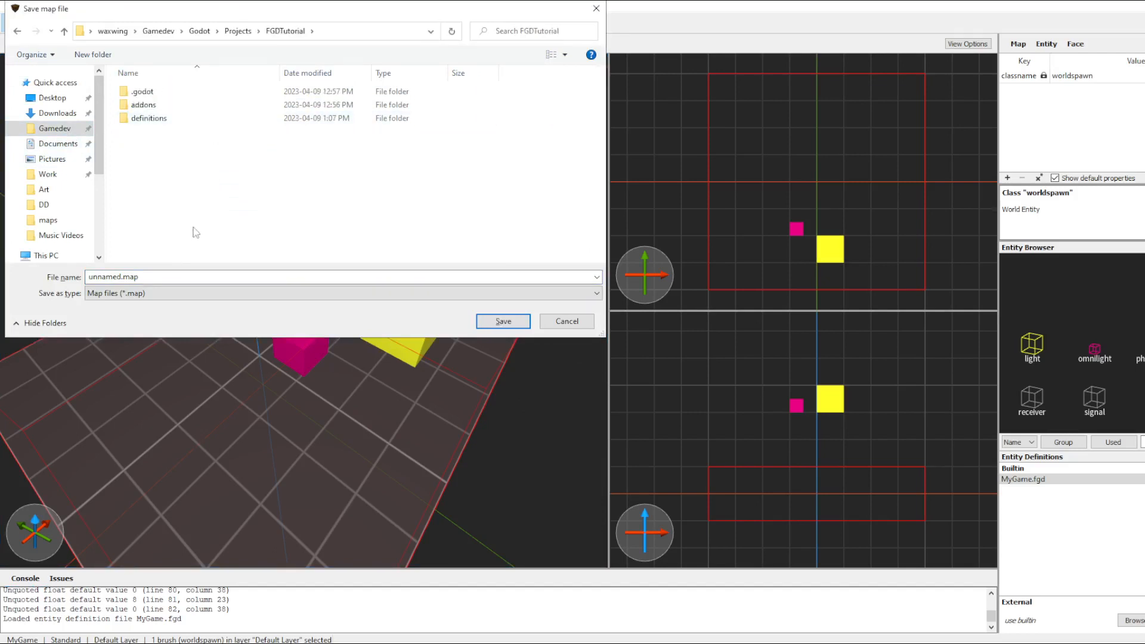
Create a folder named maps inside the FGDTutorial project folder and open it.
right_click(198, 202)
mouse_move(268, 322)
left_click(352, 322)
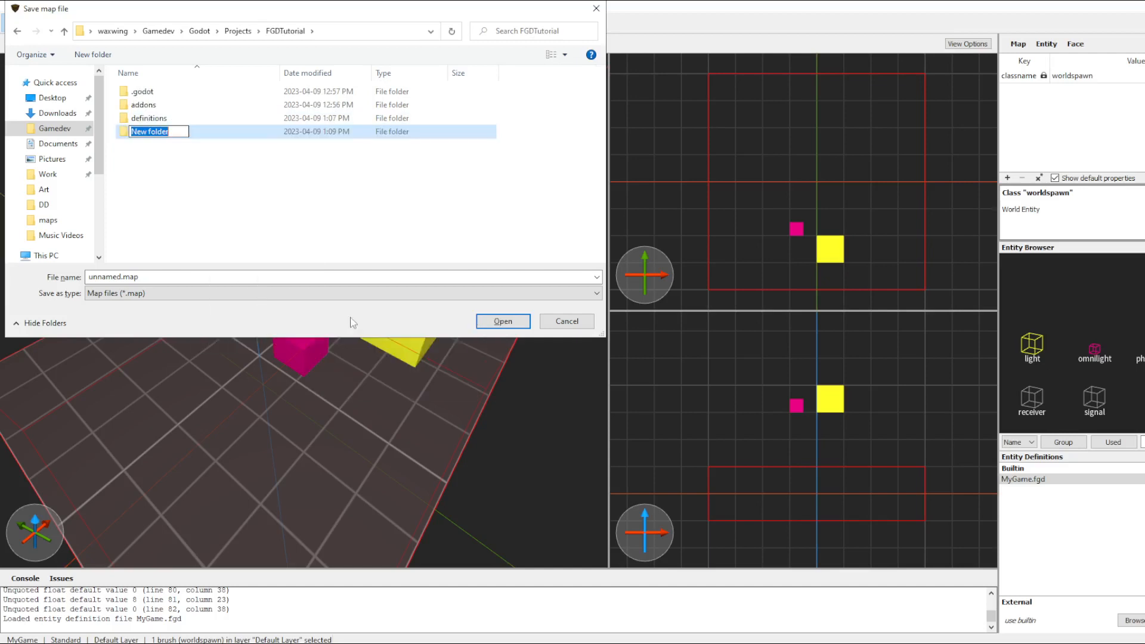
type("maps")
key("Return")
key("Return")
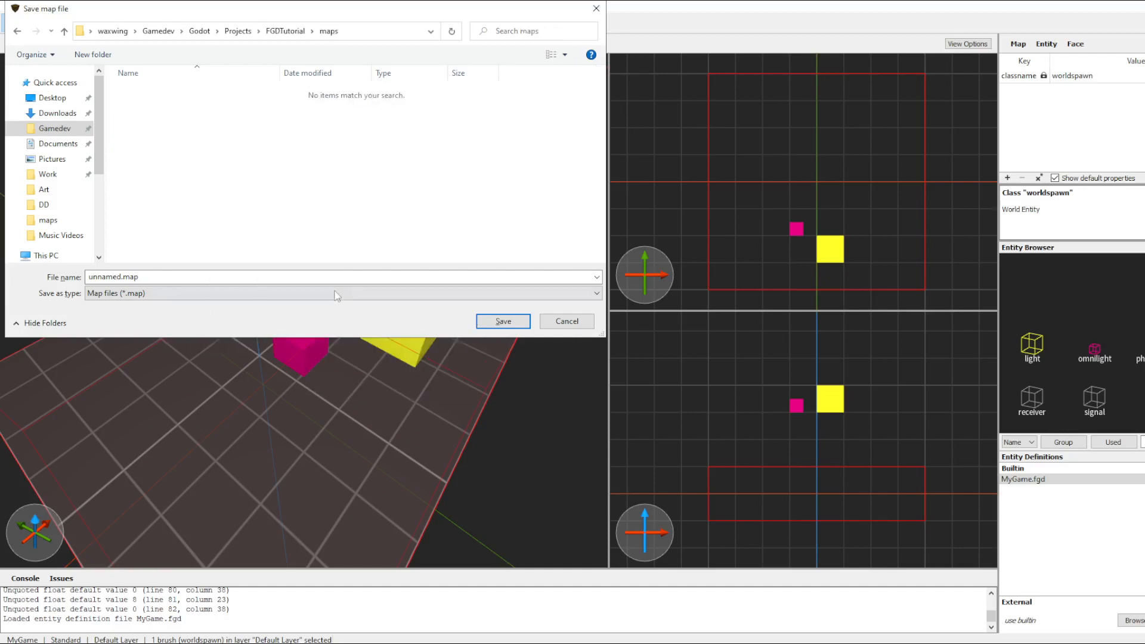
Save the map as two_lights in the maps folder and deselect the brush.
left_click(337, 293)
left_click(347, 274)
left_click(346, 278)
type("two lights")
key("ctrl+a")
type("two_lights")
key("Return")
left_click(358, 237)
scroll(318, 349, "down", 5)
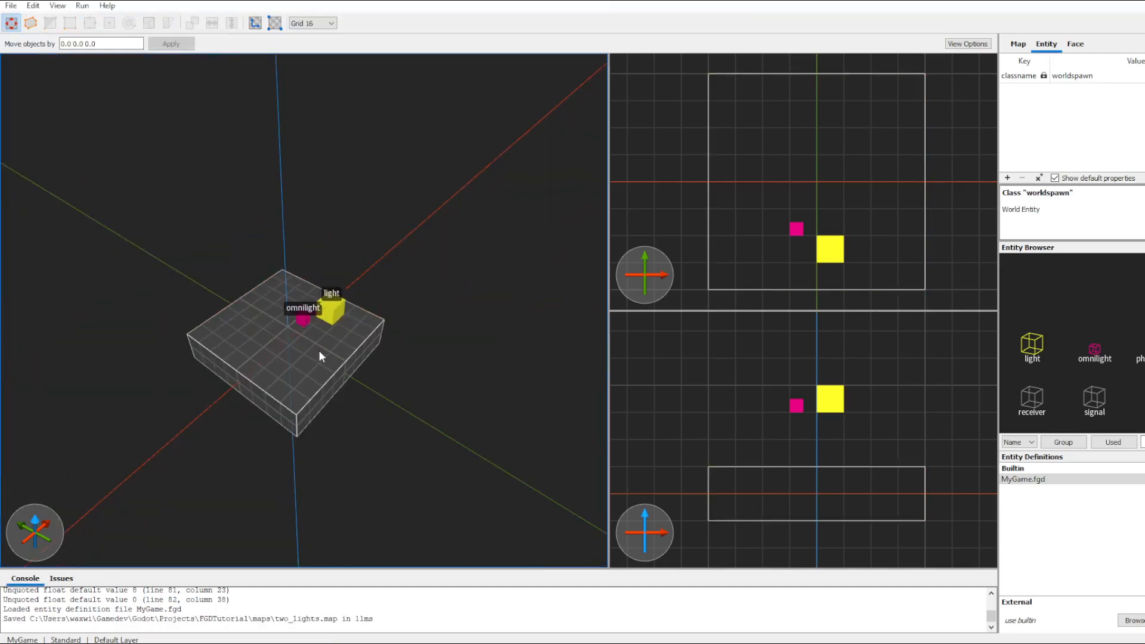
left_click(349, 360)
Switch to Godot and set the QodotMap node's Map File to maps/two_lights.map.
key("alt+Tab")
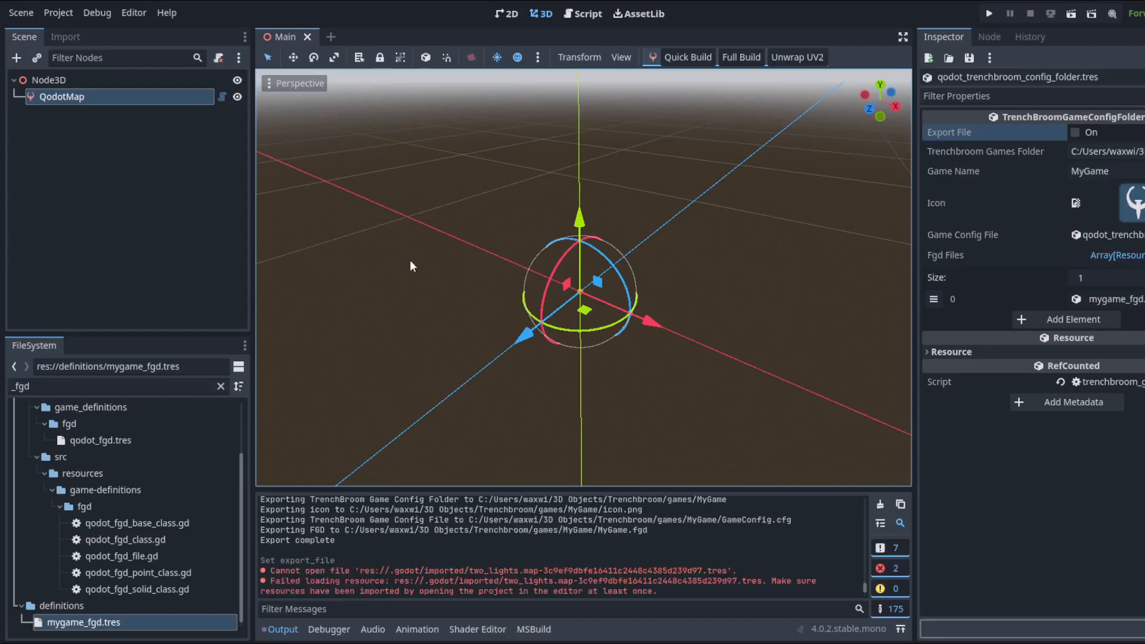
left_click(170, 113)
left_click(165, 99)
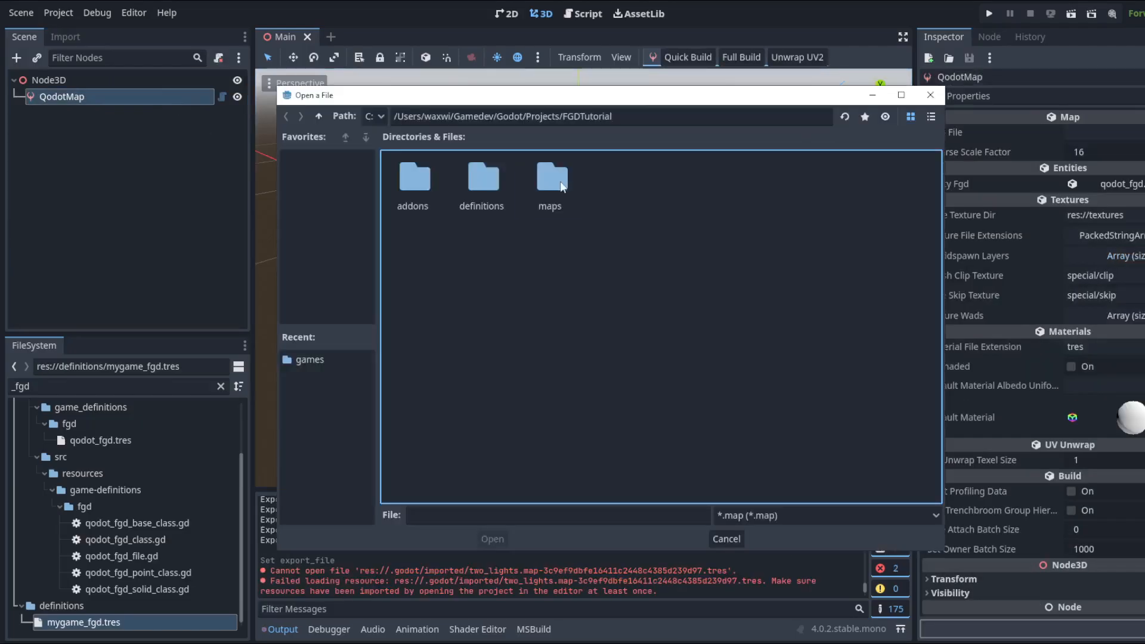
double_click(560, 181)
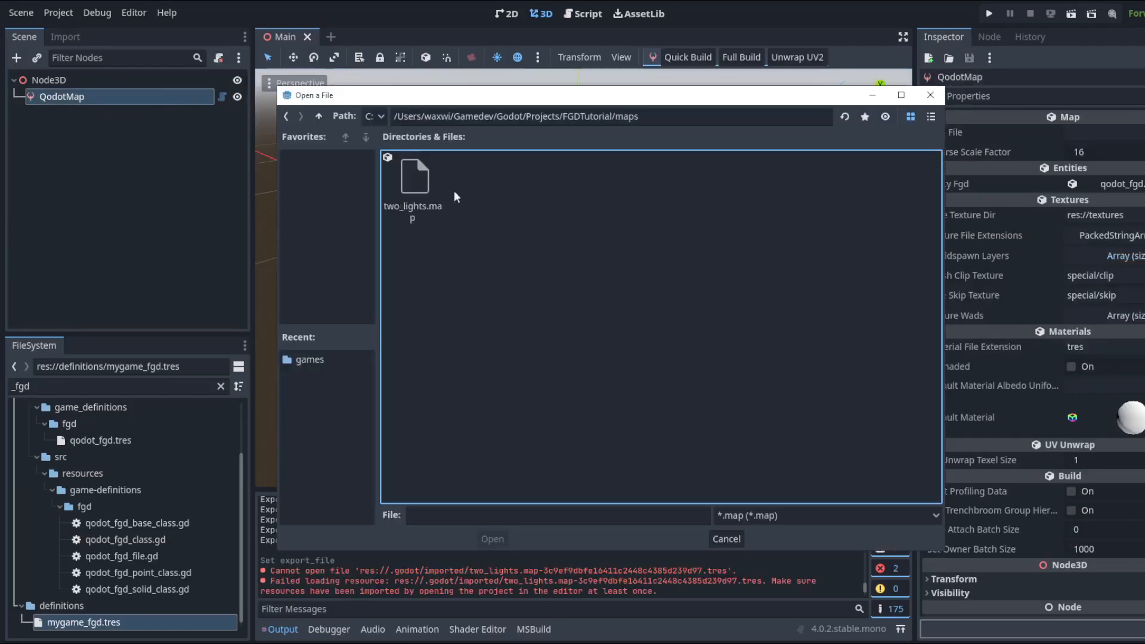
double_click(408, 182)
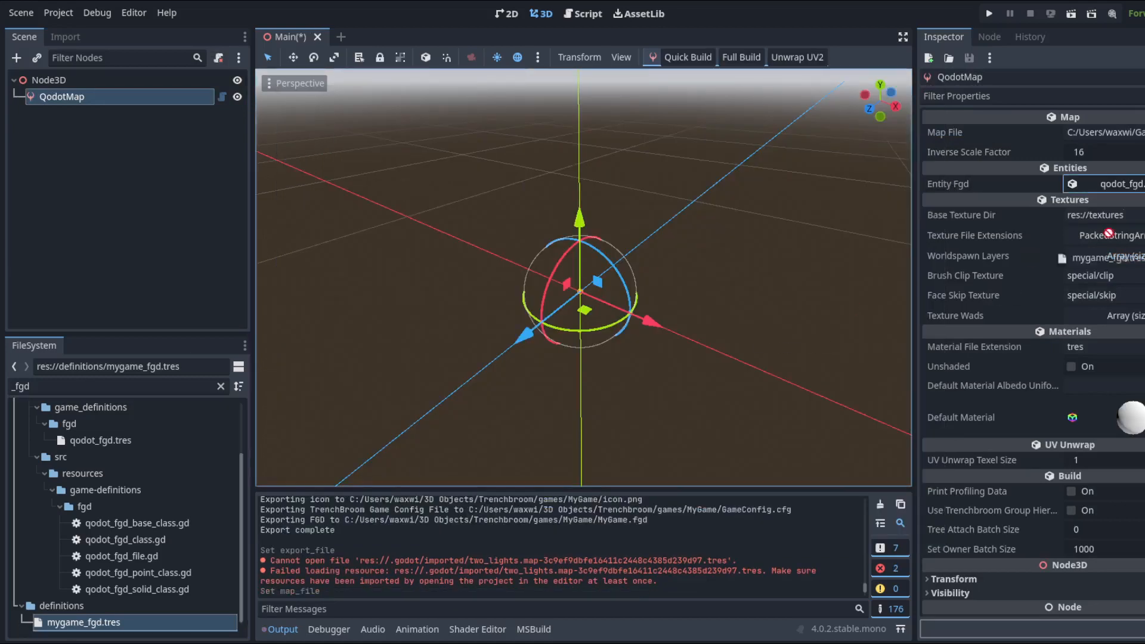
Assign mygame_fgd.tres as the QodotMap's Entity Fgd, then save the scene and run a Full Build.
left_click_drag(1142, 191, 1140, 190)
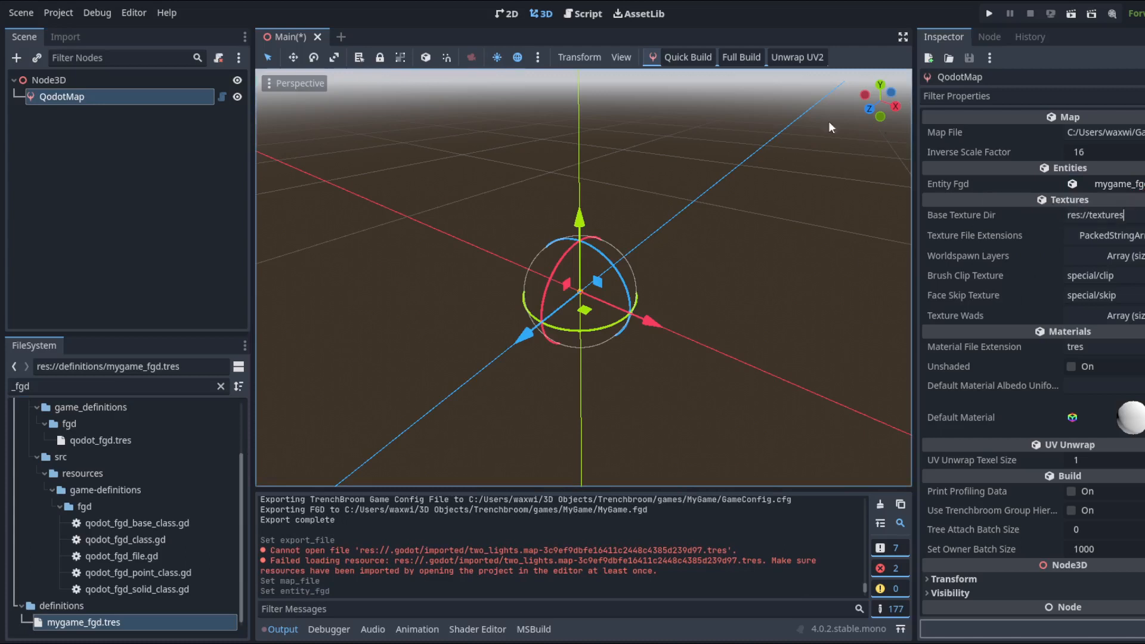
key("ctrl+s")
left_click(741, 56)
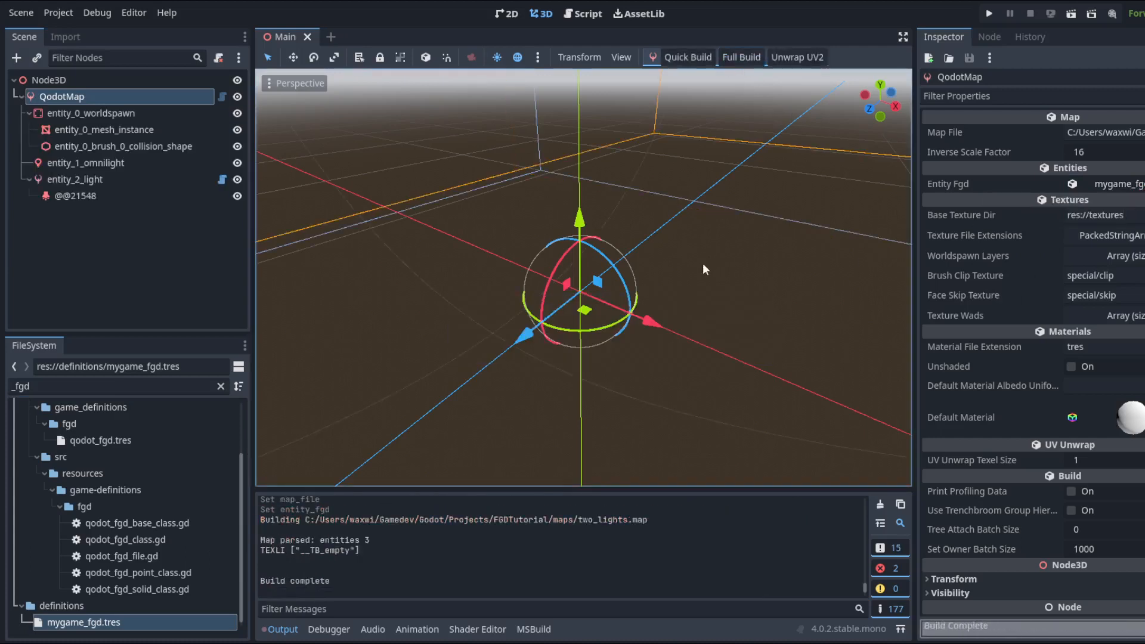
Examine the built omnilight and light nodes above the brush in the 3D viewport.
right_click_drag(703, 263, 377, 252)
left_click(75, 179)
left_click(124, 162)
key("f")
key("w")
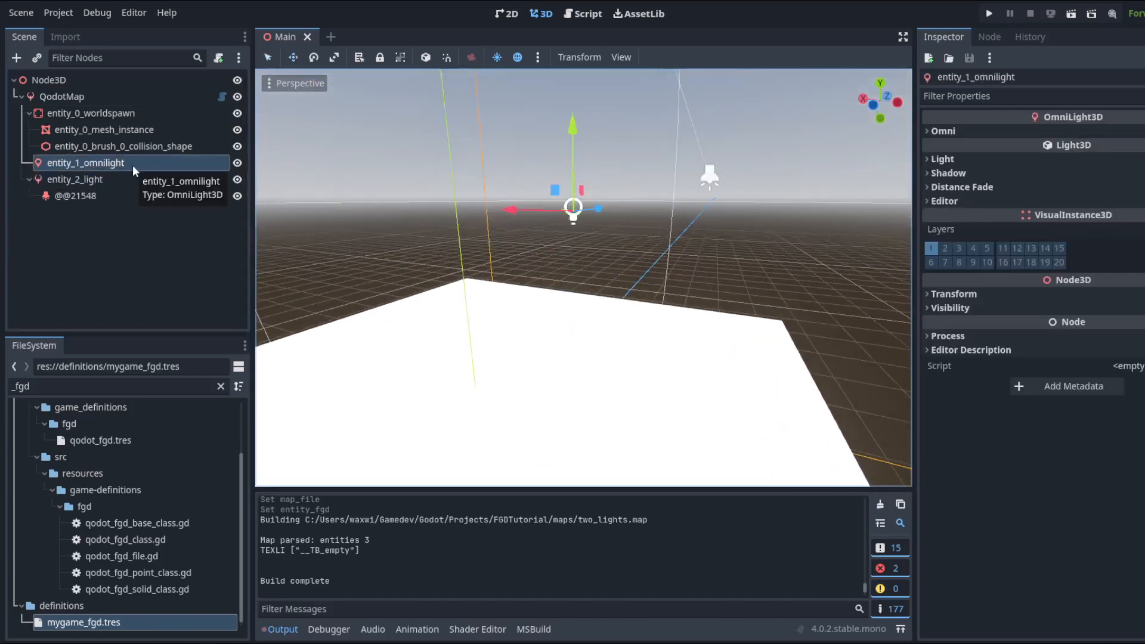
key("ctrl+s")
mouse_move(377, 257)
right_mouse_down()
mouse_move(352, 226)
mouse_move(319, 257)
mouse_move(388, 252)
right_mouse_up()
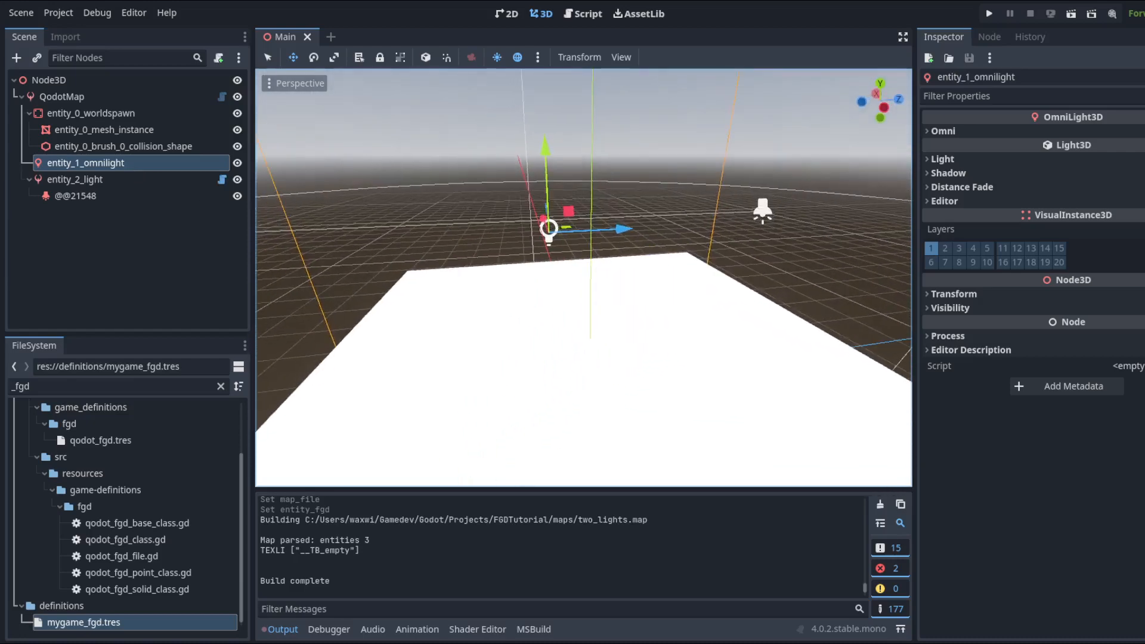
left_click(485, 229)
key("q")
left_click(441, 153)
left_click(549, 230)
right_click_drag(548, 229, 536, 189)
left_click(440, 136)
key("ctrl+s")
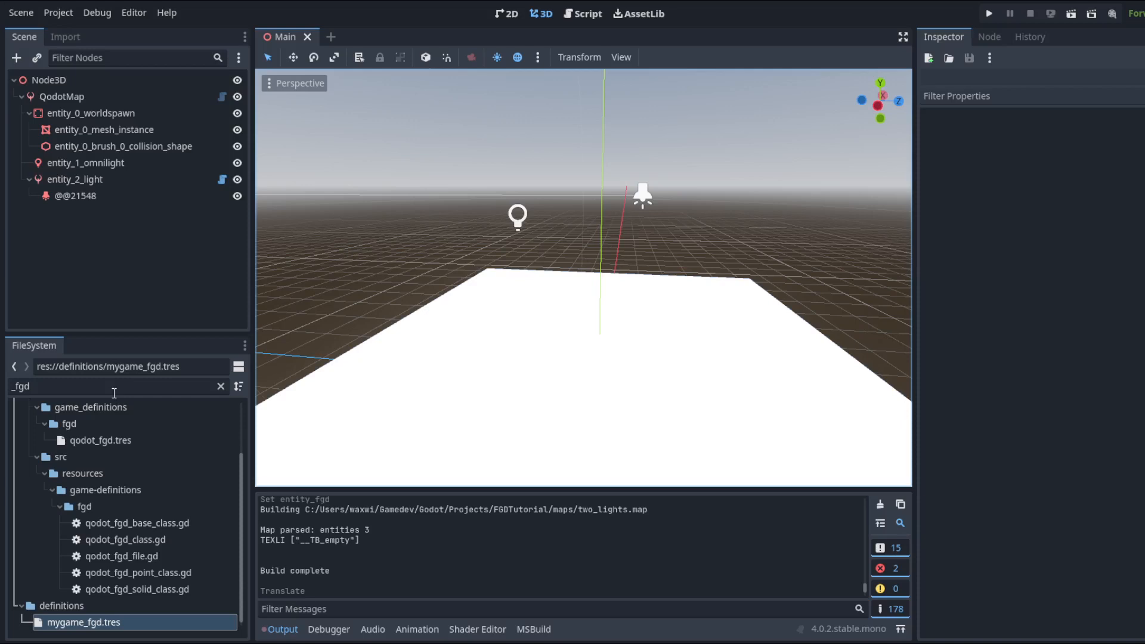
right_click_drag(382, 337, 382, 319)
key("w")
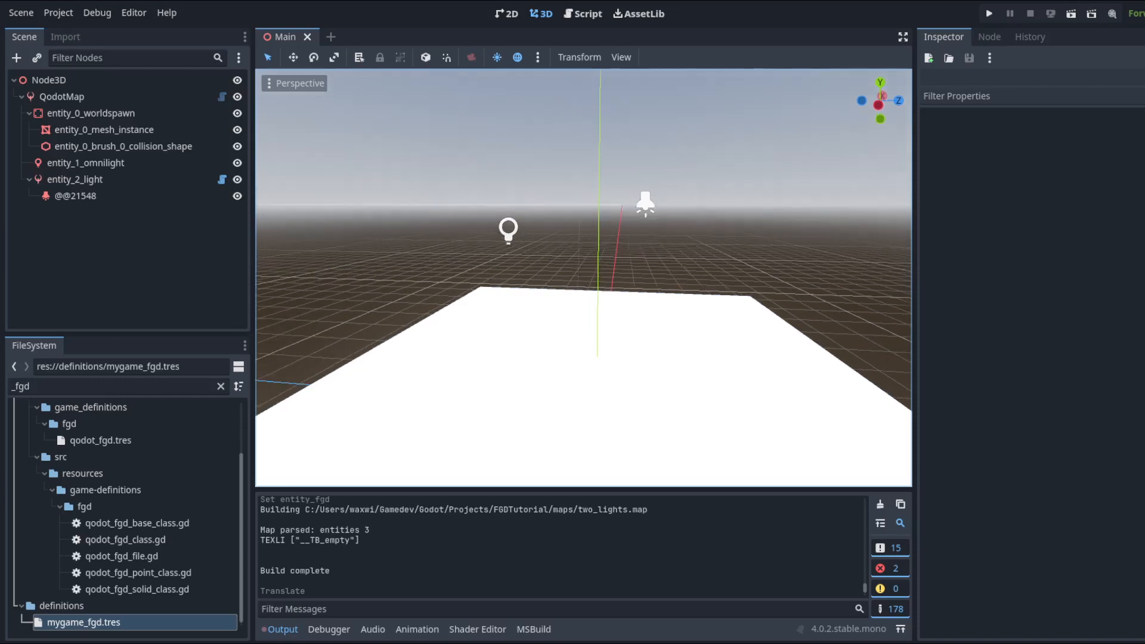
Clear the _fgd filter from the project file list.
left_click(186, 384)
key("BackSpace")
key("BackSpace")
key("BackSpace")
key("BackSpace")
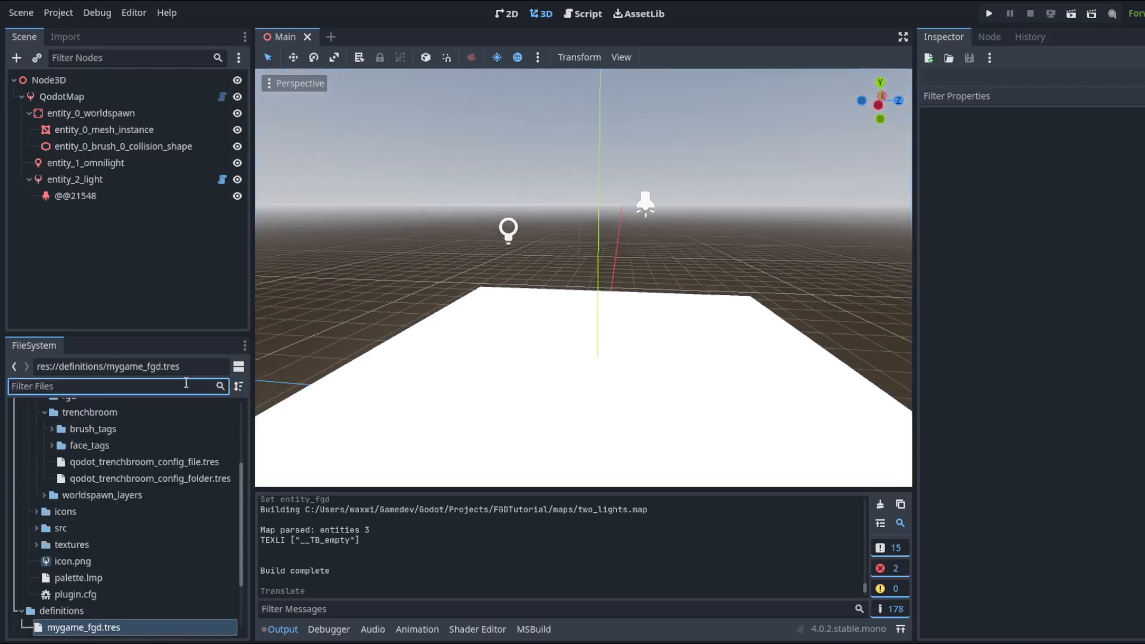
scroll(182, 449, "up", 5)
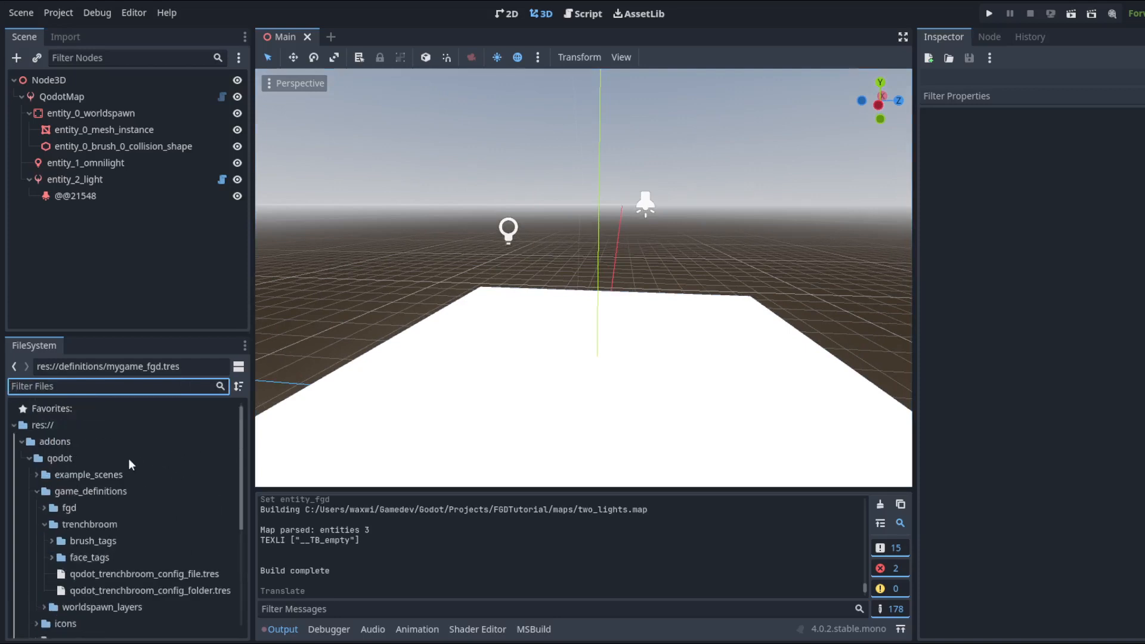
Add a second QodotMap node as a child of the root Node3D.
left_click(166, 257)
left_click(138, 81)
key("ctrl+a")
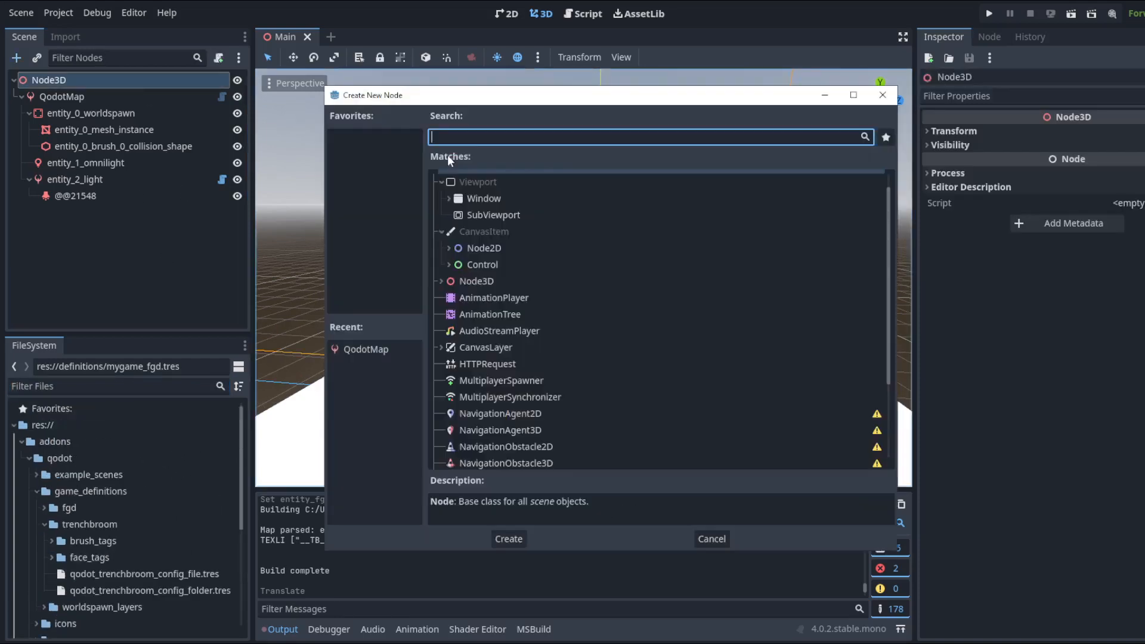
type("qodotmap")
key("Return")
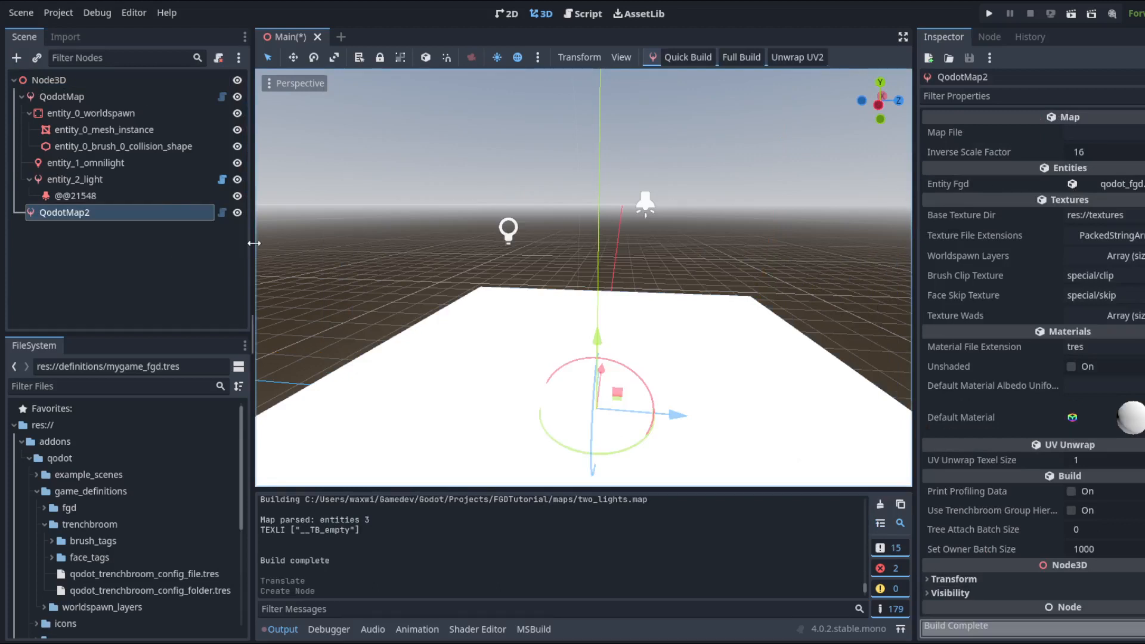
Filter the project files for qodot_map and open the qodot_map.gd script.
left_click(81, 386)
type("qodot")
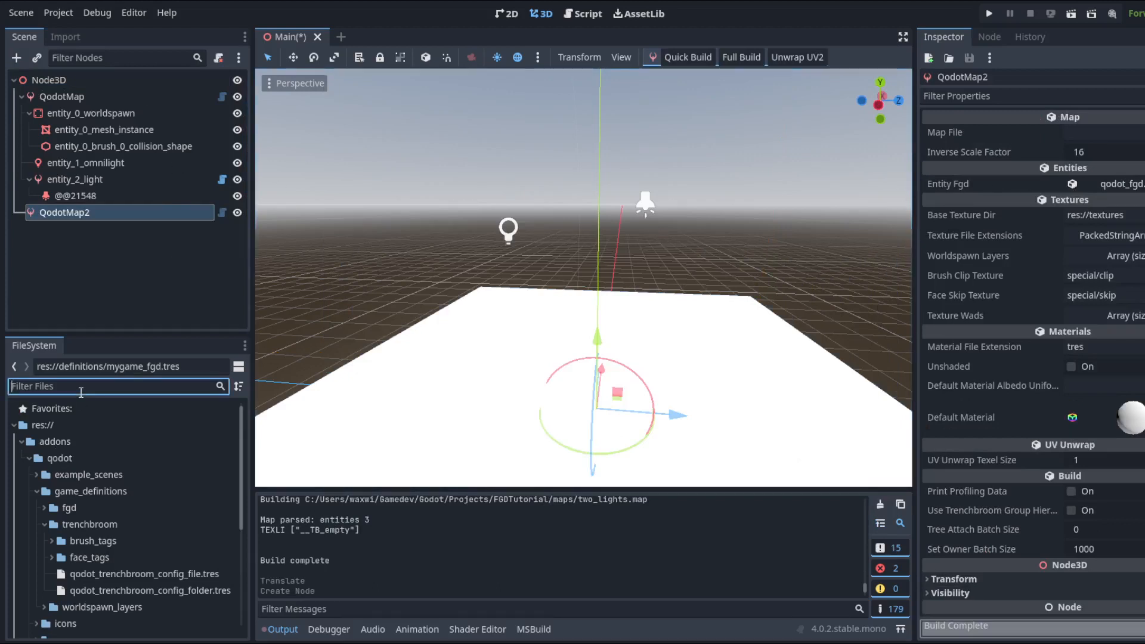
type("_mapap")
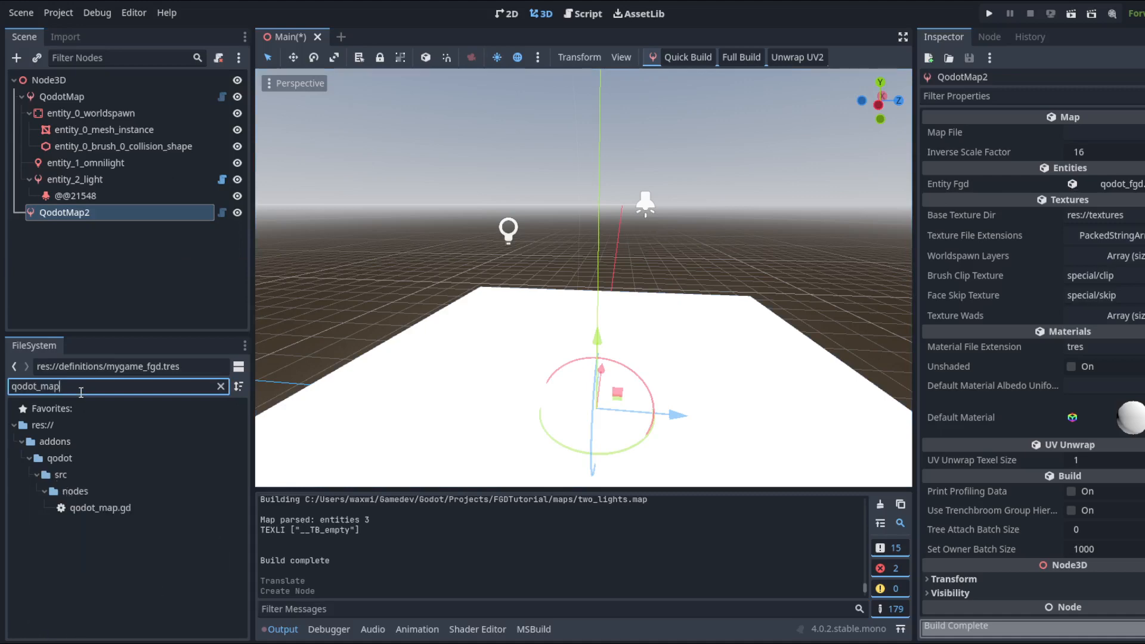
double_click(127, 501)
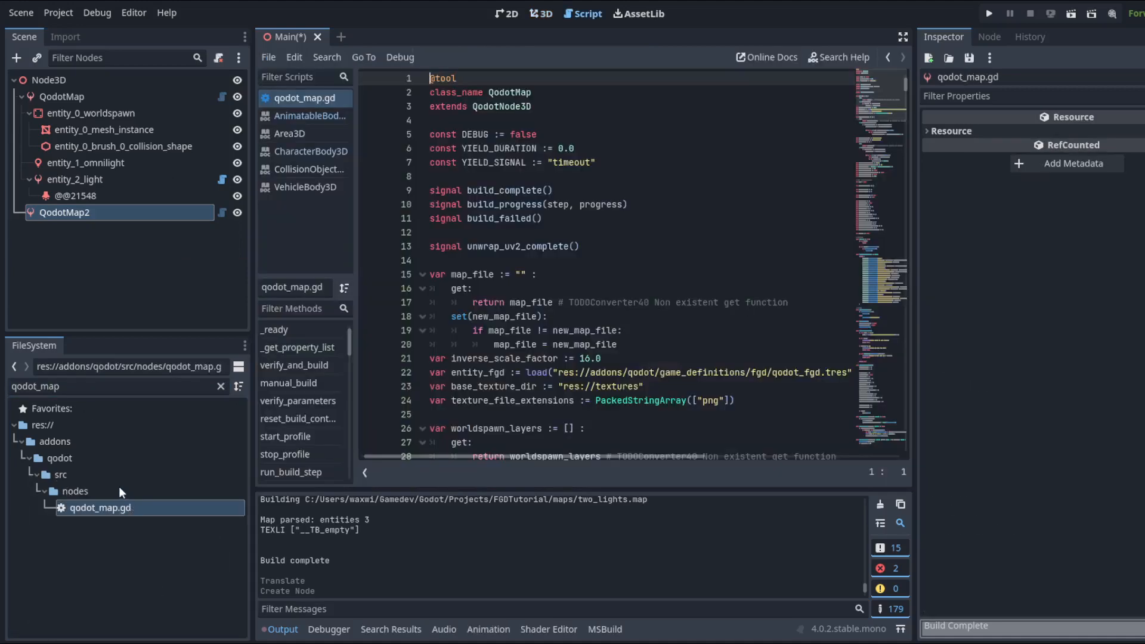
Locate the entity_fgd variable in qodot_map.gd and highlight the default FGD path in its load call.
scroll(444, 330, "down", 2)
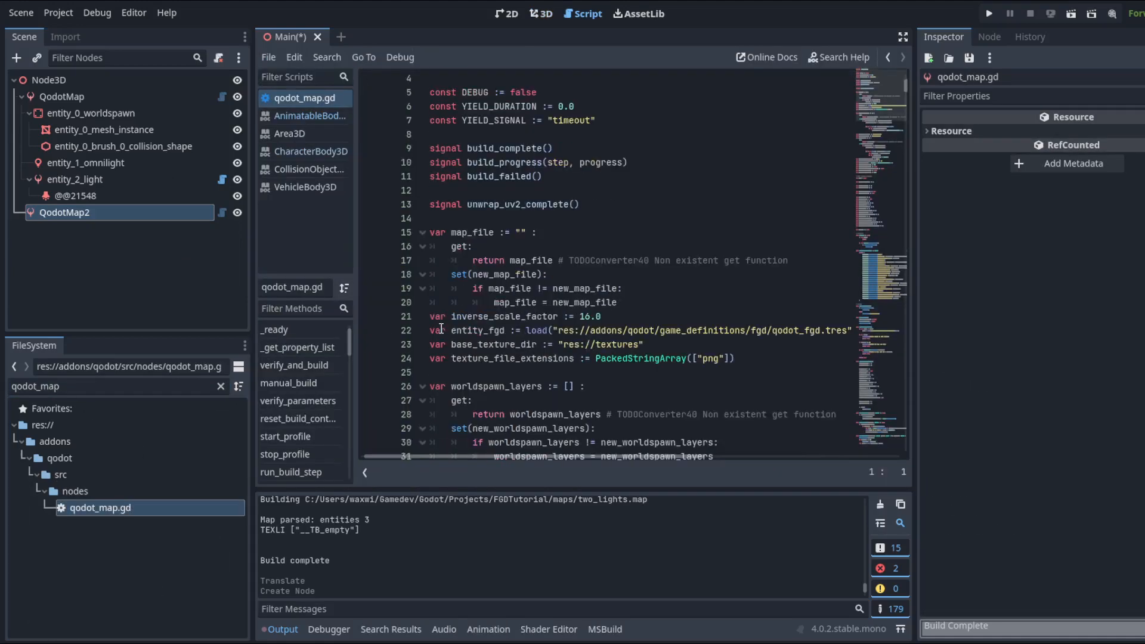
left_click(441, 329)
key("Up")
key("Up")
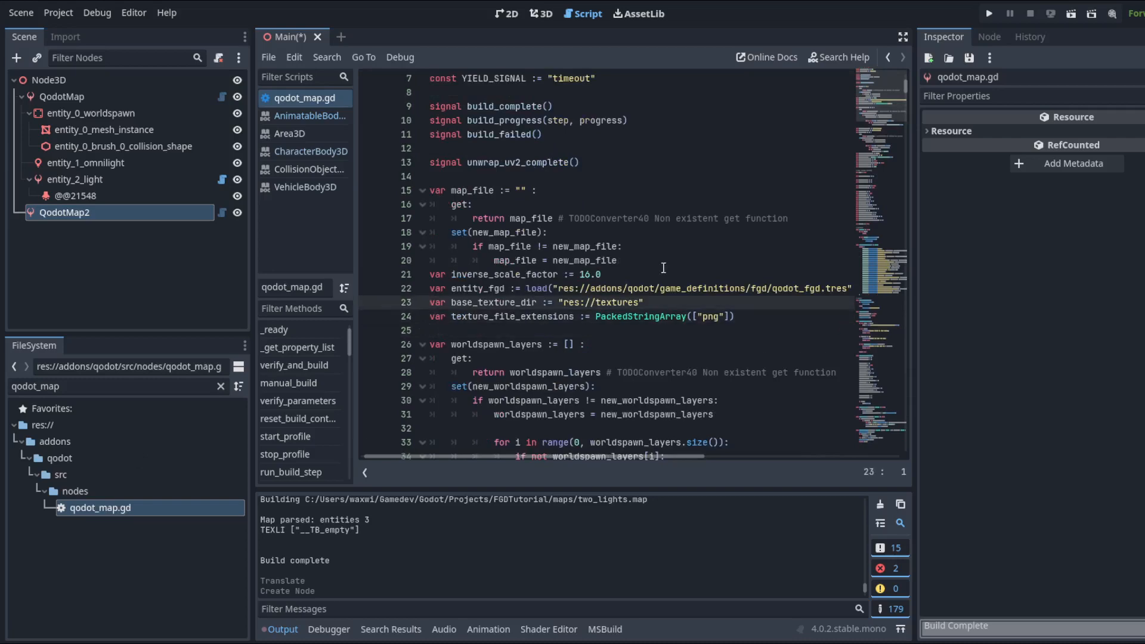
left_click(607, 288)
scroll(607, 292, "up", 2)
scroll(569, 266, "down", 4)
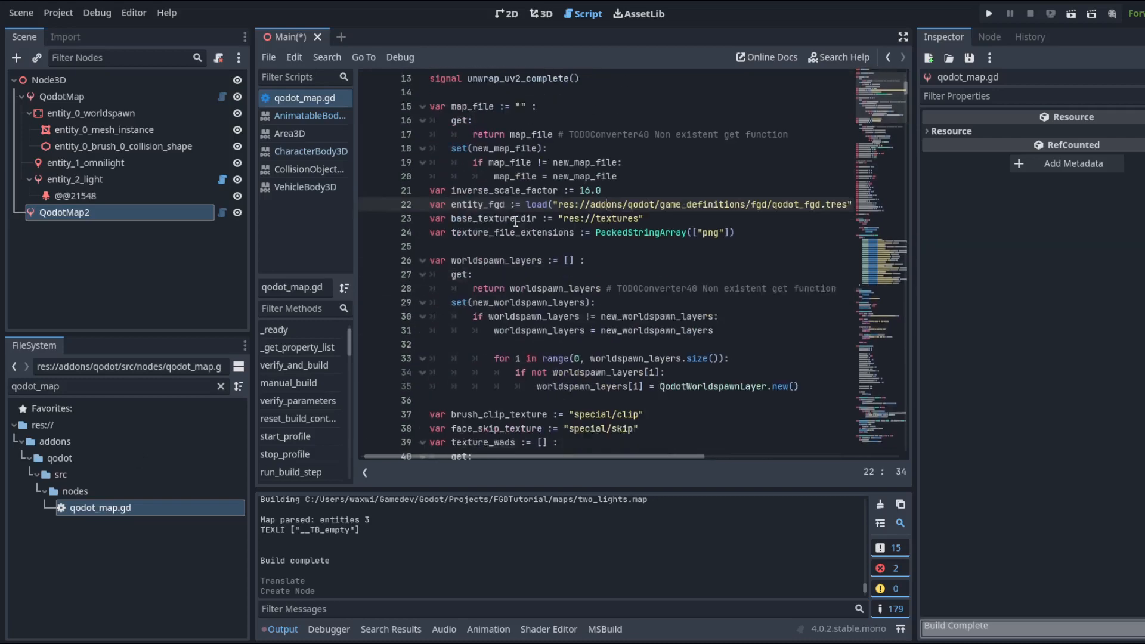
left_click(564, 208)
key("Left")
key("shift+End")
key("shift+Left")
key("shift+Left")
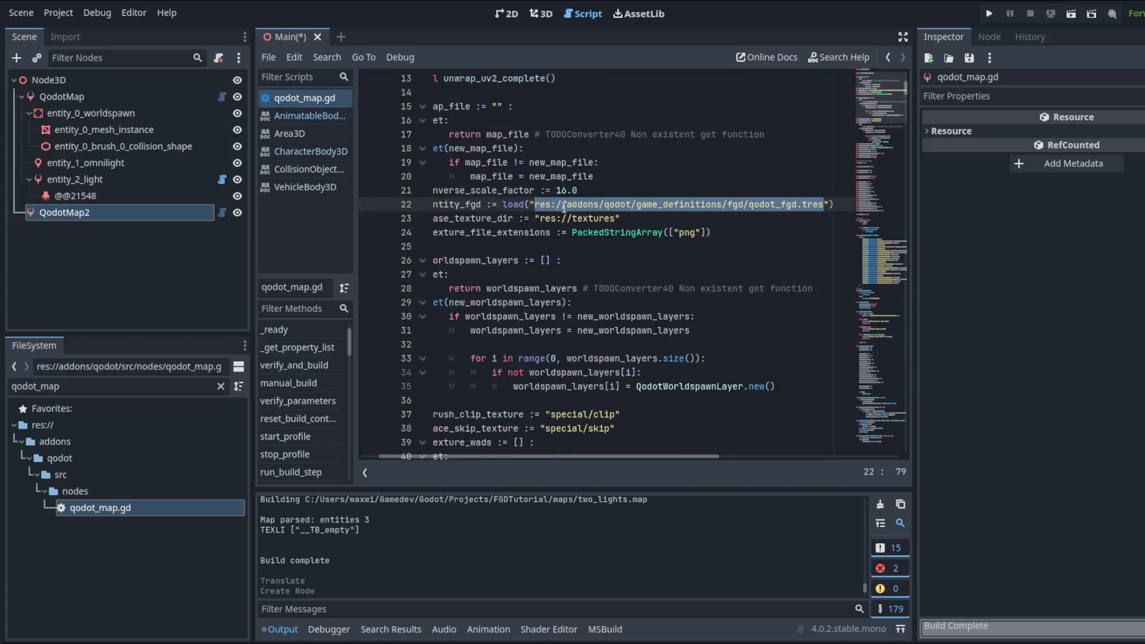
Clear the file filter and copy the resource path of mygame_fgd.tres in the definitions folder.
left_click(221, 386)
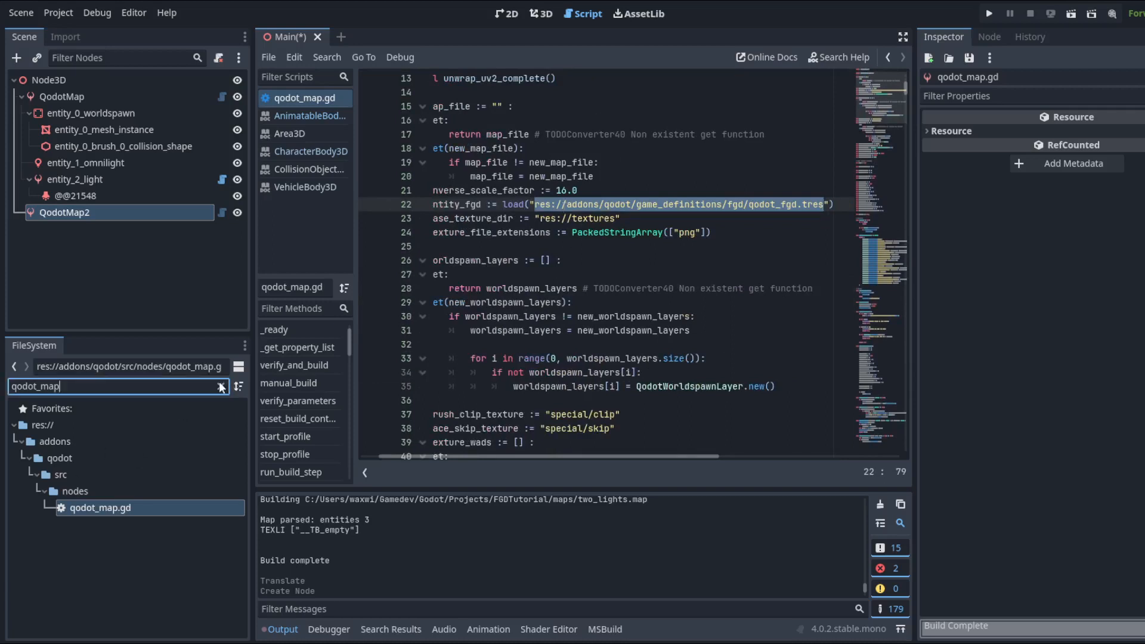
scroll(124, 541, "down", 5)
right_click(87, 558)
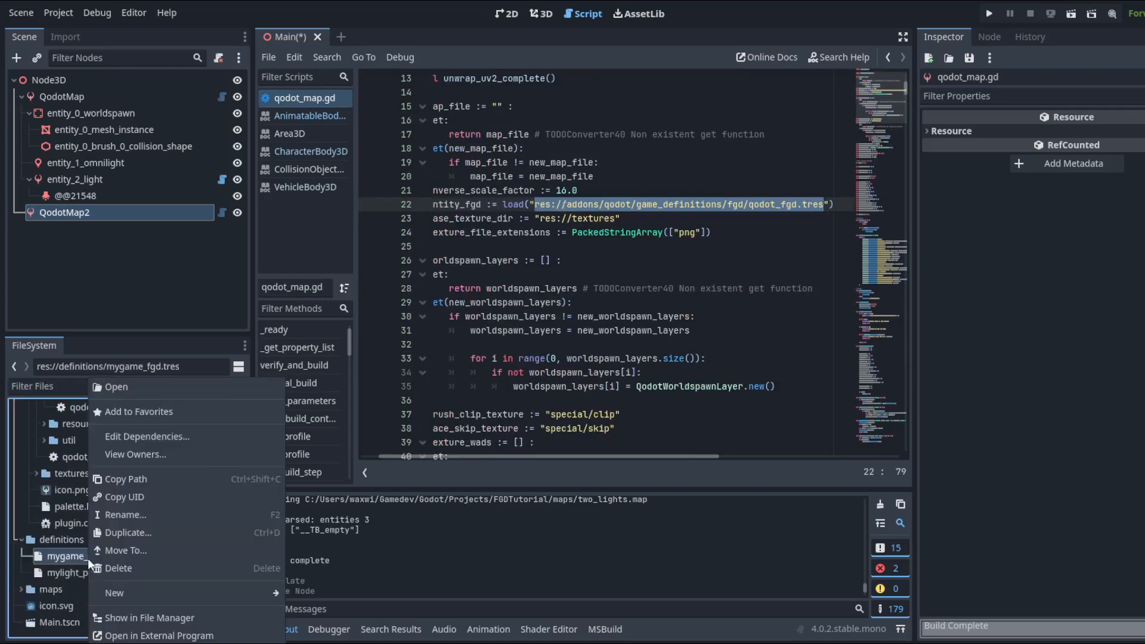
left_click(179, 474)
Replace the entity_fgd load path on line 22 with res://definitions/mygame_fgd.tres.
triple_click(672, 203)
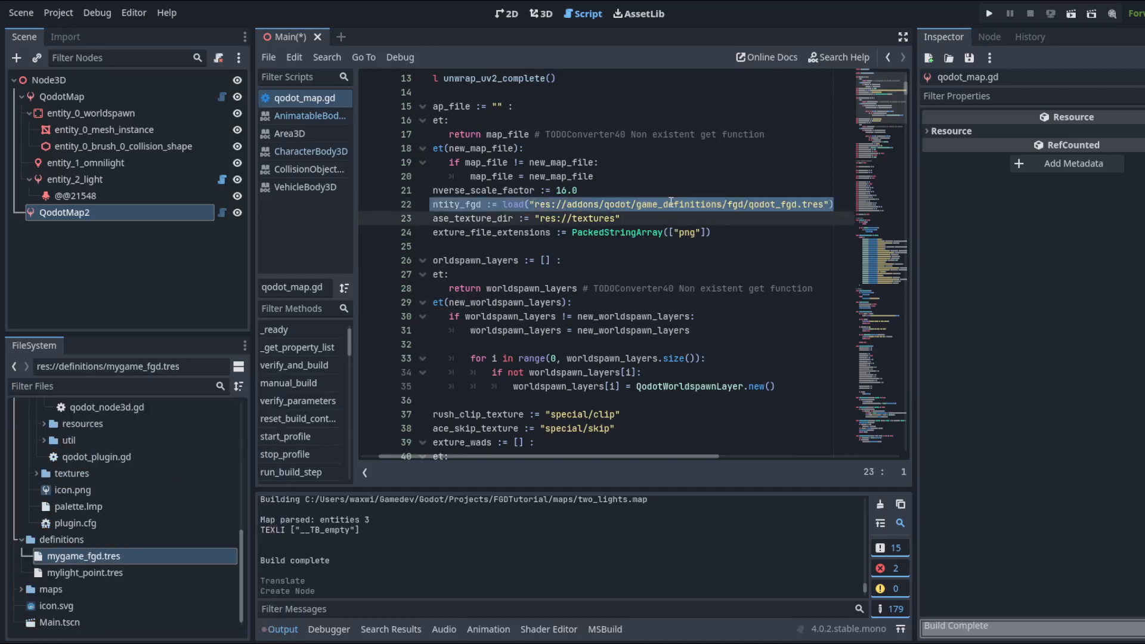
left_click(558, 216)
left_click(530, 204)
left_click_drag(535, 206, 825, 202)
key("ctrl+v")
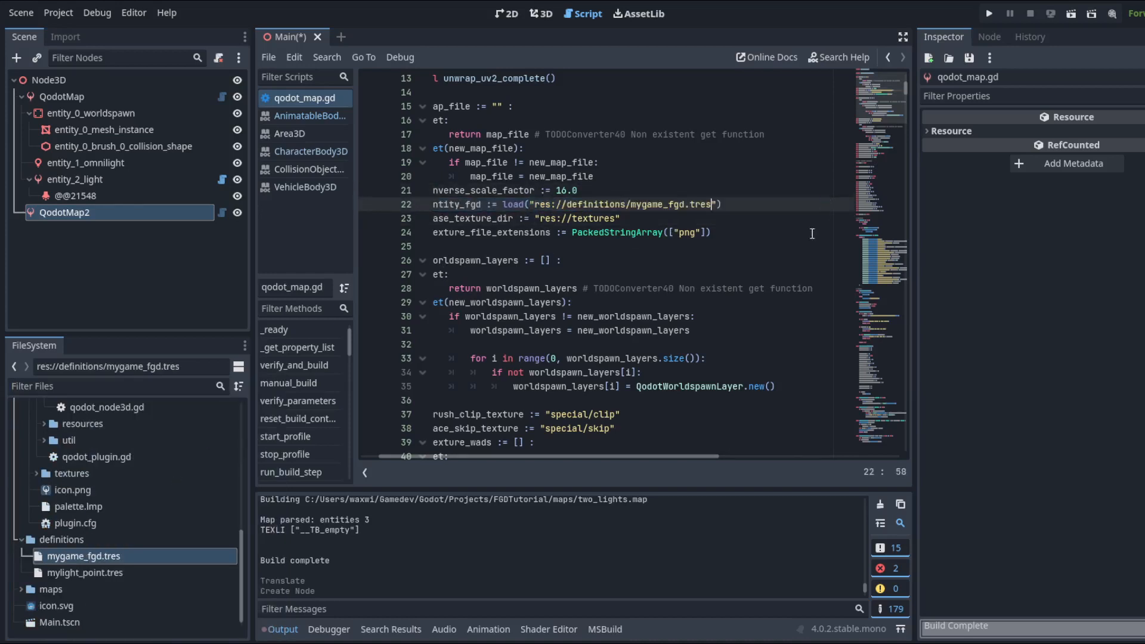
Save the edited qodot_map.gd script and return to the 3D view.
key("ctrl+s")
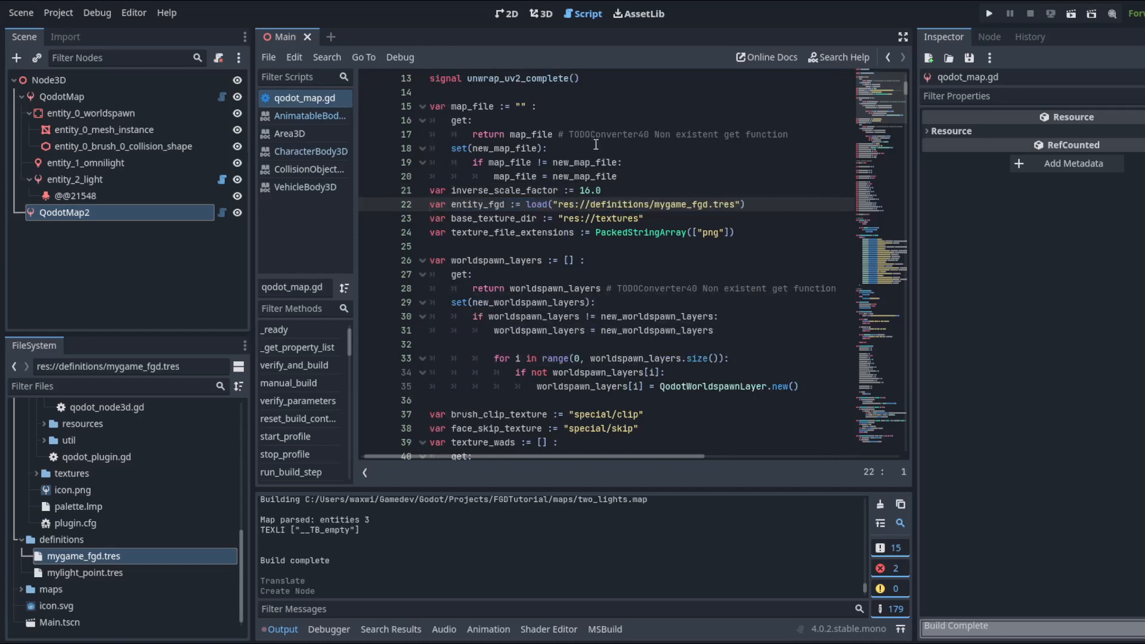
left_click_drag(639, 218, 564, 220)
left_click(544, 14)
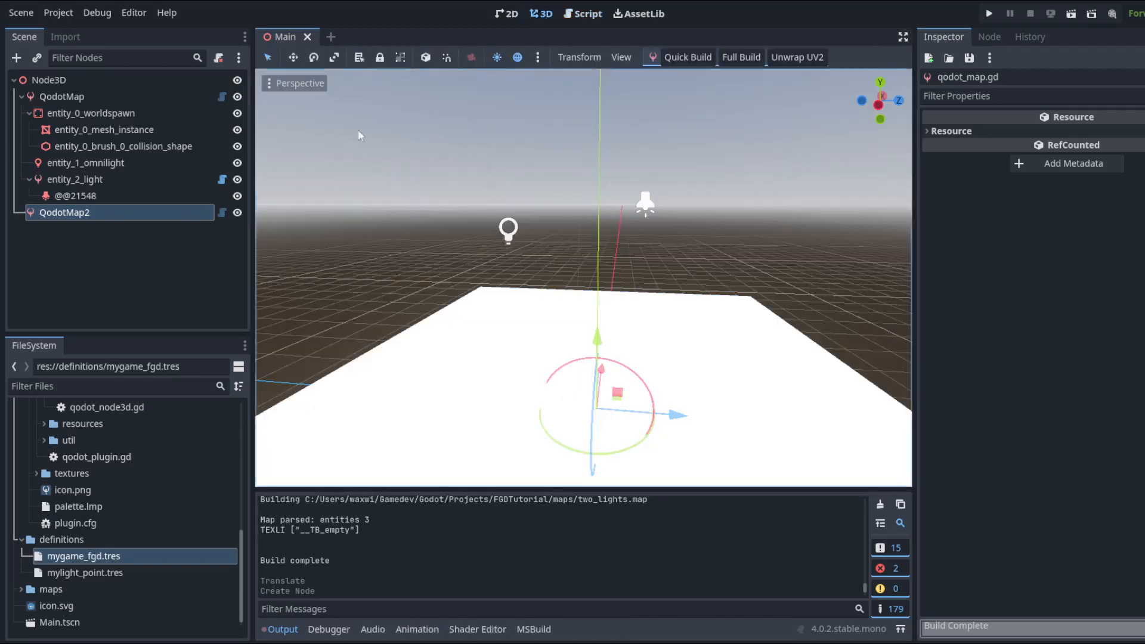
Search the general project settings for qodot, clear the filter, and look through the setting categories.
left_click(75, 13)
left_click(77, 31)
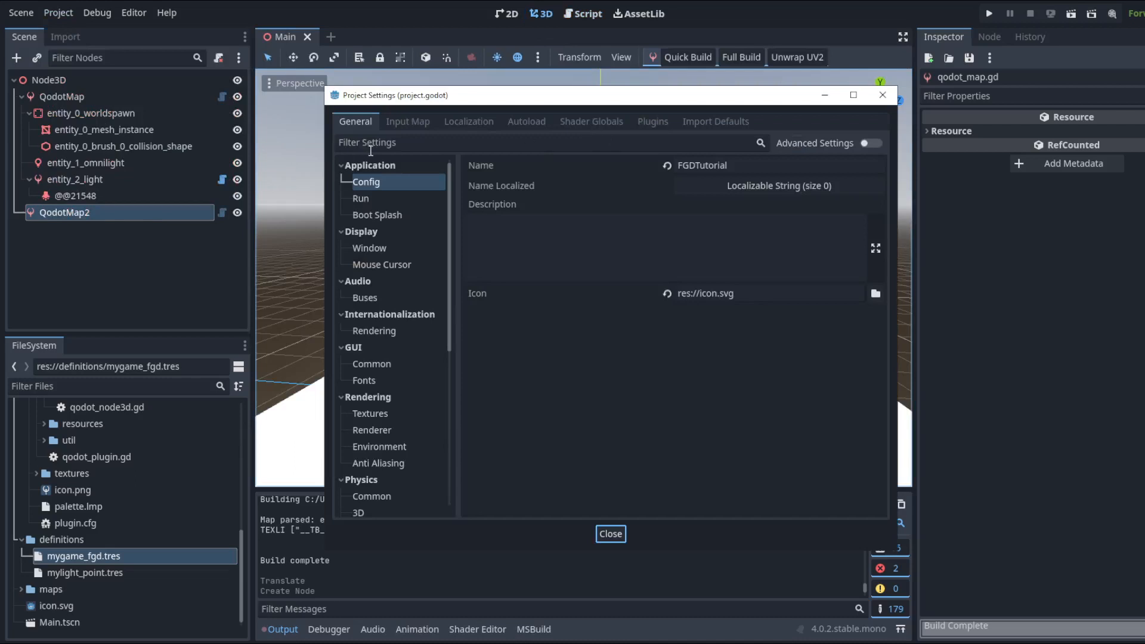
scroll(412, 298, "down", 5)
left_click(394, 501)
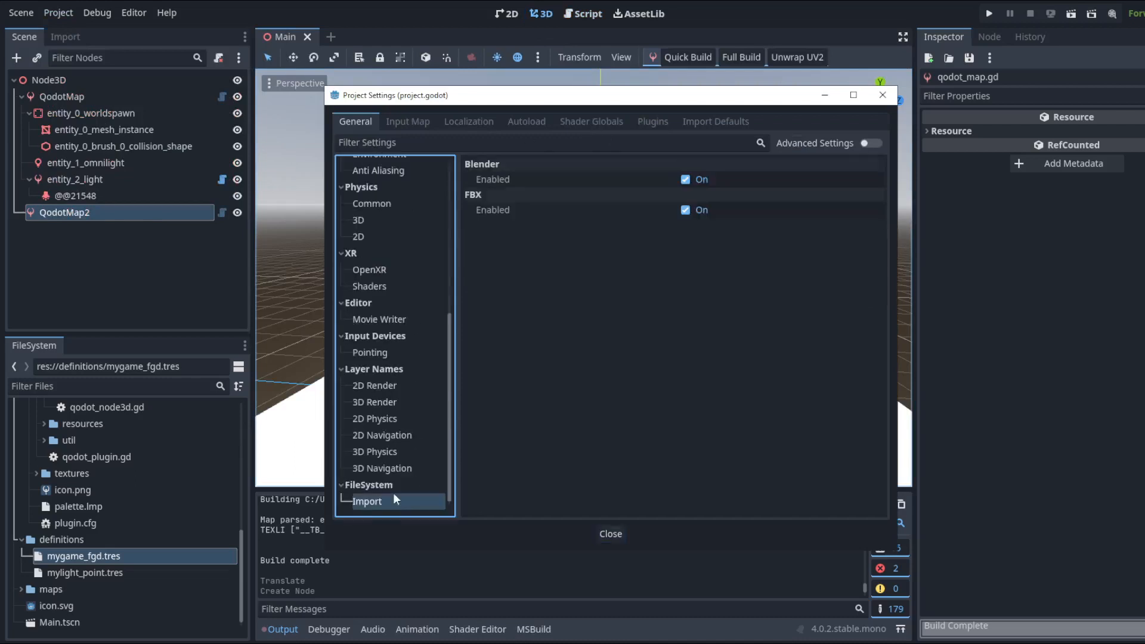
left_click(398, 144)
type("qodo")
key("BackSpace")
key("BackSpace")
key("BackSpace")
key("BackSpace")
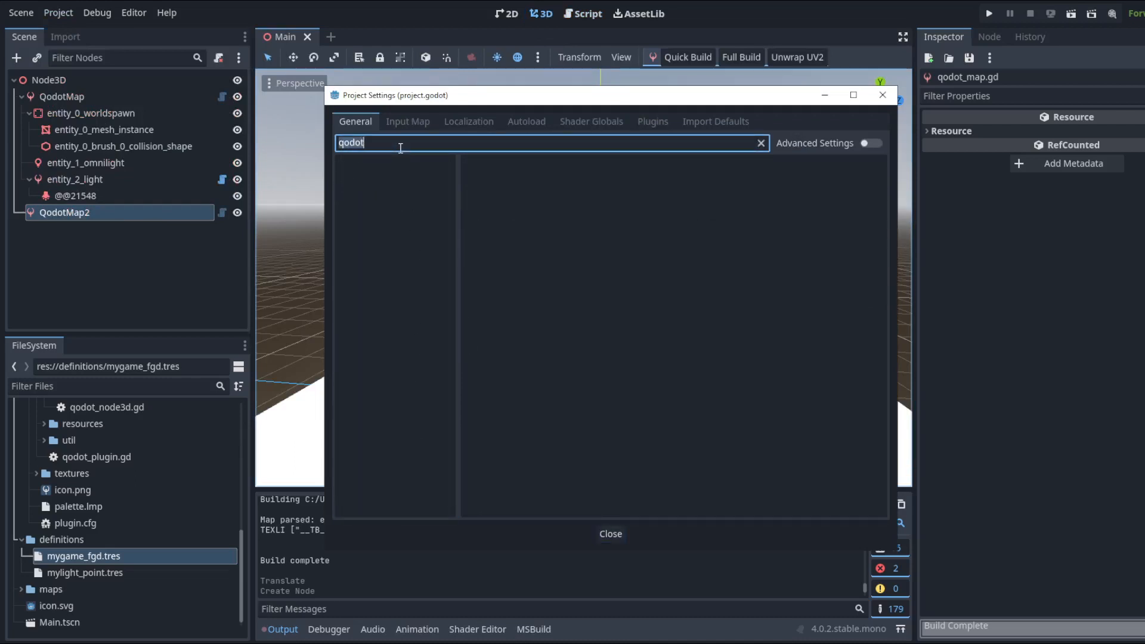
scroll(420, 356, "up", 1)
scroll(420, 355, "up", 5)
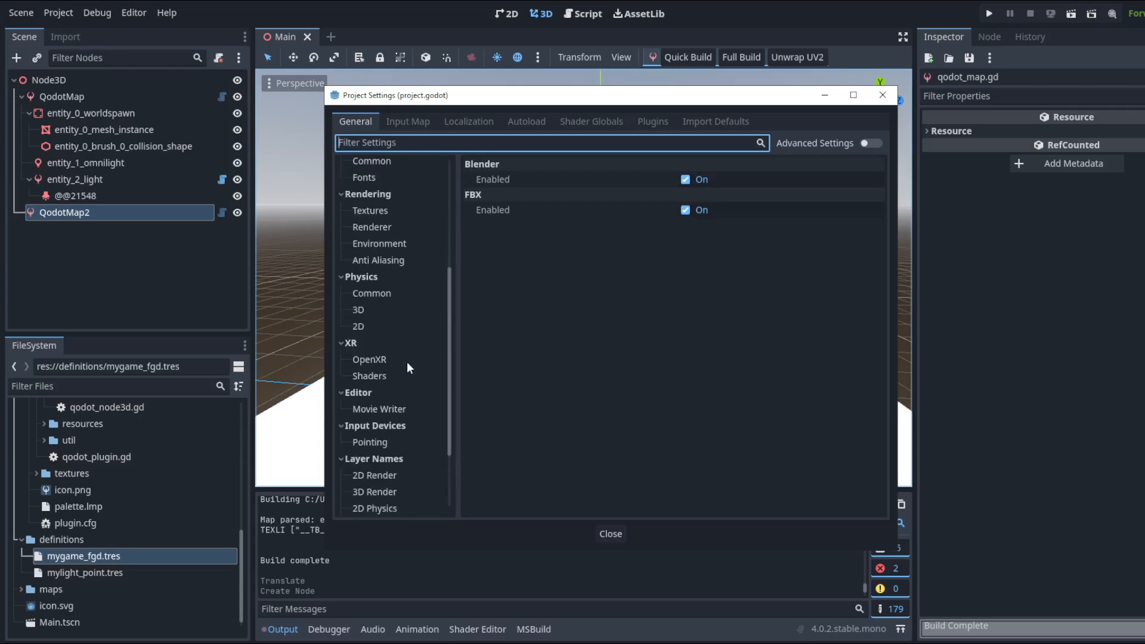
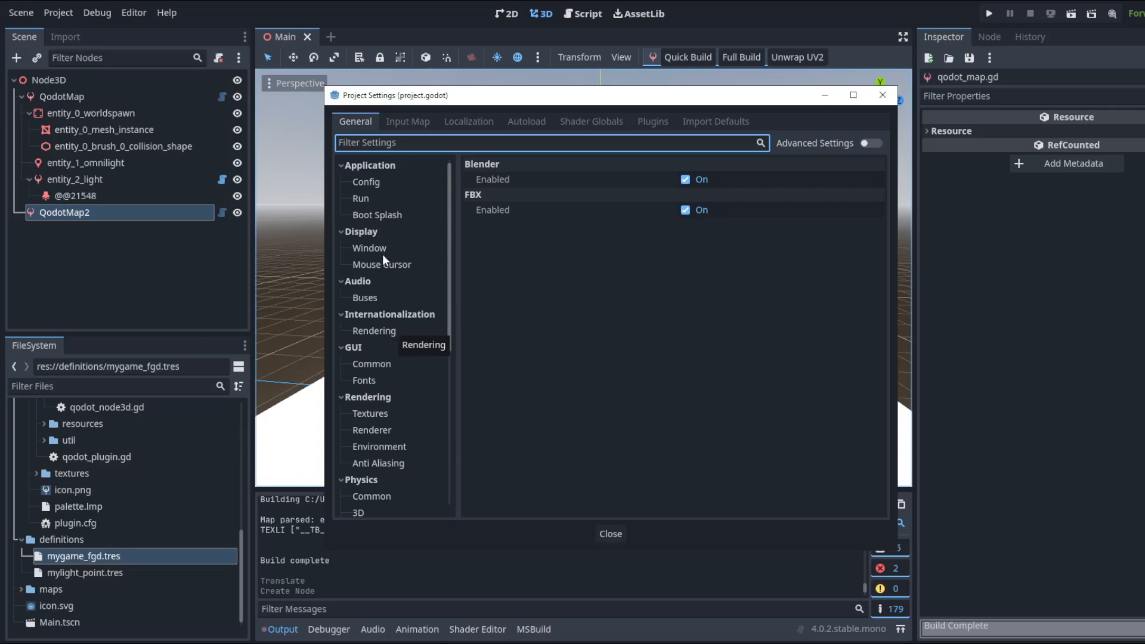
Look through the Input Map, Localization, Autoload, Shader Globals, Plugins and Import Defaults project settings, and close them.
left_click(409, 125)
left_click(459, 123)
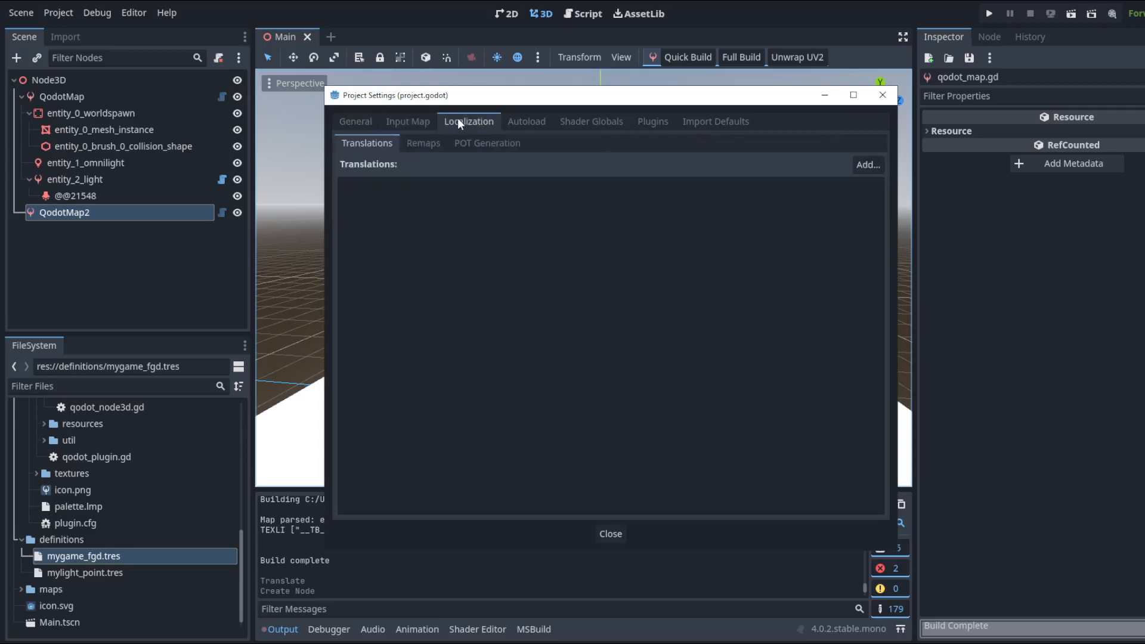
left_click(514, 120)
left_click(577, 123)
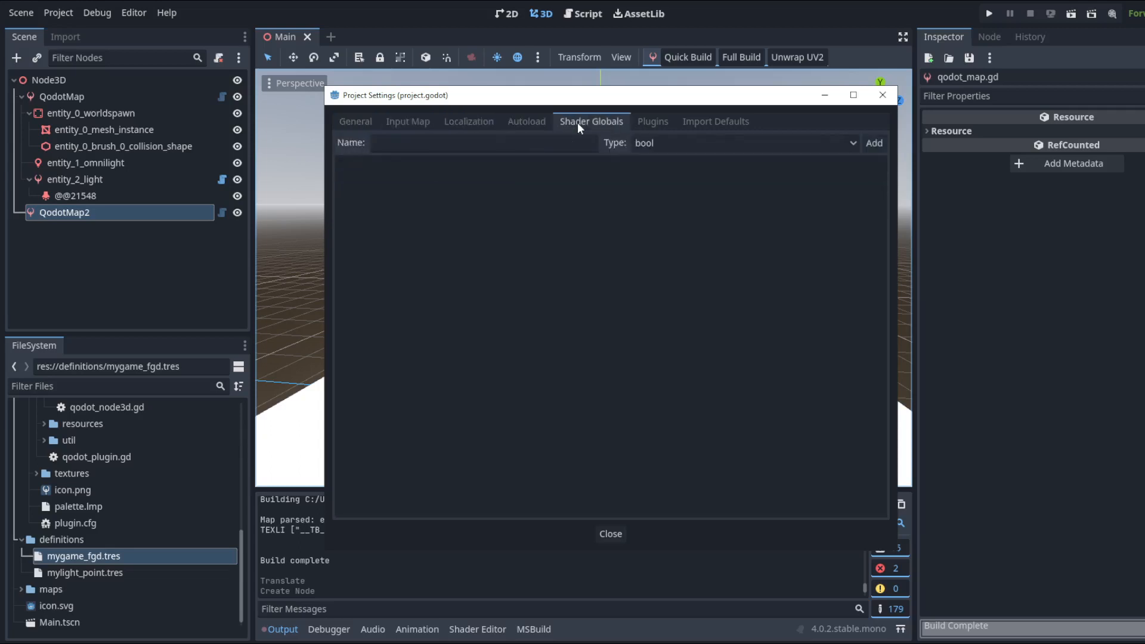
left_click(654, 120)
left_click(685, 118)
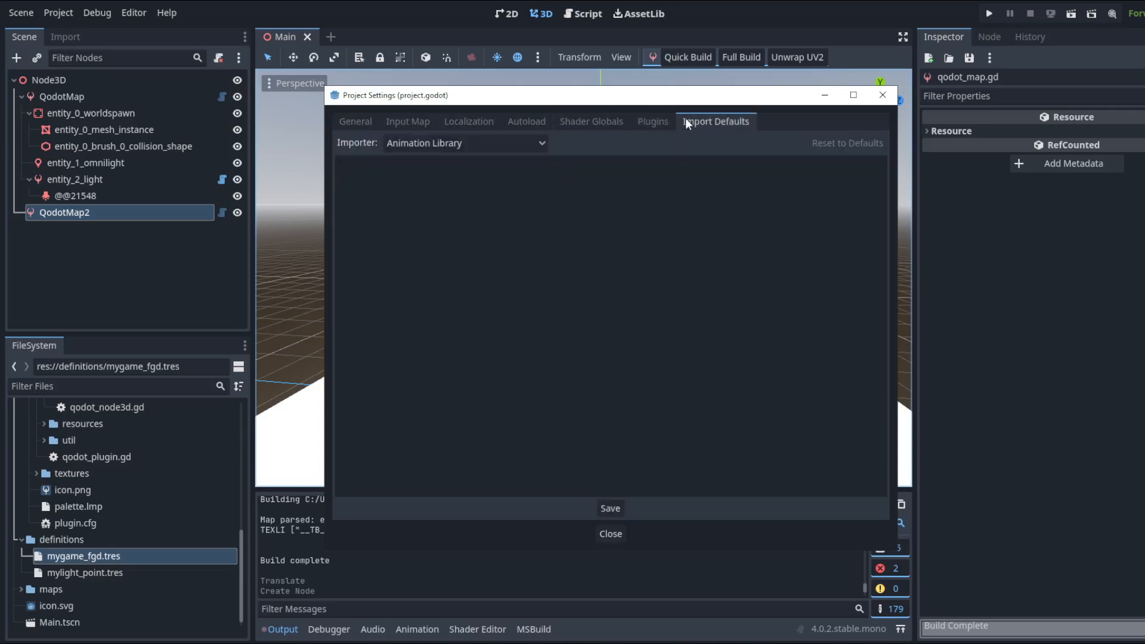
left_click(370, 121)
key("Escape")
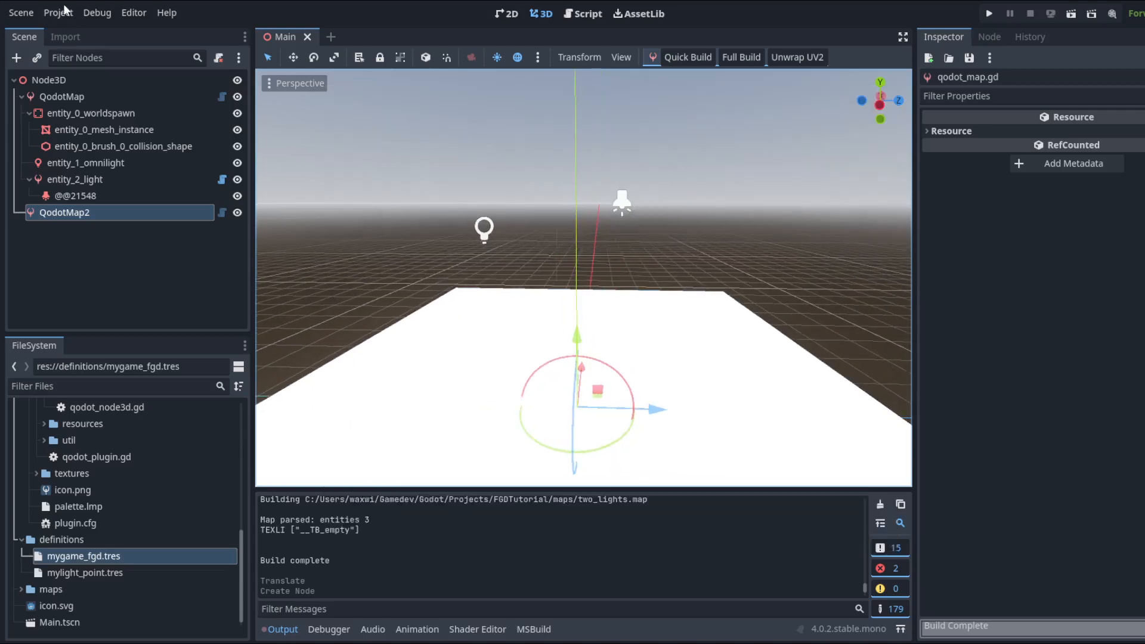
Reselect the QodotMap2 node and check which FGD its Entity Fgd property uses.
left_click(136, 268)
left_click(137, 216)
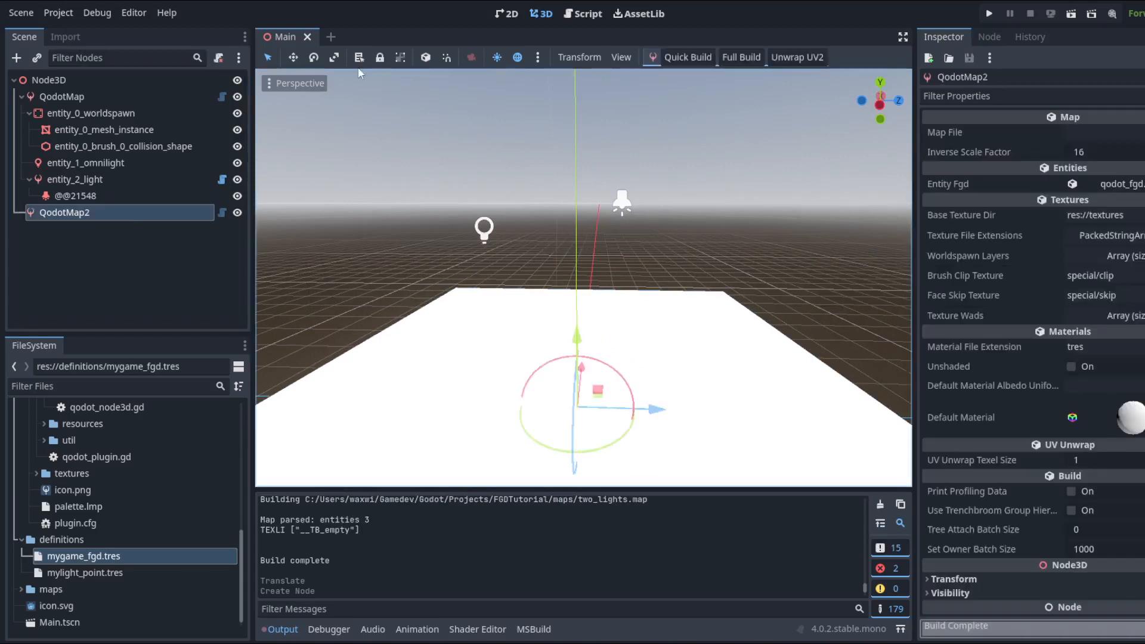
left_click(58, 13)
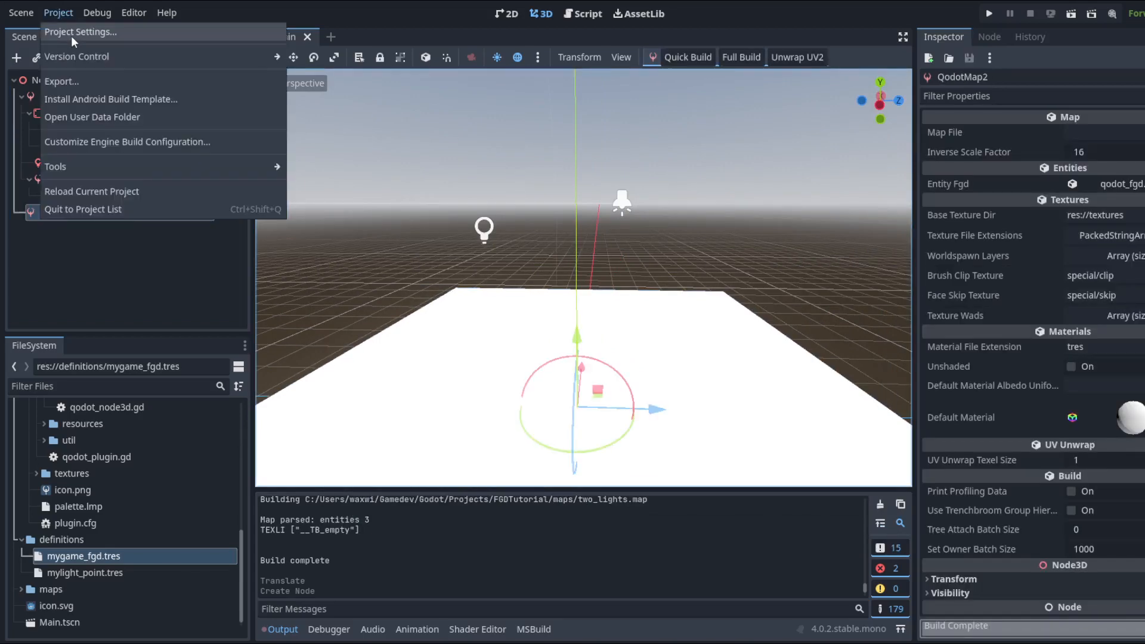
left_click(643, 127)
left_click(132, 265)
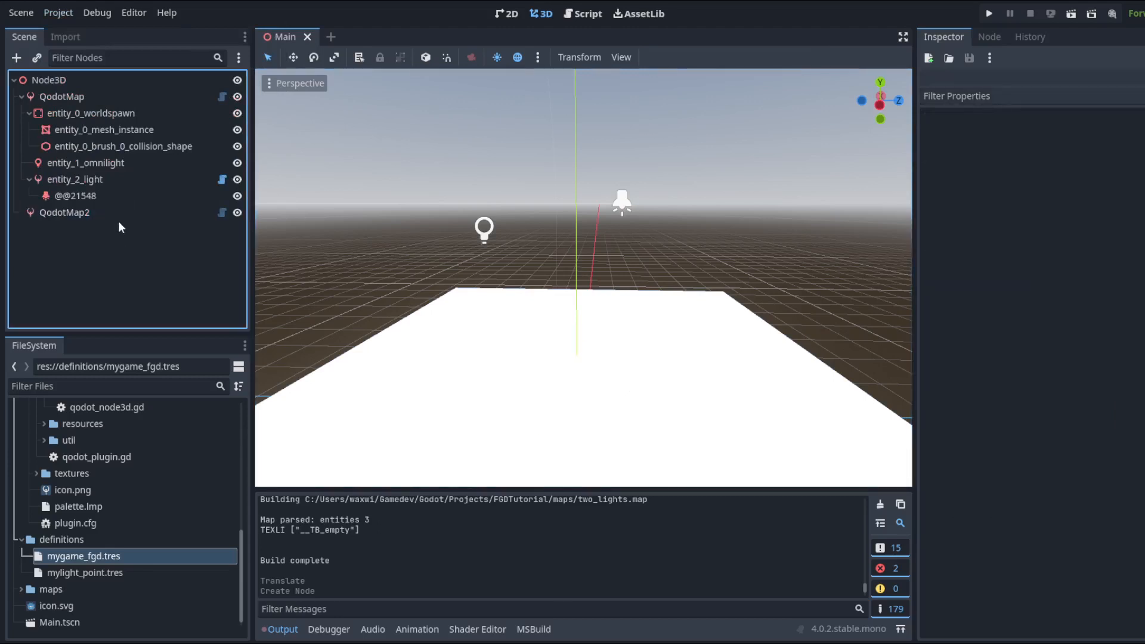
left_click(117, 216)
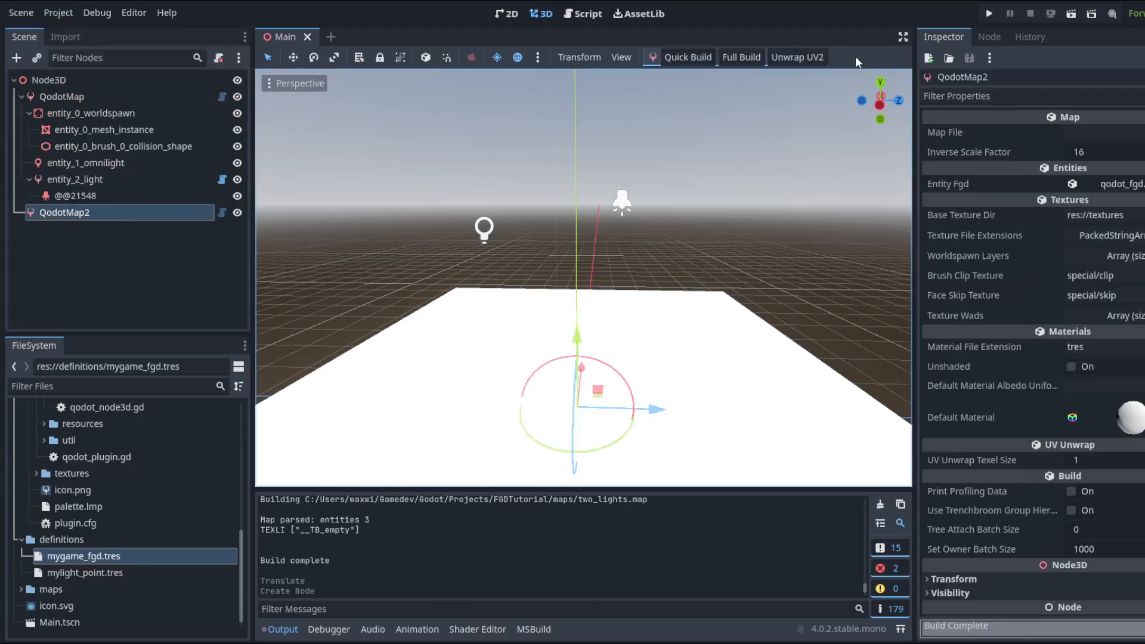
right_click_drag(753, 120, 774, 119)
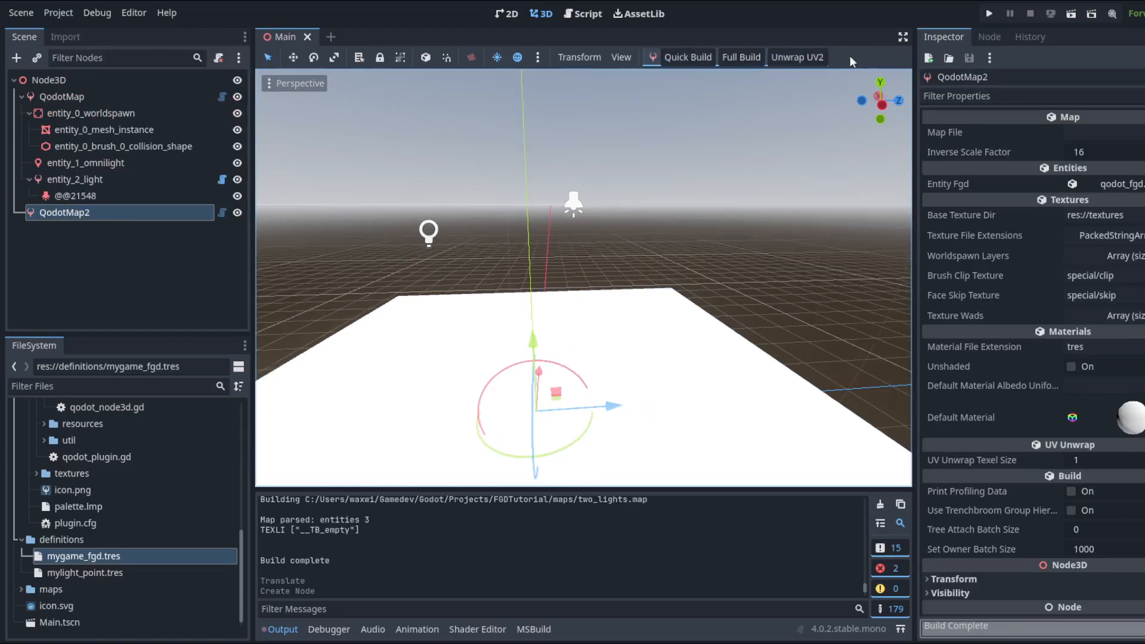
left_click(65, 13)
left_click(66, 13)
Try Unwrap UV2 and a Full Build on the QodotMap2 node.
left_click(797, 57)
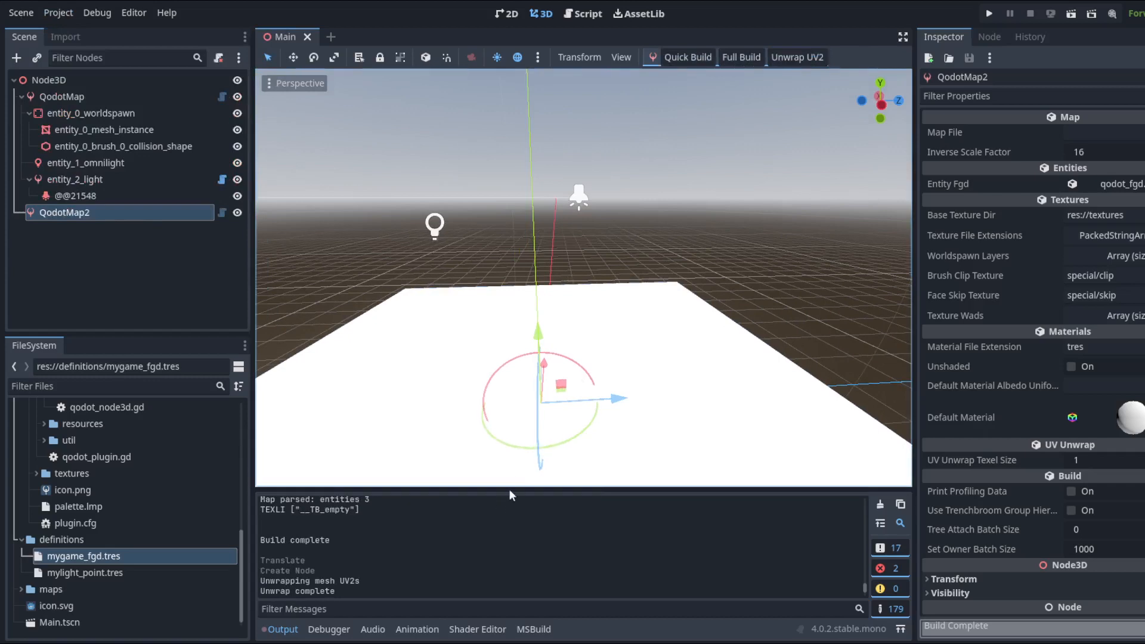
left_click(743, 56)
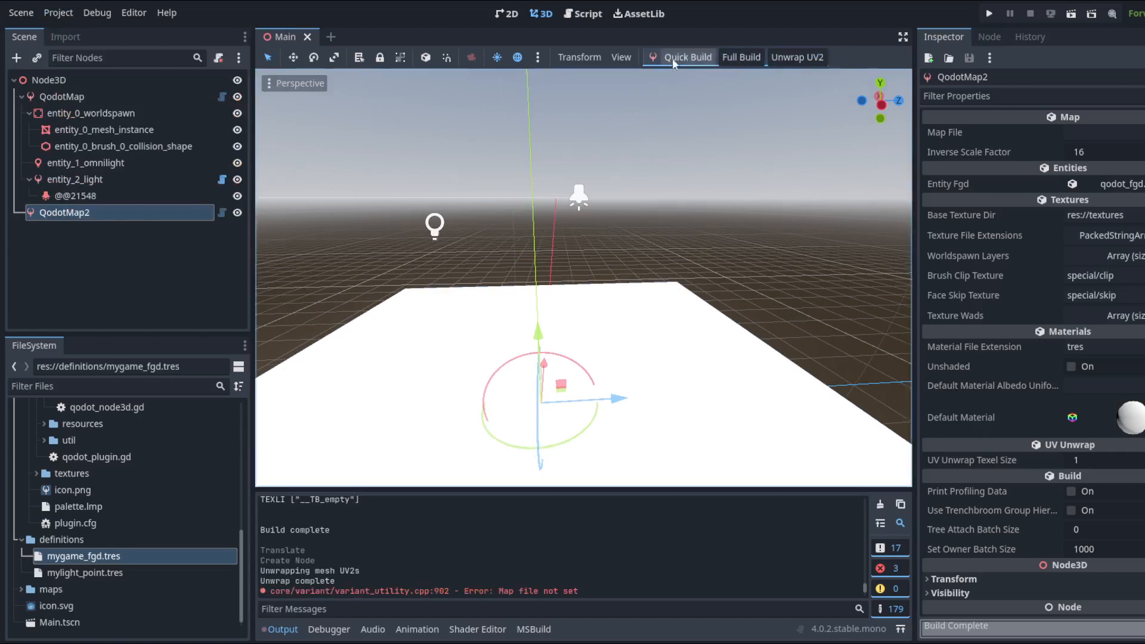
Delete the QodotMap2 node from the scene.
left_click(201, 234)
left_click(198, 213)
key("Delete")
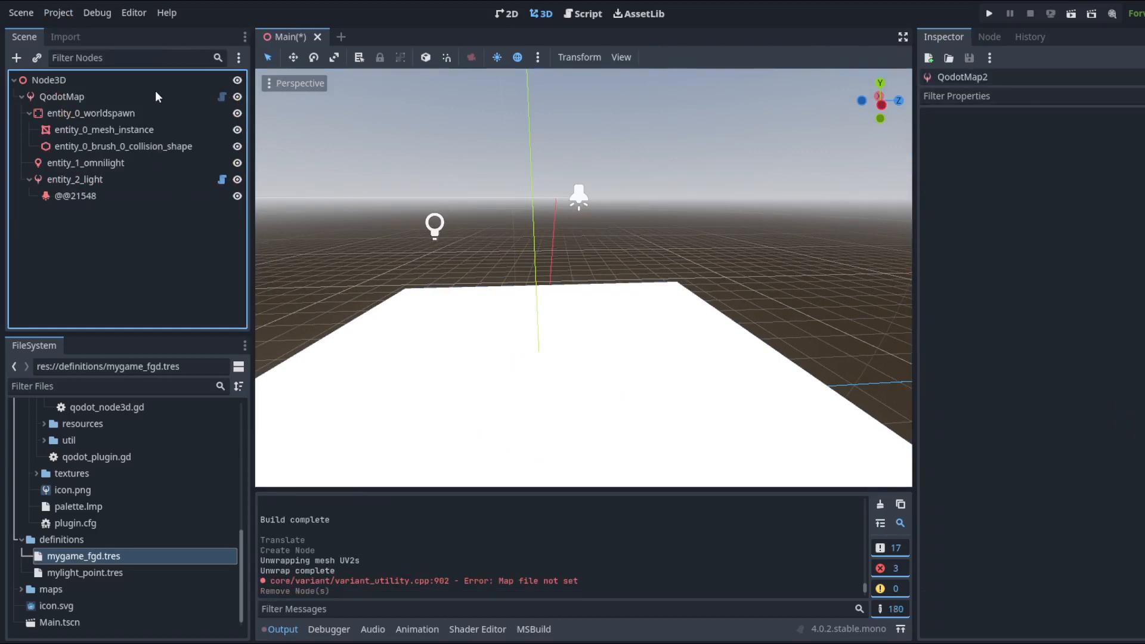
Run Unwrap UV2 on the QodotMap node and view the slab from another side.
left_click(155, 97)
left_click(797, 57)
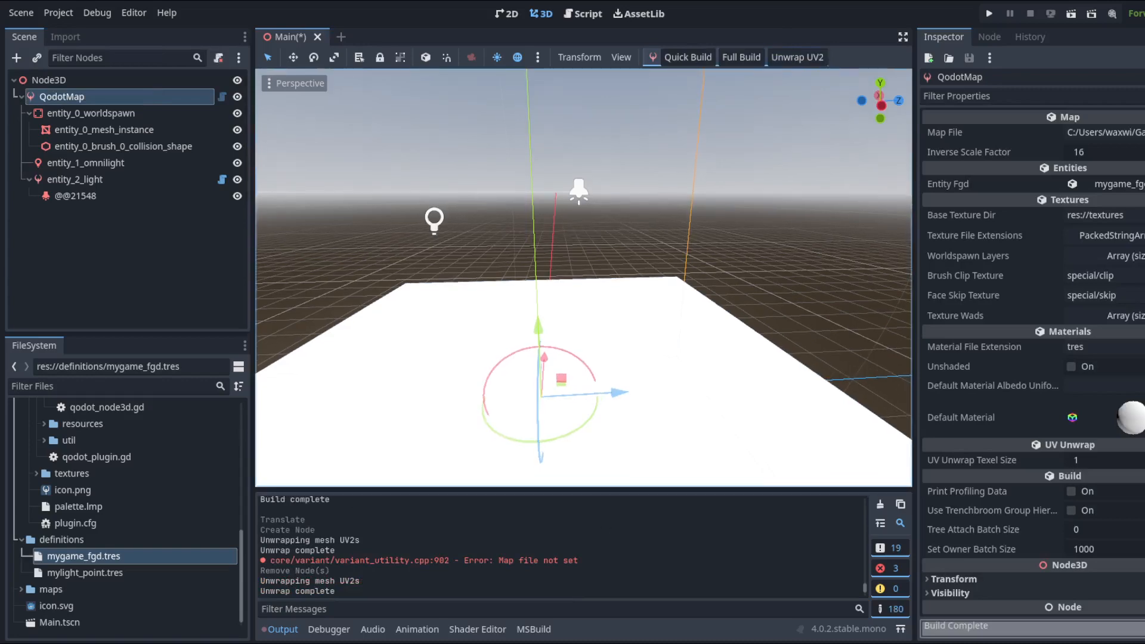
left_click(732, 256)
right_click_drag(732, 255, 718, 297)
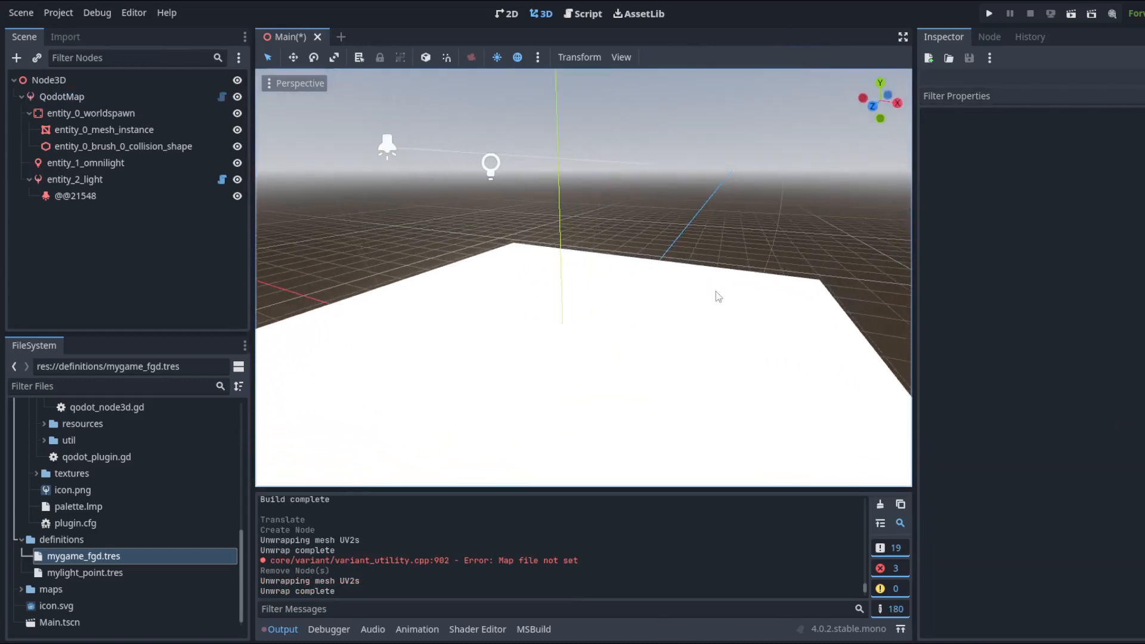
Hide entity_1_omnilight and entity_2_light to compare the slab's lighting, and show both again.
left_click(718, 296)
left_click(237, 162)
left_click(237, 178)
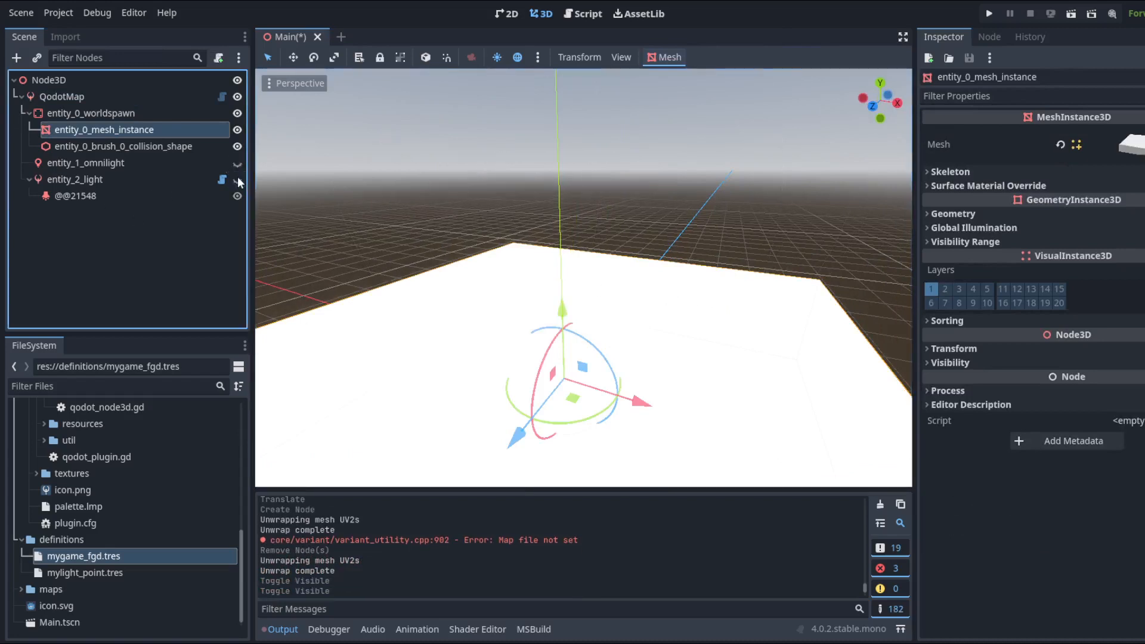
left_click(238, 178)
left_click(237, 163)
Add a WorldEnvironment node under the root Node3D and give it a new Environment resource.
left_click(113, 180)
left_click(116, 98)
left_click(118, 81)
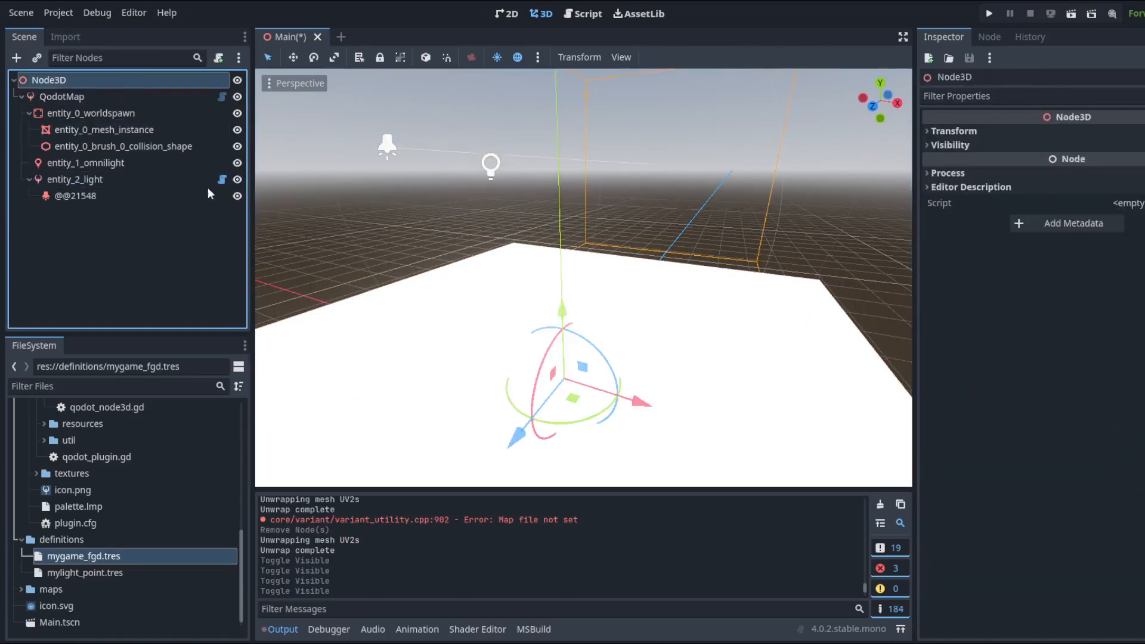
key("ctrl+a")
type("world")
key("Return")
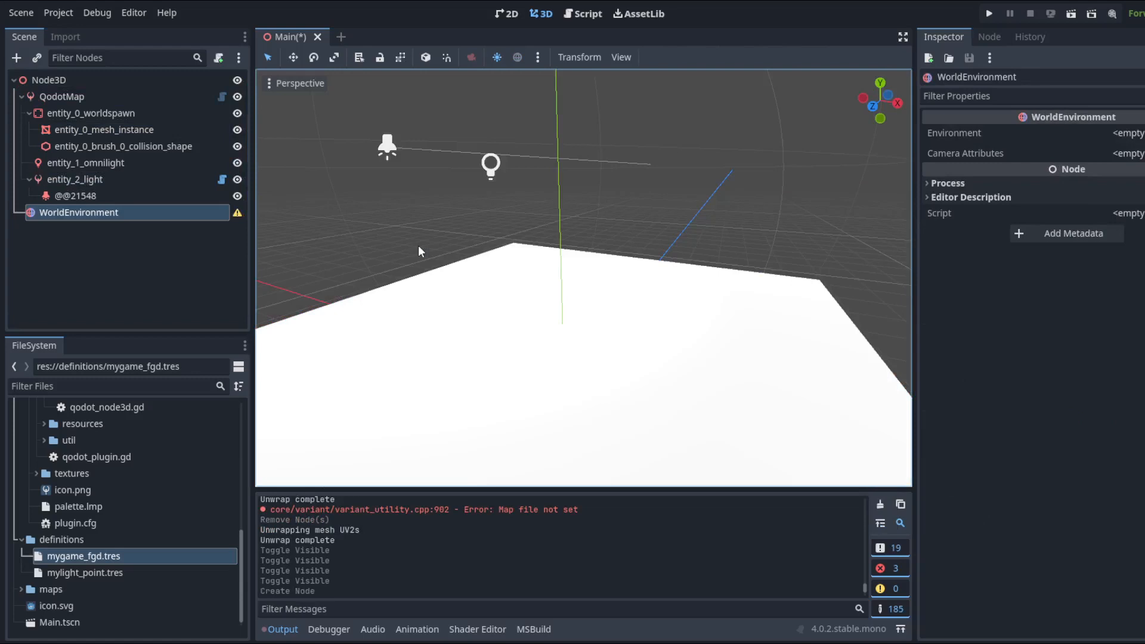
left_click(1140, 140)
left_click(1130, 159)
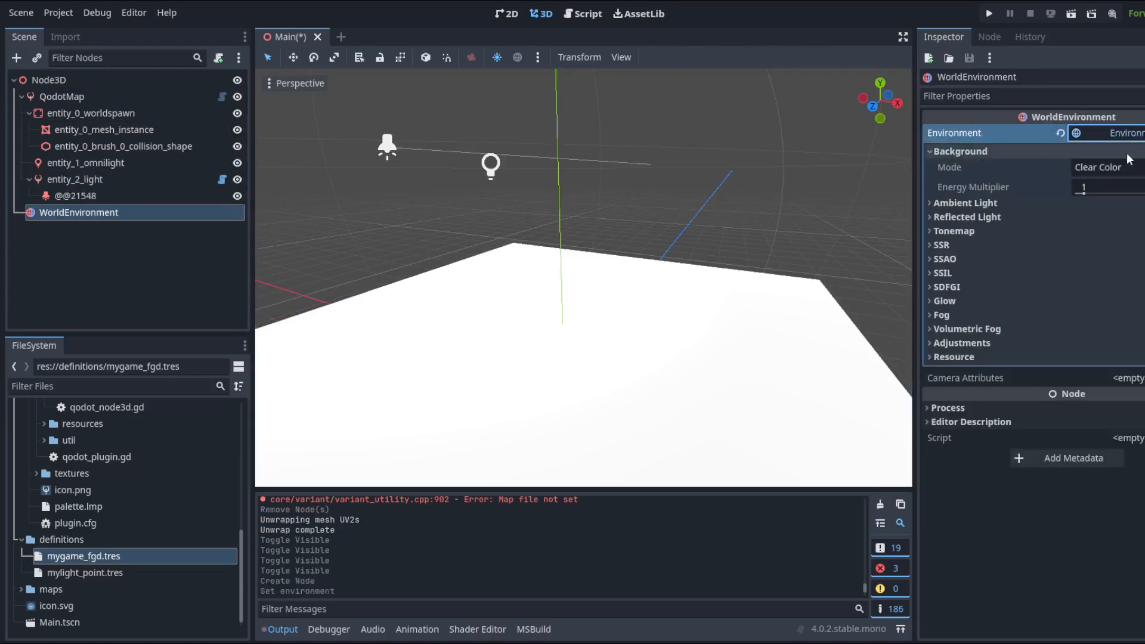
Set the environment's Tonemap mode to Filmic after trying Reinhard.
left_click(1083, 203)
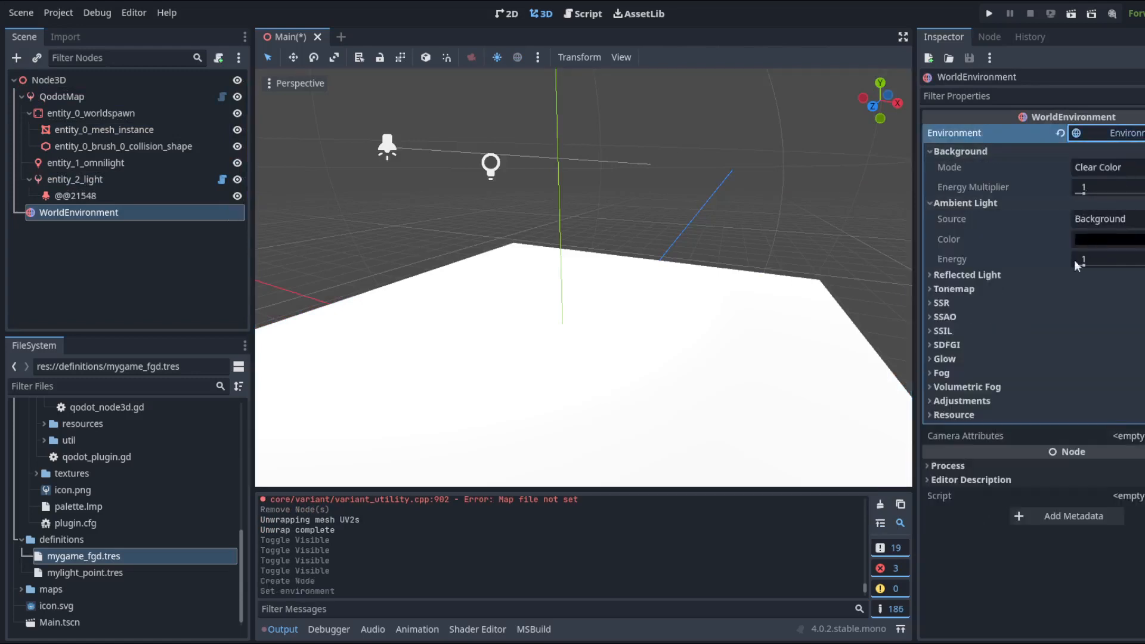
left_click(954, 289)
left_click(1097, 305)
left_click(1107, 342)
left_click(1102, 307)
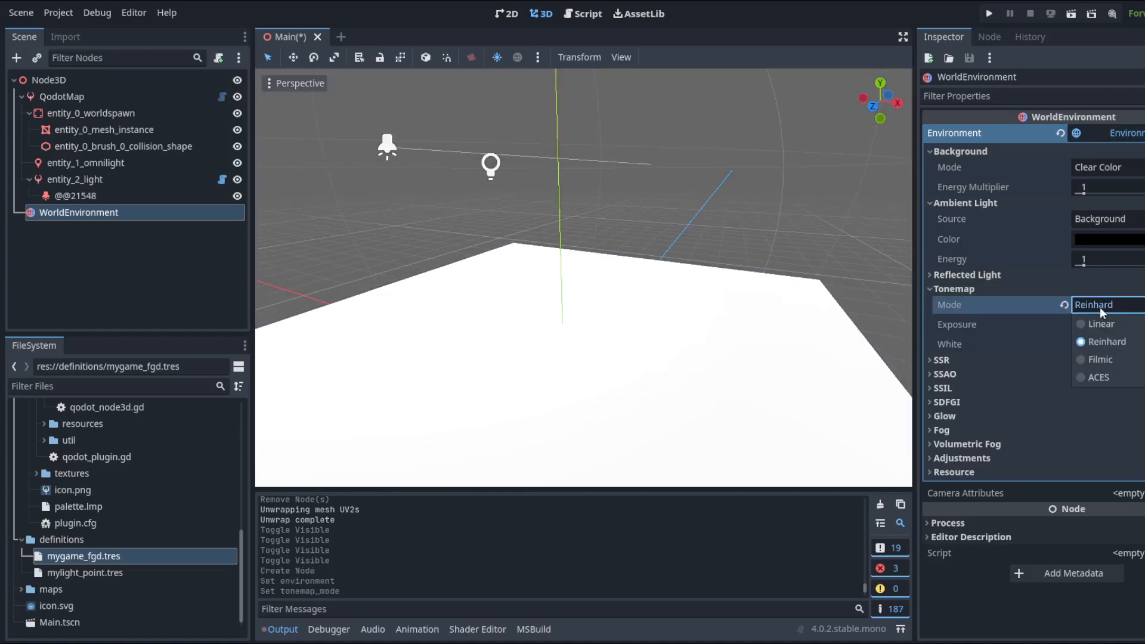
left_click(1100, 359)
Set the environment's Tonemap White value to 3 and save the scene.
left_click_drag(1084, 351, 1133, 351)
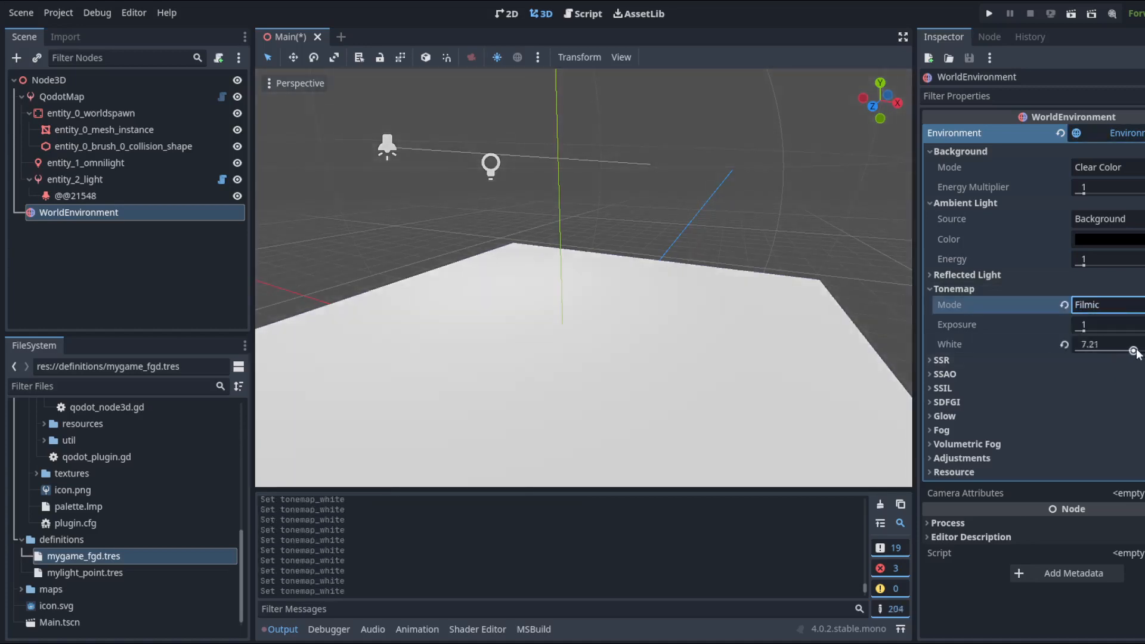
left_click(1103, 345)
type("4")
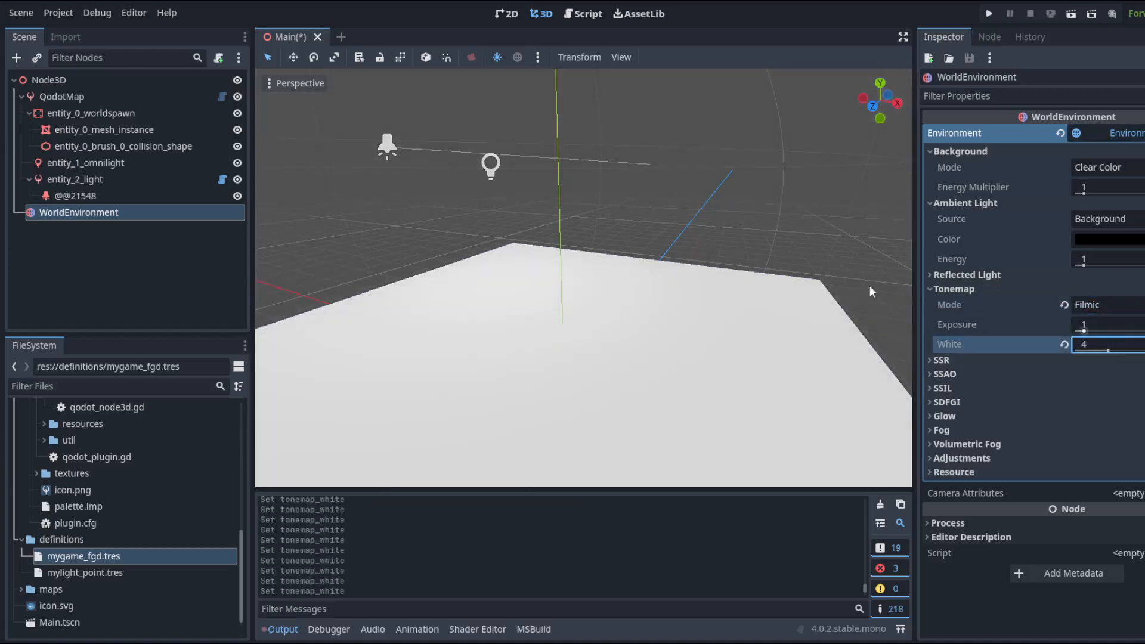
key("Return")
left_click(1084, 345)
type("3")
right_click_drag(537, 269, 522, 267)
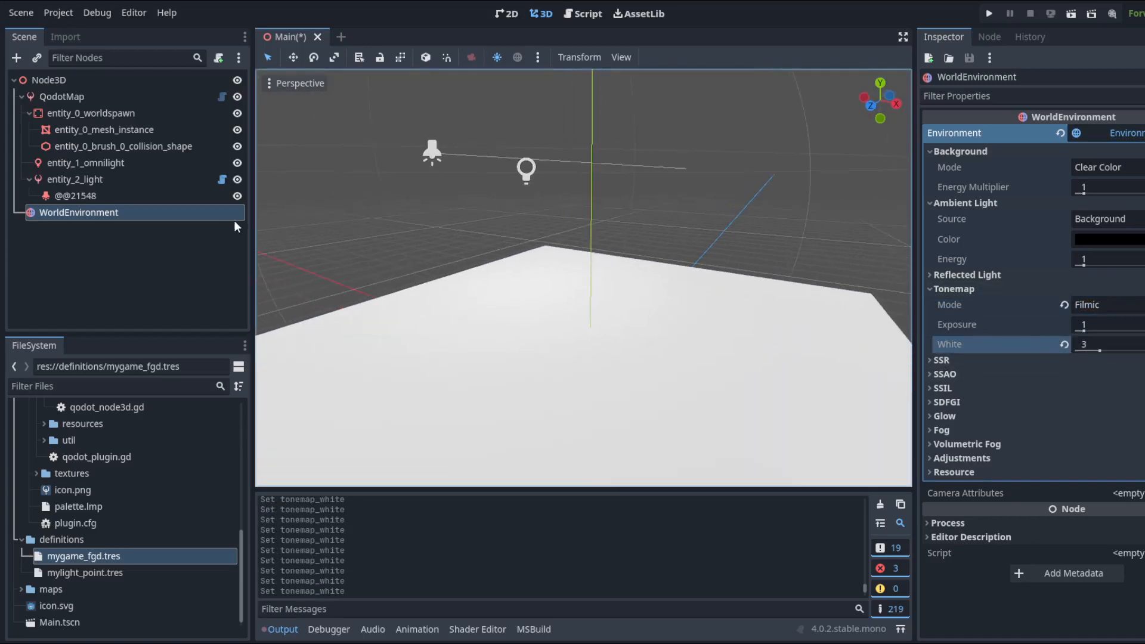
key("ctrl+s")
Filter the project files for fgd_file, open qodot_fgd_file.gd, and locate the end of its entity_definitions array.
left_click(135, 388)
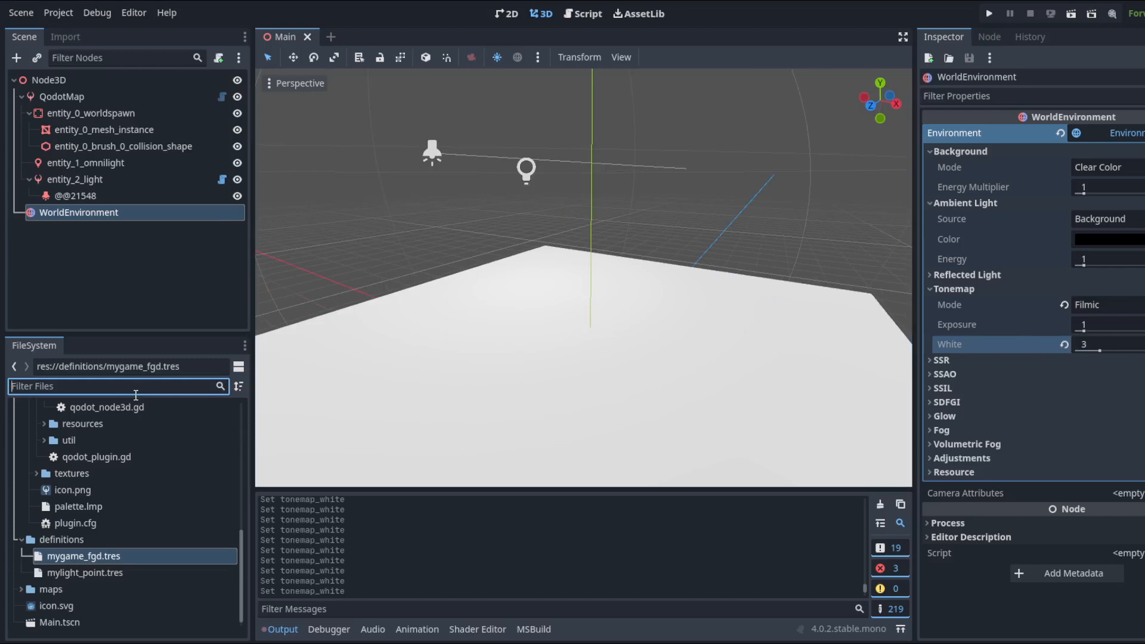
type("fg")
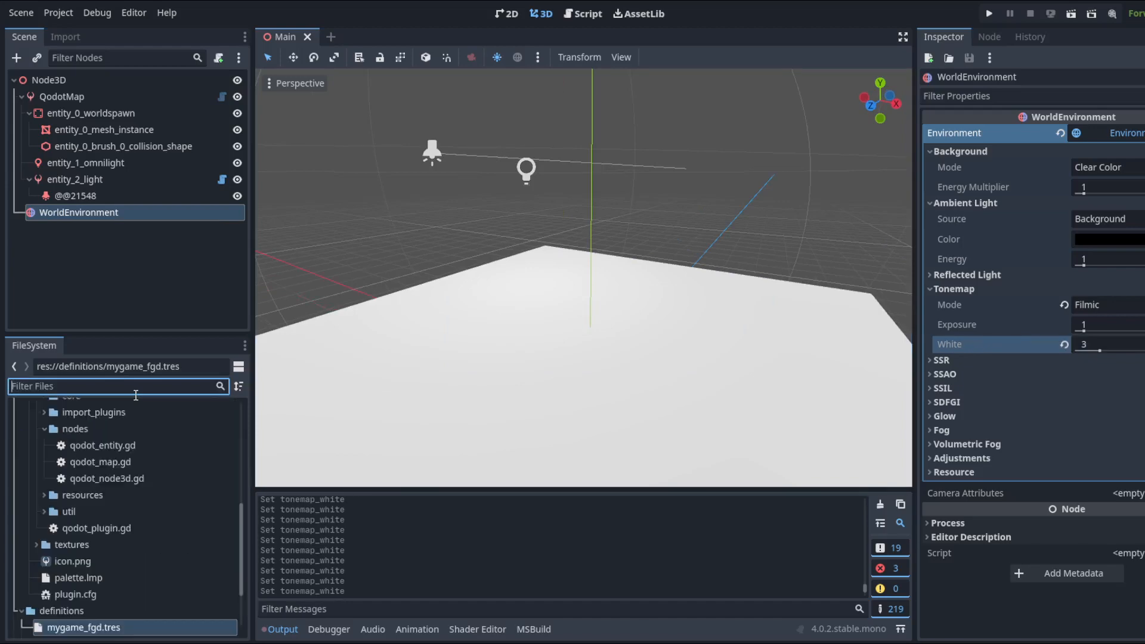
type("d_file")
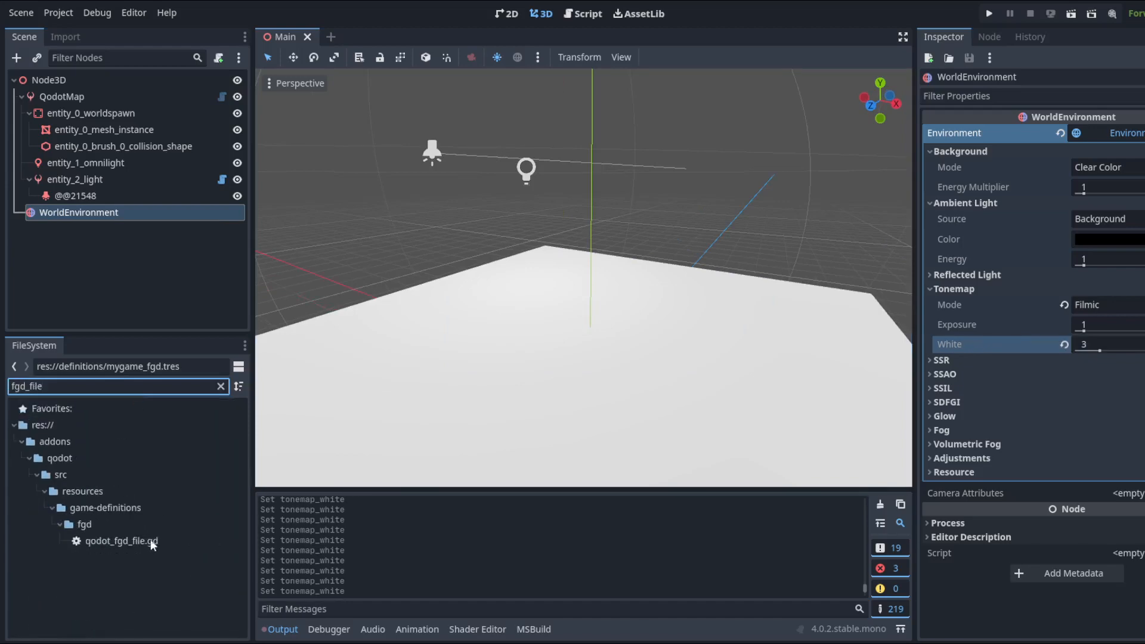
double_click(150, 541)
scroll(541, 345, "down", 6)
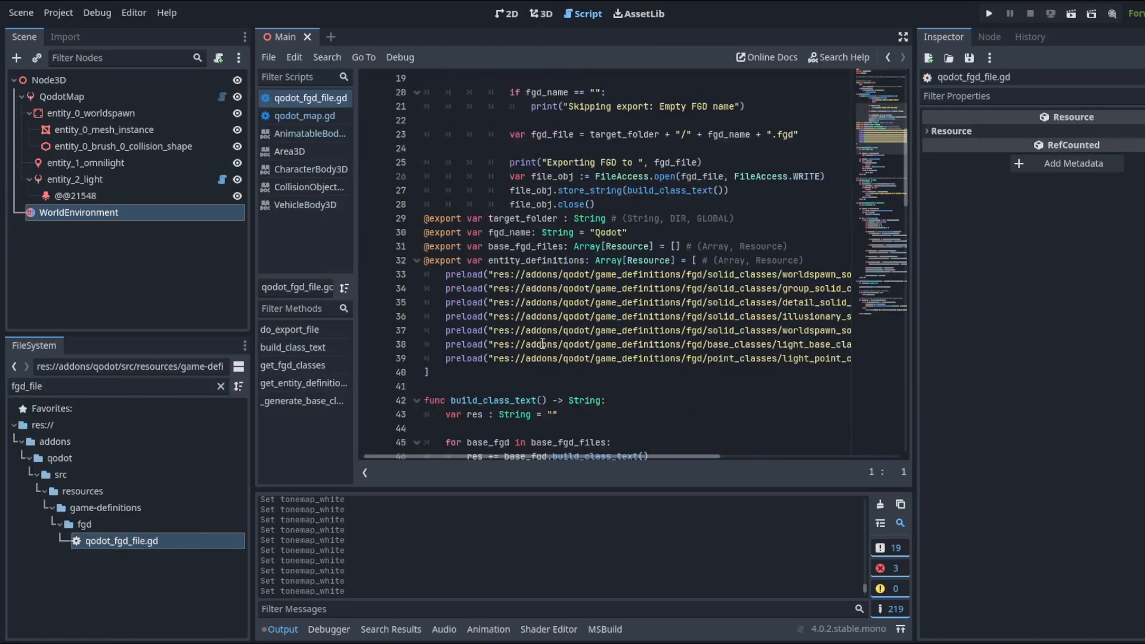
left_click(544, 373)
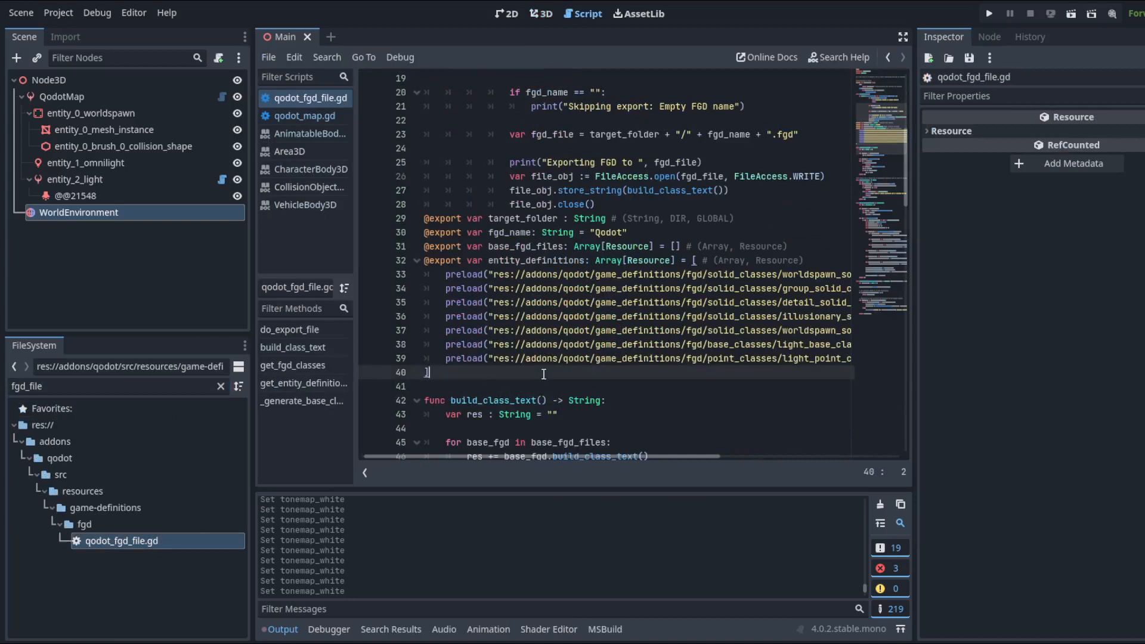
Clear the project file filter and review the preload entries in the entity_definitions array of qodot_fgd_file.gd.
left_click(221, 386)
scroll(167, 461, "up", 5)
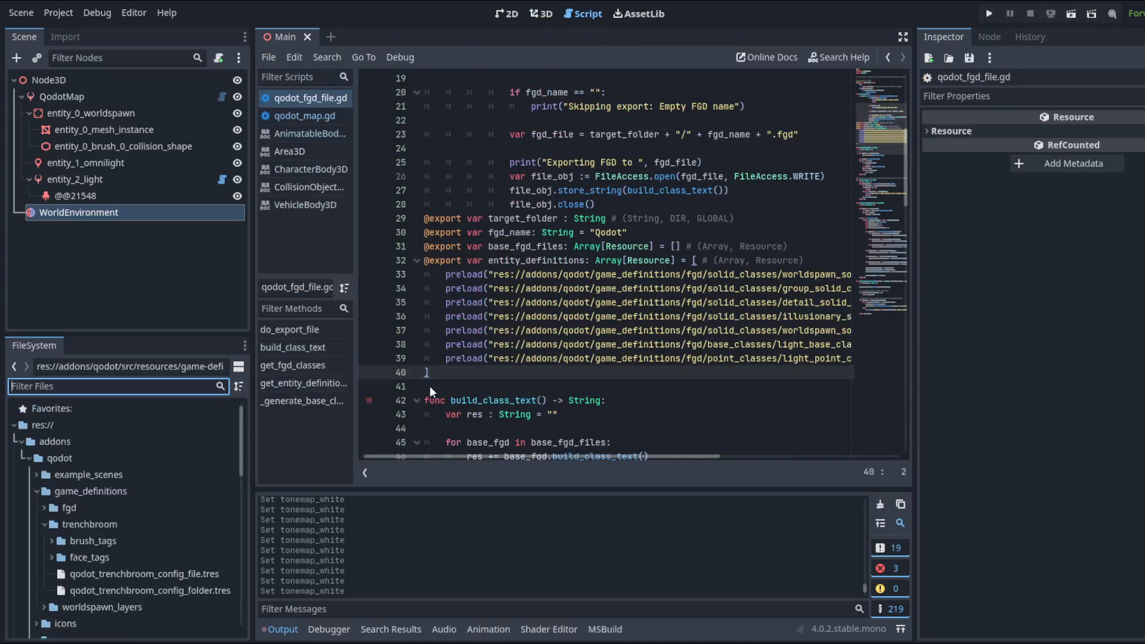
left_click(531, 381)
key("shift+Up")
key("shift+Up")
key("shift+Up")
key("shift+Up")
key("shift+Up")
key("shift+Up")
key("shift+Up")
key("shift+Up")
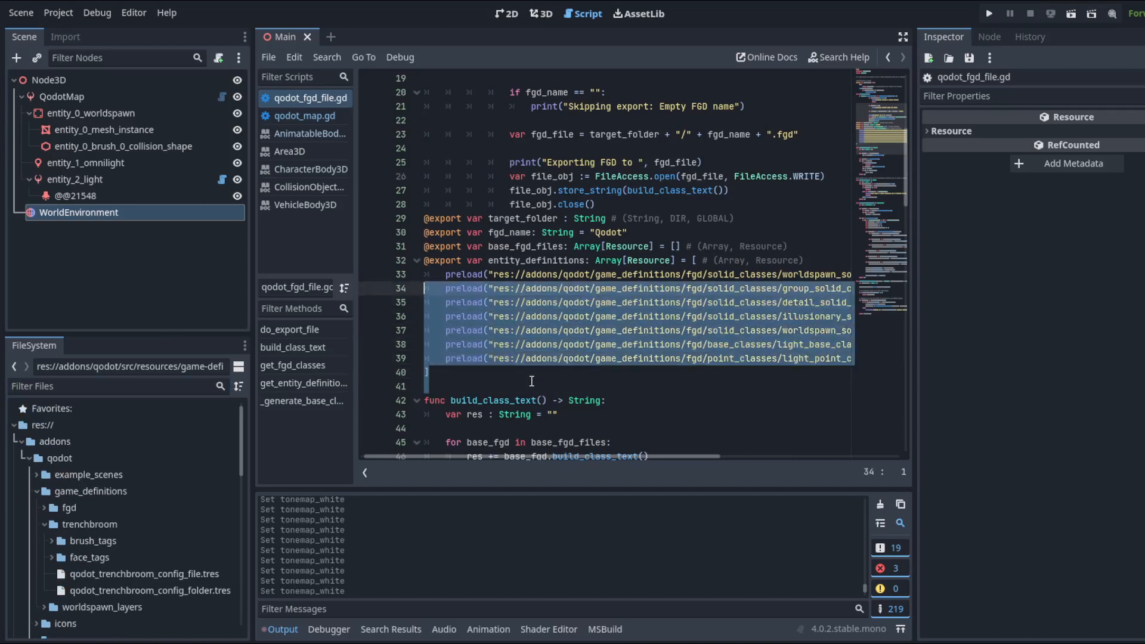
left_click_drag(581, 456, 676, 383)
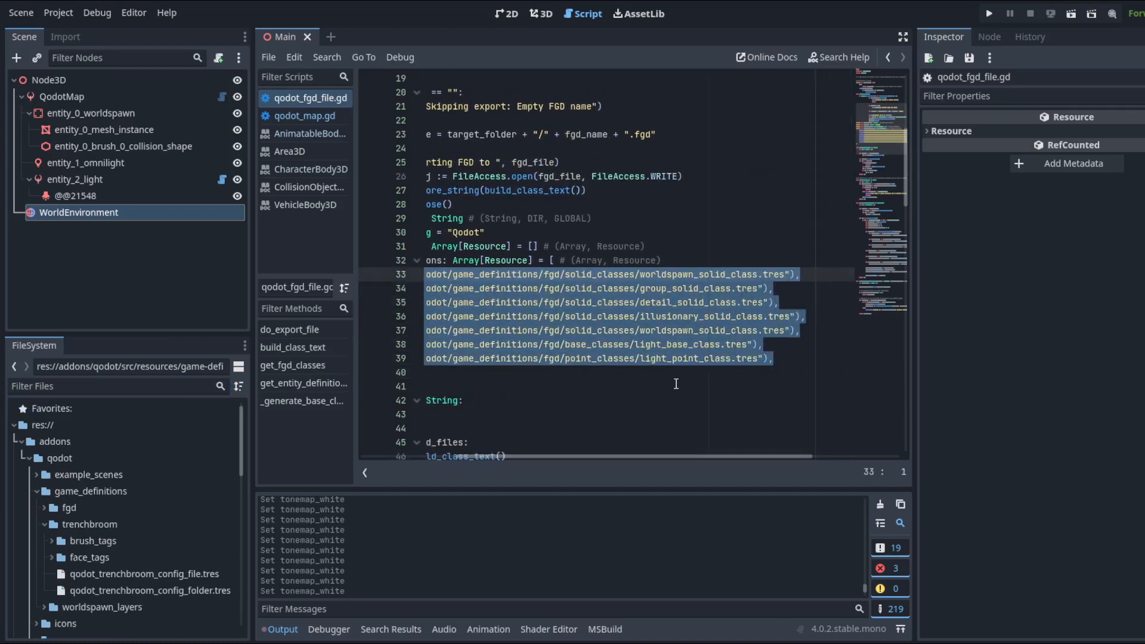
key("Down")
key("Down")
key("Down")
key("Down")
key("Down")
key("Down")
key("Down")
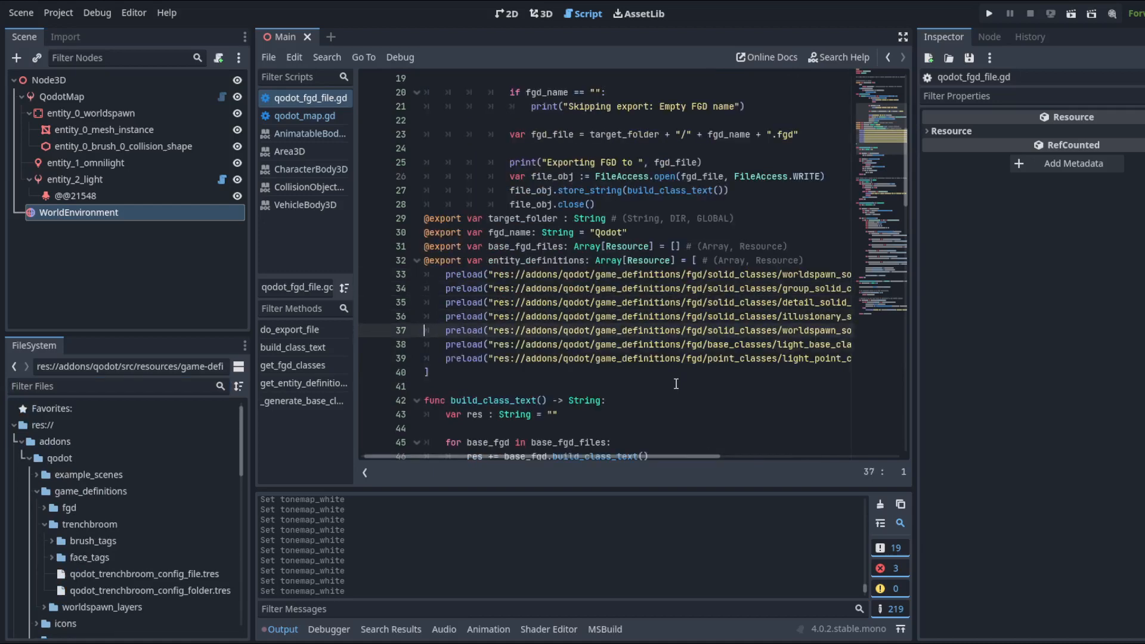
key("Left")
key("shift+Up")
key("shift+Up")
key("shift+Up")
key("shift+Up")
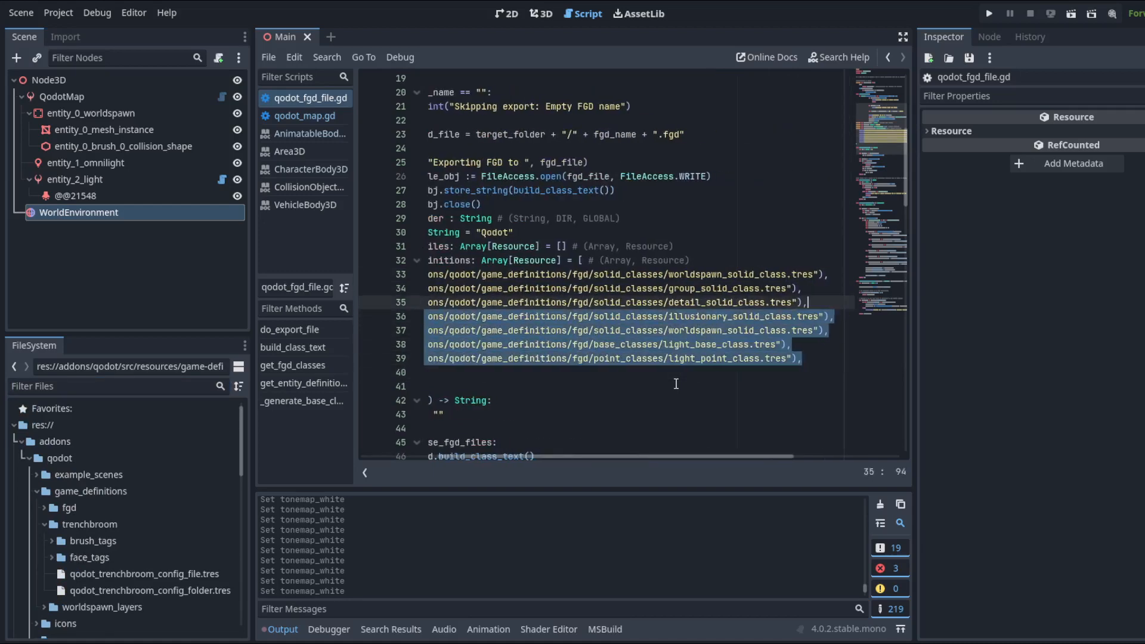
Delete the detail_solid_class.tres and illusionary_solid_class.tres preload lines from the entity_definitions array, leaving no blank lines.
key("Up")
key("Down")
key("shift+Home")
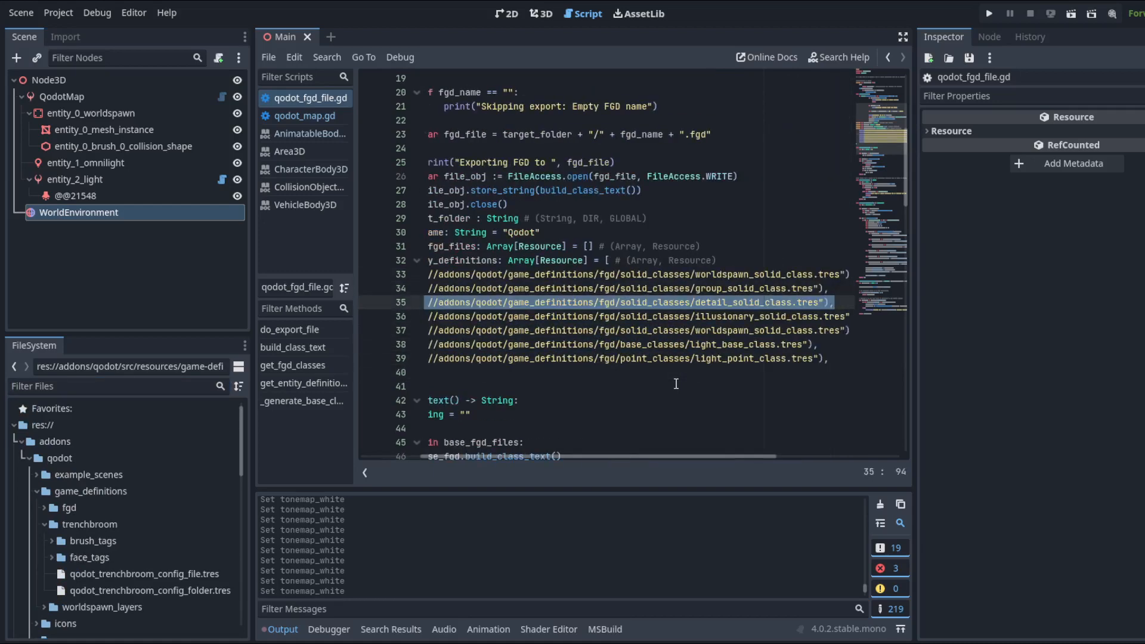
key("BackSpace")
key("Down")
key("shift+End")
key("BackSpace")
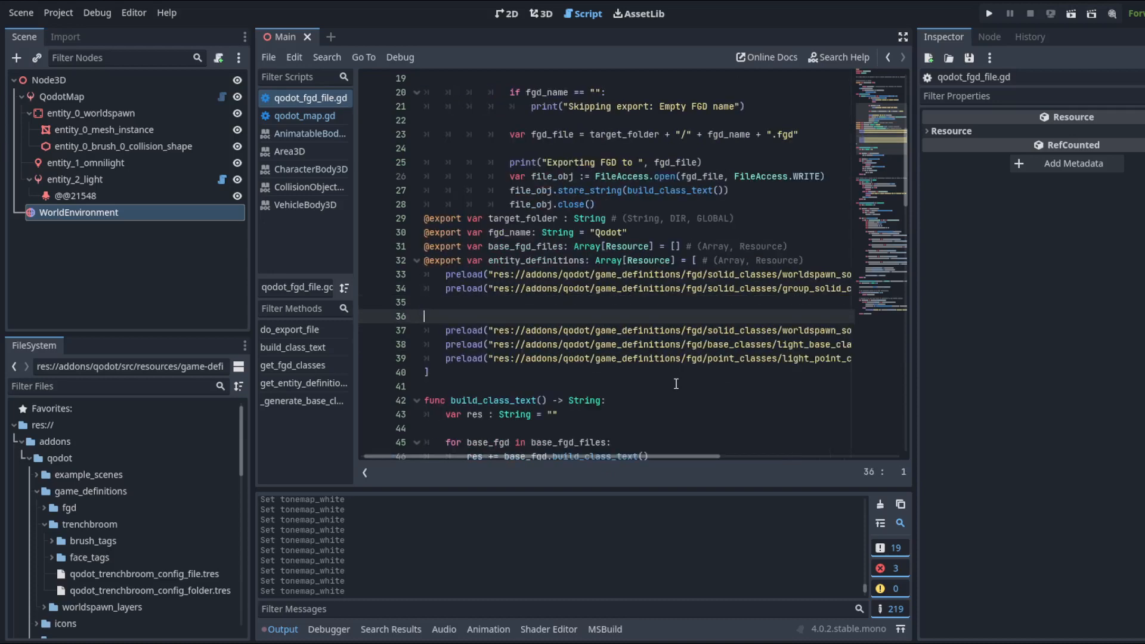
key("BackSpace")
key("BackSpace")
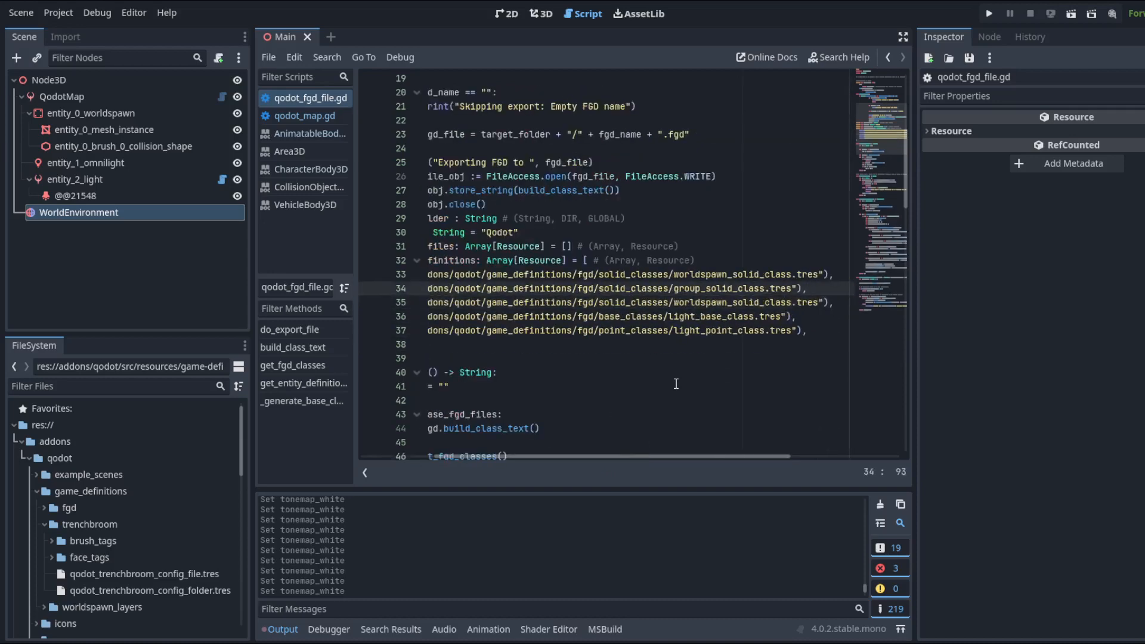
Remove the duplicate worldspawn_solid_class.tres preload line below the group_solid_class.tres entry.
key("Down")
key("End")
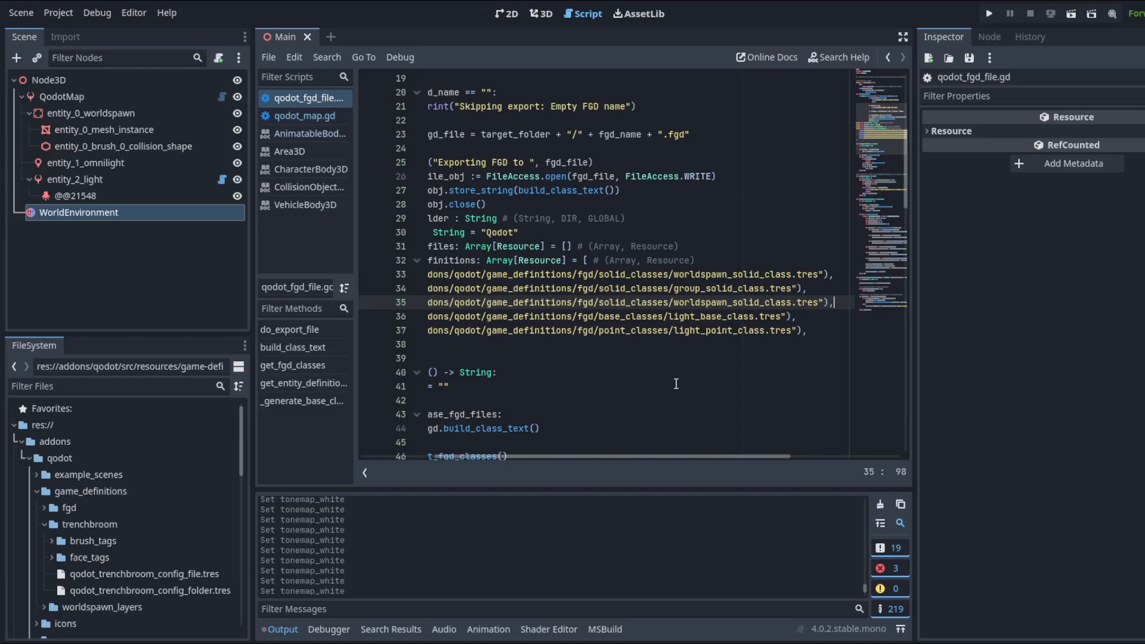
key("shift+Home")
key("BackSpace")
key("BackSpace")
key("BackSpace")
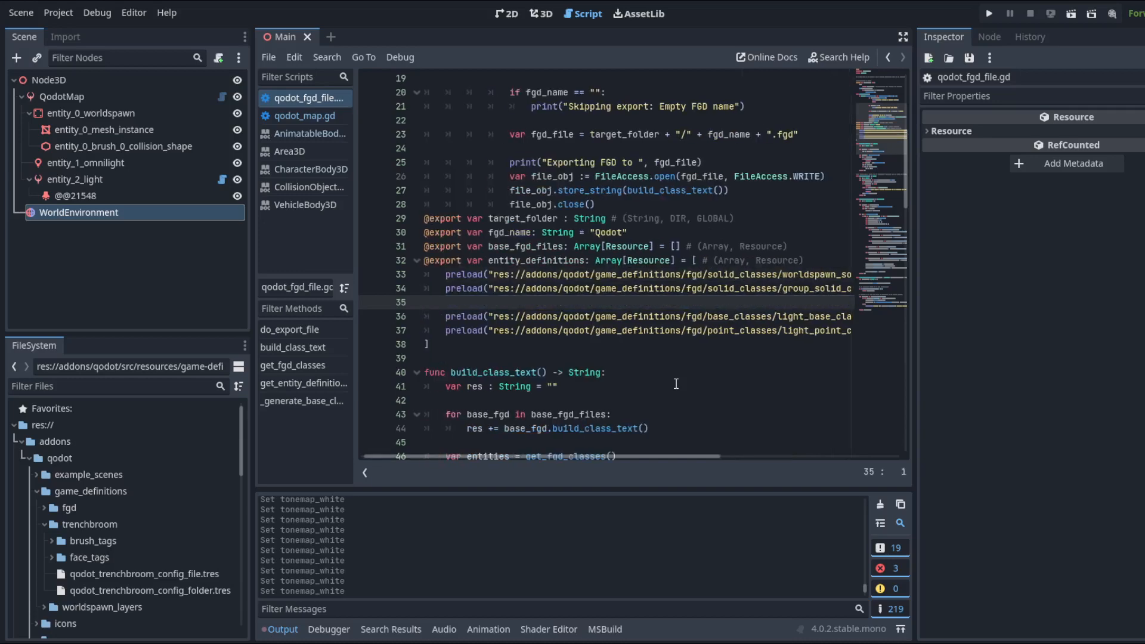
Delete the light_base_class.tres and light_point_class.tres preload lines from the array and save the script.
key("Down")
key("Down")
key("End")
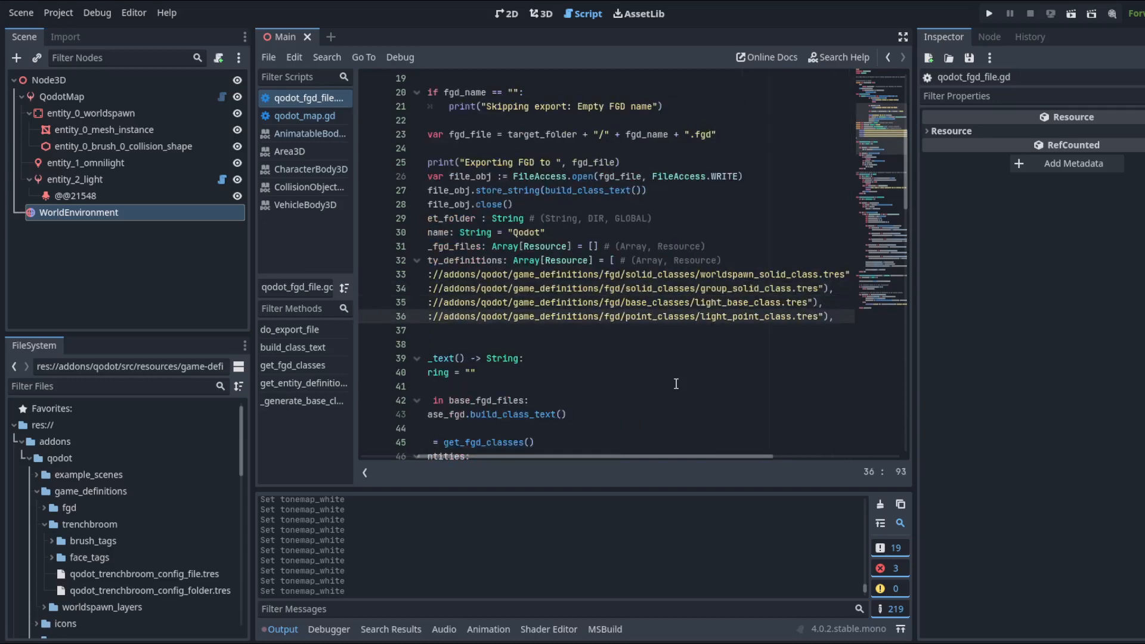
key("shift+Up")
key("shift+Home")
key("BackSpace")
key("BackSpace")
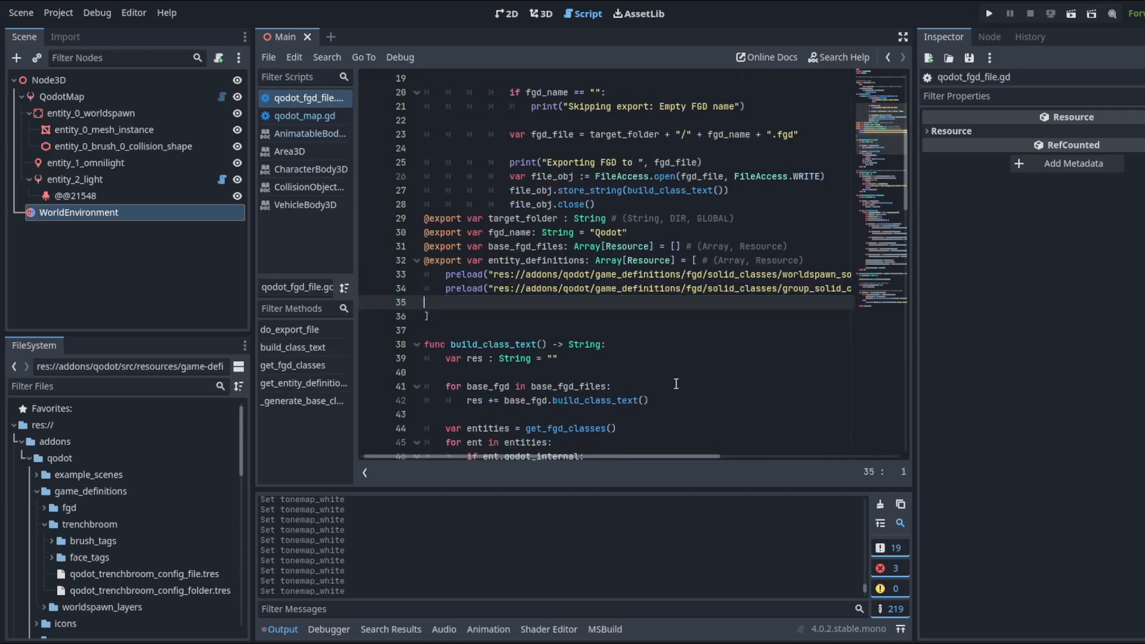
key("BackSpace")
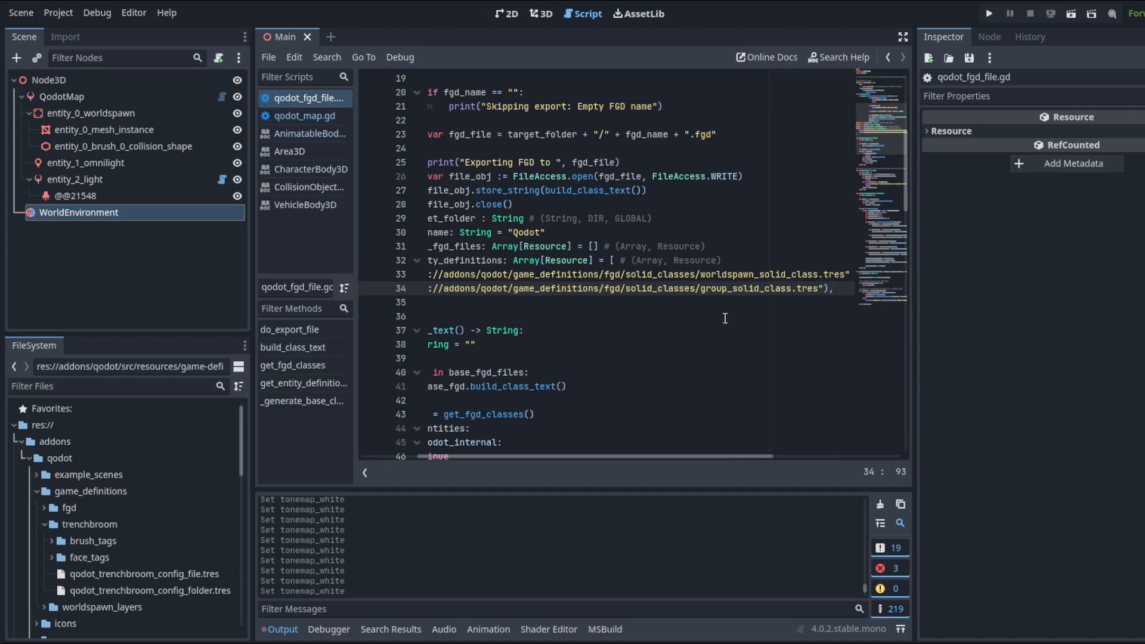
key("ctrl+s")
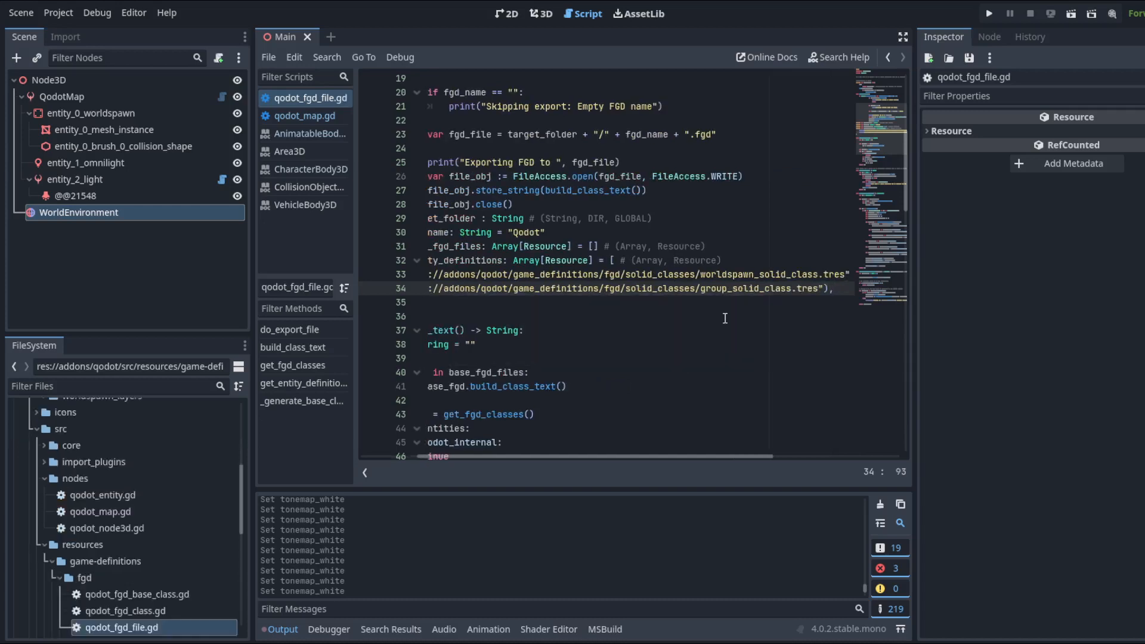
Select entity_1_omnilight in the 3D view and filter the project files for light.
left_click(541, 13)
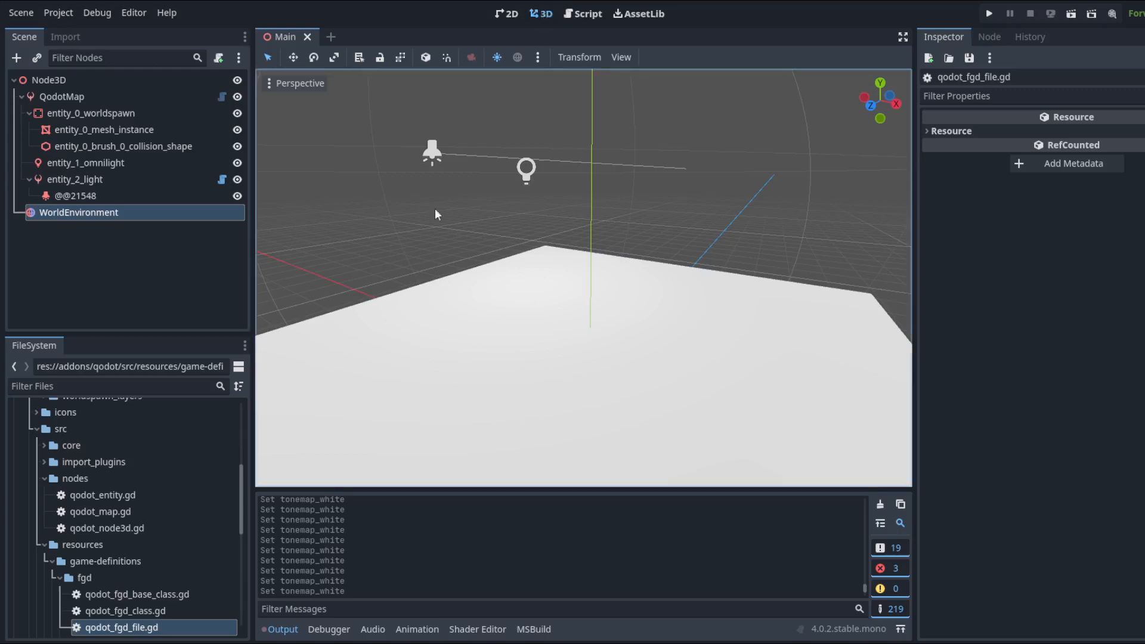
left_click(456, 198)
left_click(526, 169)
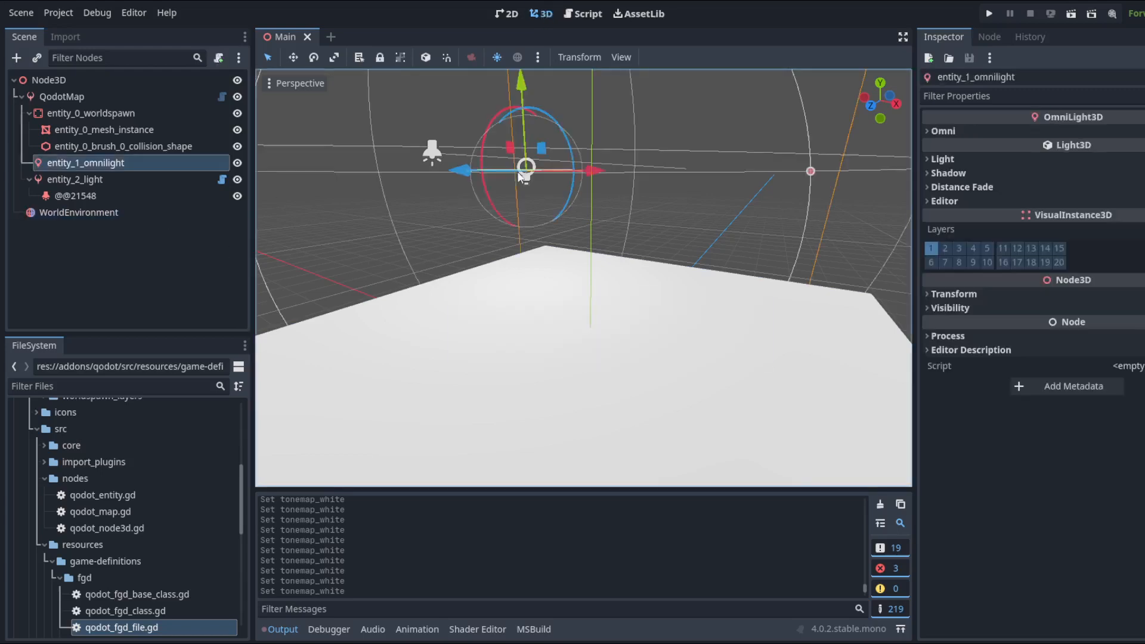
left_click(128, 386)
type("light")
scroll(109, 479, "down", 3)
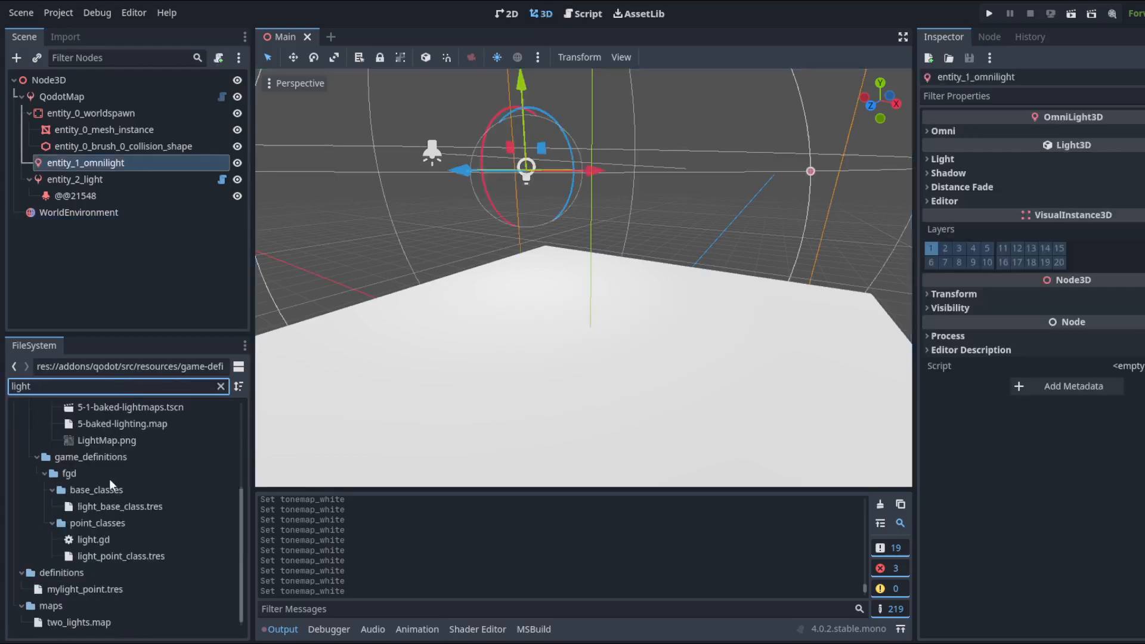
Inspect the Node Class property of light_base_class.tres and of light_point_class.tres.
left_click(119, 505)
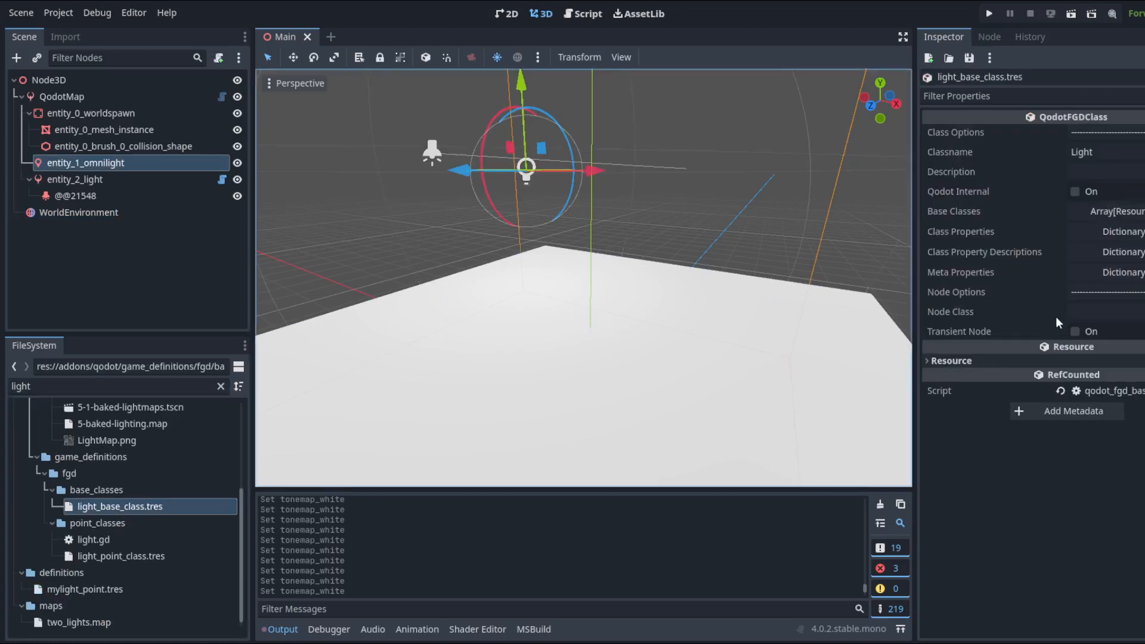
left_click(1076, 314)
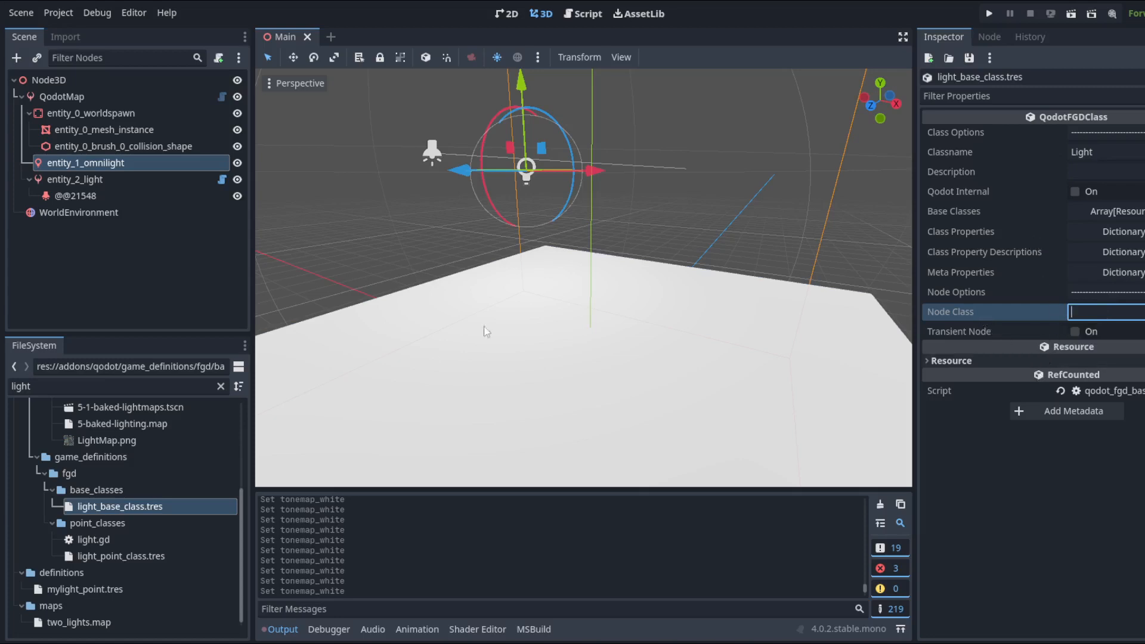
left_click(117, 540)
left_click(112, 556)
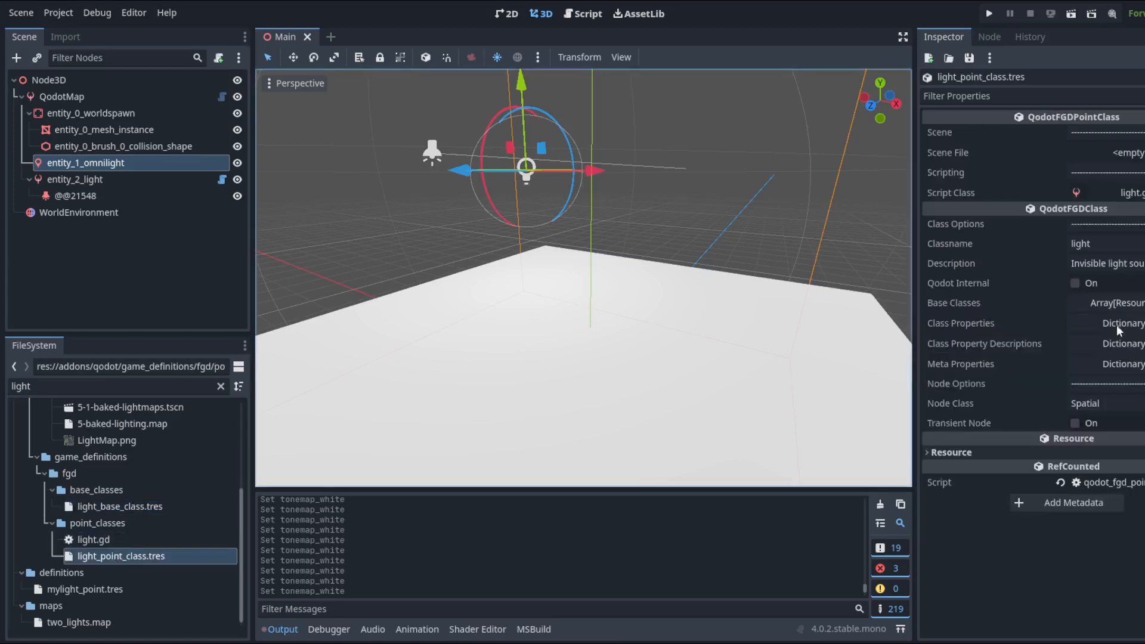
left_click(1086, 408)
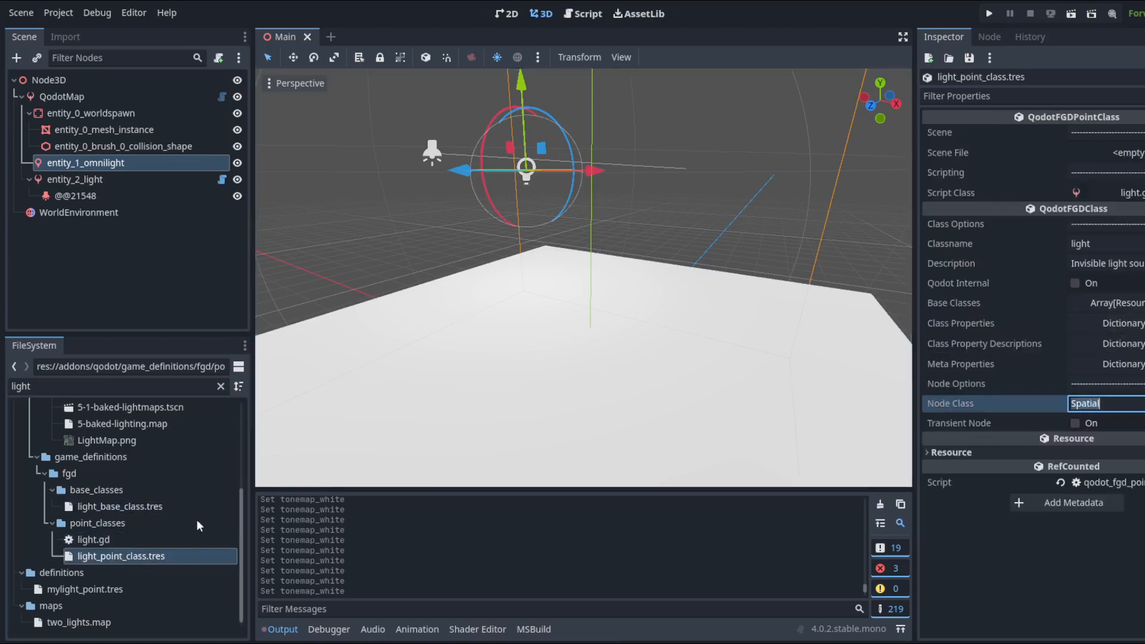
Open light.gd and read how its update_properties function creates the spot and omni lights.
double_click(182, 538)
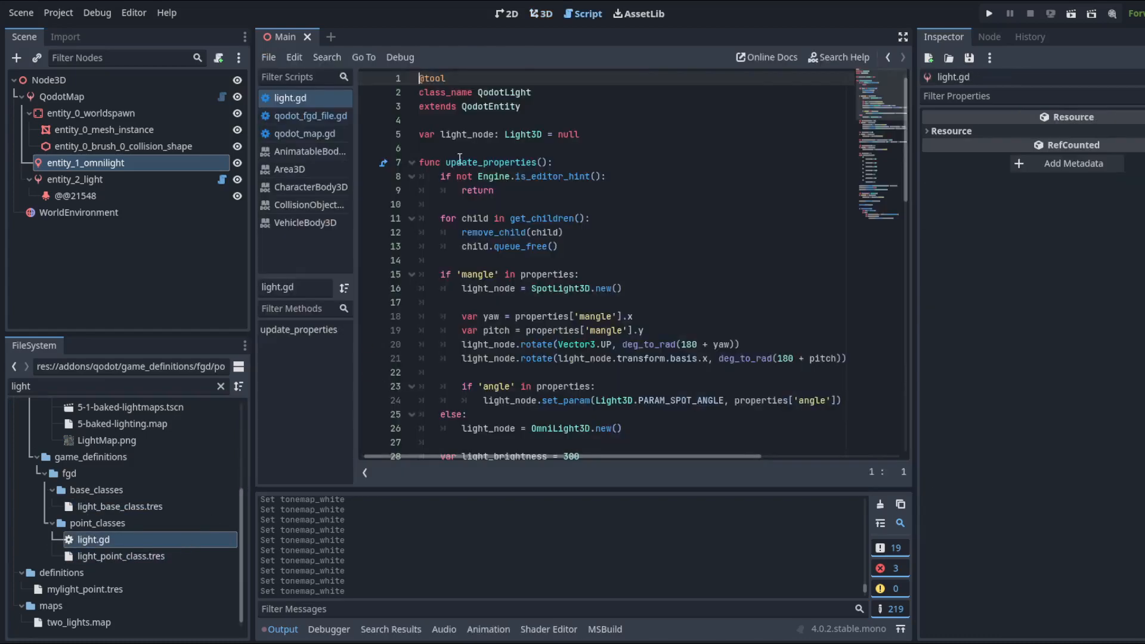
scroll(459, 159, "down", 1)
left_click(447, 178)
left_click(442, 219)
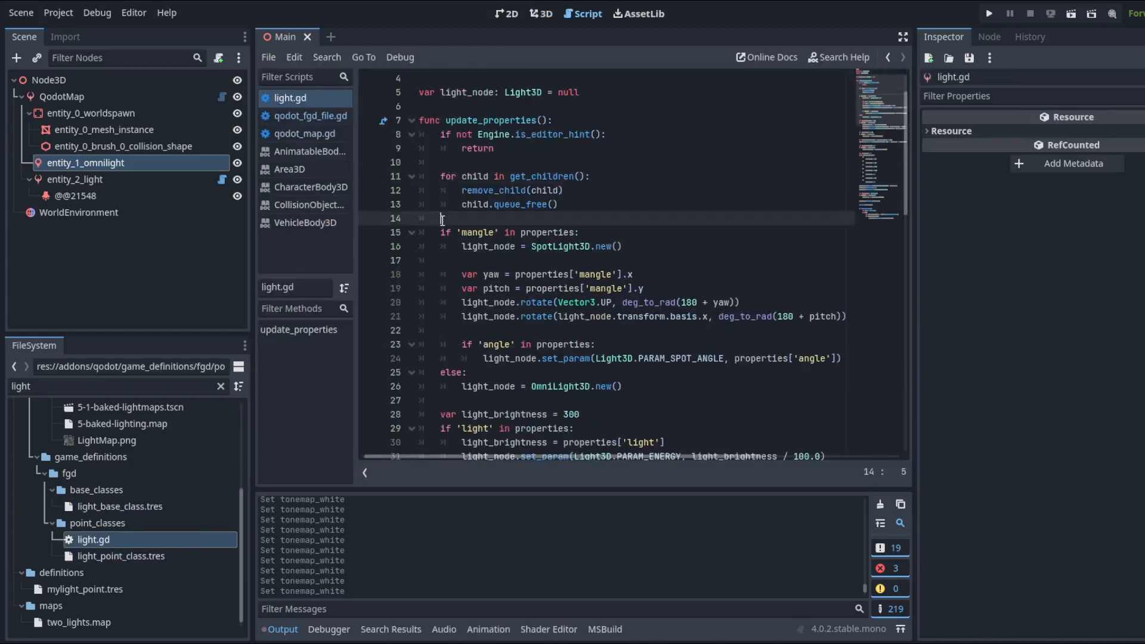
left_click(443, 244)
scroll(444, 244, "down", 2)
scroll(443, 244, "down", 1)
Return to the 3D view and reopen light_point_class.tres to examine its properties.
left_click(135, 114)
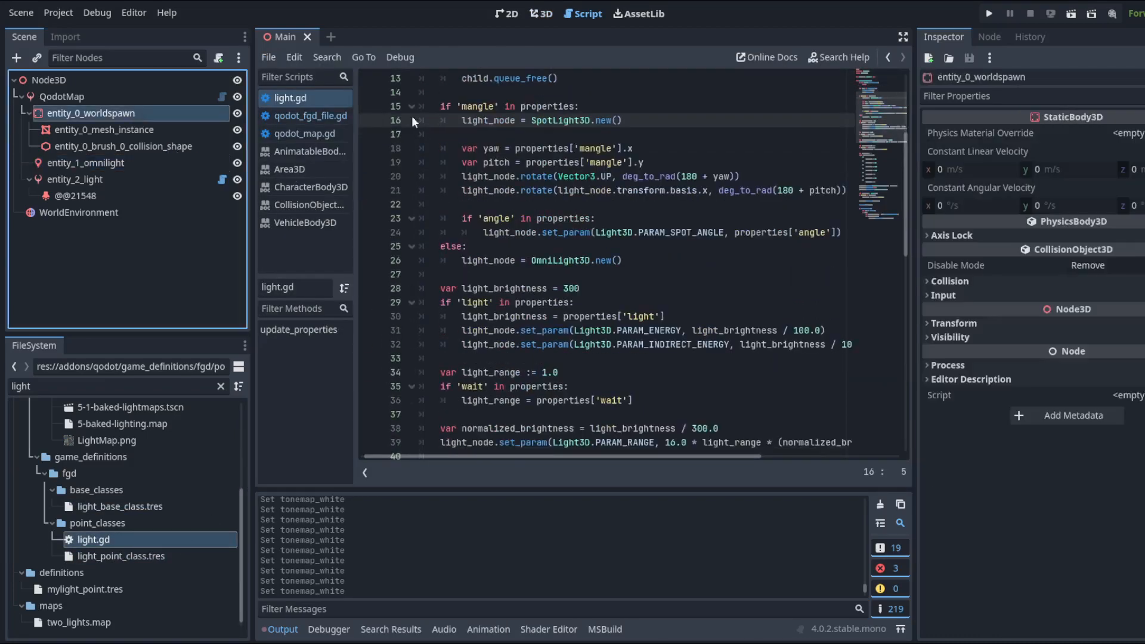
left_click(541, 13)
right_click_drag(589, 170, 597, 167)
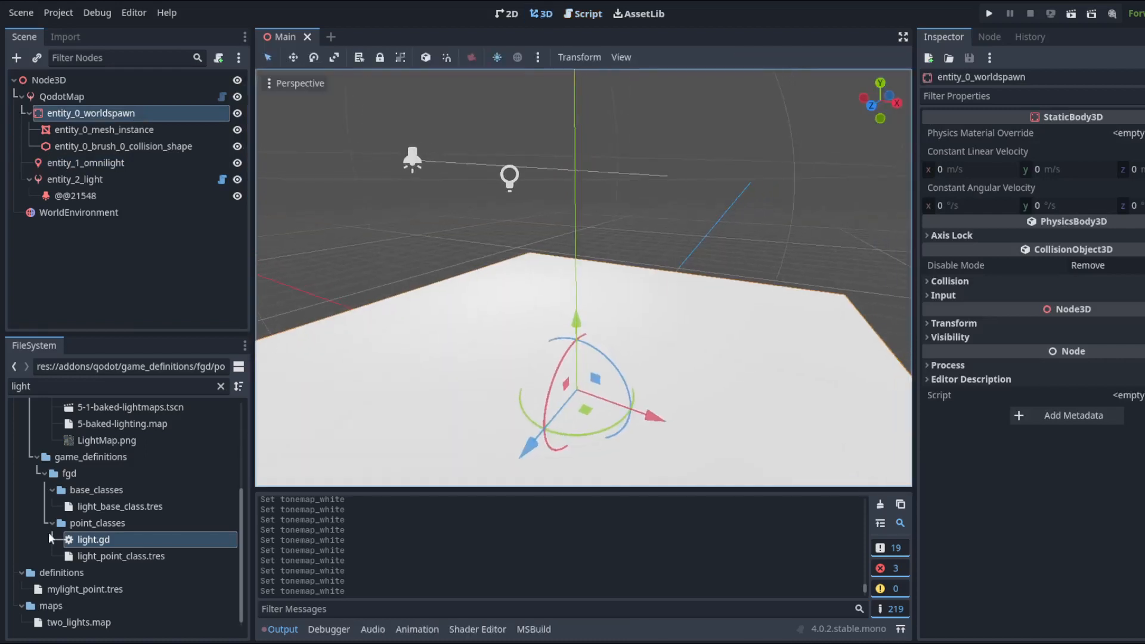
left_click(98, 555)
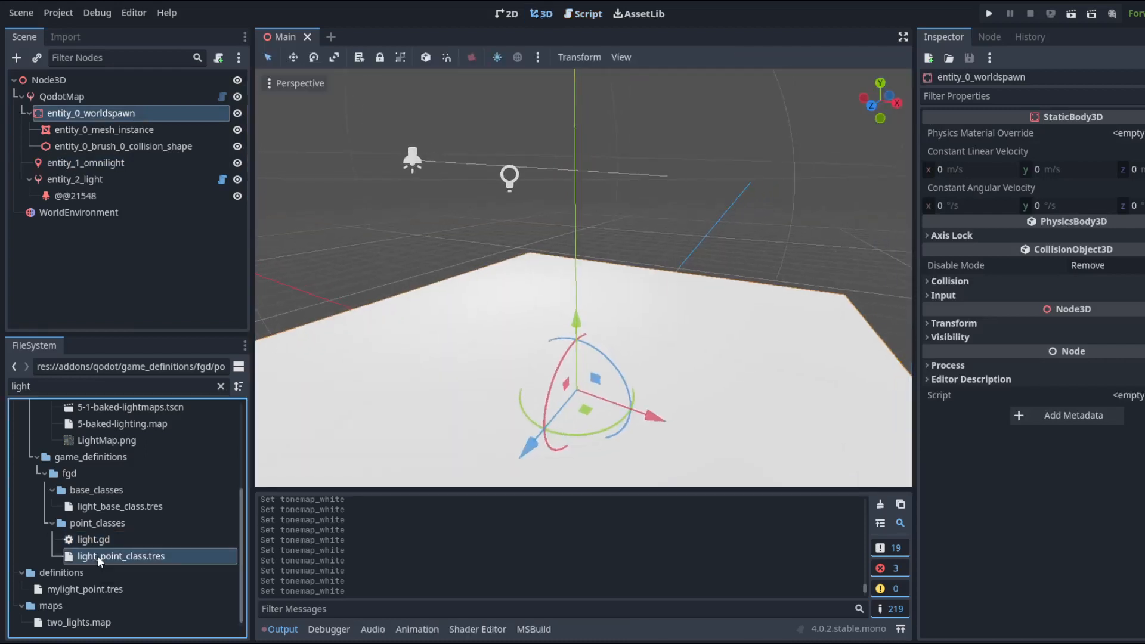
double_click(98, 556)
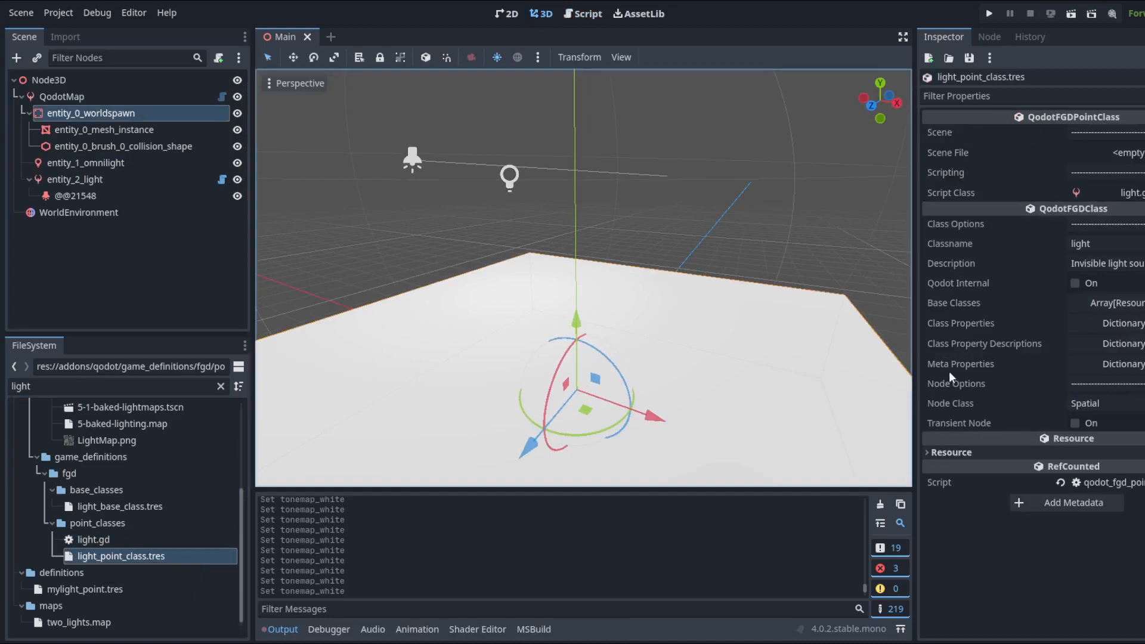
right_click_drag(718, 303, 724, 304)
left_click(731, 249)
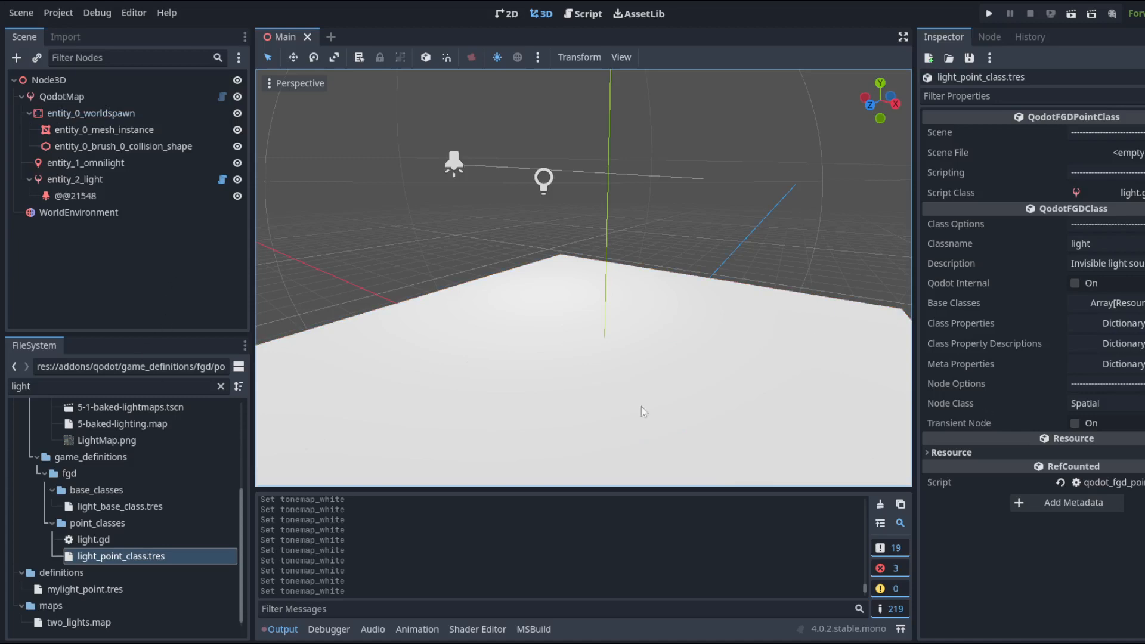
middle_click_drag(825, 389, 699, 354)
key("alt+Tab")
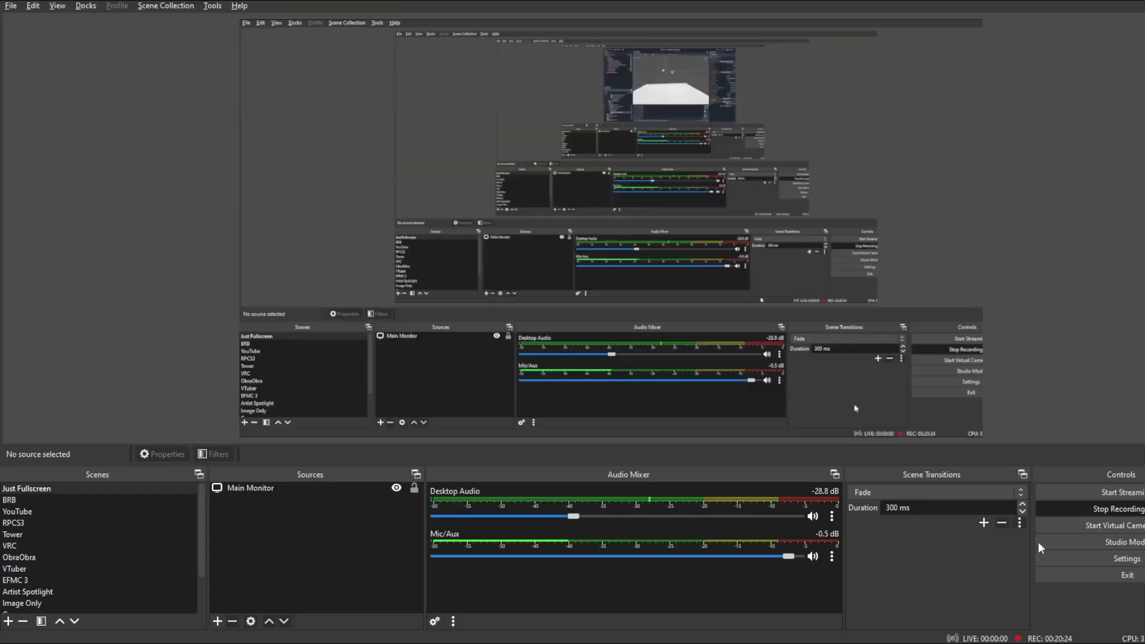